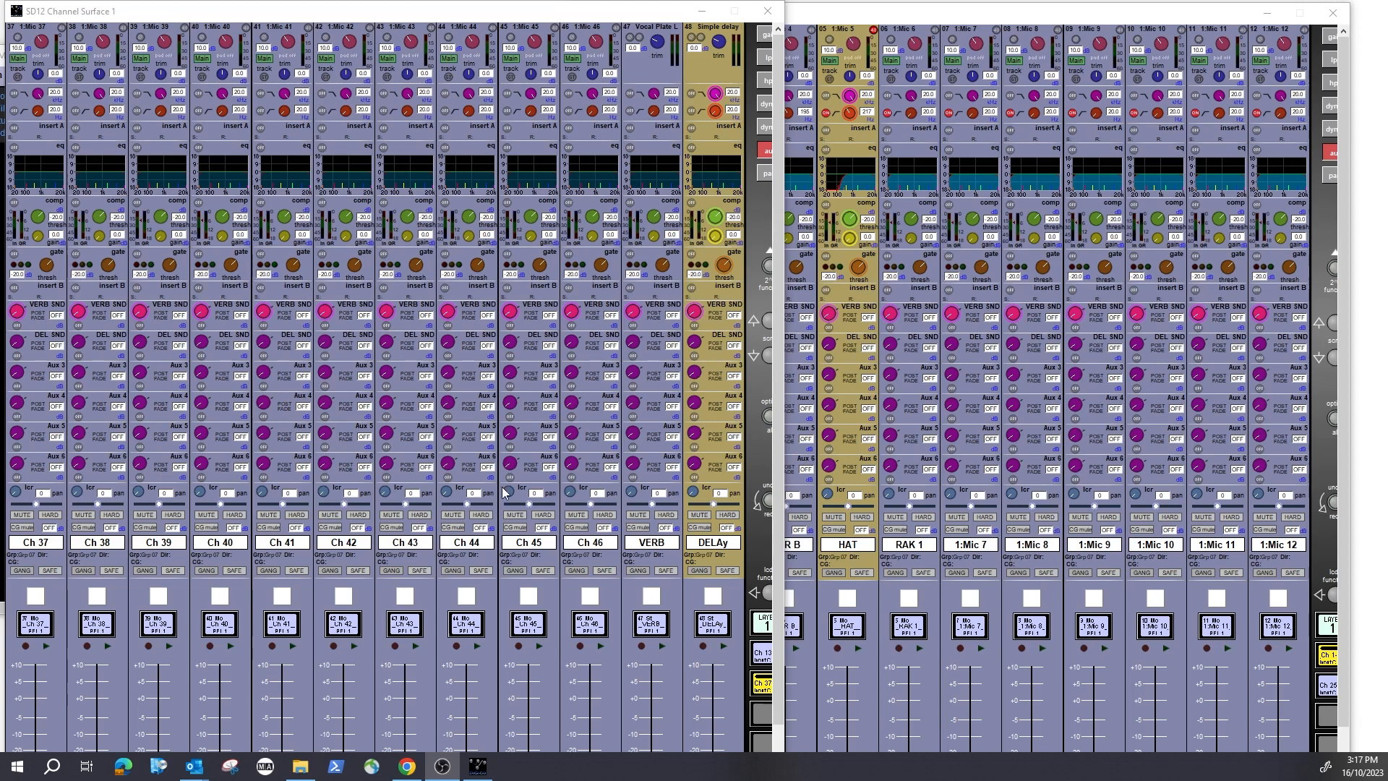
- On Channel Surface 2, unassign Grp 07 from KIK IN and KIK O and route both channels to the MASTER stereo group
scroll(777, 362, "down", 1)
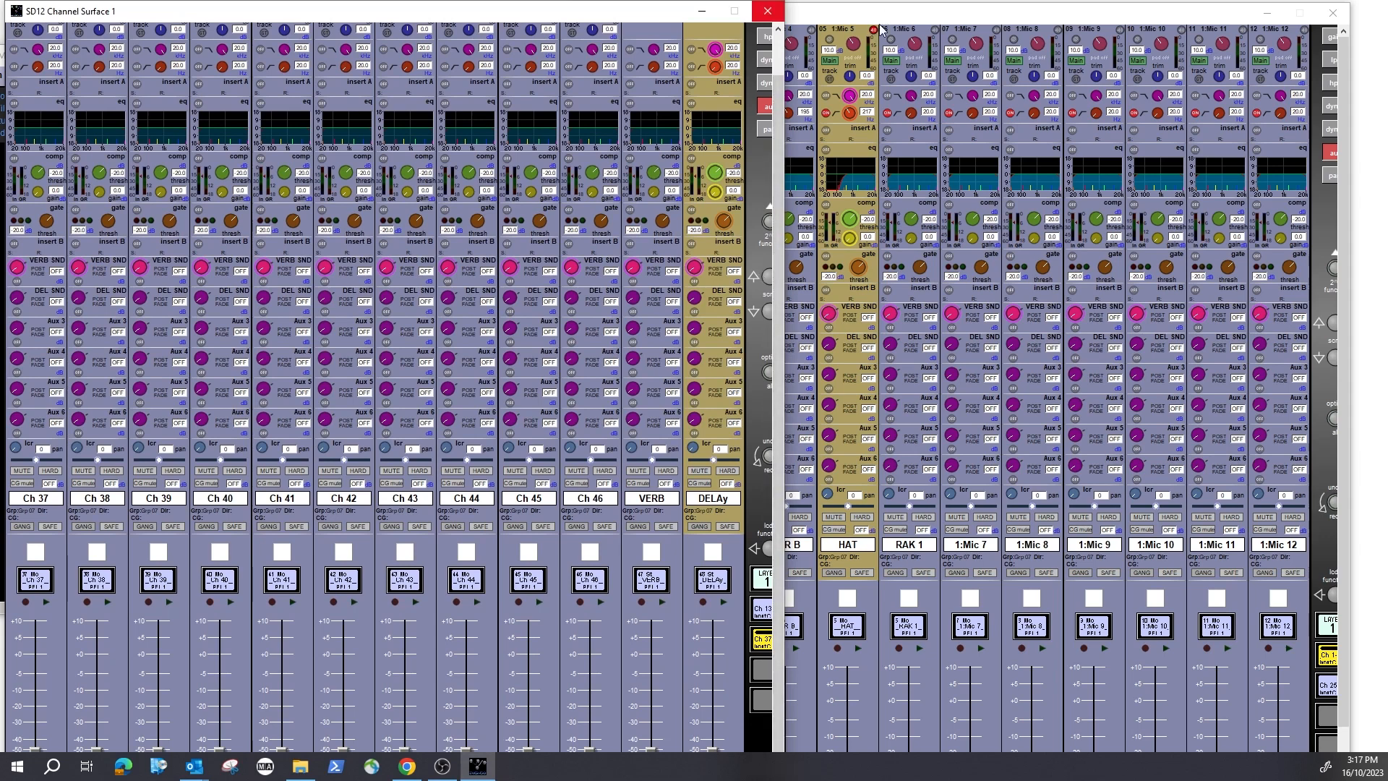
left_click(947, 15)
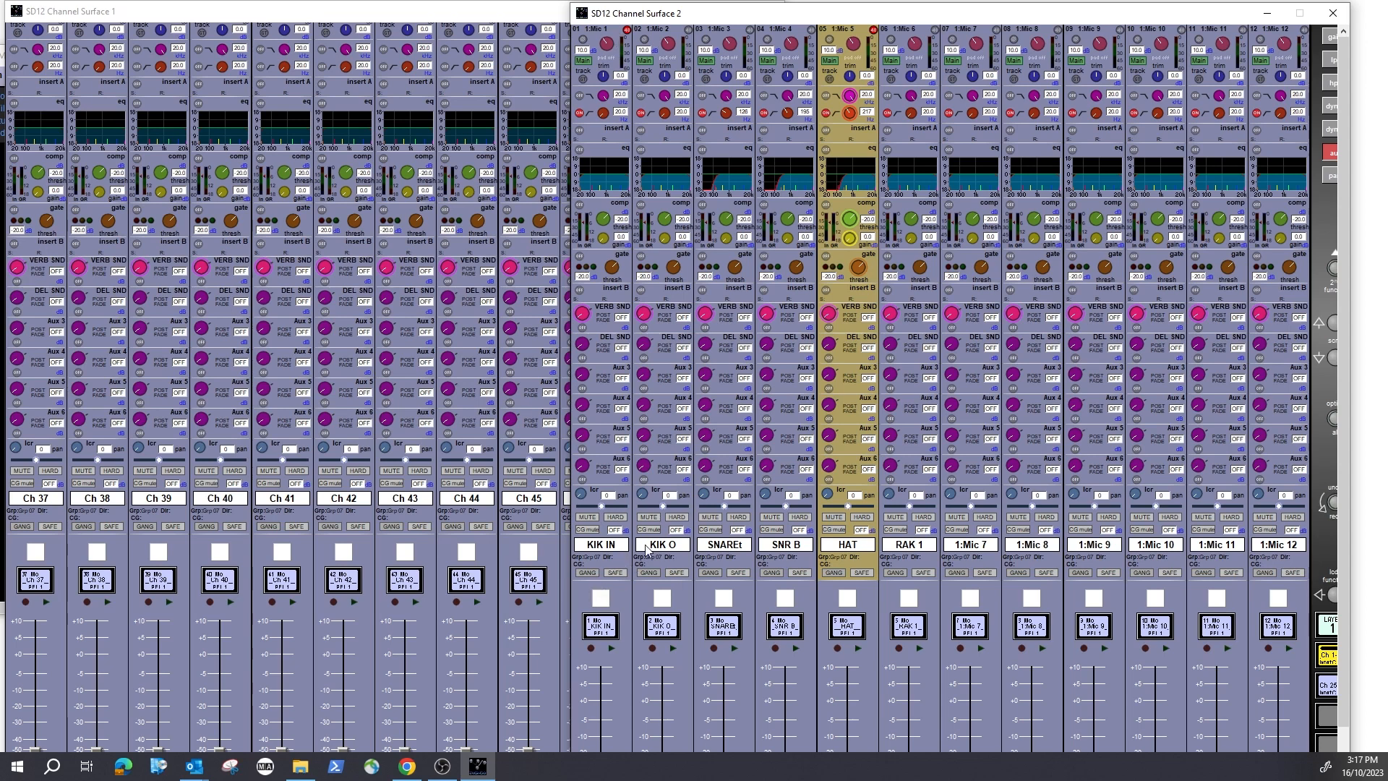
left_click(600, 561)
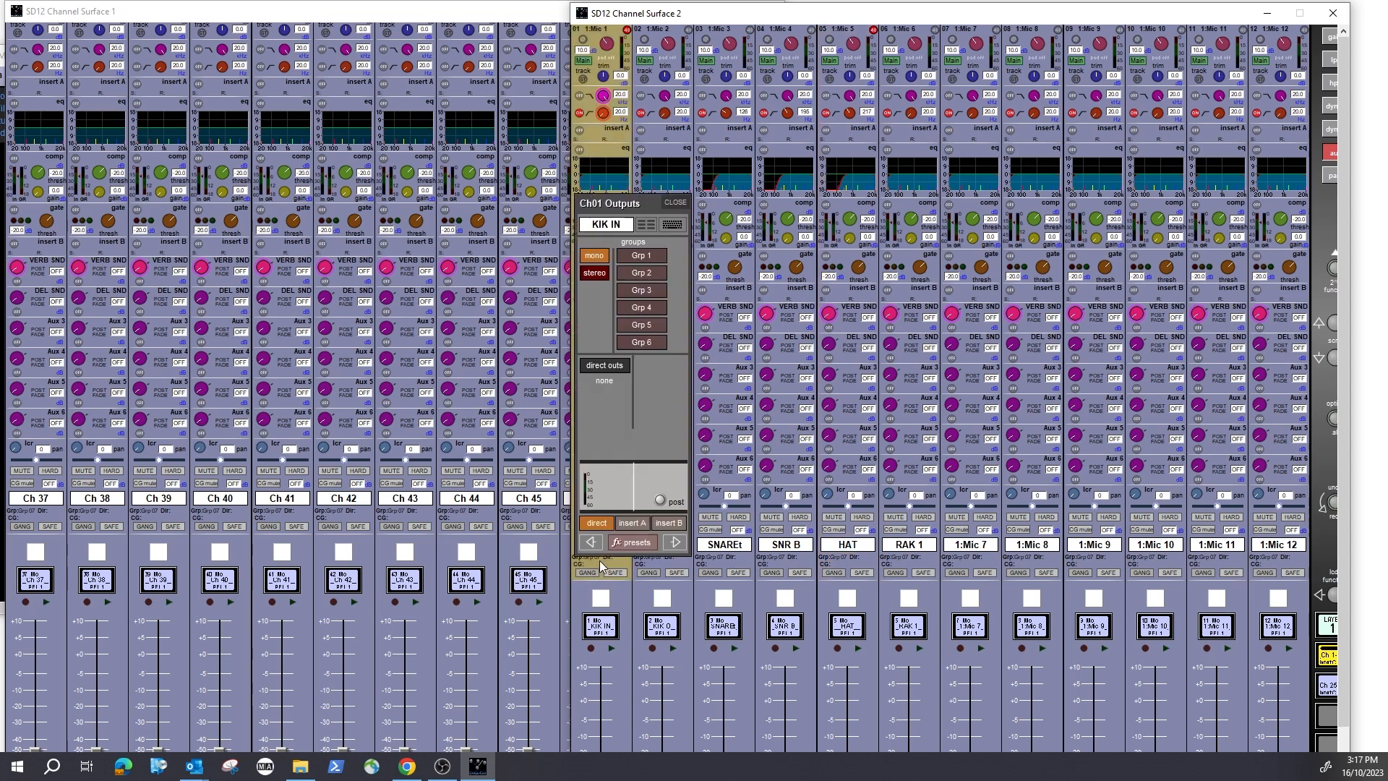
left_click(591, 275)
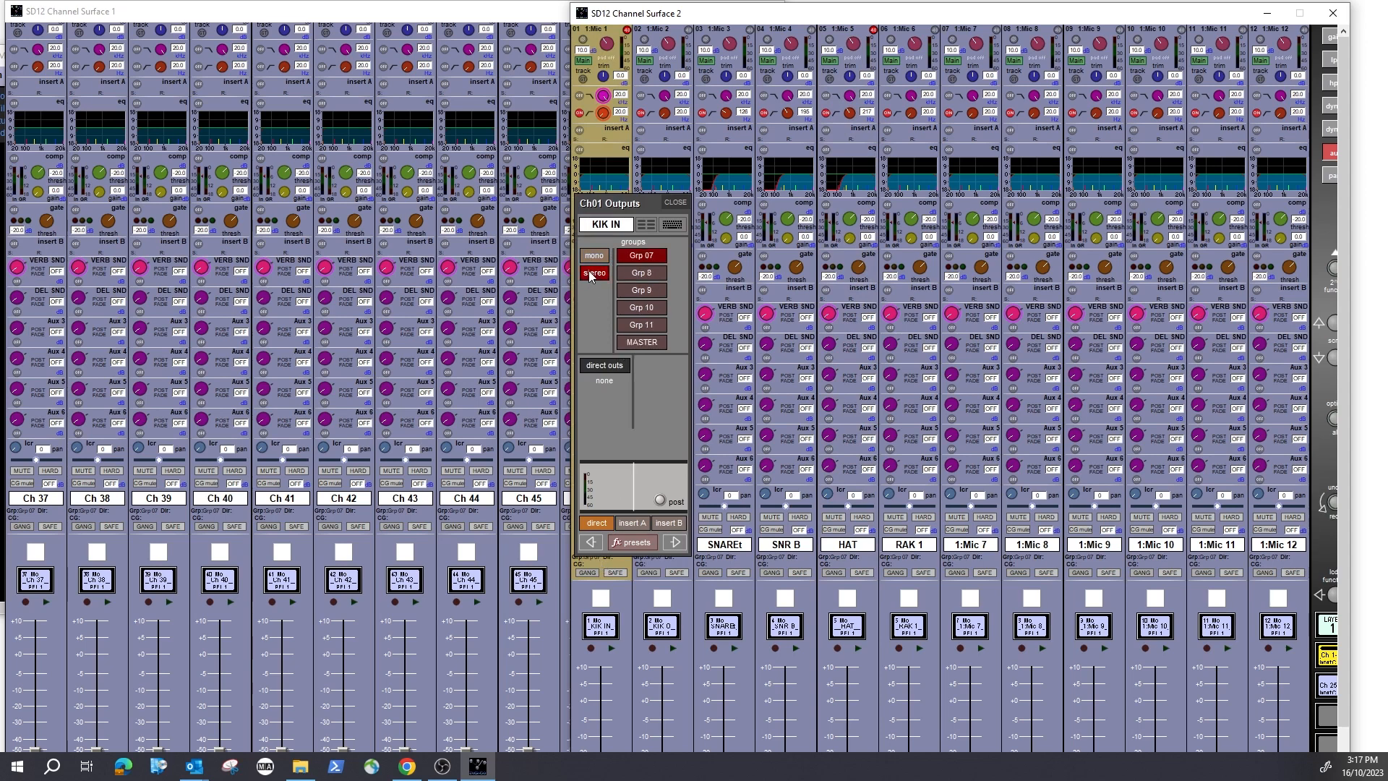
left_click(636, 258)
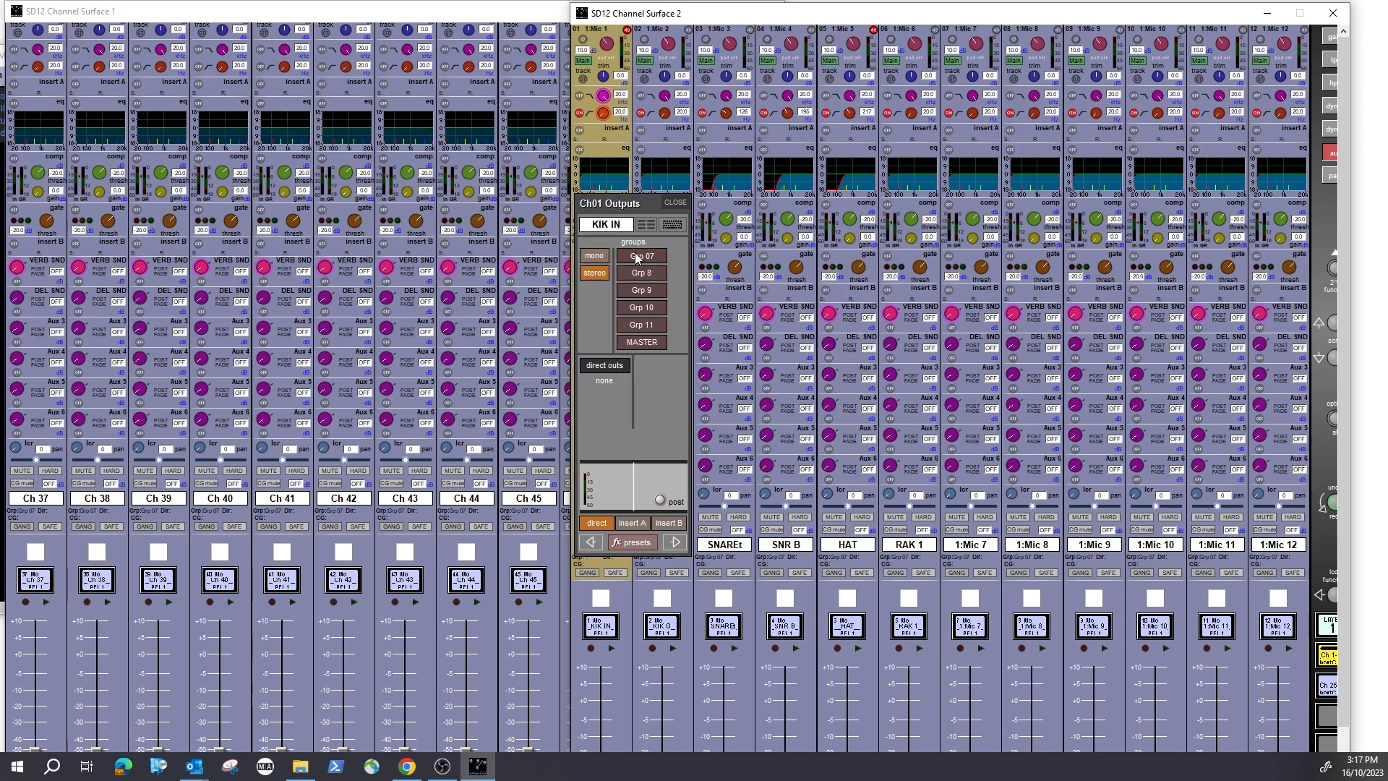
left_click(679, 542)
left_click(698, 258)
left_click(697, 342)
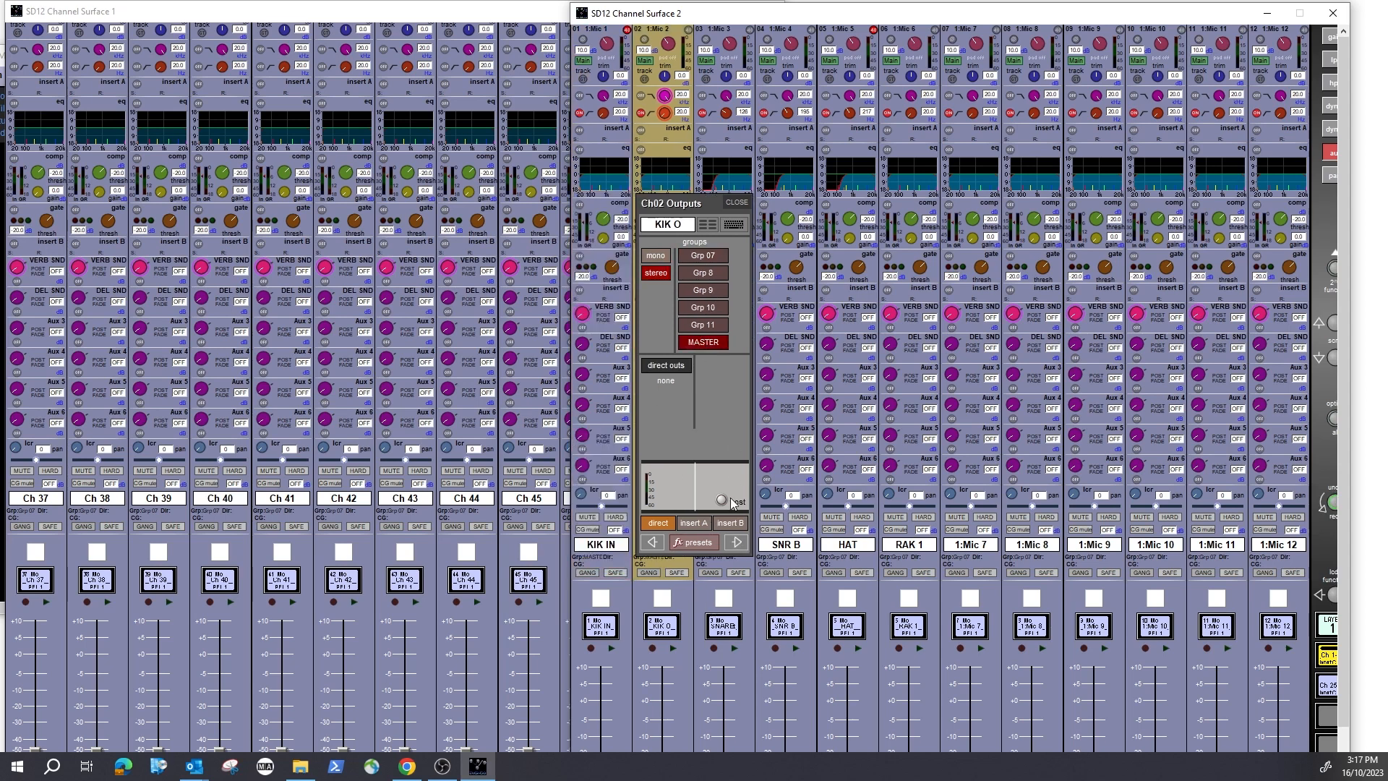
- Take SNAREt and SNR B out of Grp 07 and route both channels to the MASTER stereo group
left_click(735, 543)
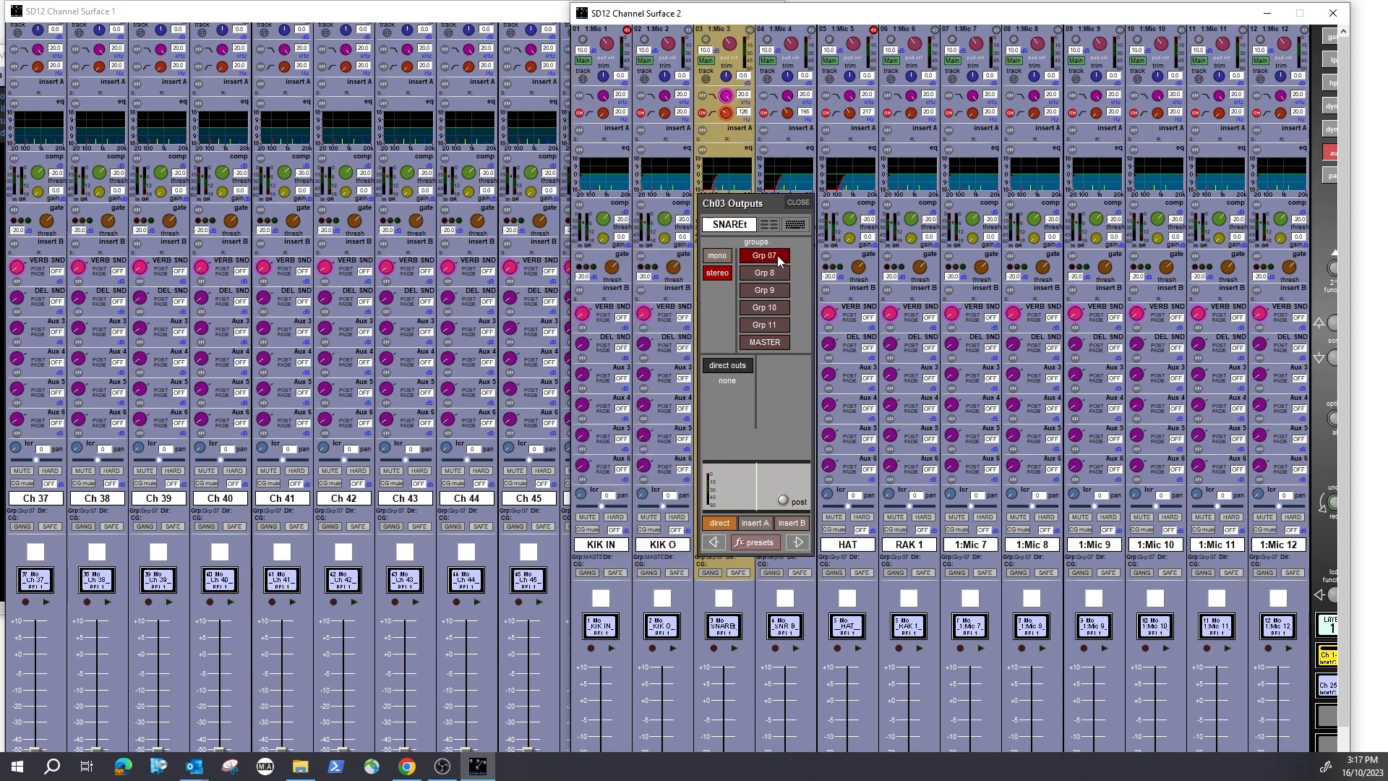
left_click(764, 256)
left_click(768, 344)
left_click(798, 542)
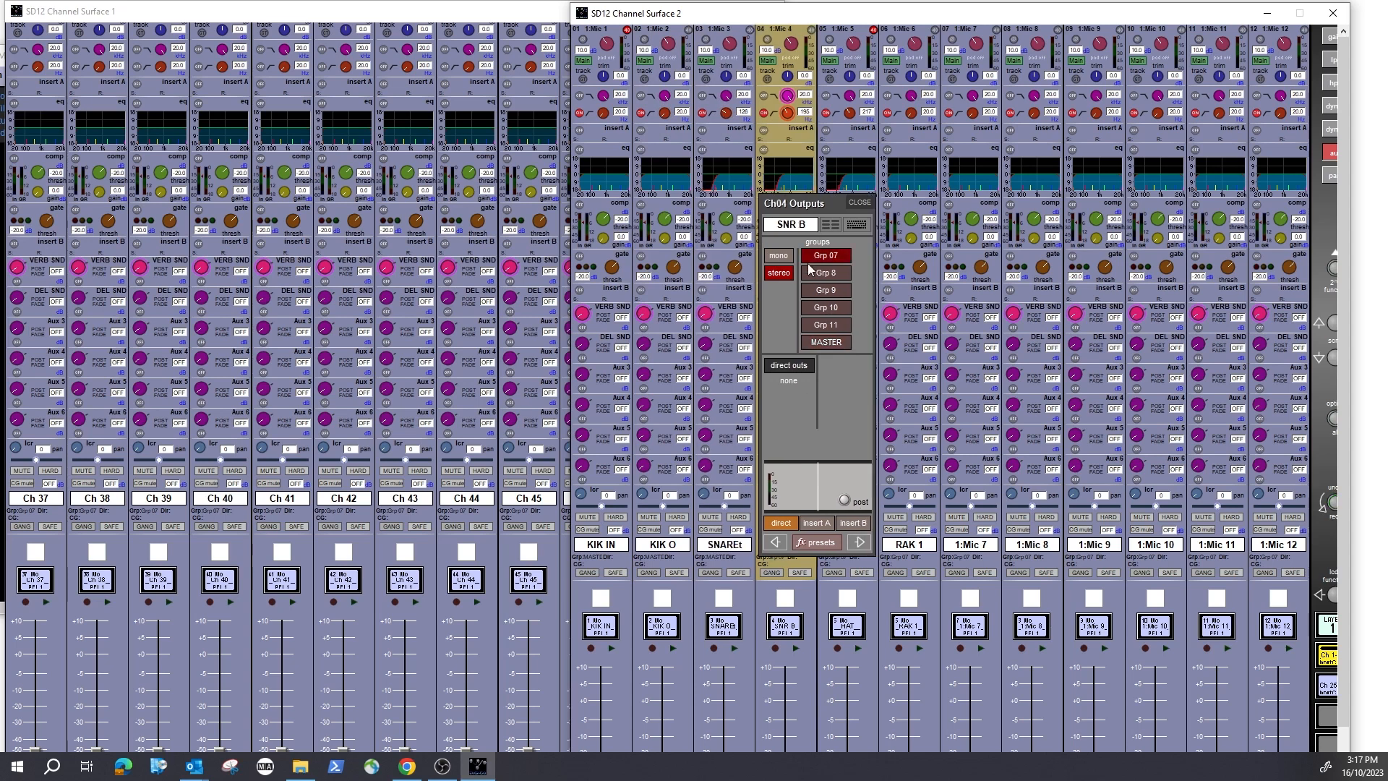
left_click(814, 254)
left_click(831, 345)
- Take HAT out of Grp 07, route it to the MASTER stereo group, and close its outputs
left_click(859, 543)
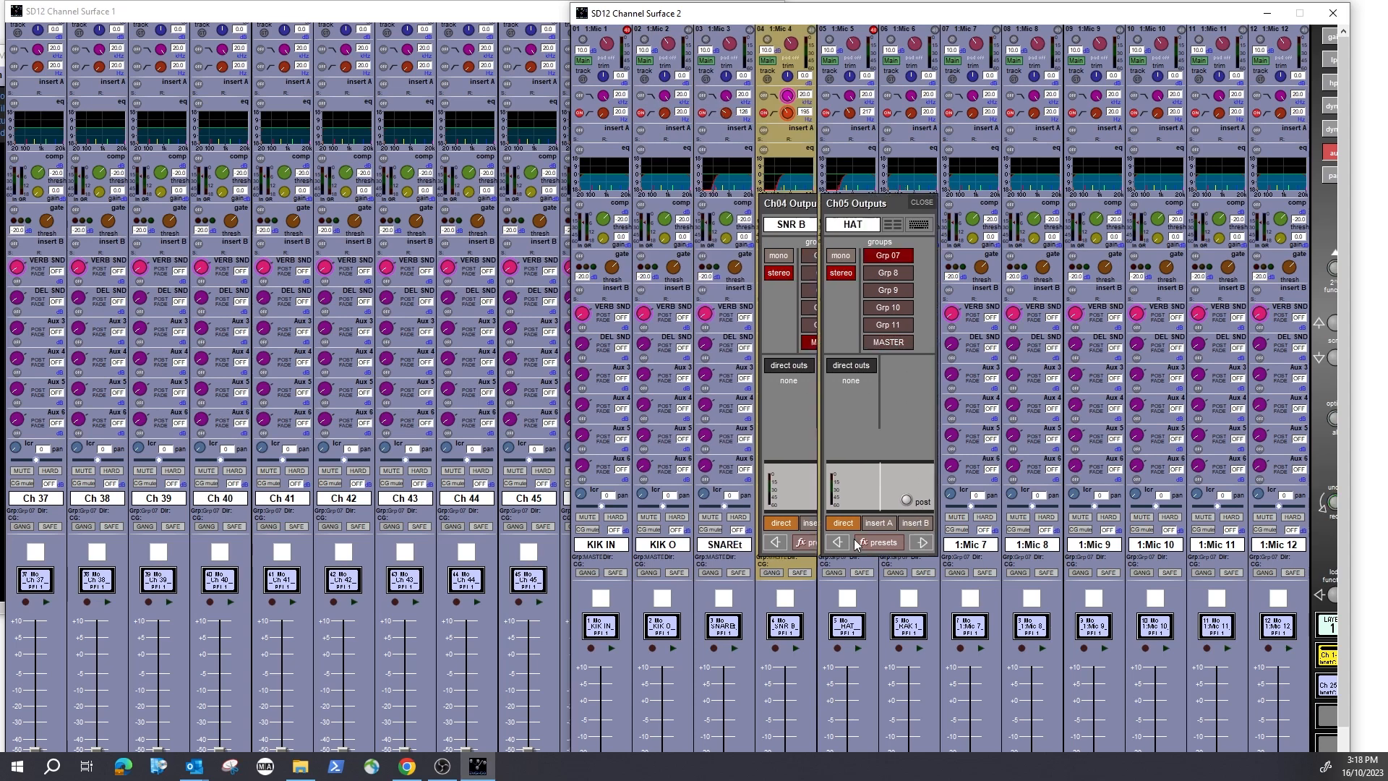
left_click(886, 256)
left_click(888, 344)
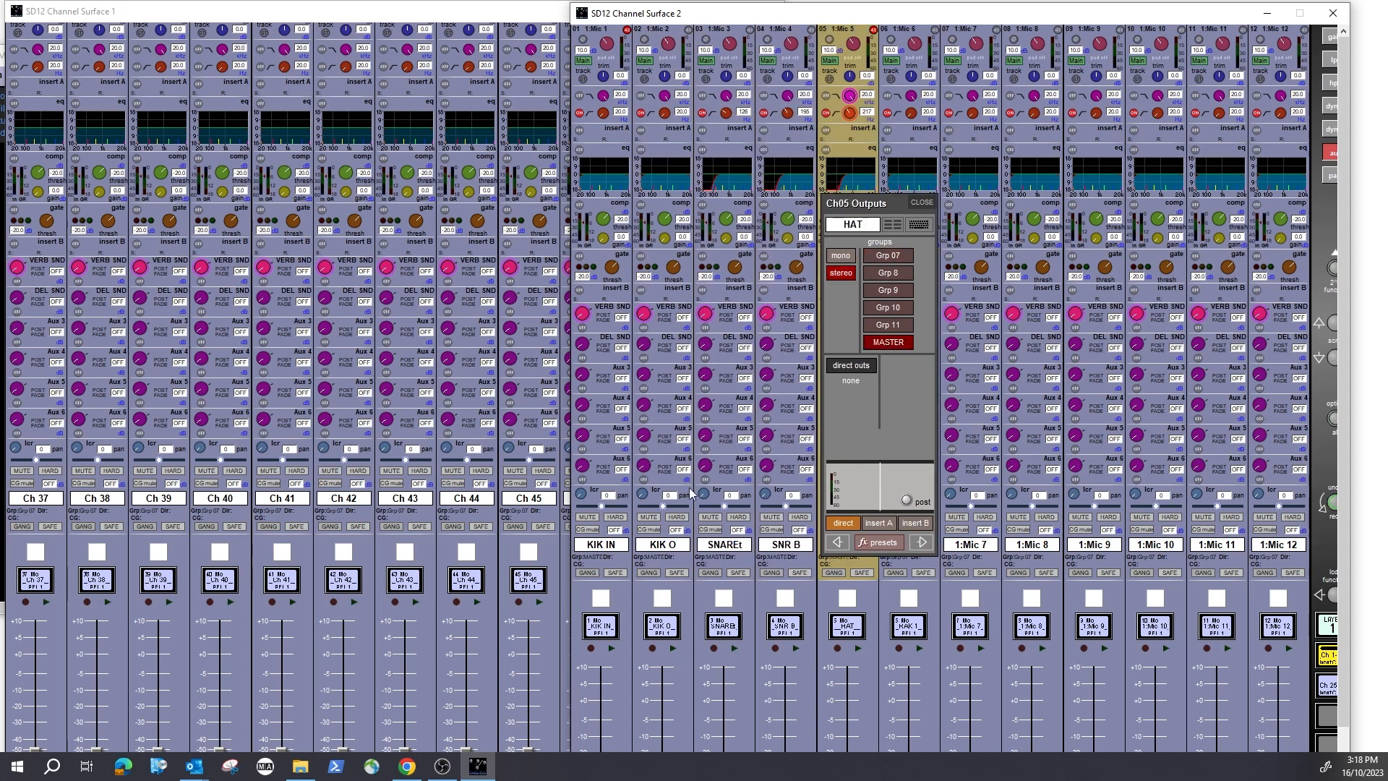
left_click(922, 202)
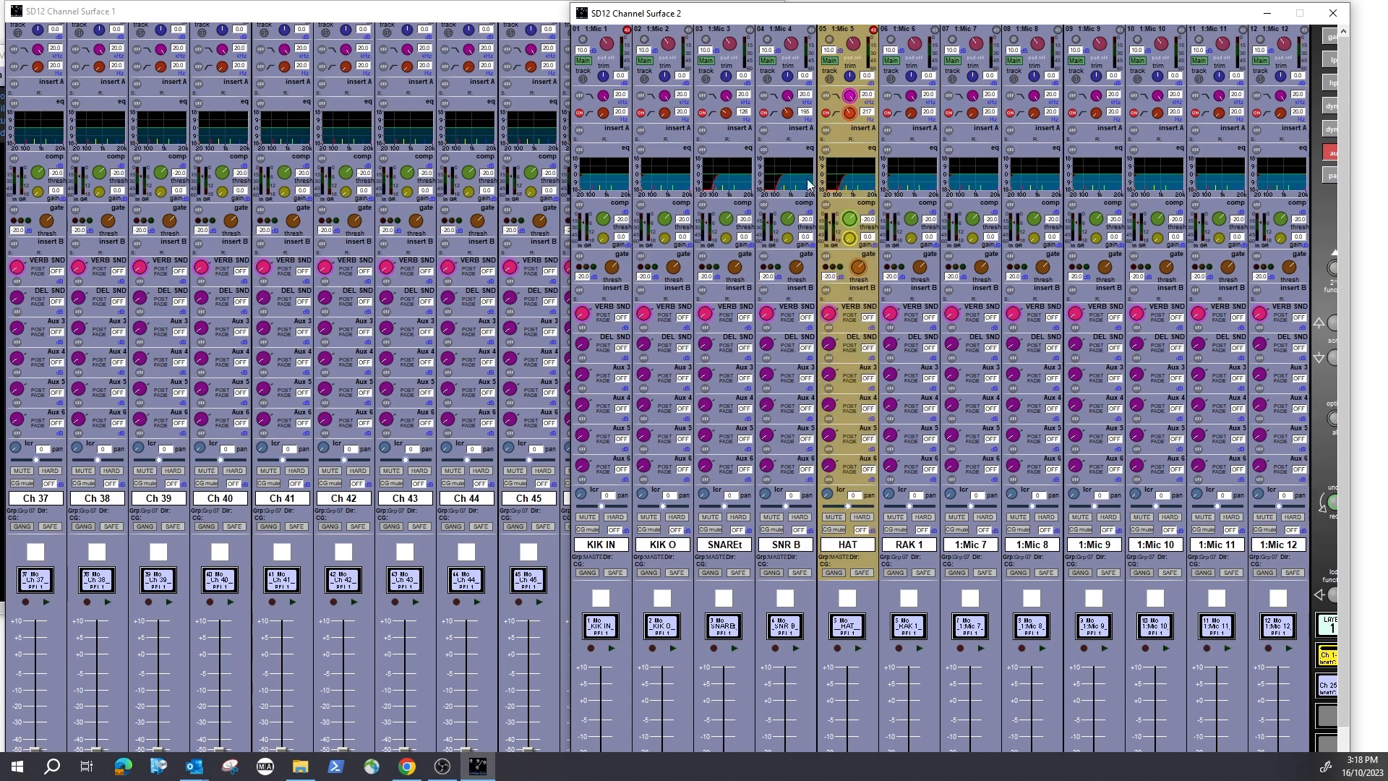
- On Channel Surface 1, take the VERB and DELAy channels out of Grp 07 and route both to the MASTER stereo group
left_click(309, 397)
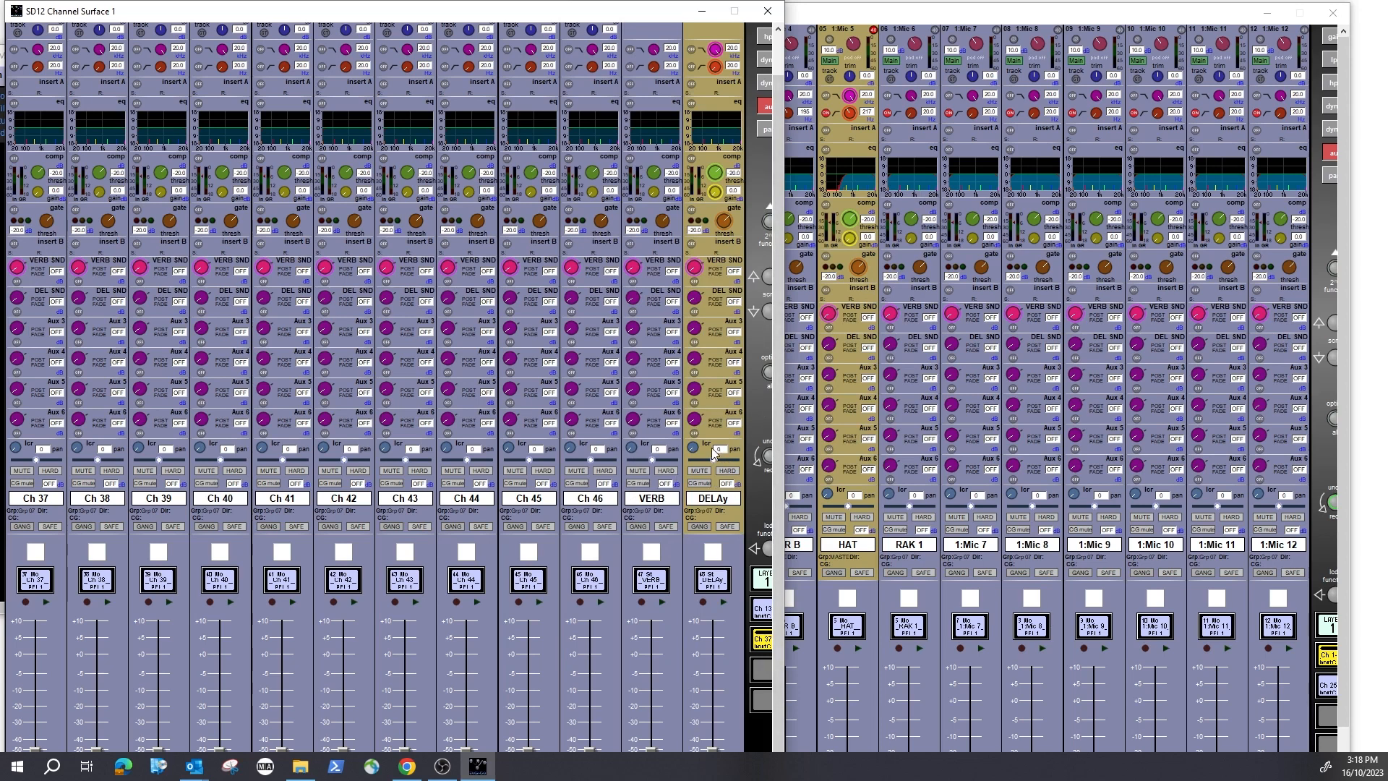
left_click(657, 508)
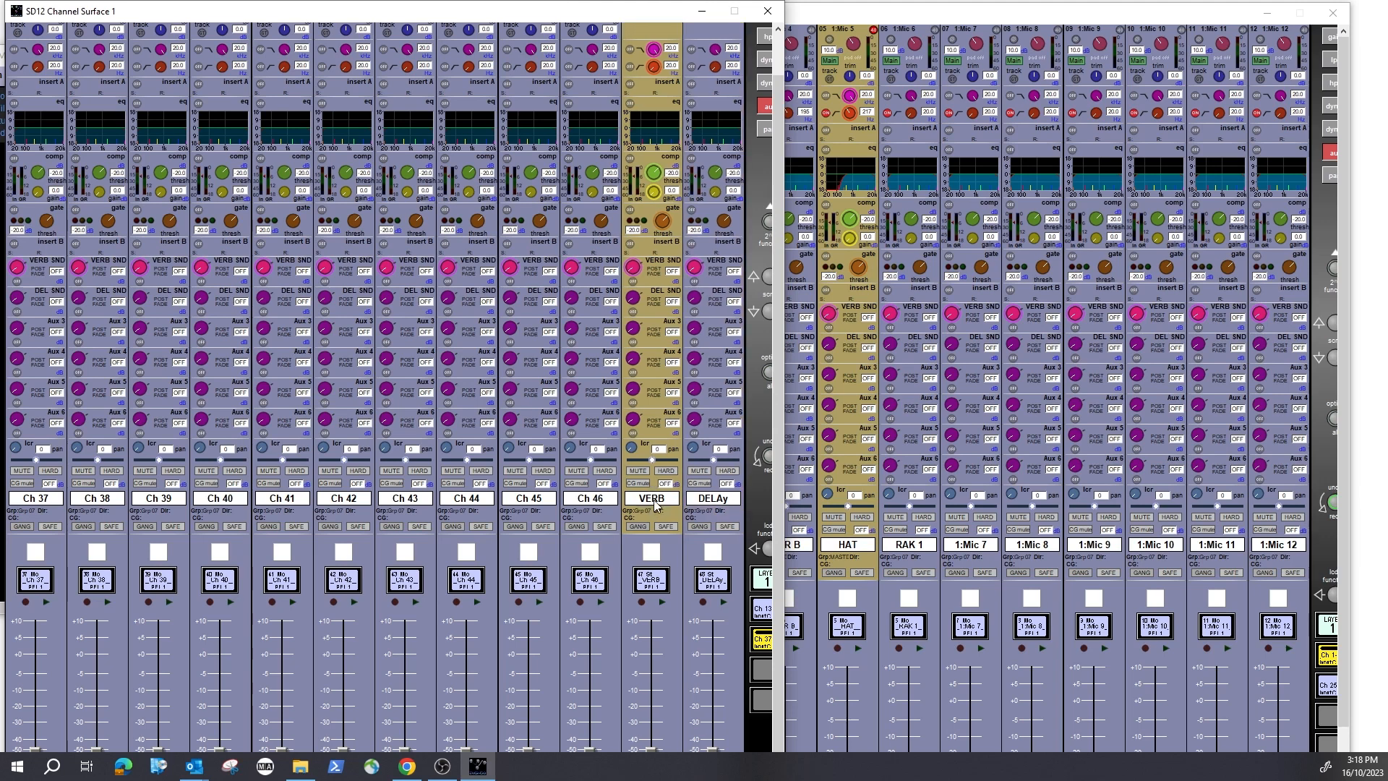
left_click(692, 209)
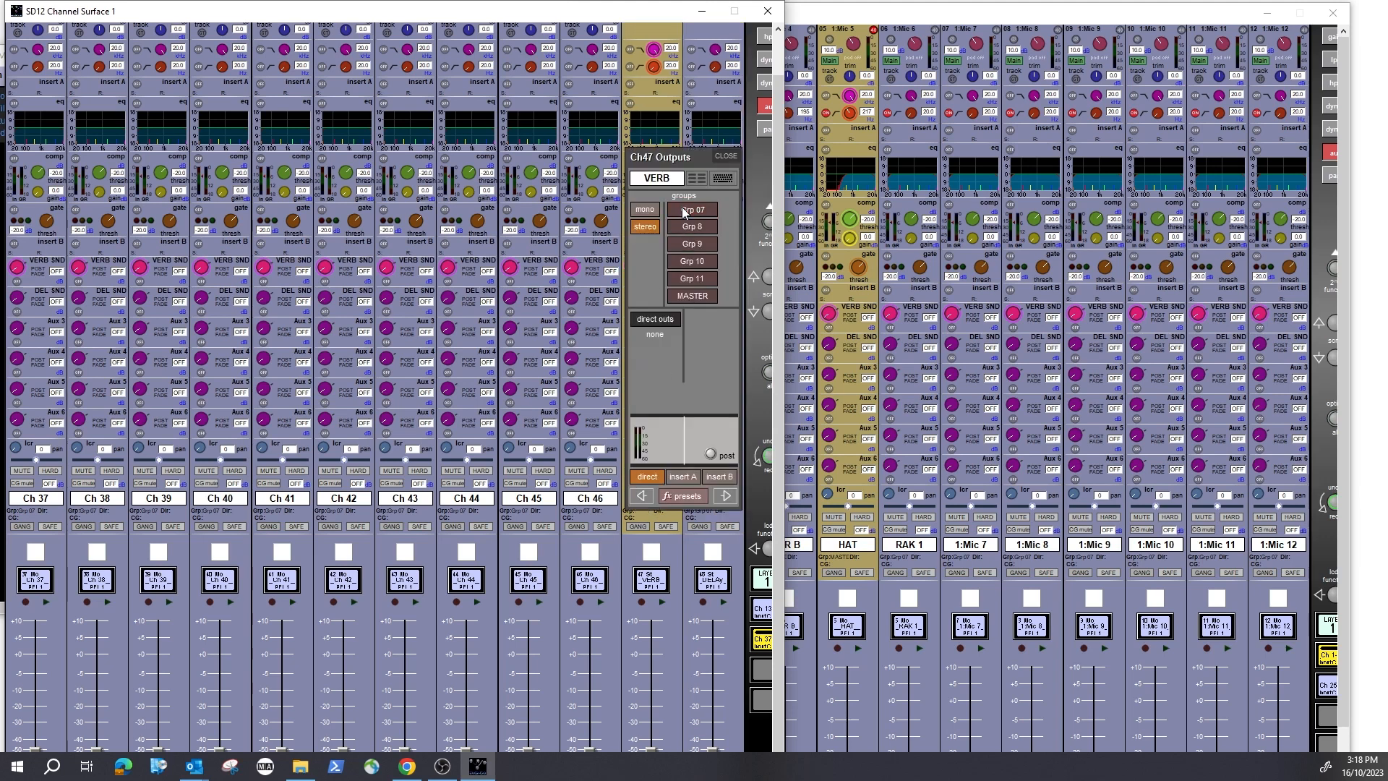
left_click(704, 296)
left_click(726, 496)
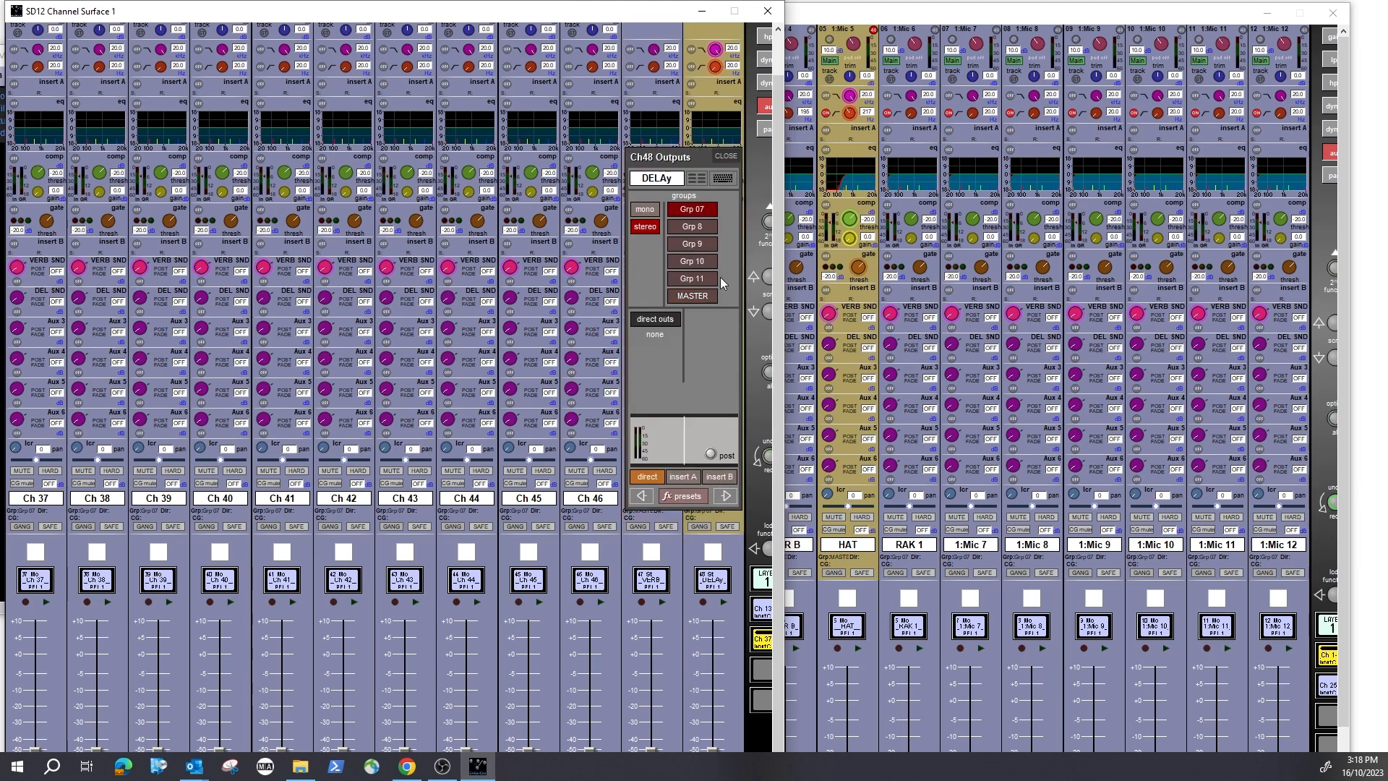
left_click(693, 209)
left_click(698, 297)
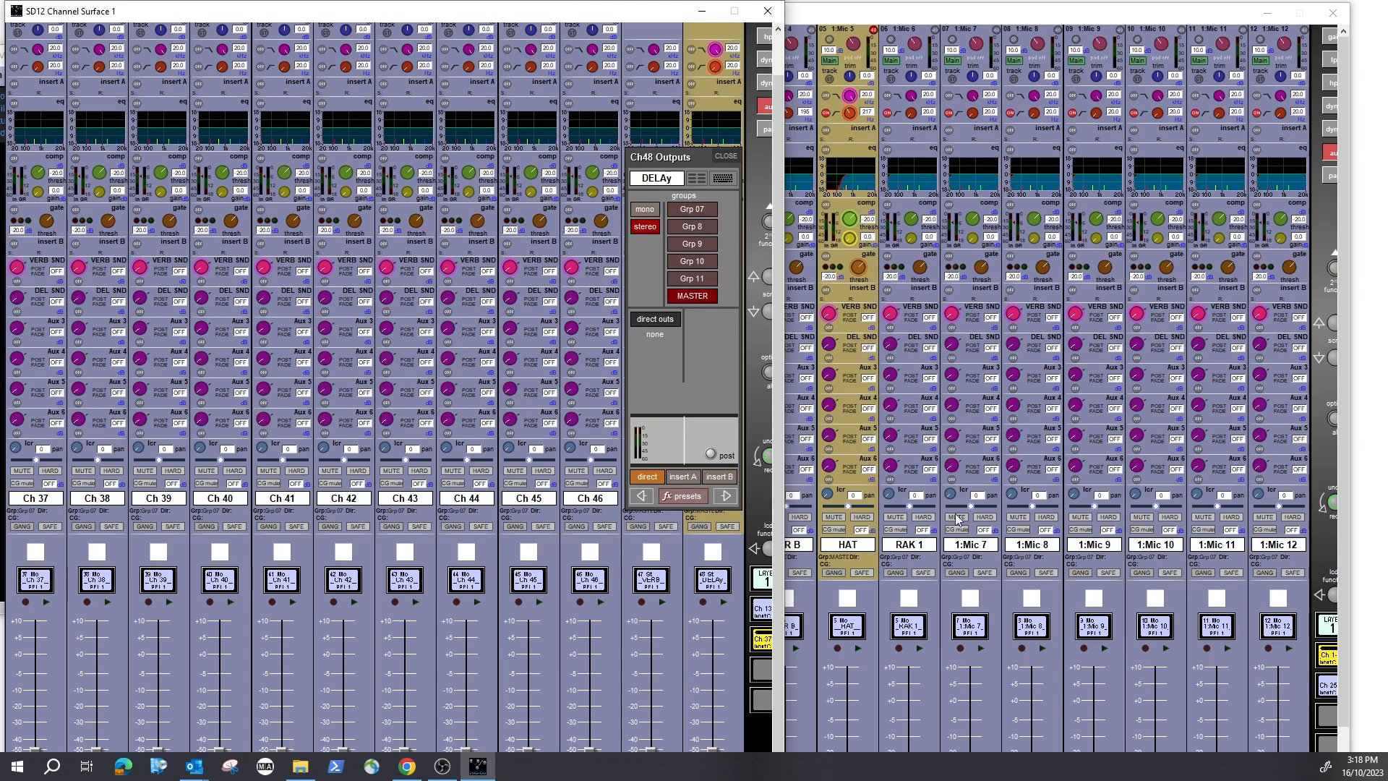
left_click(724, 157)
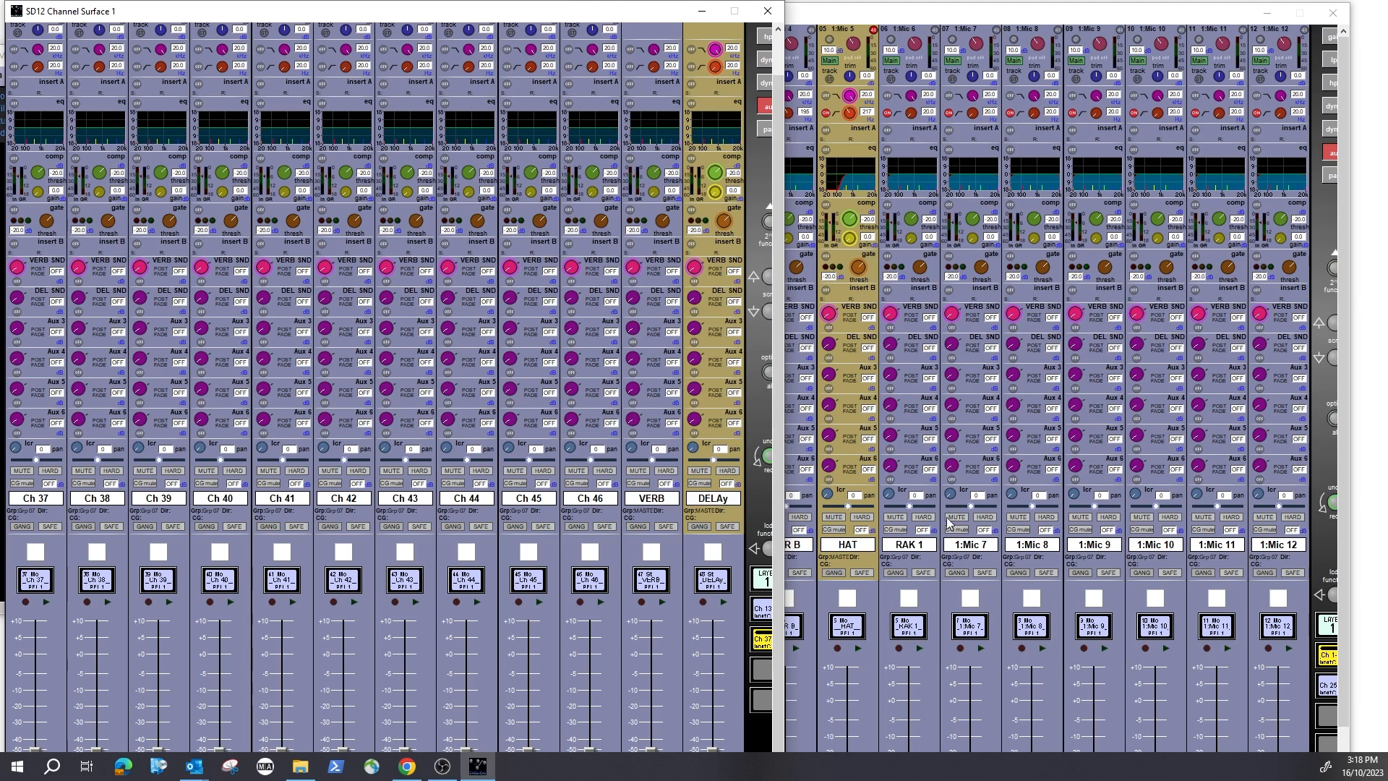
- Narrow the Channel Surface 1 window, then remove MASTER from KIK IN and KIK O and assign both channels to Grp 07
left_click_drag(784, 475, 547, 470)
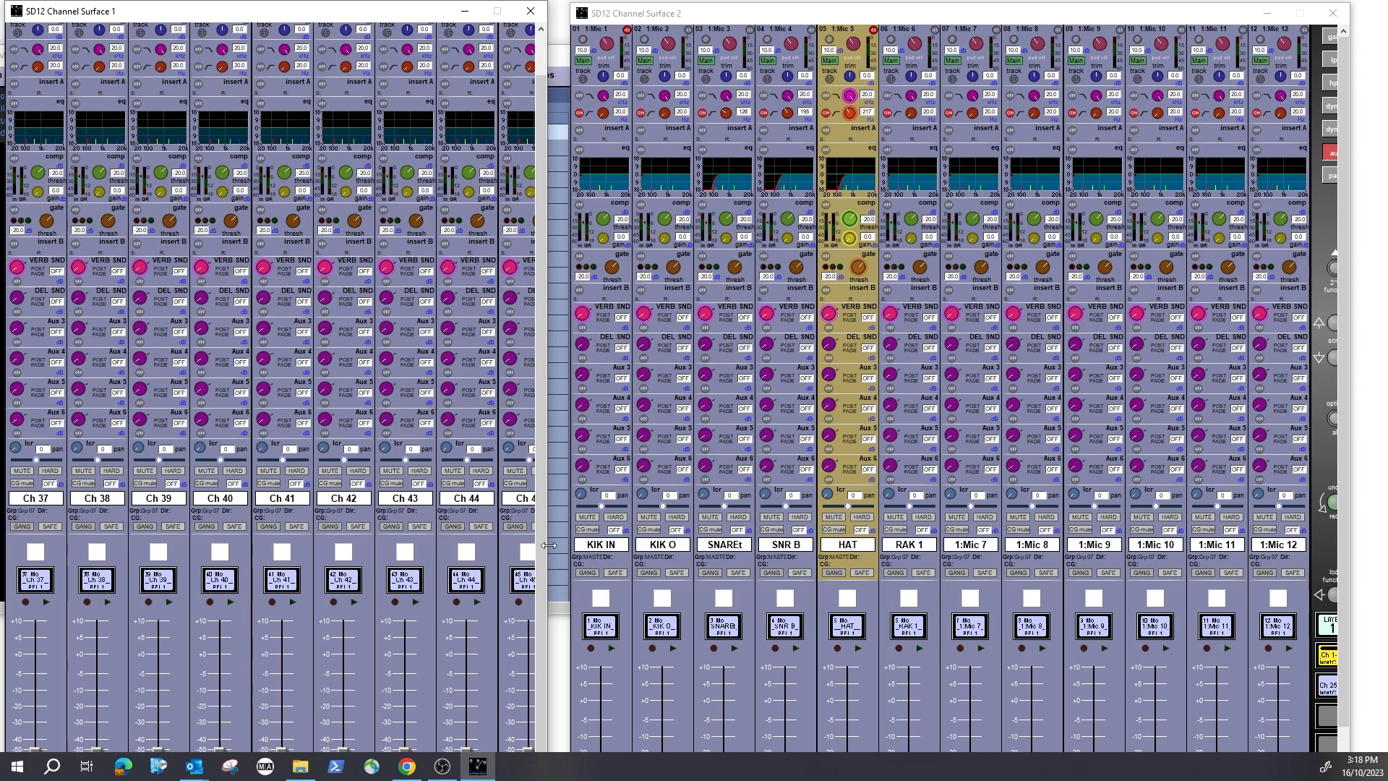
left_click(598, 552)
left_click(597, 555)
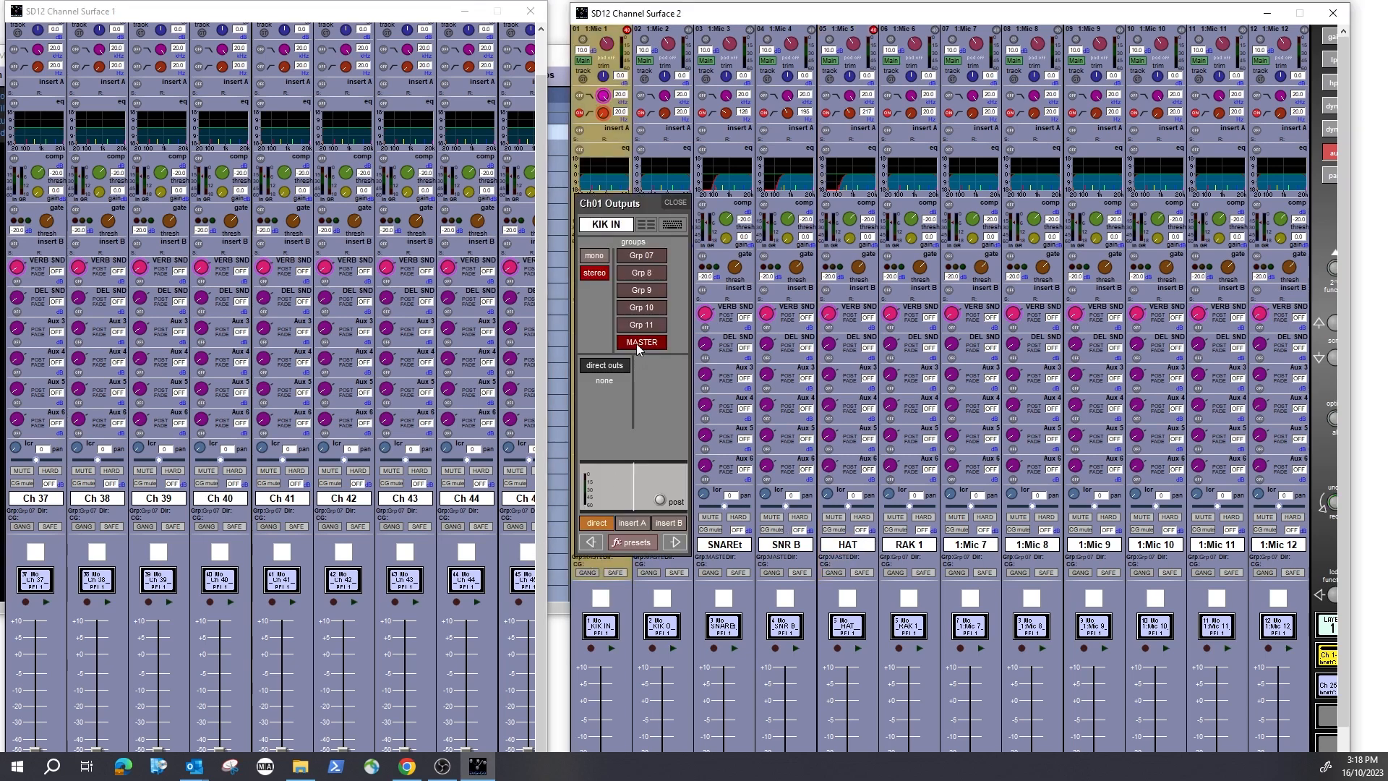
left_click(679, 544)
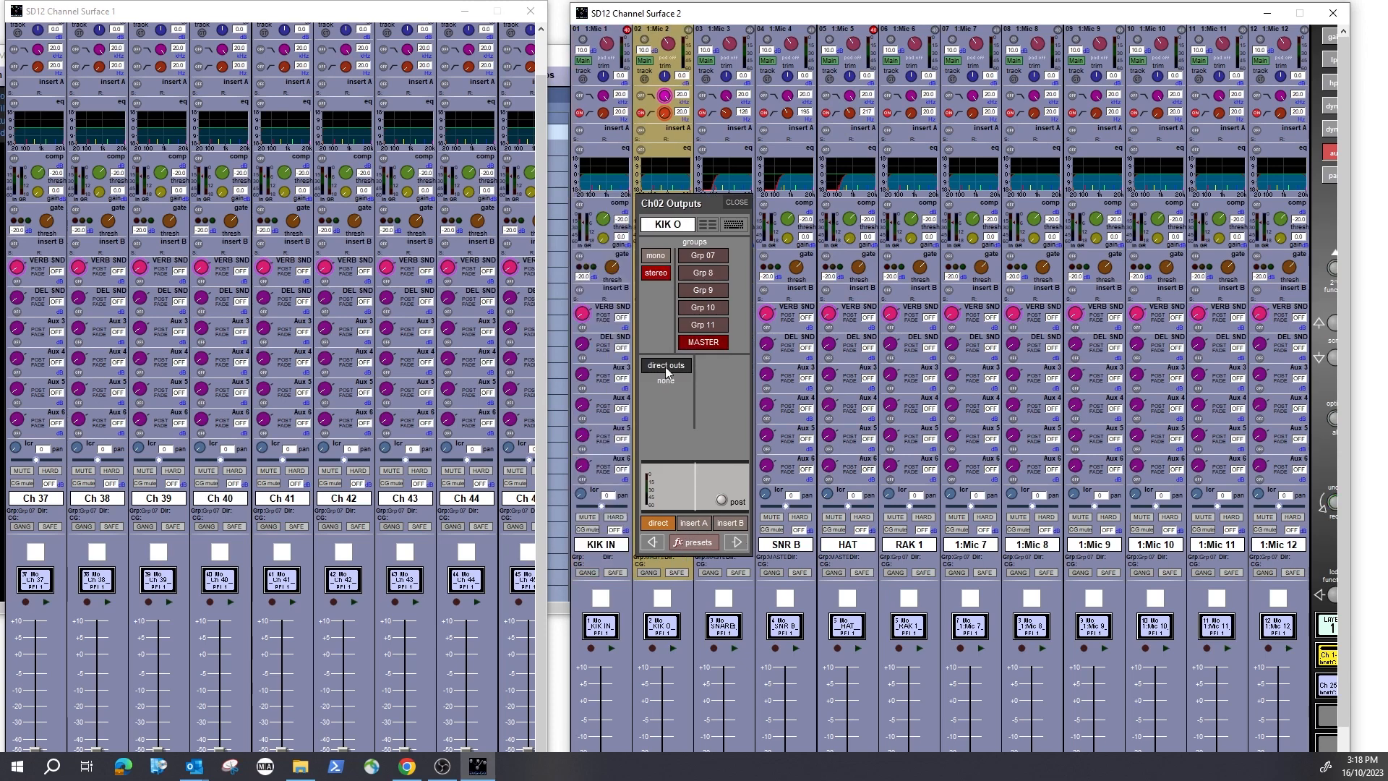
left_click(700, 343)
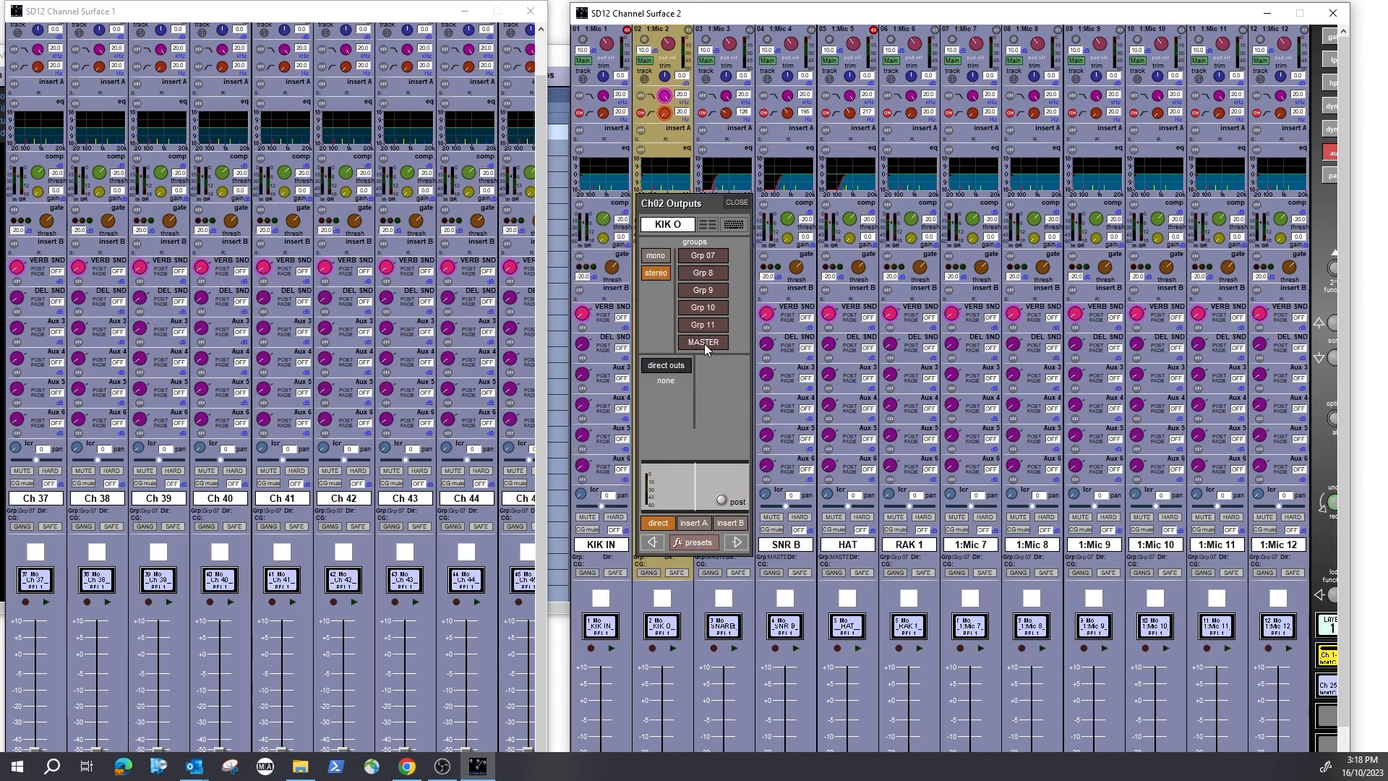
left_click(710, 256)
left_click(653, 542)
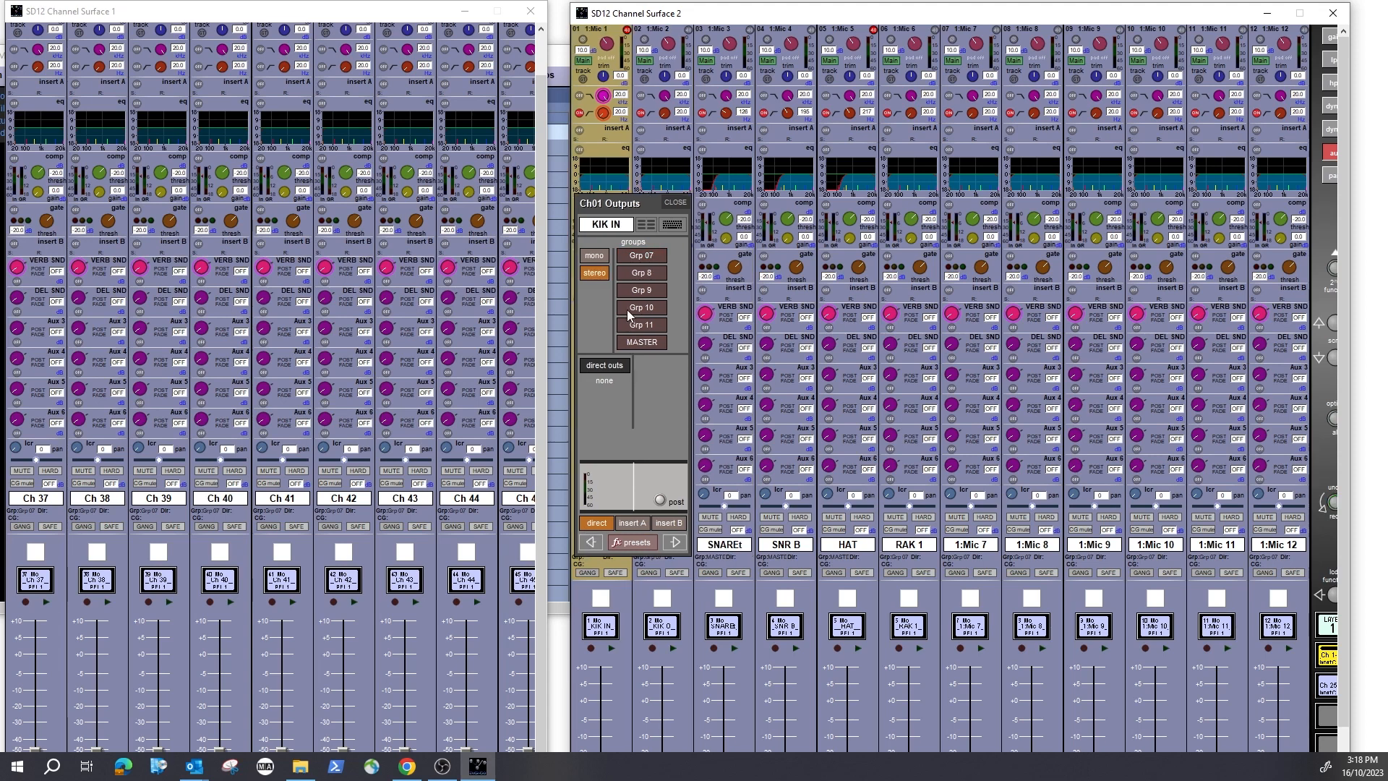
left_click(653, 256)
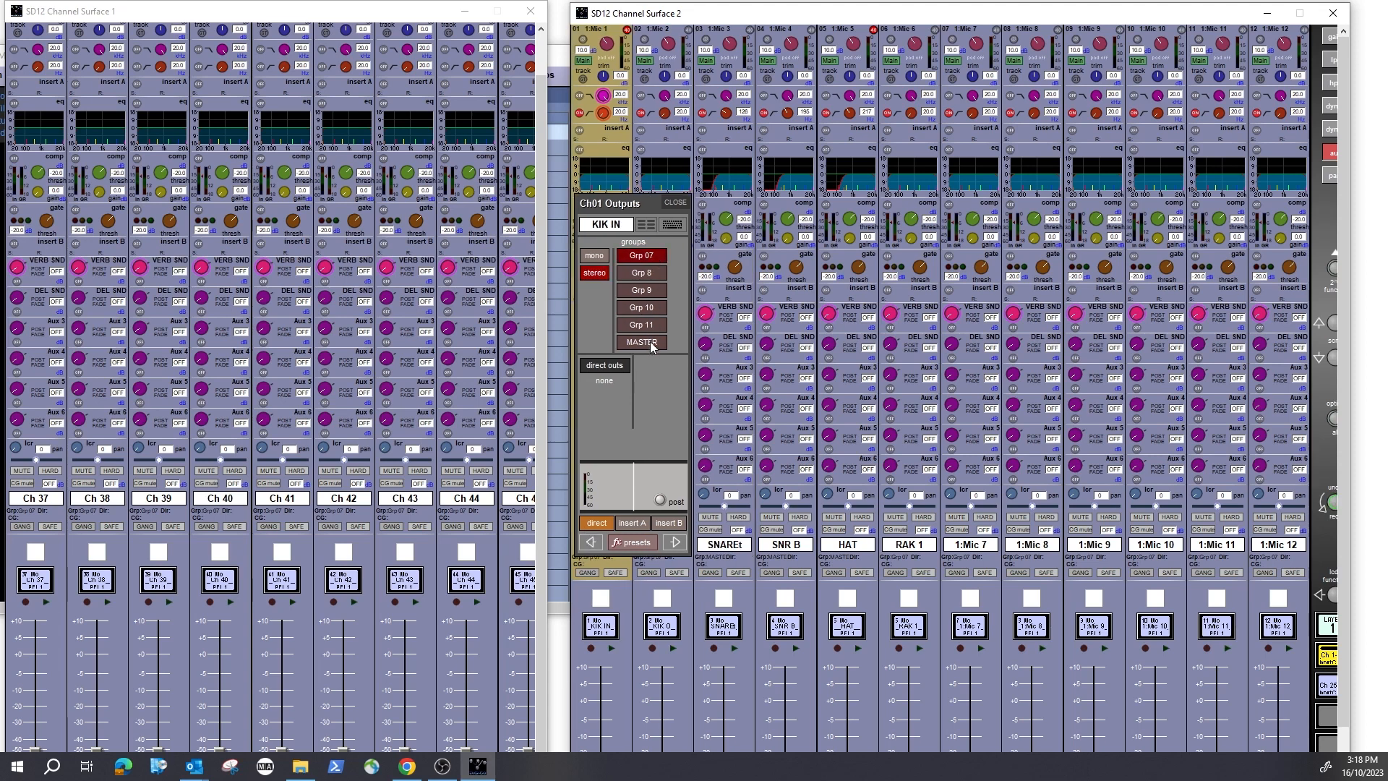
left_click(677, 542)
left_click(694, 541)
left_click(1001, 34)
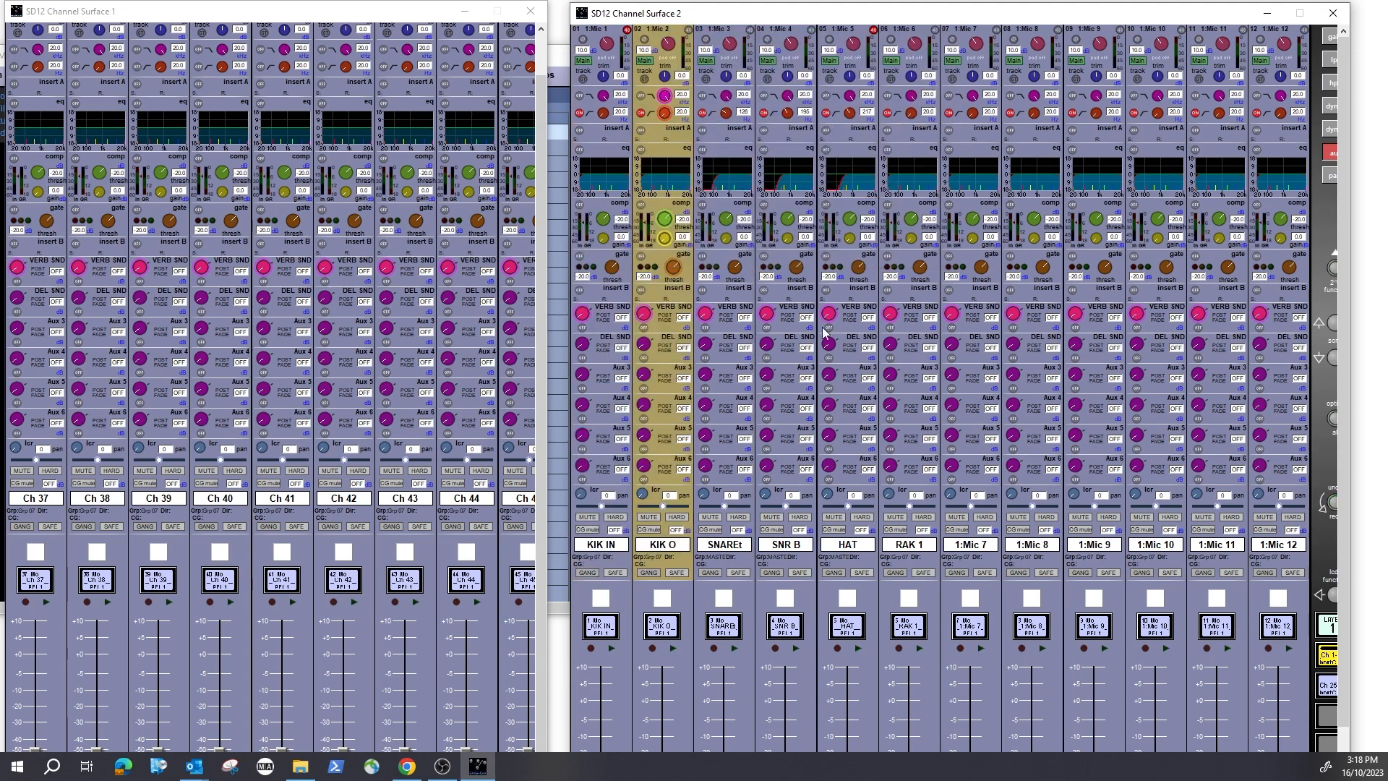
- Remove the MASTER routing from SNAREt, SNR B and HAT and assign these channels to Grp 07
left_click(721, 546)
left_click(728, 554)
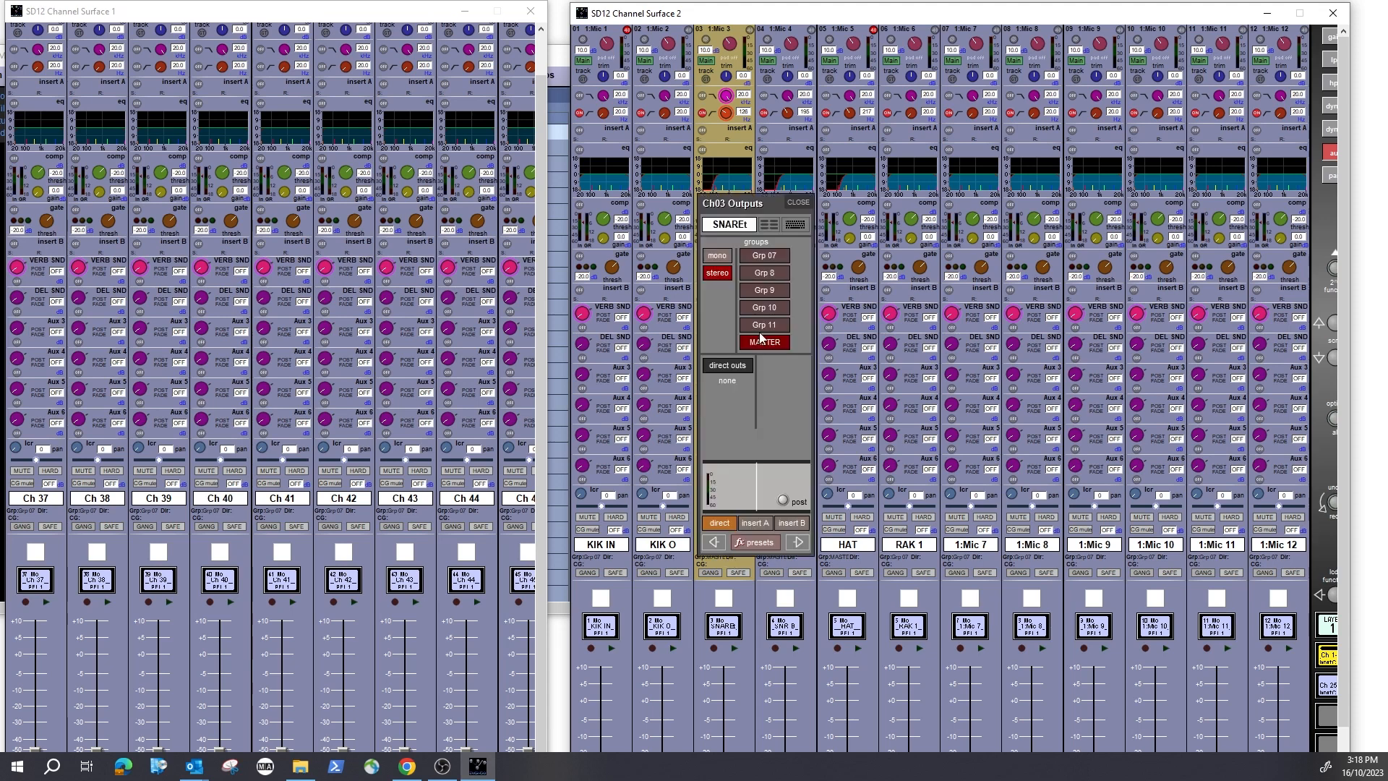
left_click(761, 344)
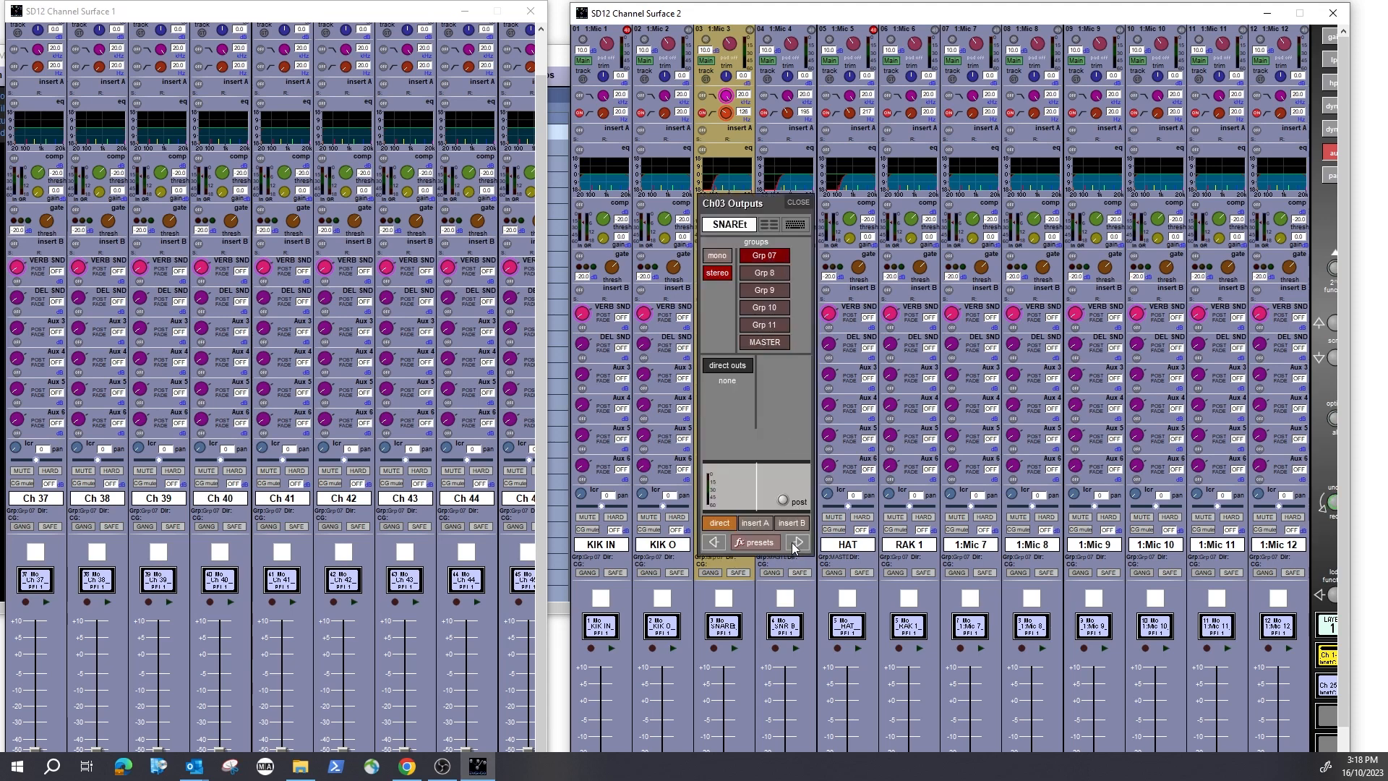
left_click(795, 542)
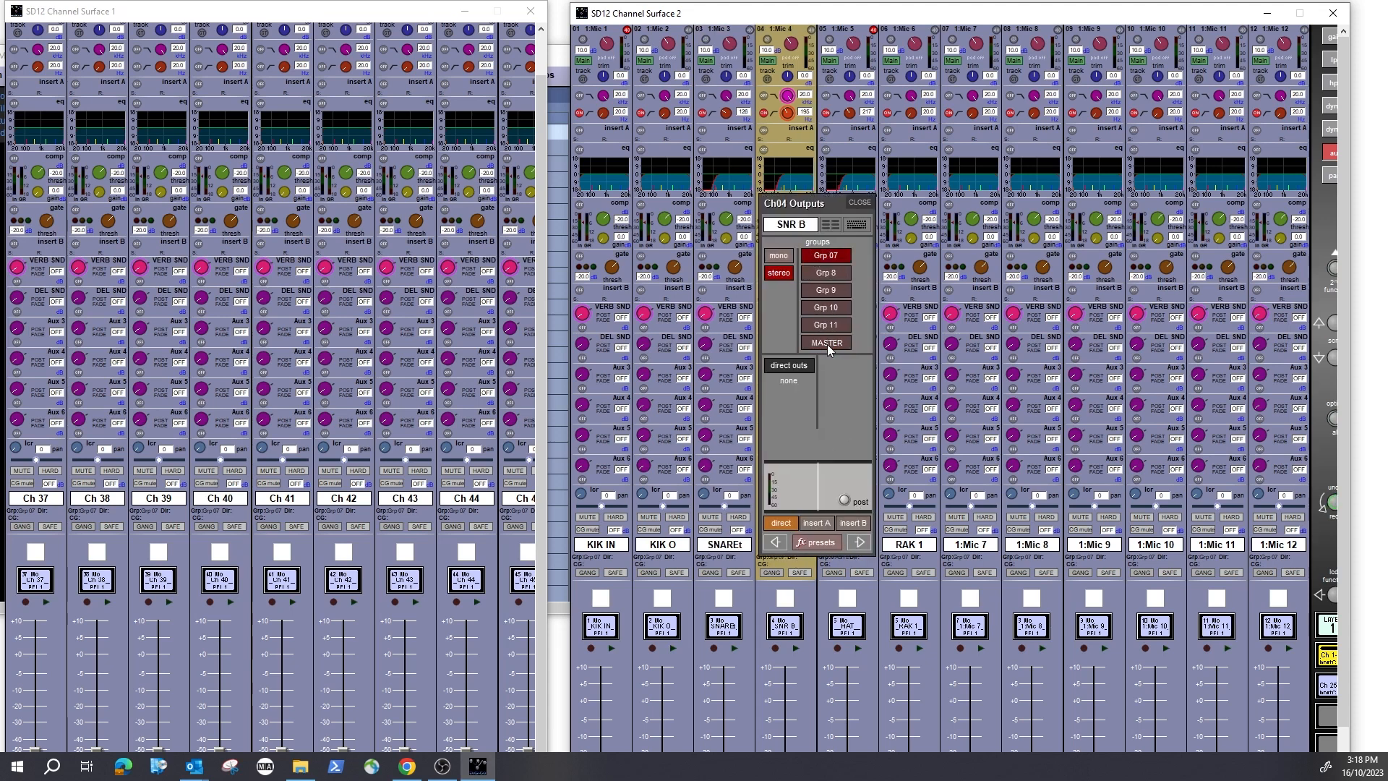
left_click(859, 542)
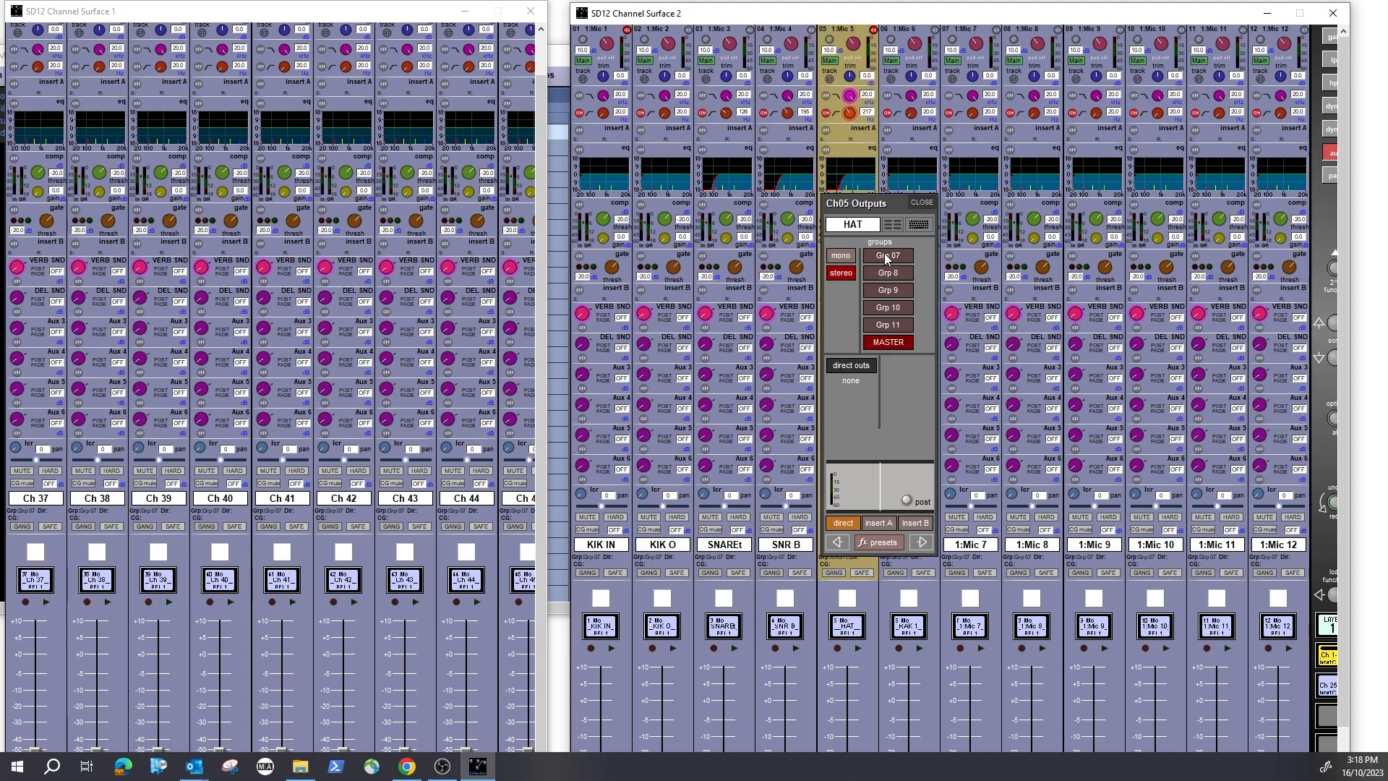
- Try routing RAK 1 to MASTER in place of Grp 07, then restore its Grp 07 assignment
left_click(921, 543)
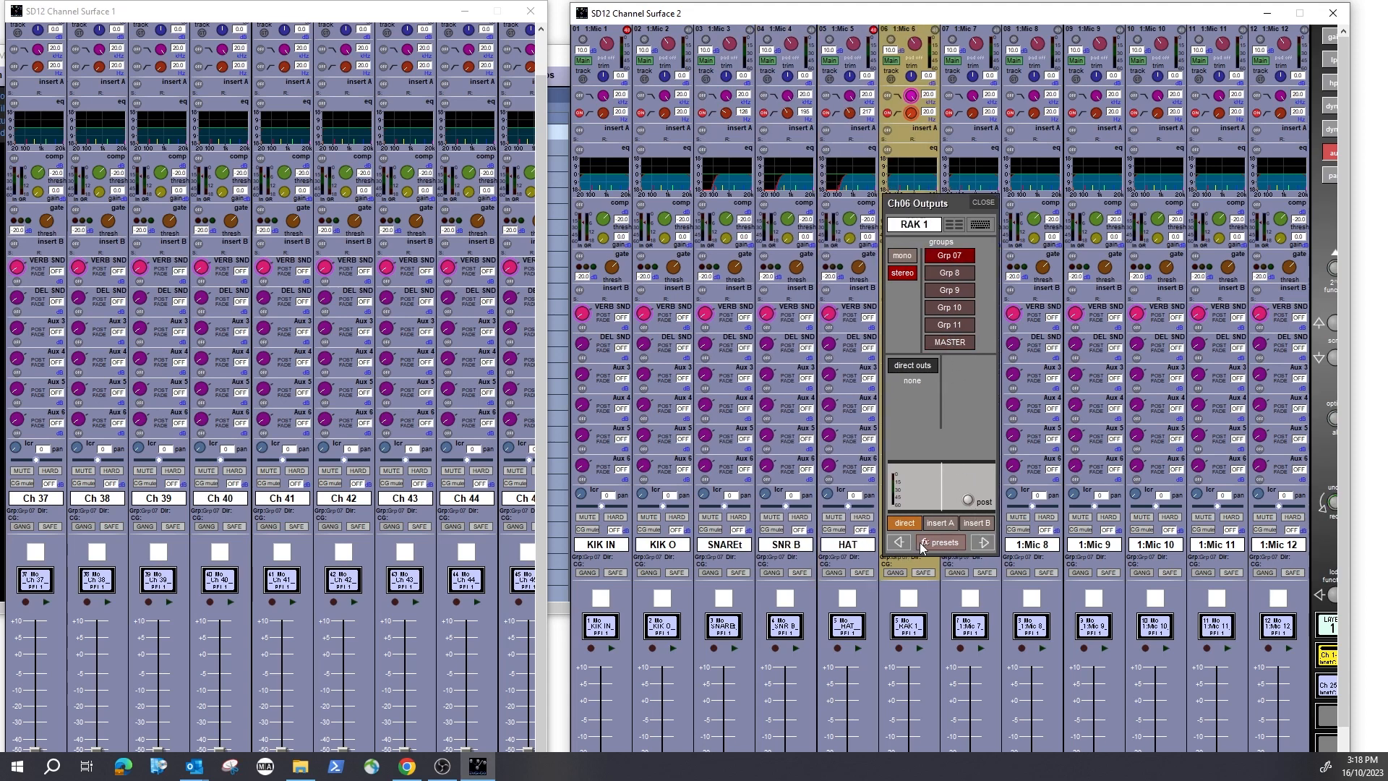
left_click(954, 257)
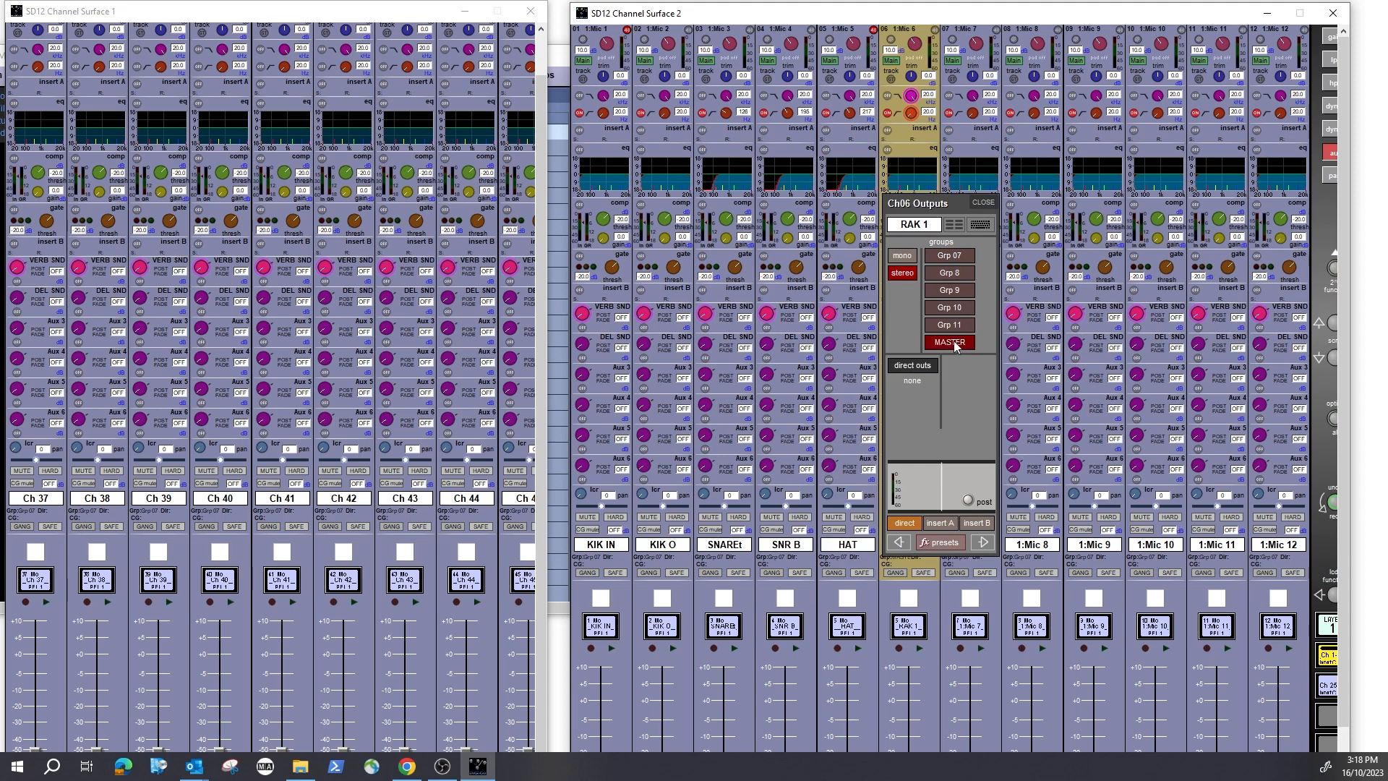
left_click(949, 259)
- Check the group assignments channel by channel from HAT back to KIK IN, then close the outputs
left_click(898, 542)
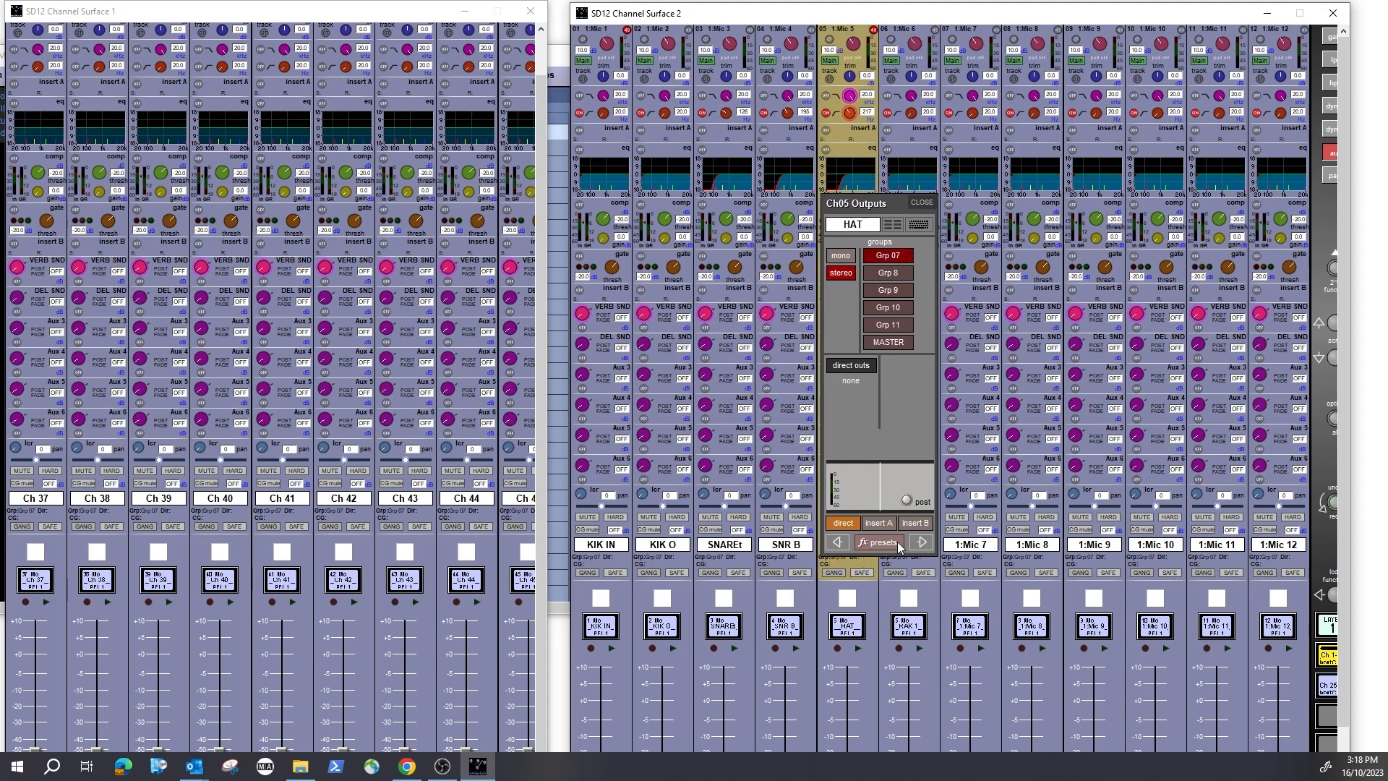
left_click(837, 543)
left_click(781, 541)
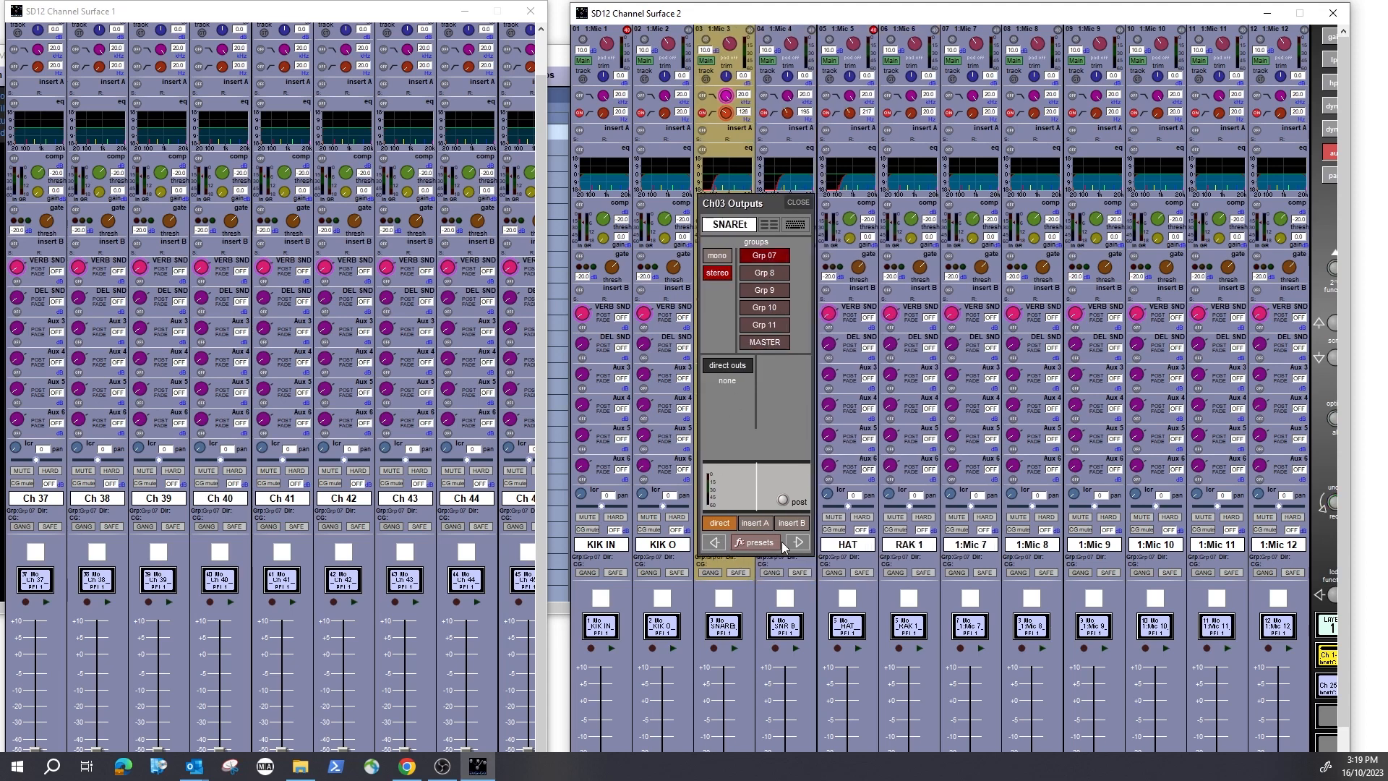
left_click(710, 542)
left_click(650, 543)
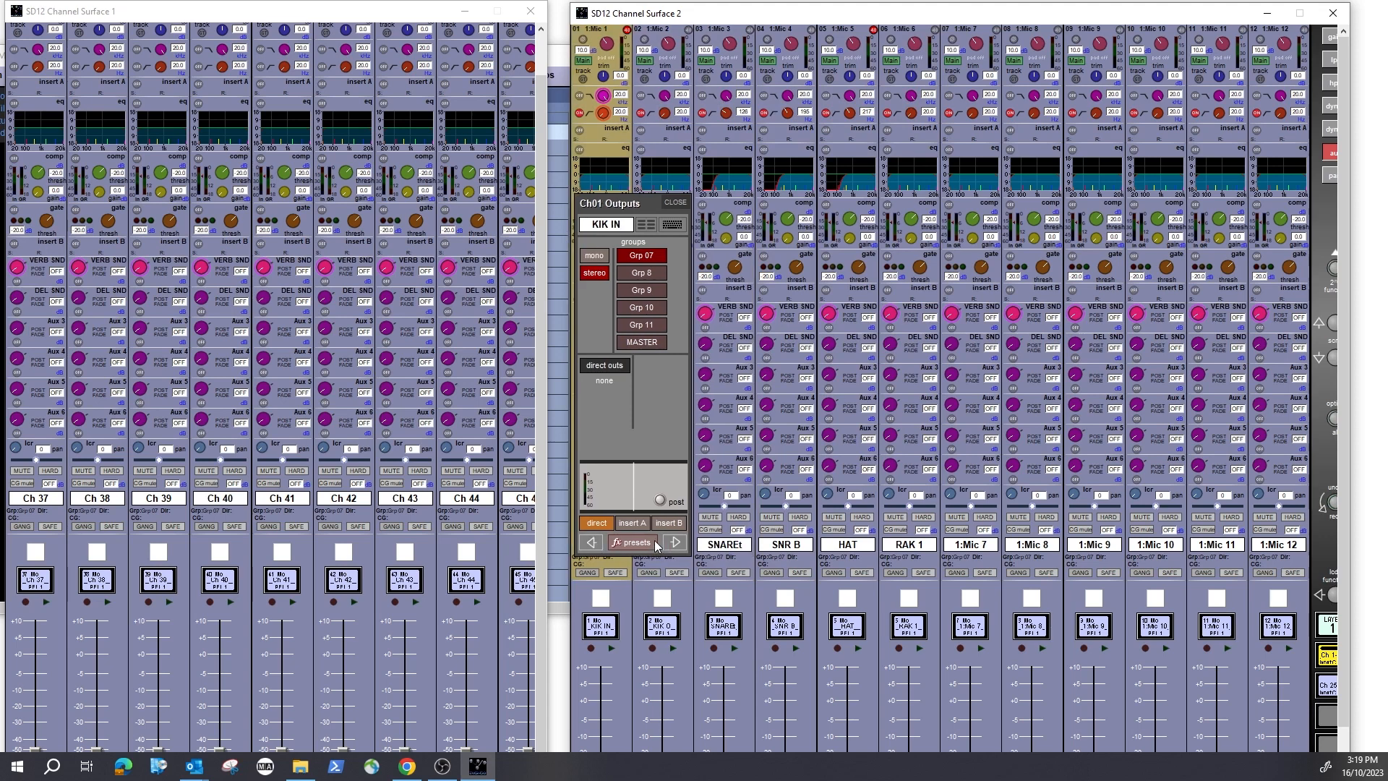
left_click(675, 203)
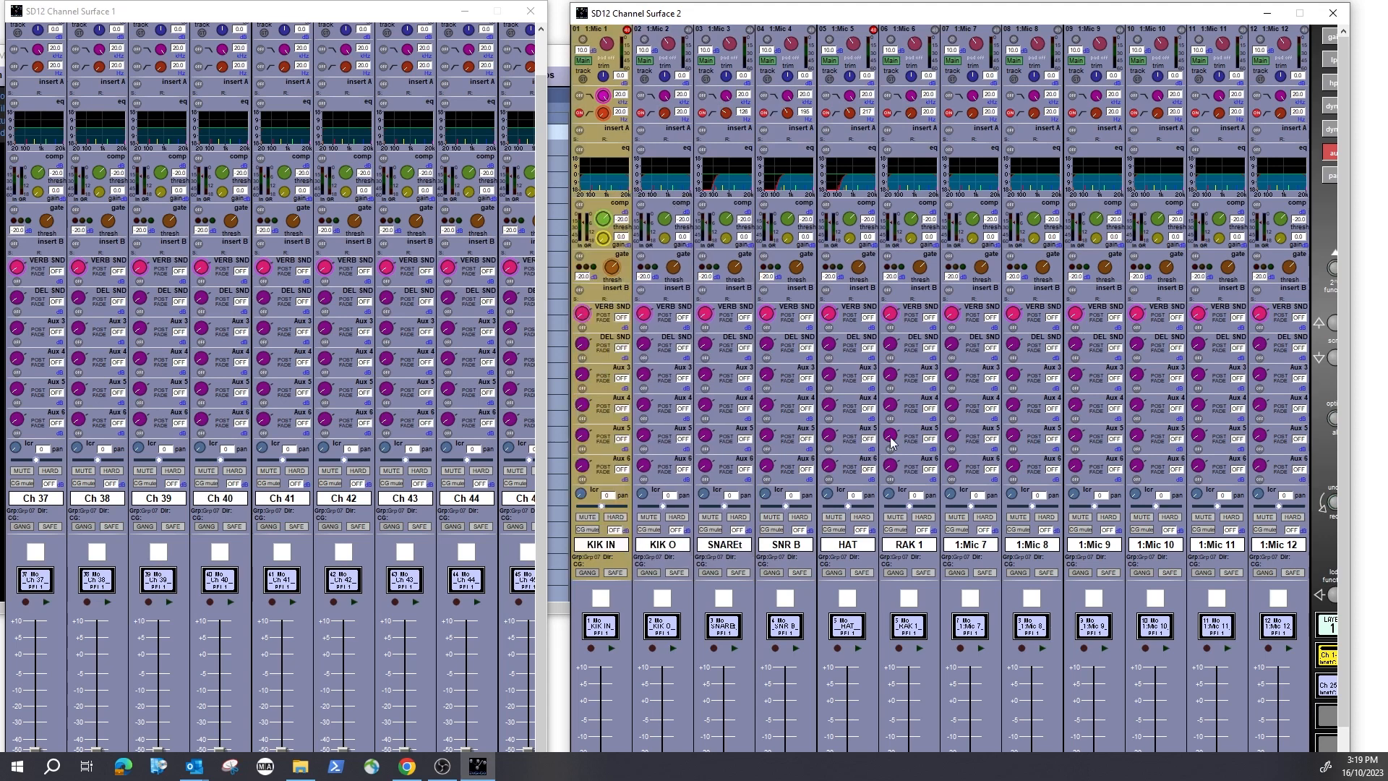
- Show the aux channels on Channel Surface 2, then widen Channel Surface 1 and bring up its Grp 1-12 bank
left_click(1328, 626)
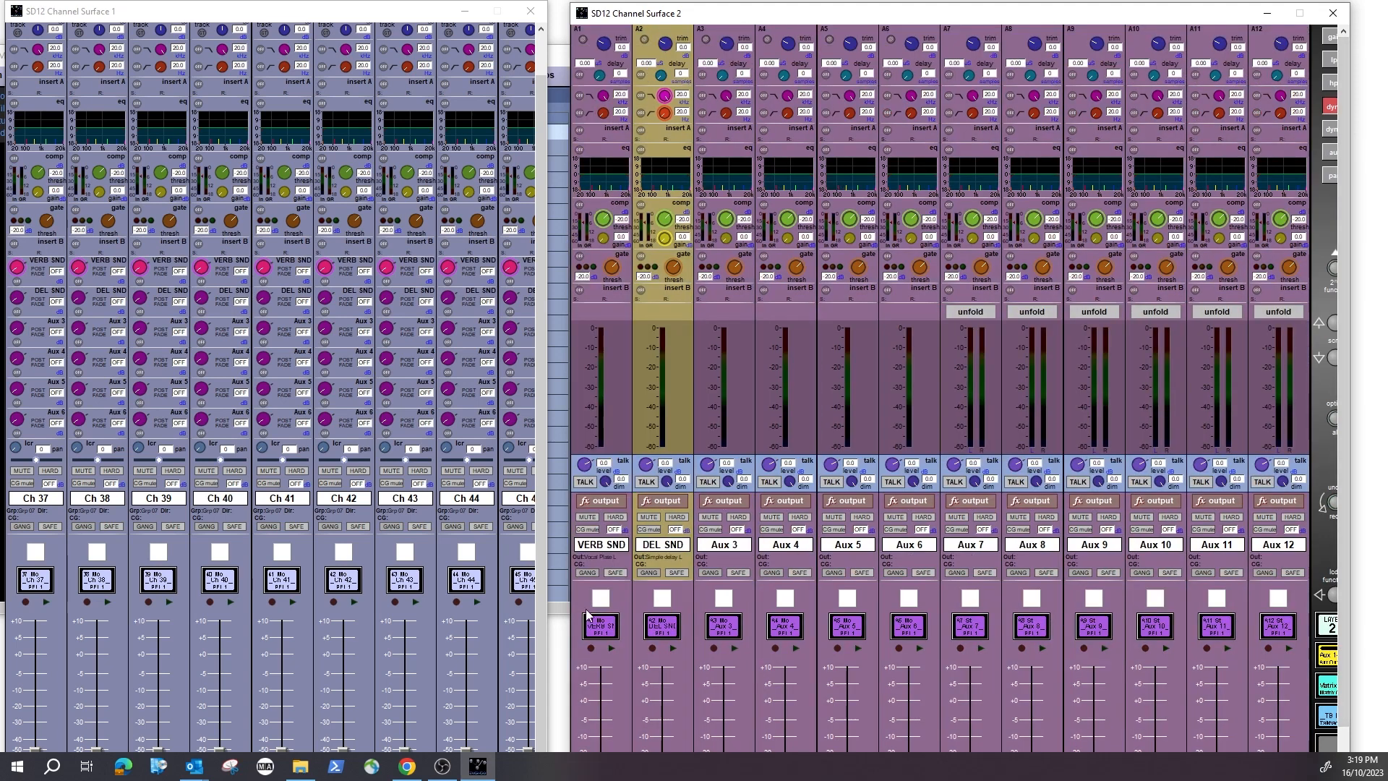
left_click(416, 580)
left_click_drag(228, 19, 274, 19)
left_click_drag(587, 496, 1000, 499)
left_click(963, 592)
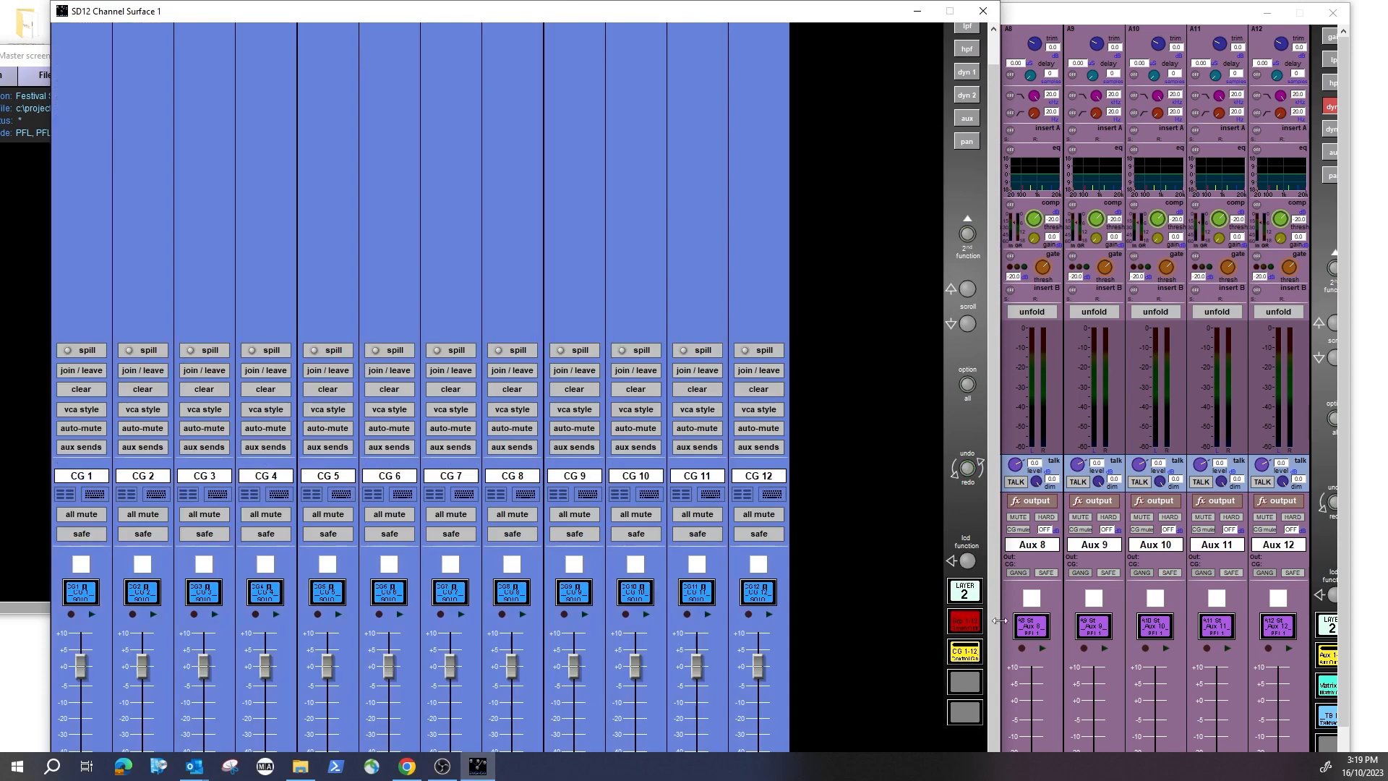
left_click(965, 623)
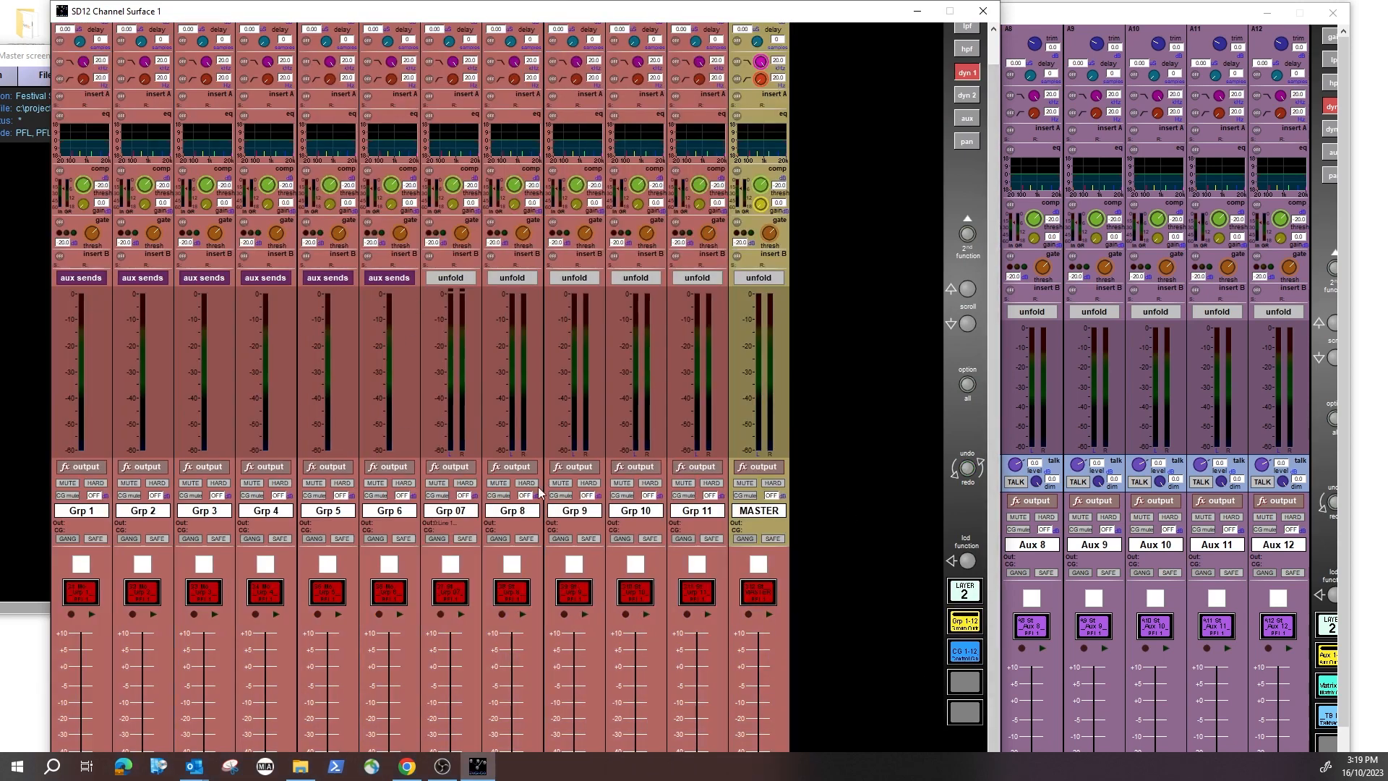
- Rename Grp 07 as DRUMS and close its outputs
left_click(467, 514)
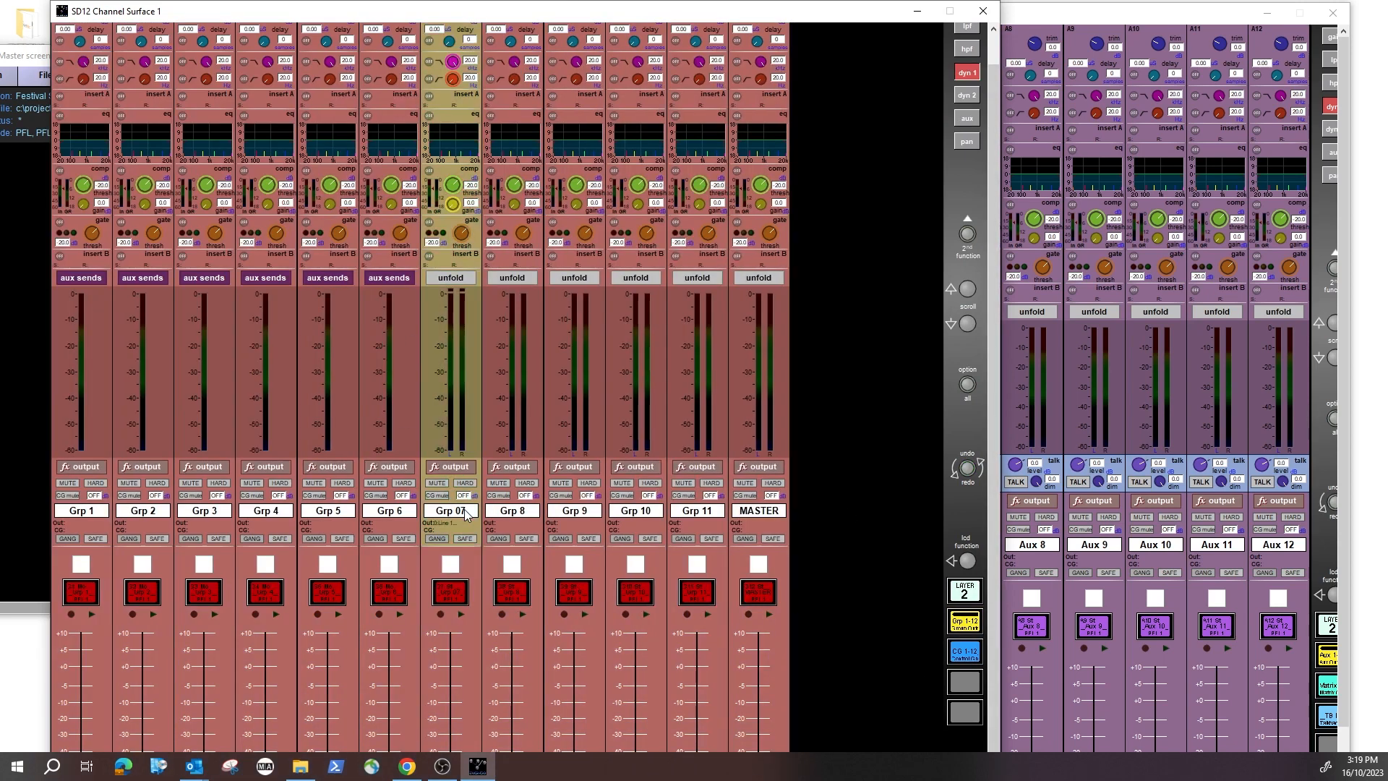
left_click(467, 514)
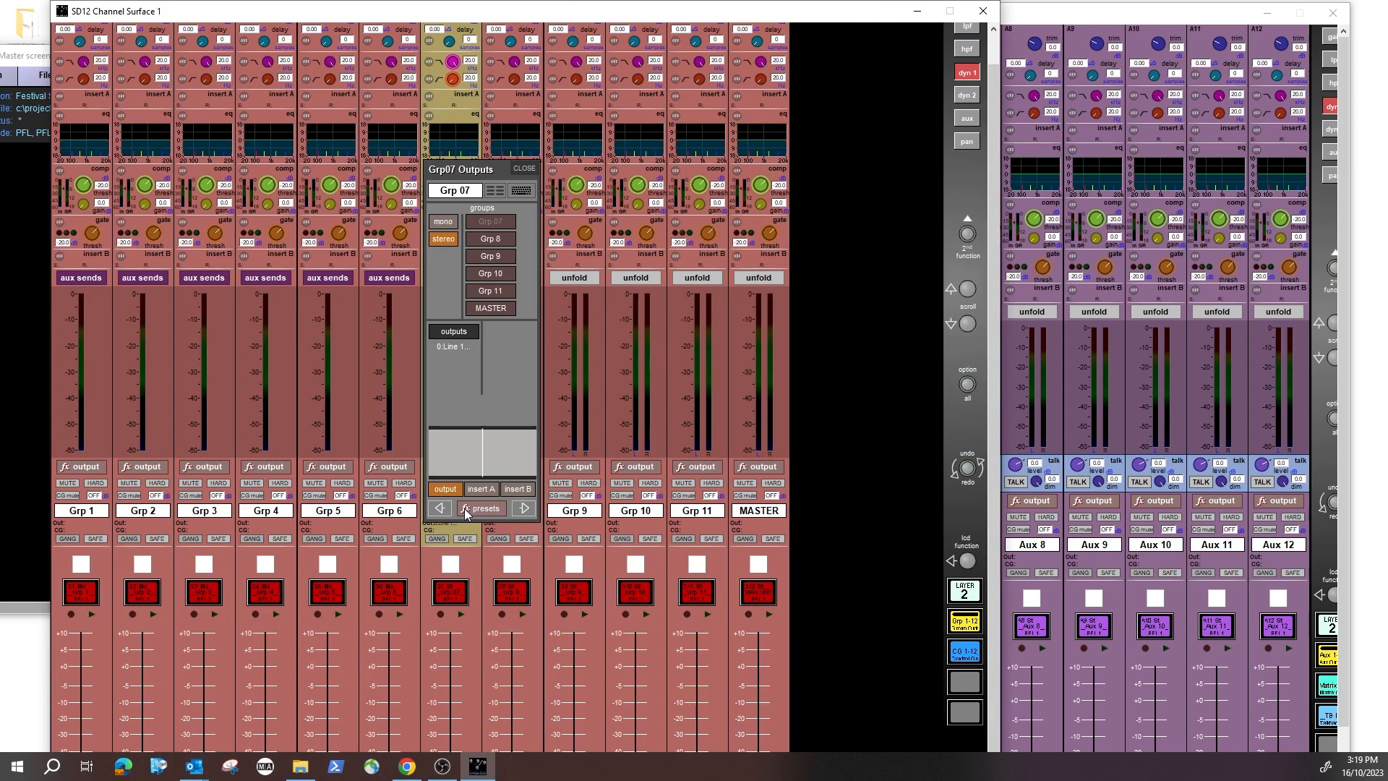
left_click(465, 190)
left_click(468, 187)
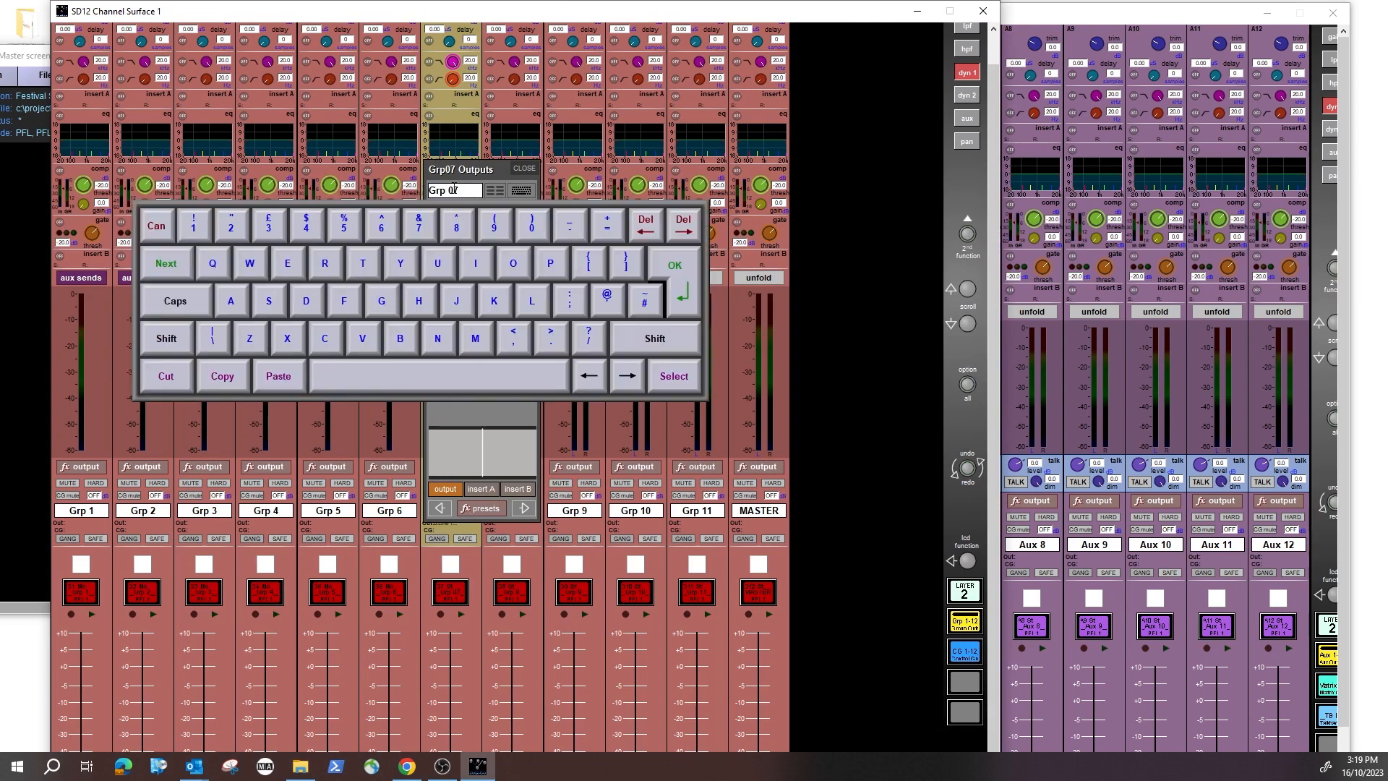
key("ctrl+a")
type("DRUMS")
key("Return")
left_click(524, 169)
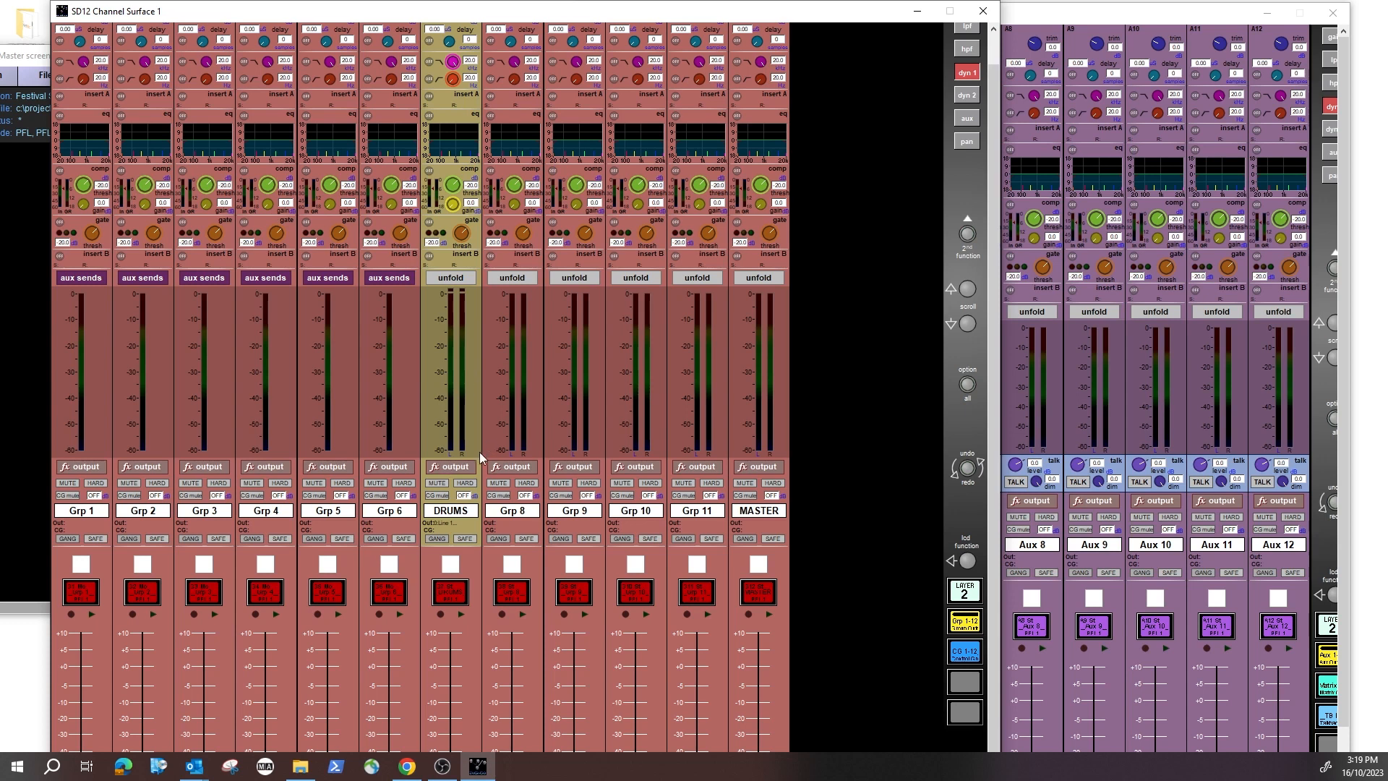
- Route the DRUMS group to MASTER and close its outputs
left_click(456, 523)
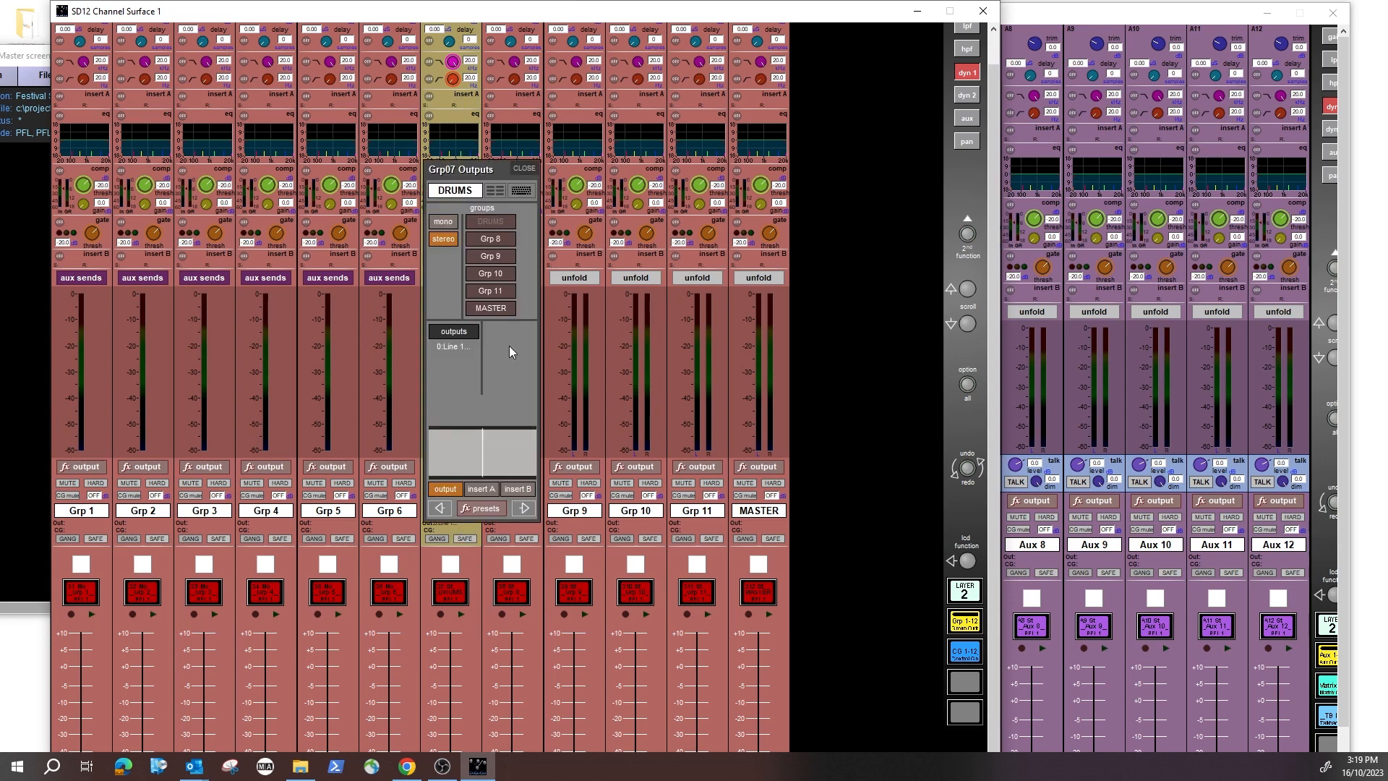
left_click(510, 311)
left_click(529, 170)
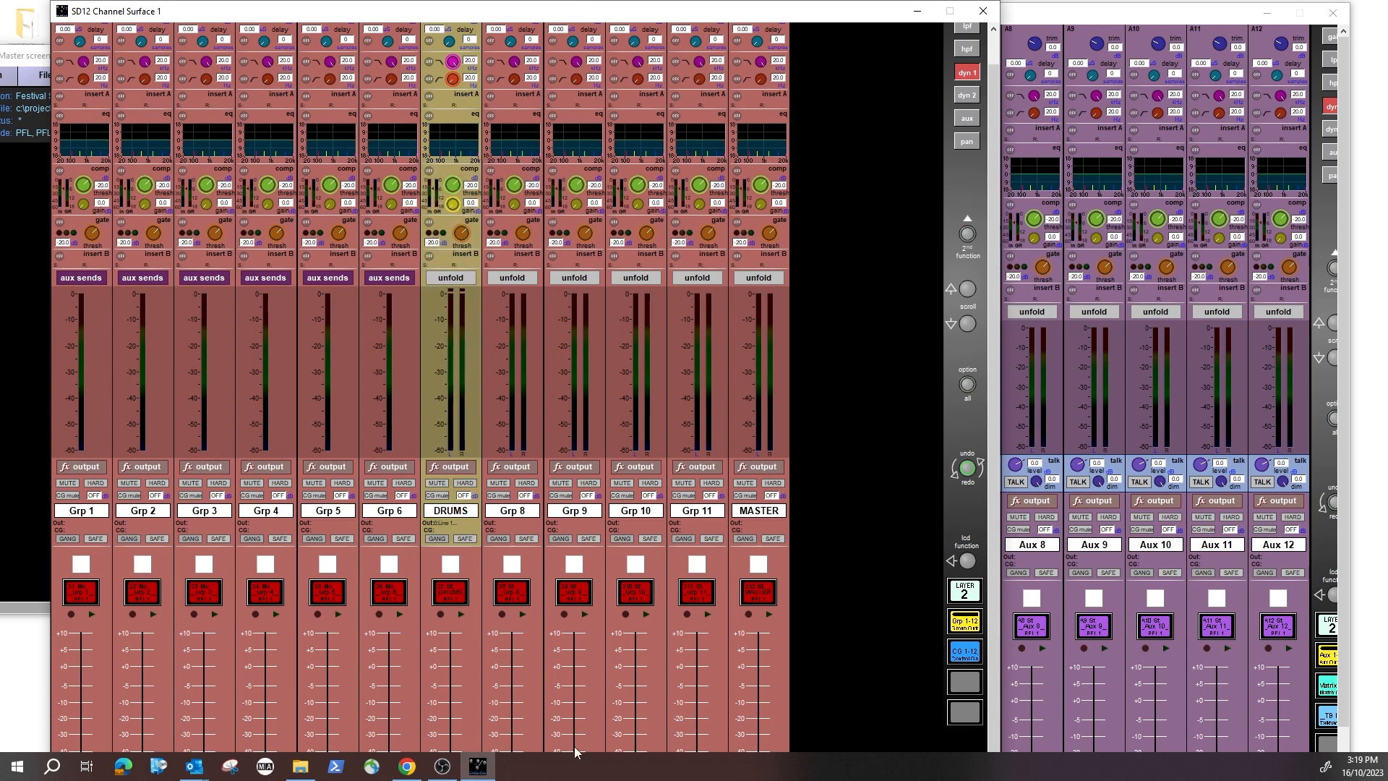
- Reopen the DRUMS group's outputs to check its MASTER routing, then close them
left_click(461, 521)
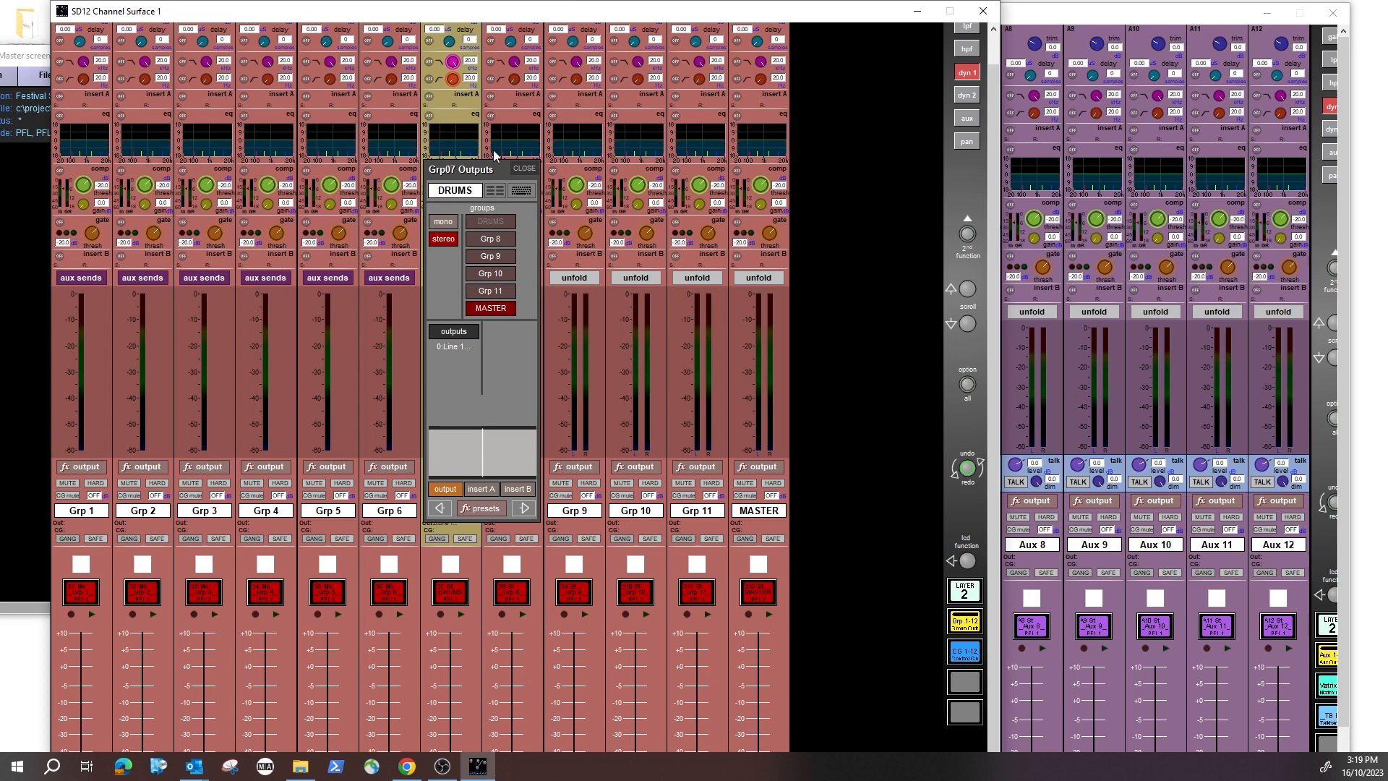
left_click(525, 169)
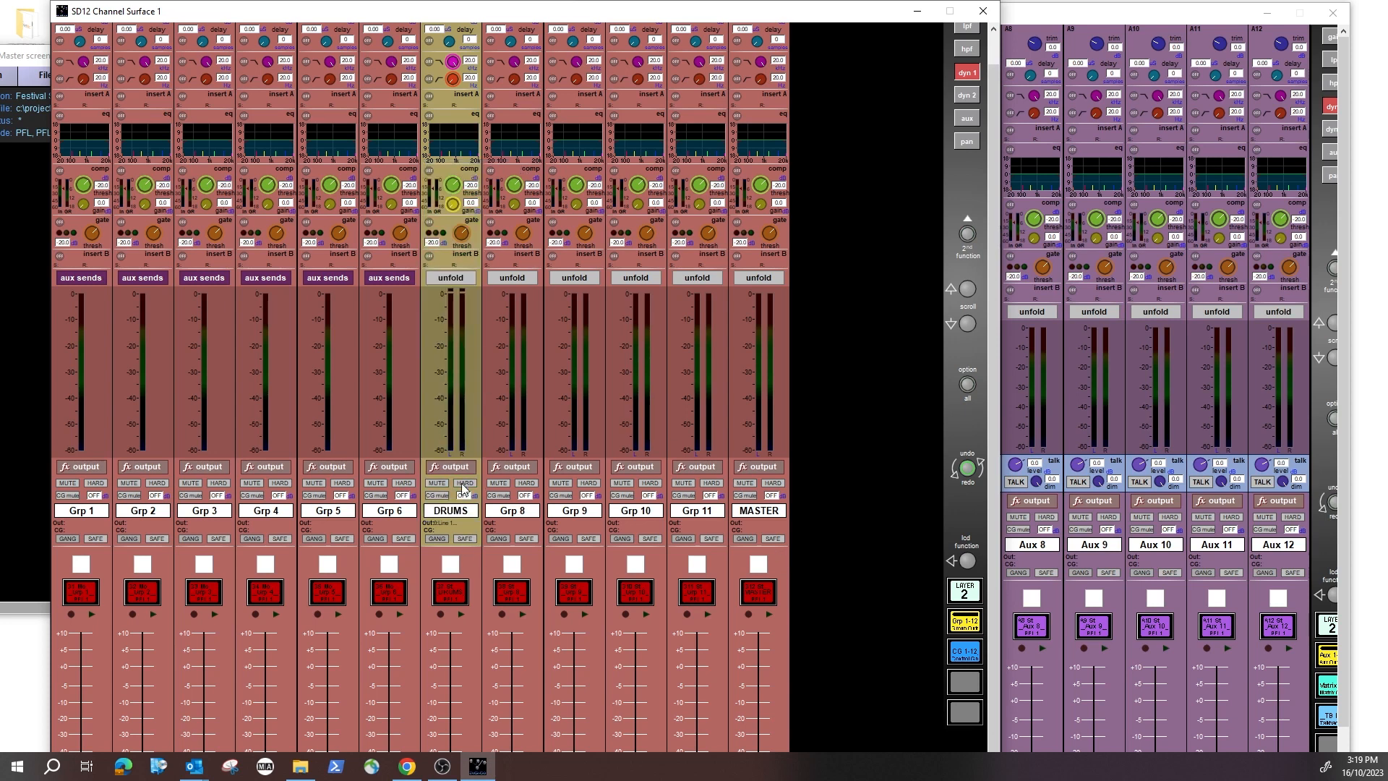
left_click(444, 514)
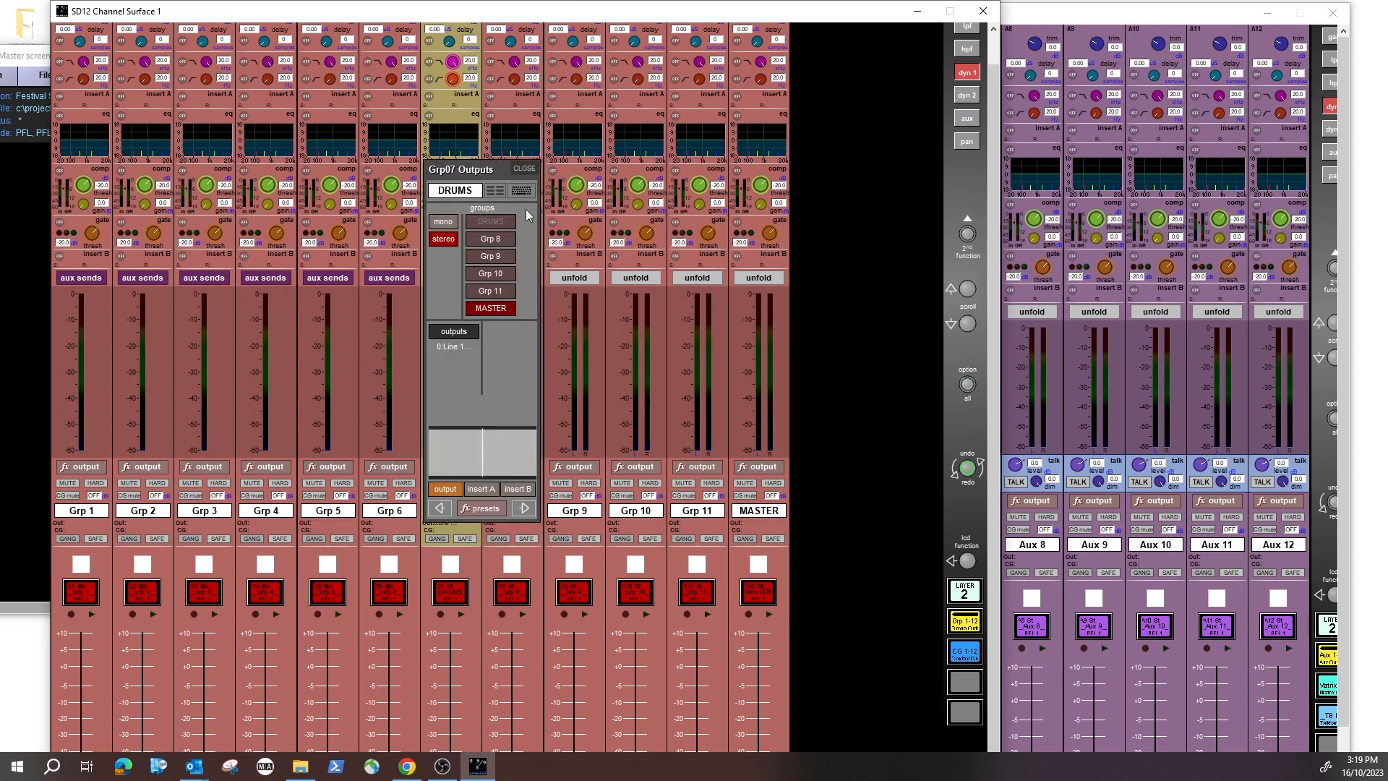
left_click(525, 169)
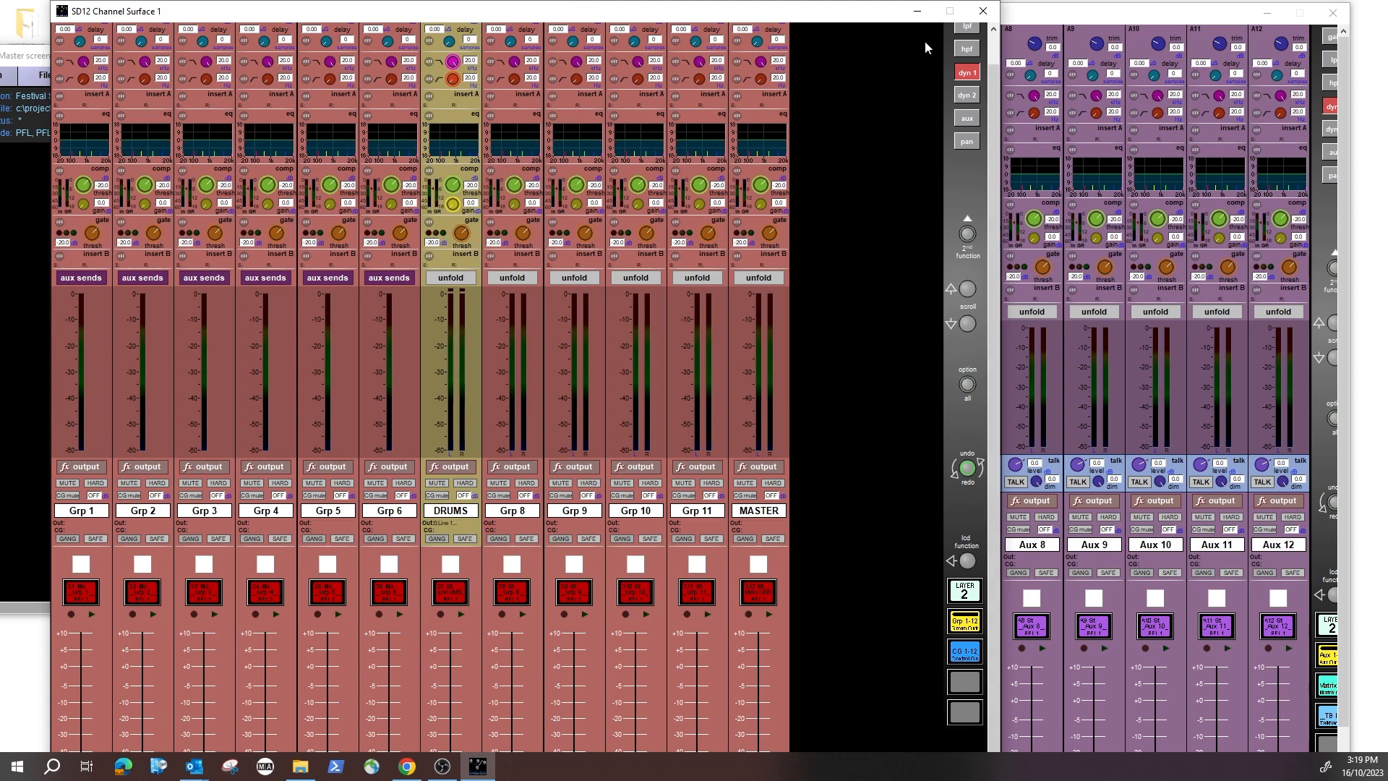
- Return Channel Surface 2 to the input channels and check the group assignment of KIK IN
left_click(1034, 20)
left_click(1332, 619)
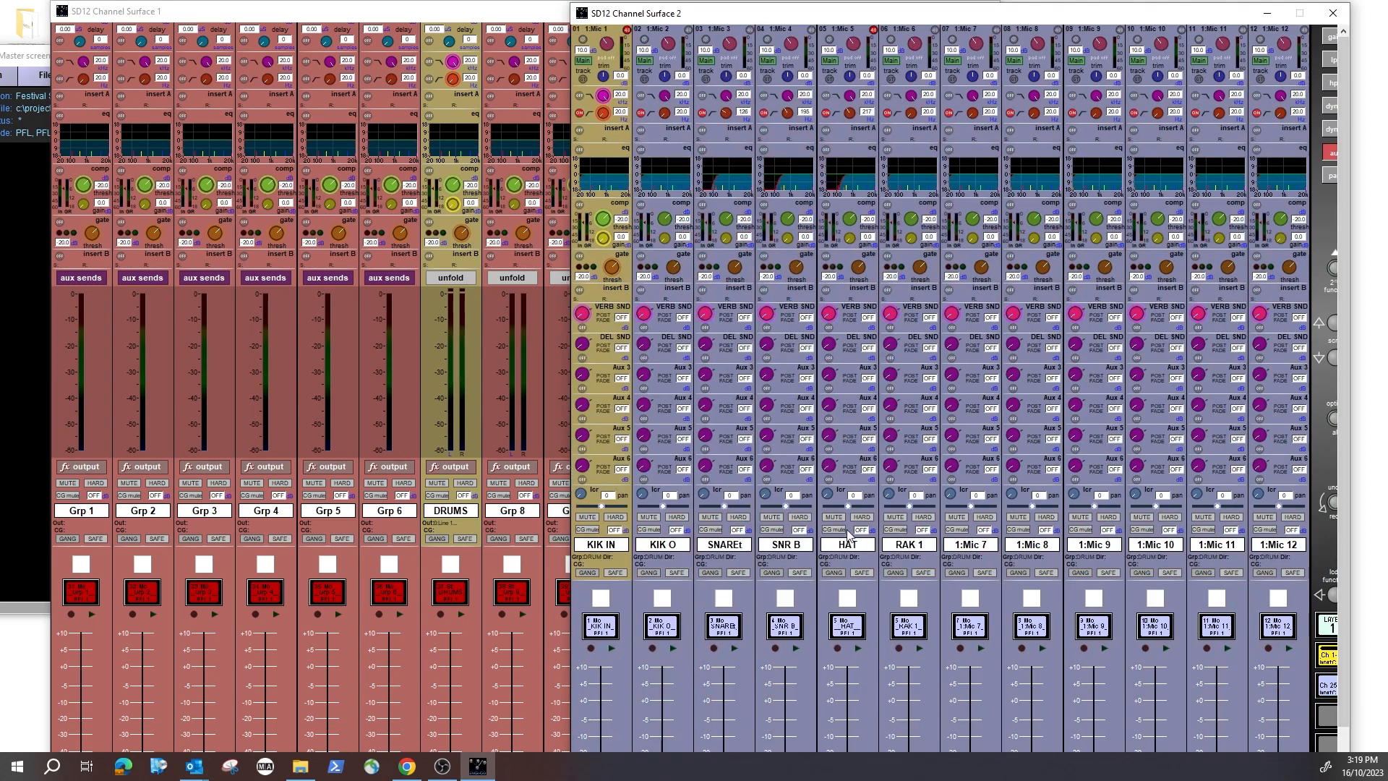
left_click(618, 544)
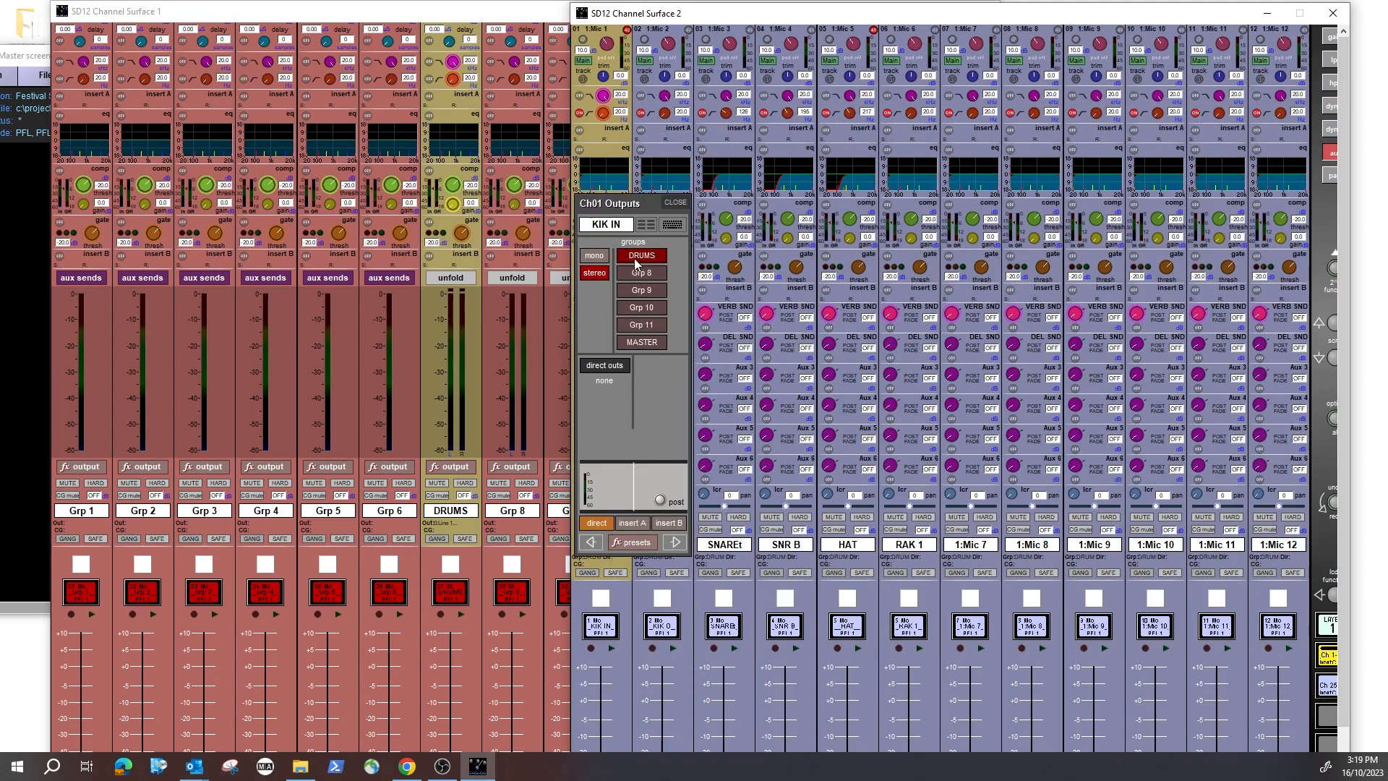
left_click(675, 202)
- Go back to Channel Surface 1 and review where the DRUMS group is routed, then close the outputs
left_click(414, 18)
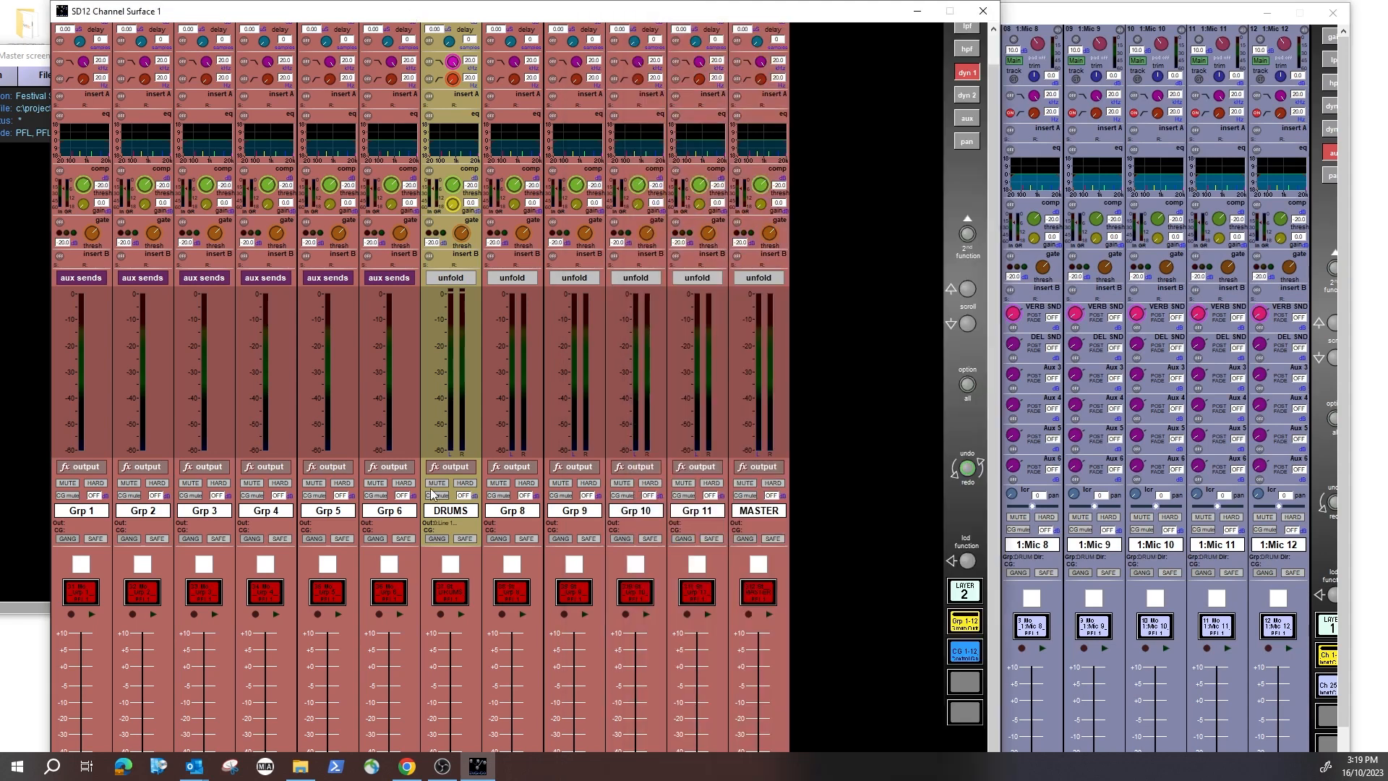
left_click(459, 515)
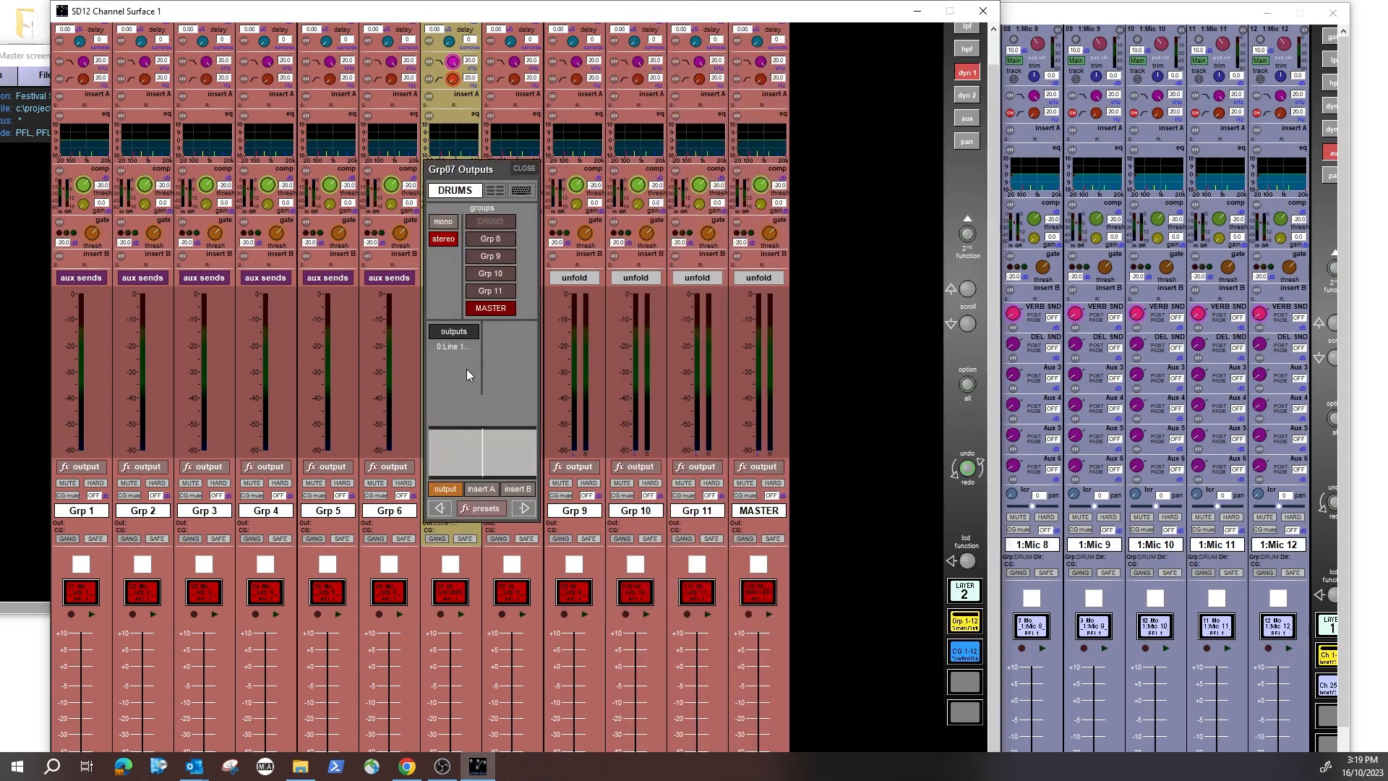
left_click(524, 169)
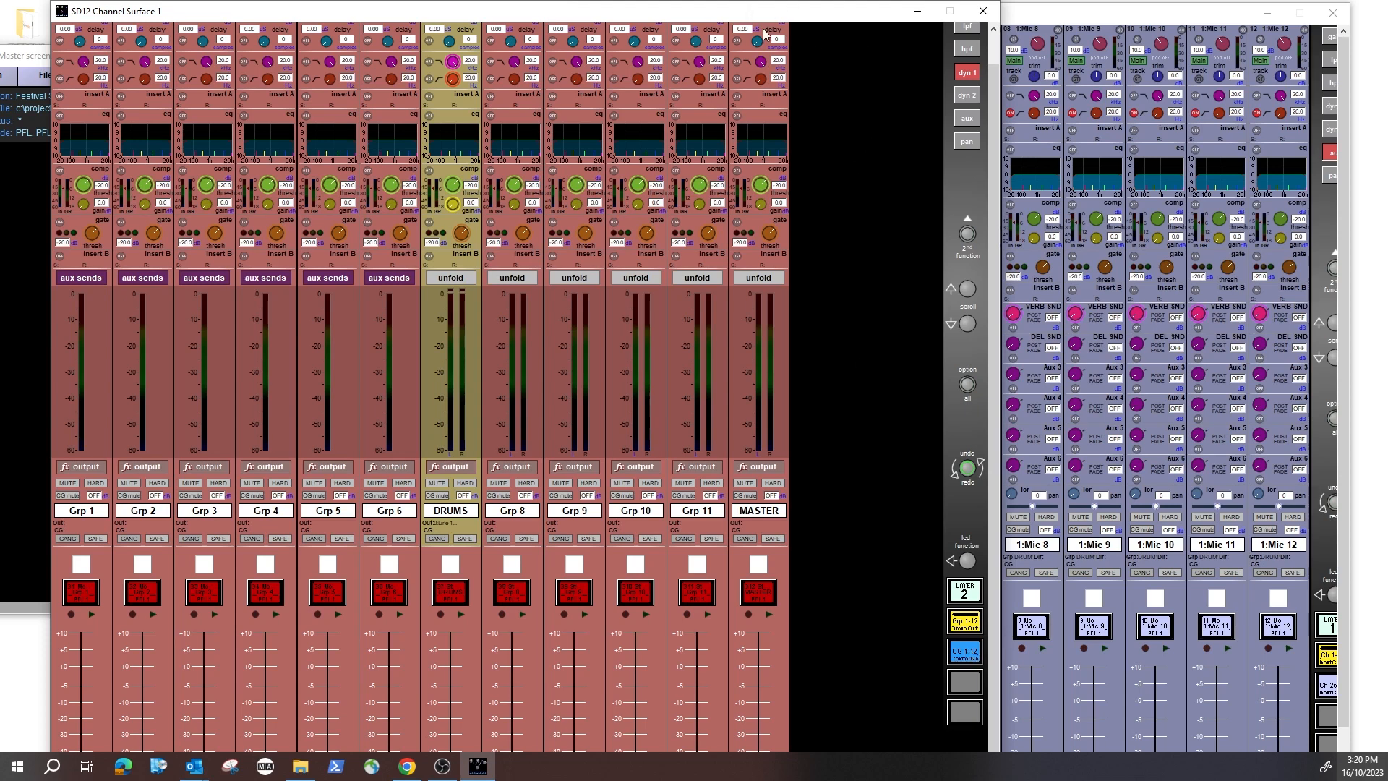
- Bring up the CG 1-12 bank on Channel Surface 1 and narrow the window to show only two control groups
left_click_drag(1001, 179, 944, 177)
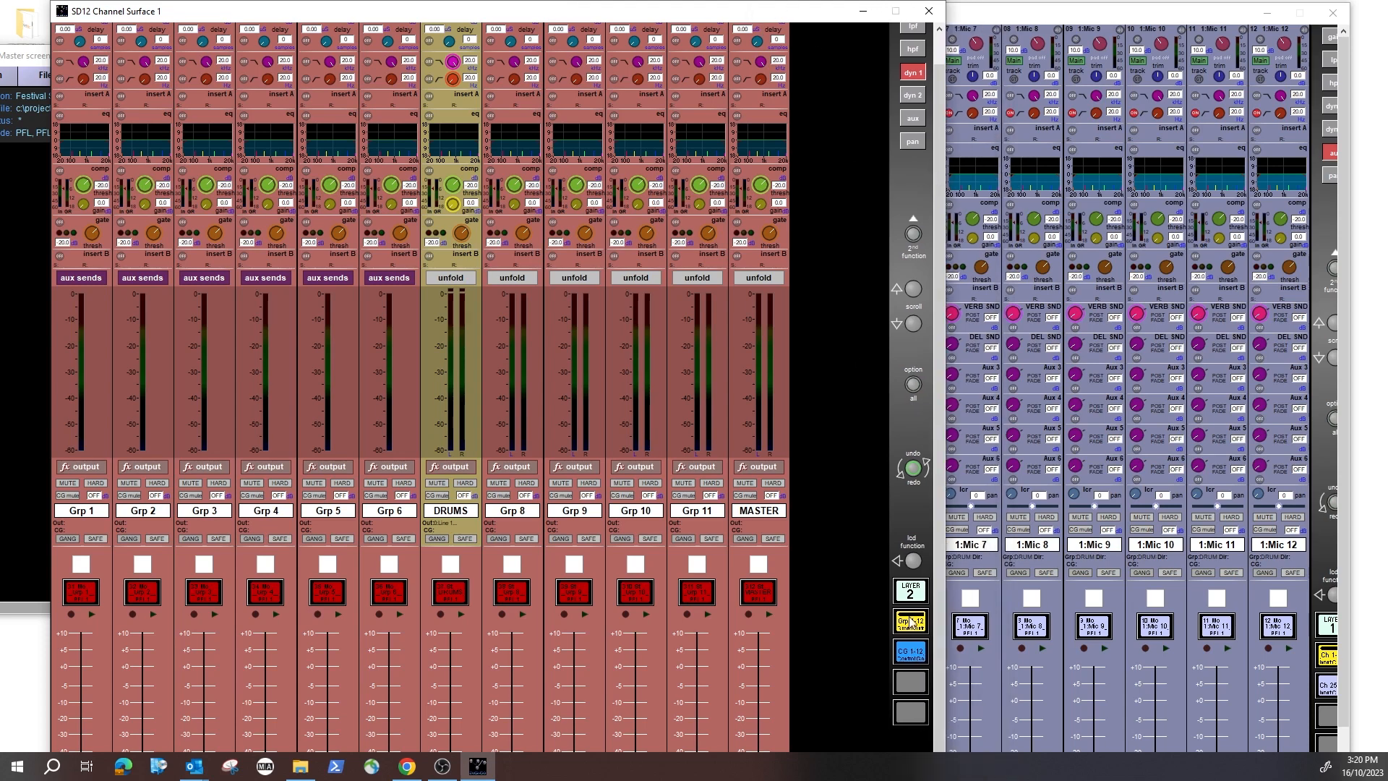
left_click(910, 652)
left_click_drag(935, 433, 189, 420)
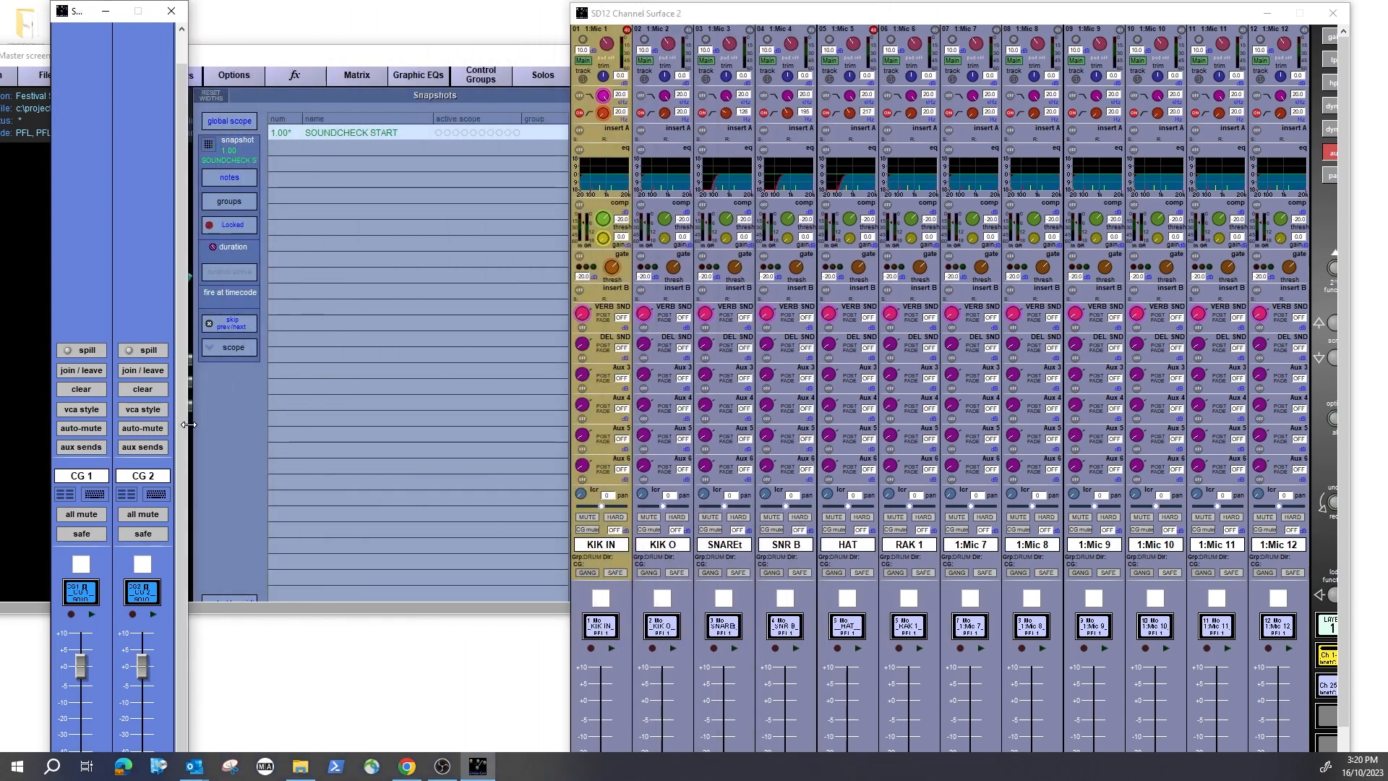
key("alt+Tab")
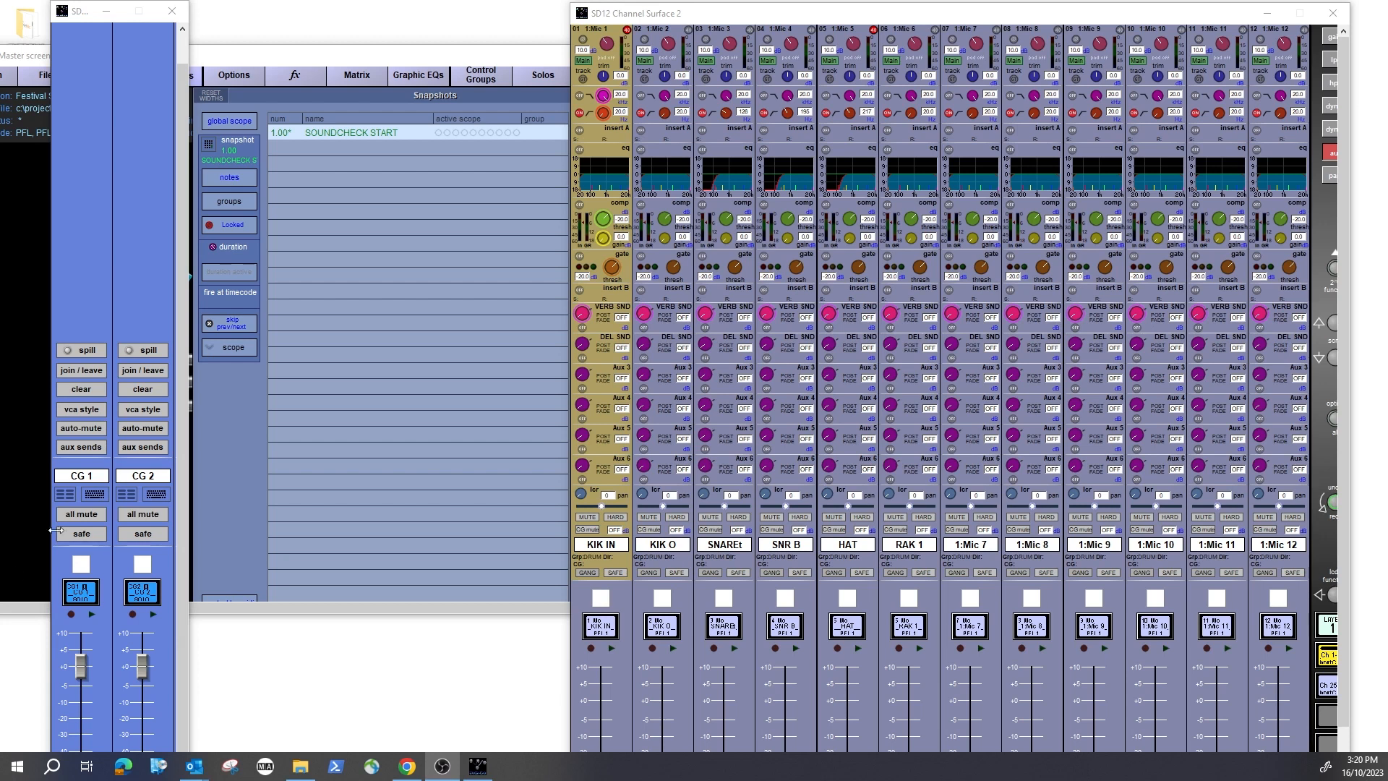
- Rename control group CG 1 as DRUMS
left_click(88, 476)
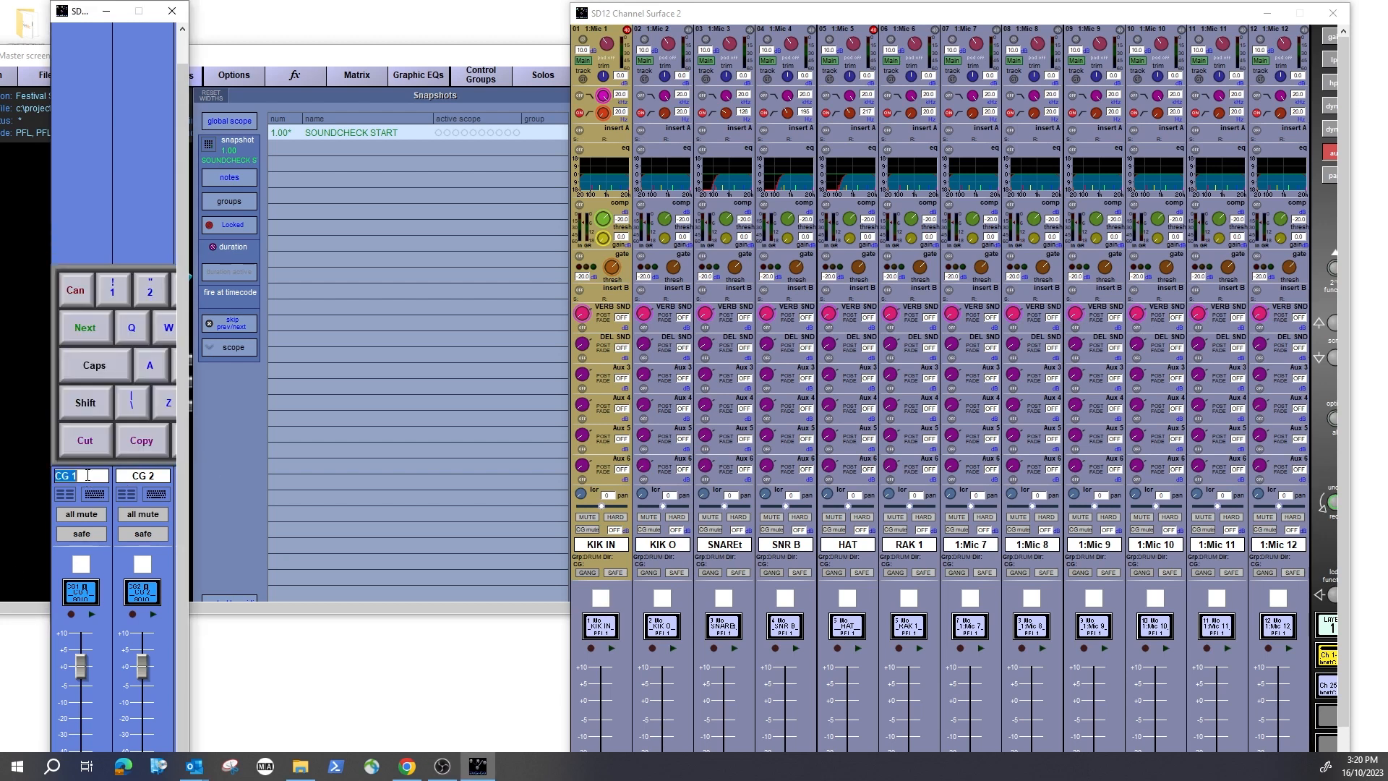
type("DRUMS")
key("Return")
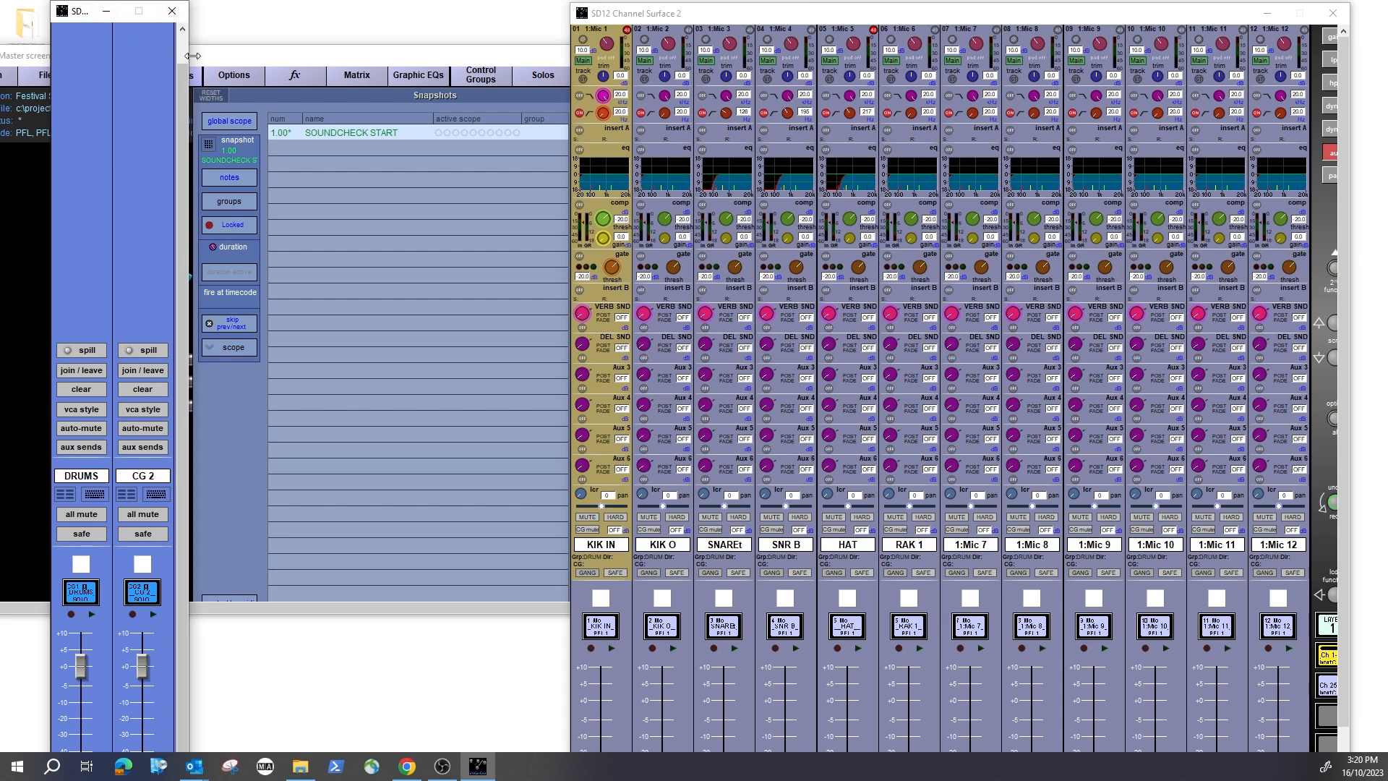
- Join KIK IN, KIK O, SNAREt, SNR B, HAT and RAK 1 to the DRUMS control group and end the membership selection
left_click_drag(187, 62, 578, 87)
left_click_drag(563, 90, 564, 89)
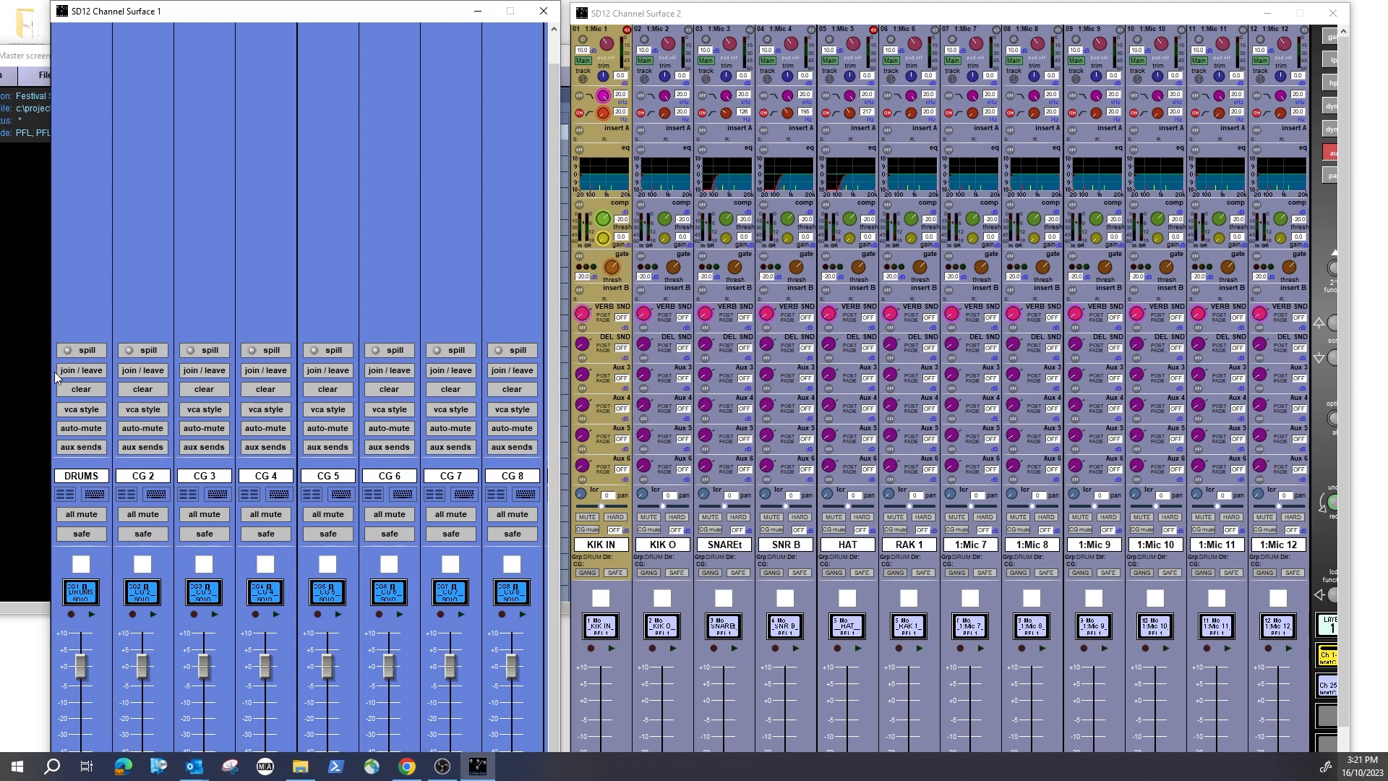
left_click(85, 371)
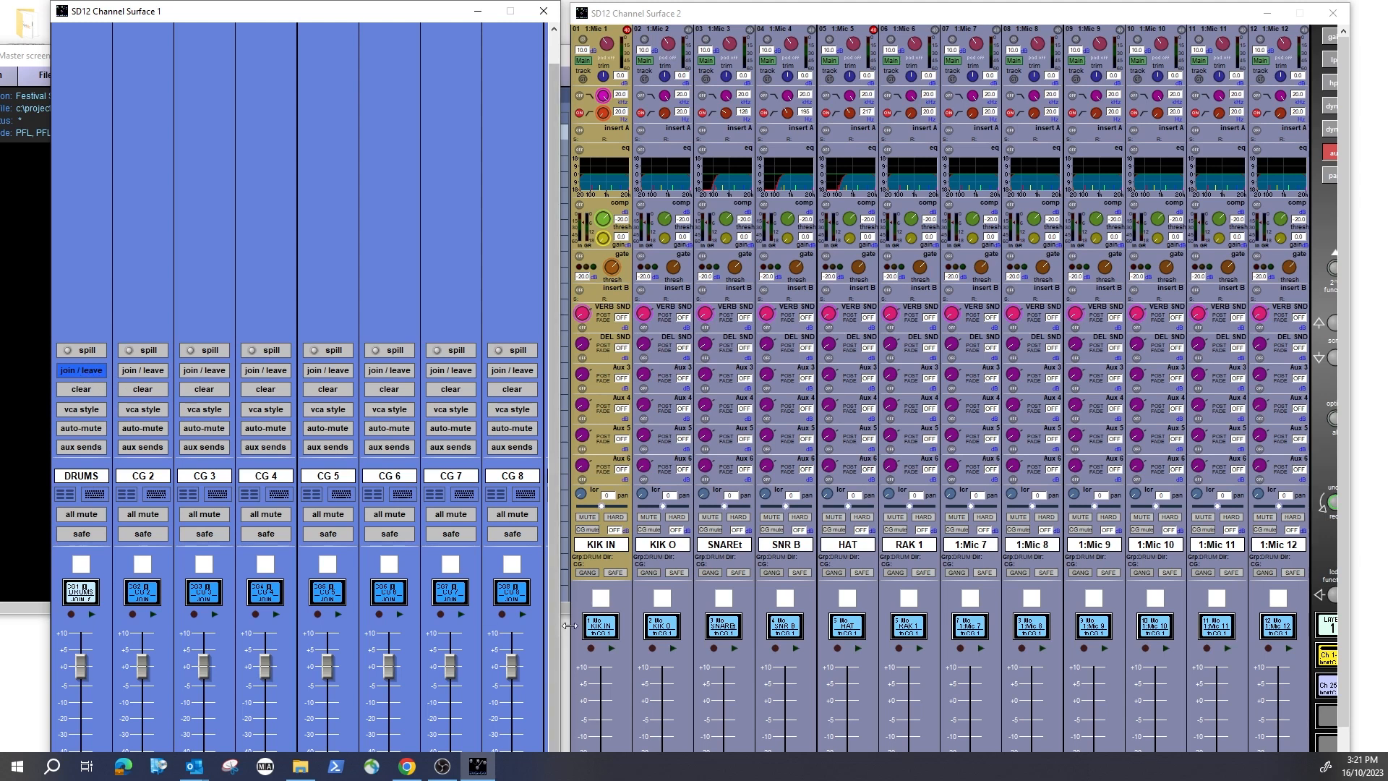
left_click(606, 634)
left_click(667, 630)
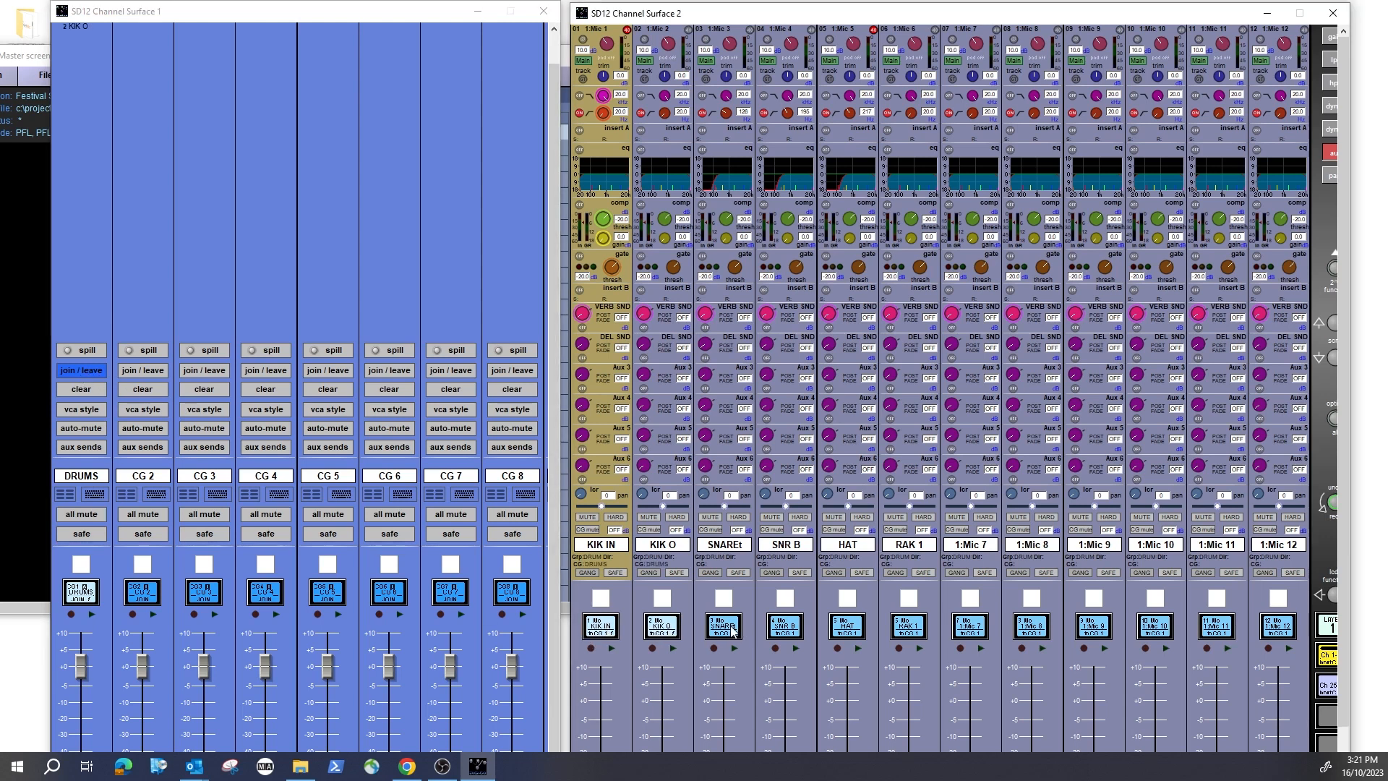
left_click(728, 630)
left_click(787, 631)
left_click(845, 629)
left_click(907, 627)
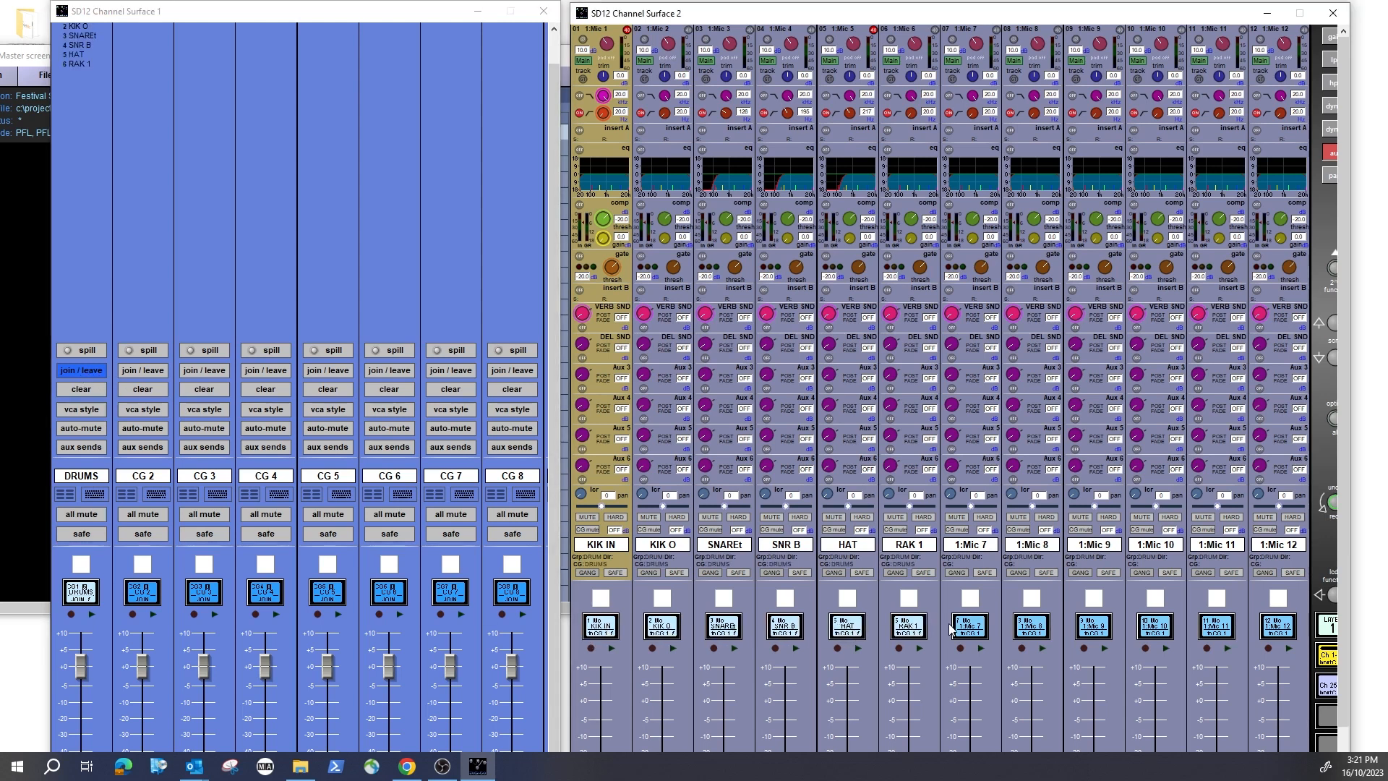
left_click(98, 372)
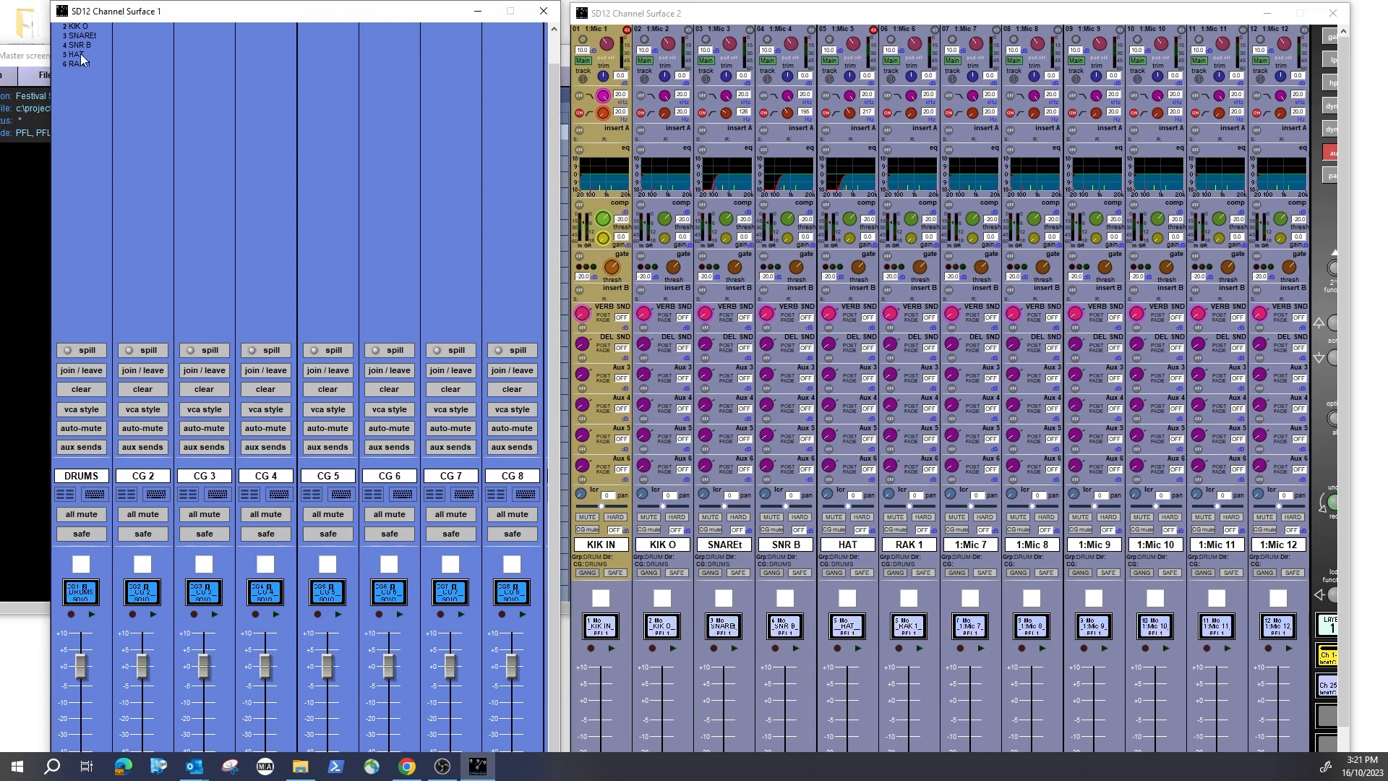
- Enable auto-mute on the DRUMS control group and test its mute by switching it on and off
left_click(557, 80)
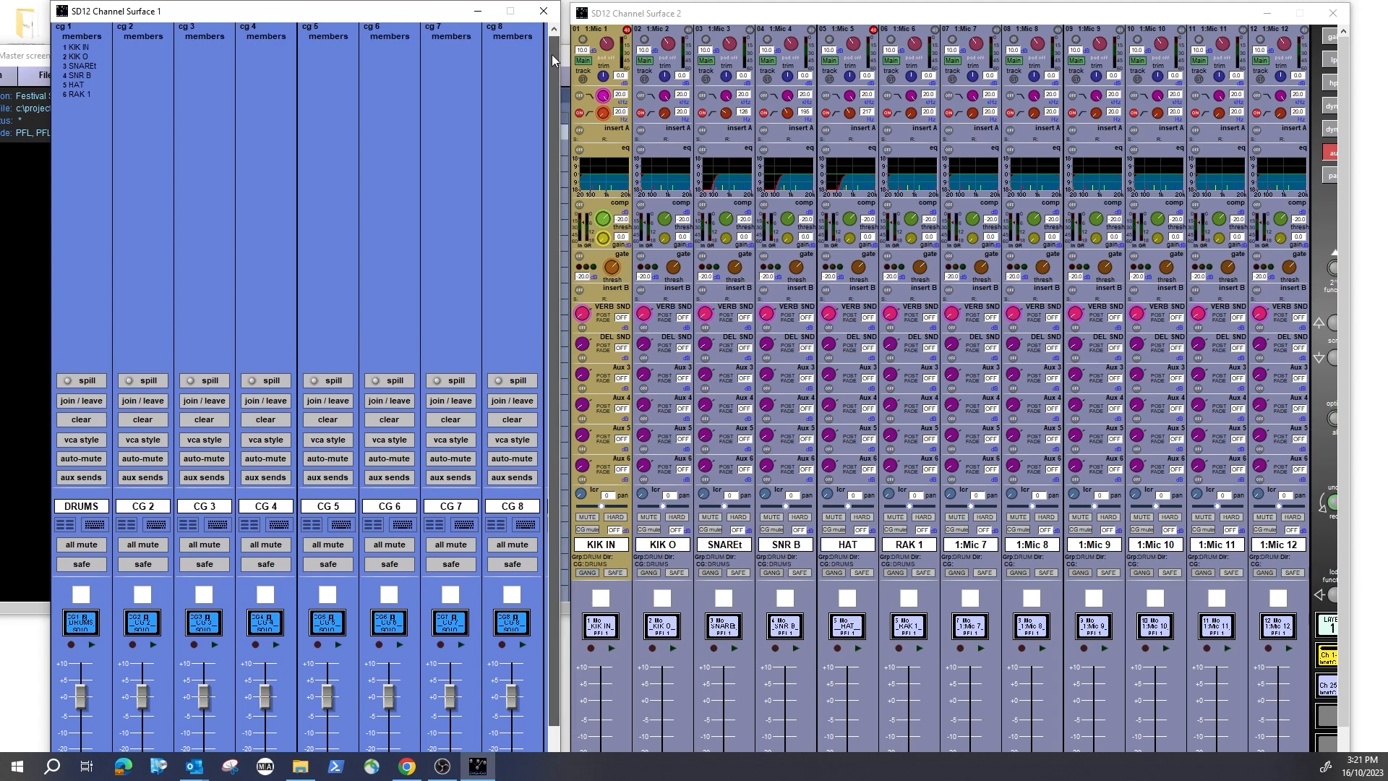
left_click(84, 459)
left_click(85, 627)
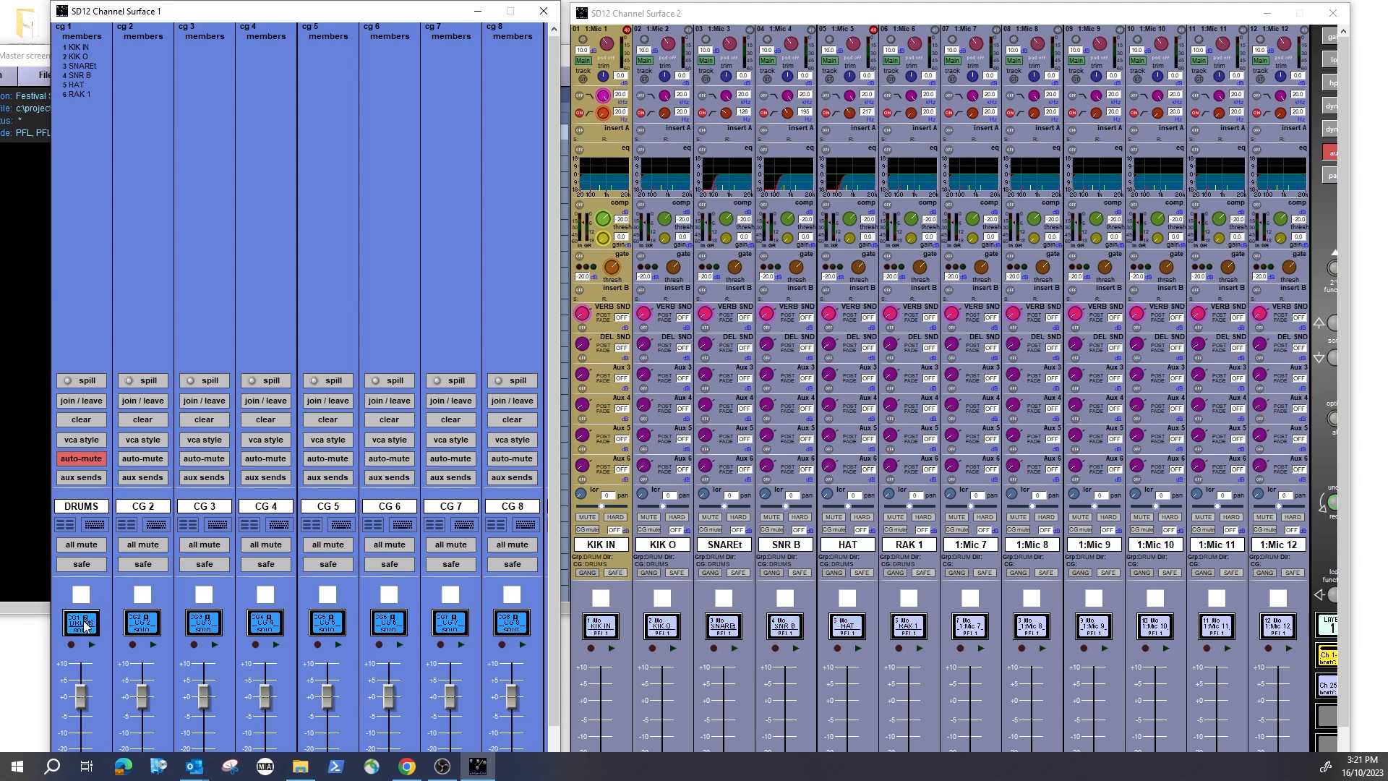
left_click(82, 599)
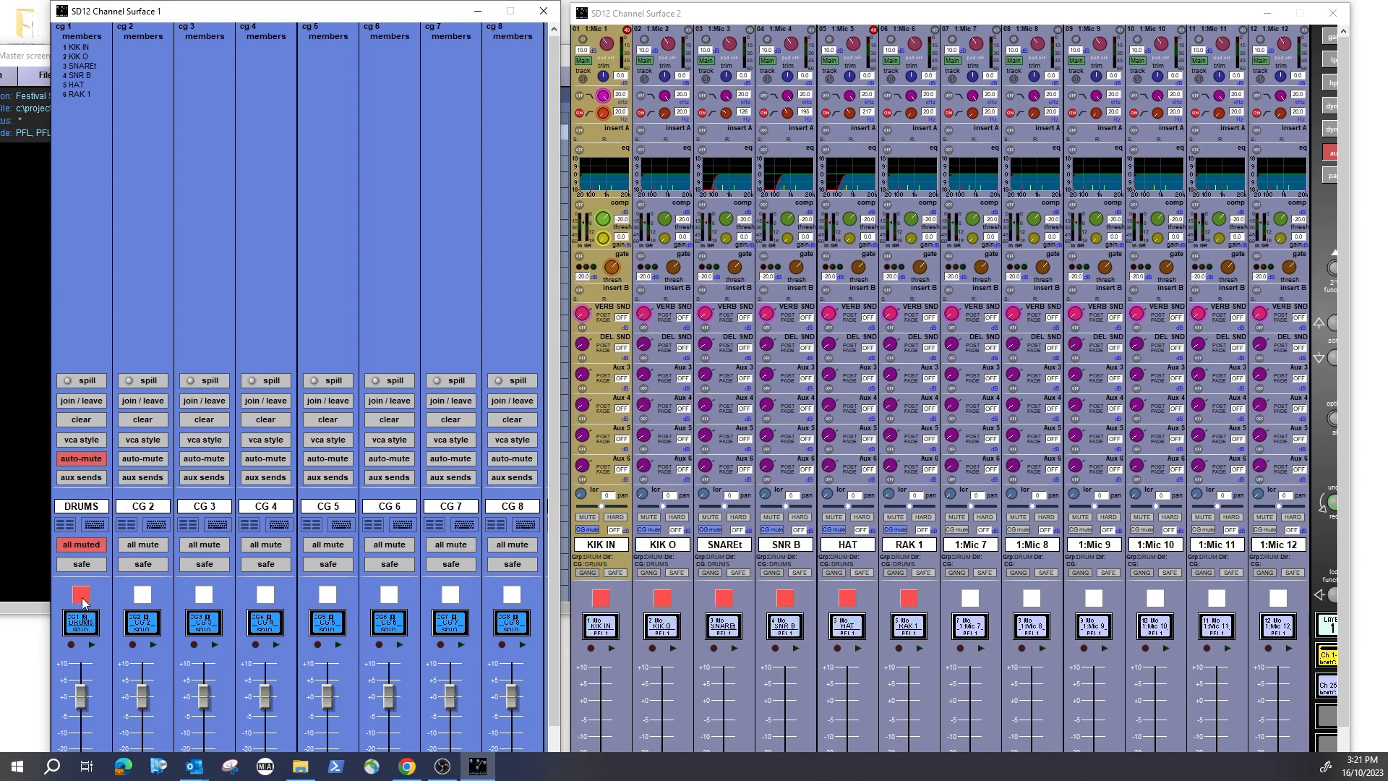
left_click(81, 598)
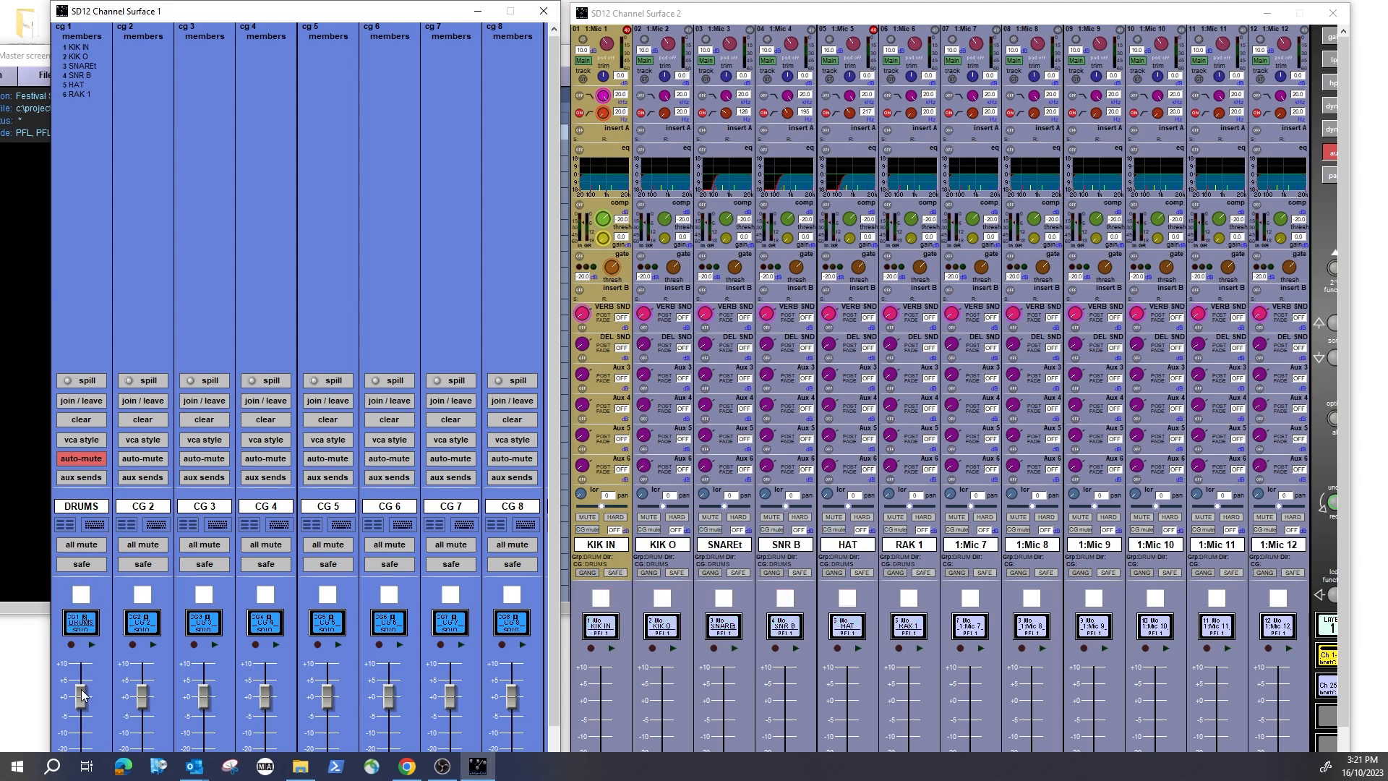
- Try VCA style on the DRUMS control group while raising its fader slightly, and turn auto-mute back on
left_click_drag(80, 690, 91, 692)
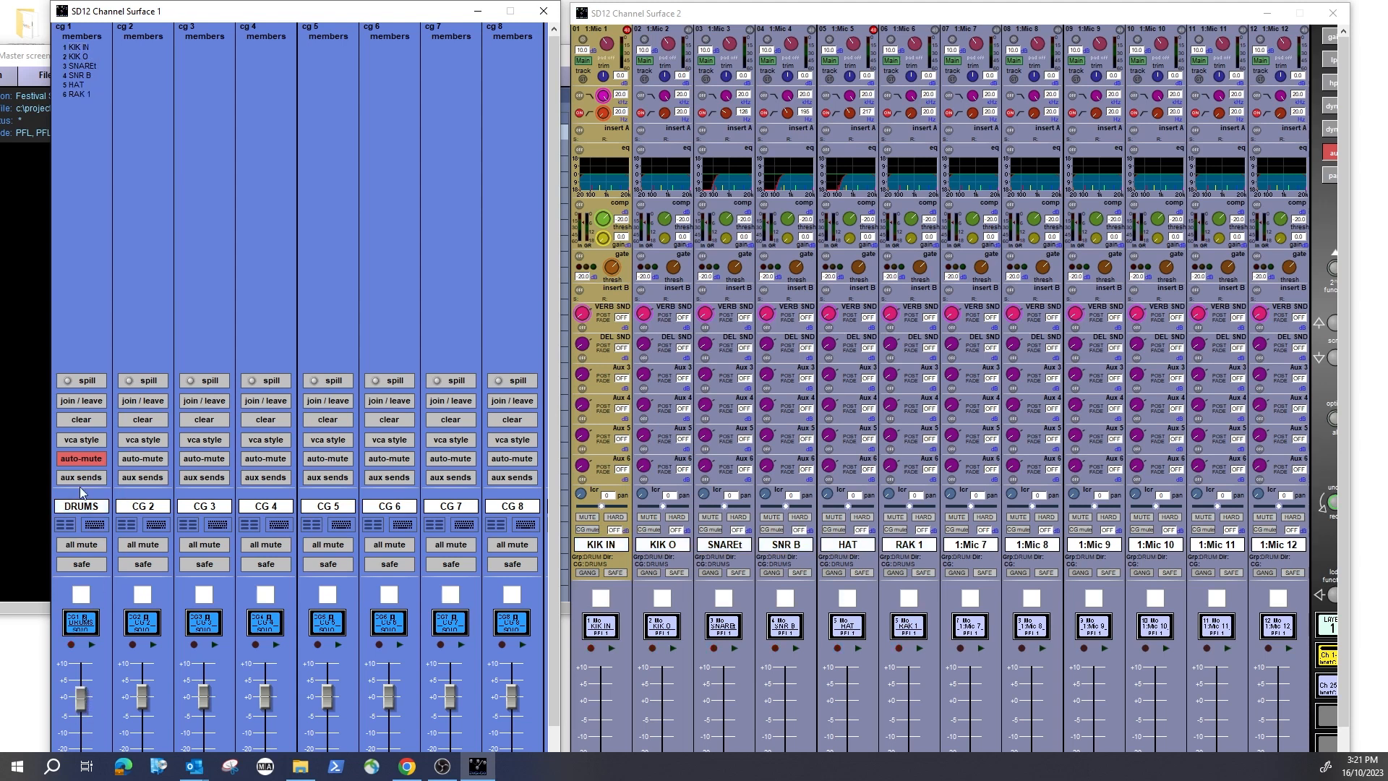
left_click(78, 441)
mouse_move(81, 697)
left_mouse_down()
mouse_move(84, 734)
mouse_move(86, 698)
left_mouse_up()
left_click_drag(81, 697, 85, 683)
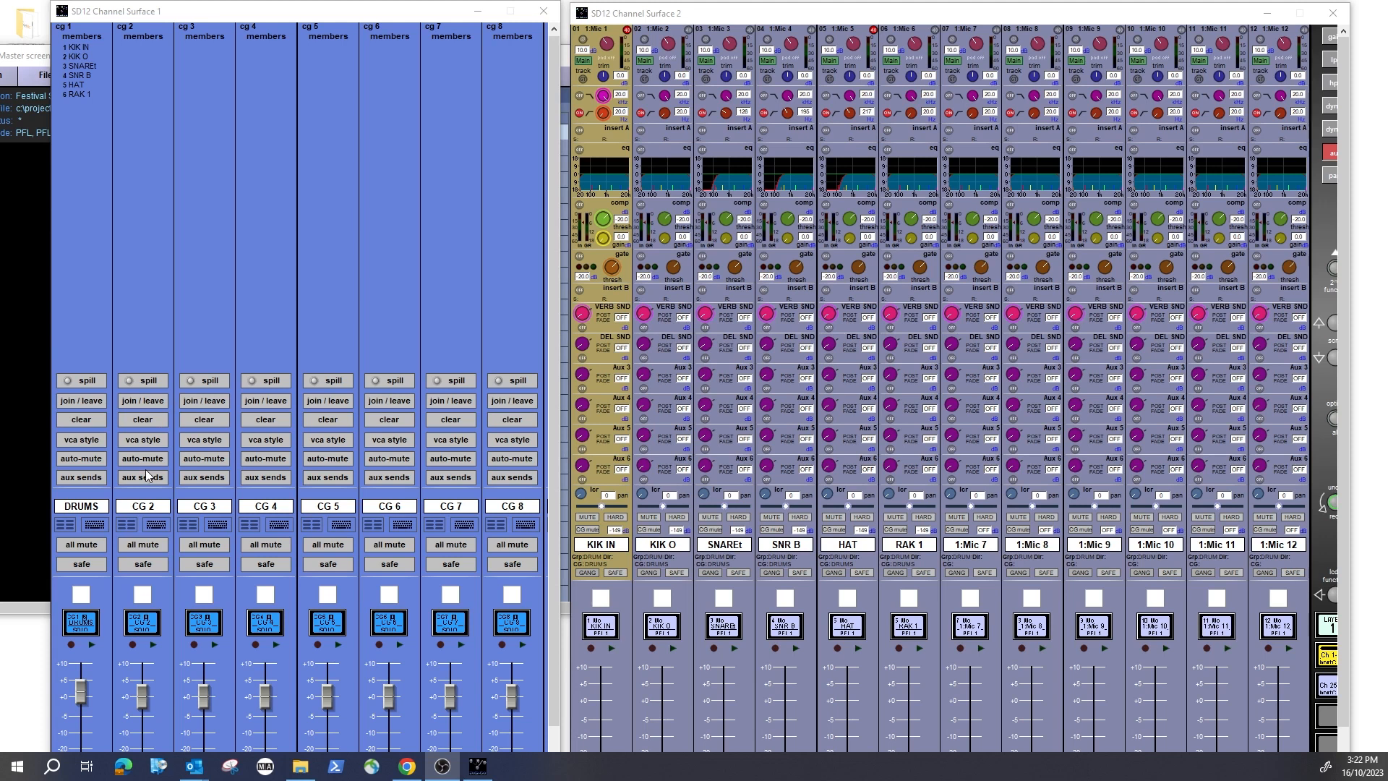
left_click(81, 458)
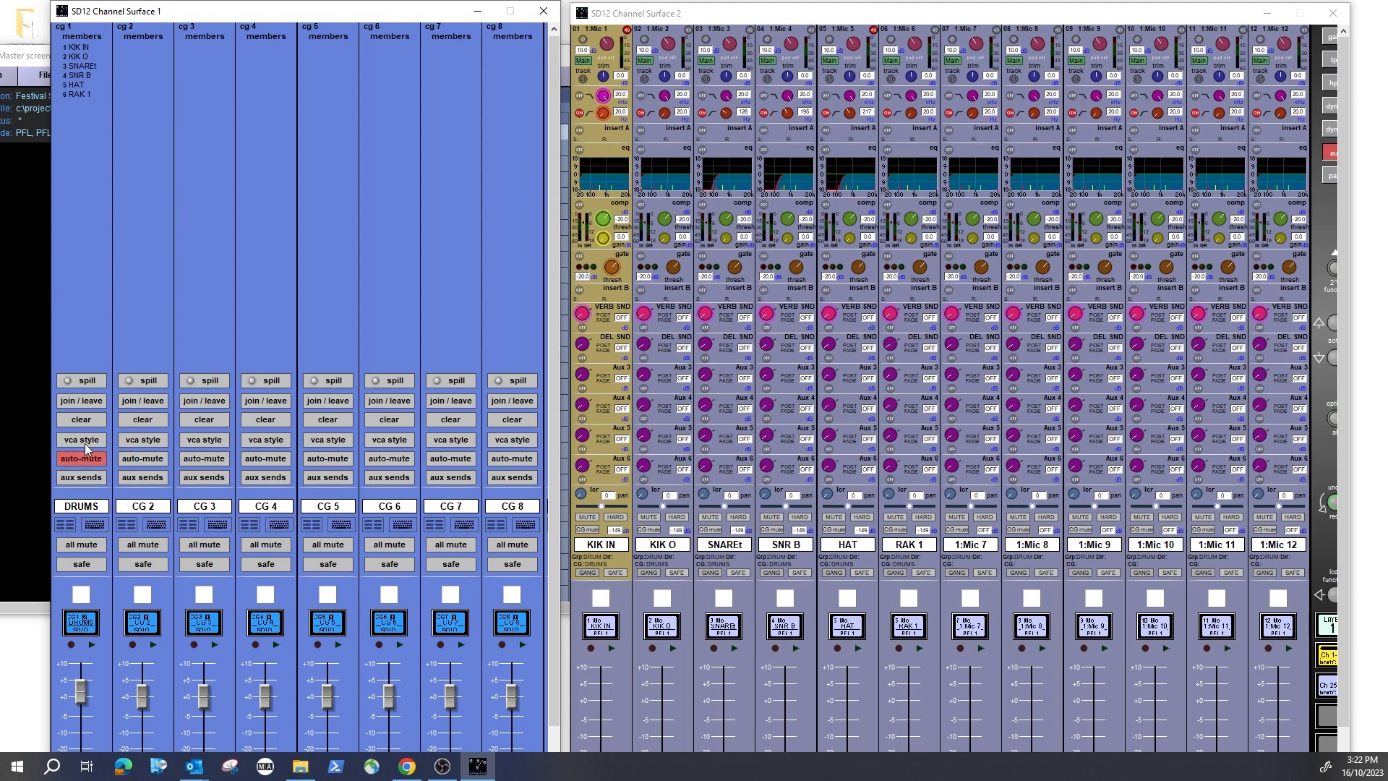
- Set the DRUMS control group to mute only mode and move its surface window aside
left_click(86, 440)
left_click(85, 596)
left_click_drag(280, 13, 256, 48)
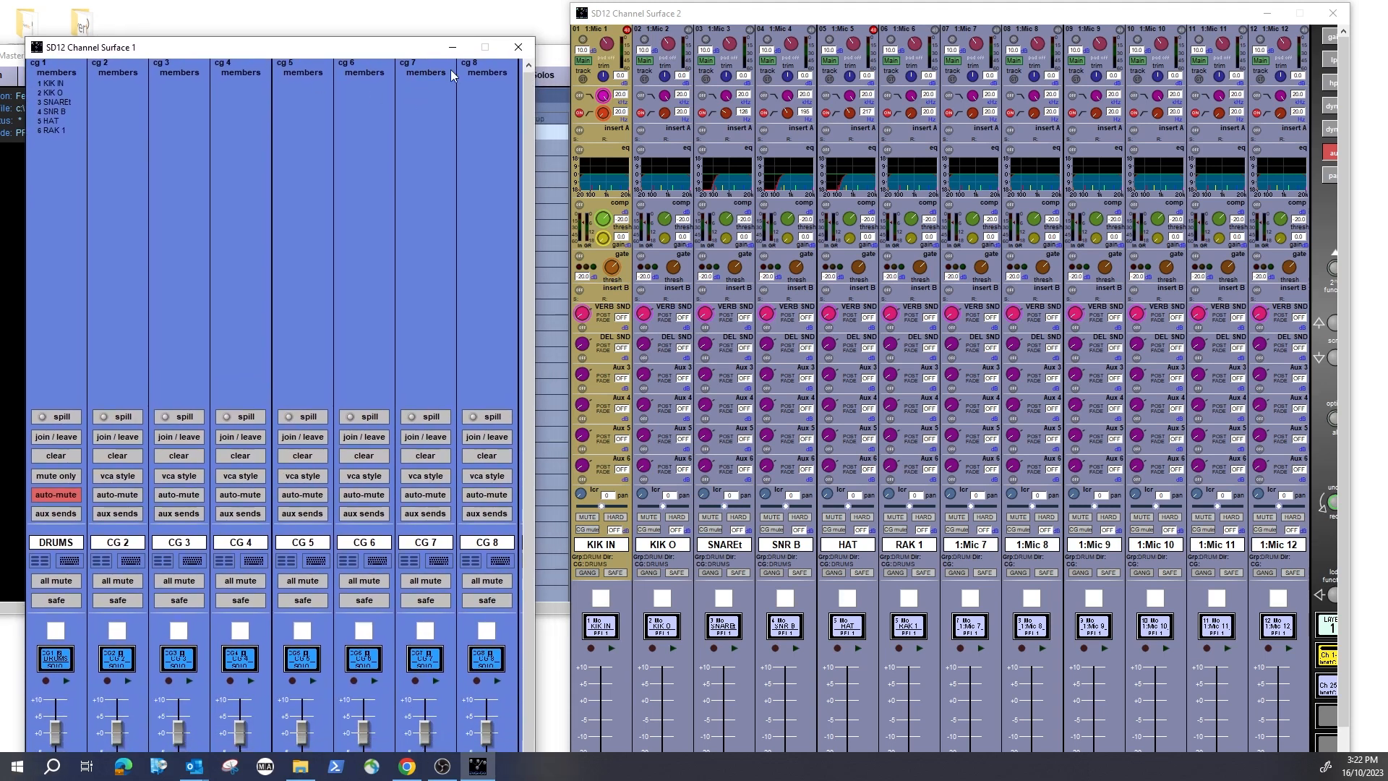
- Create a new macro from the Master screen's macro setup and name it DRUM MUTE
left_click(561, 58)
left_click_drag(561, 57, 698, 51)
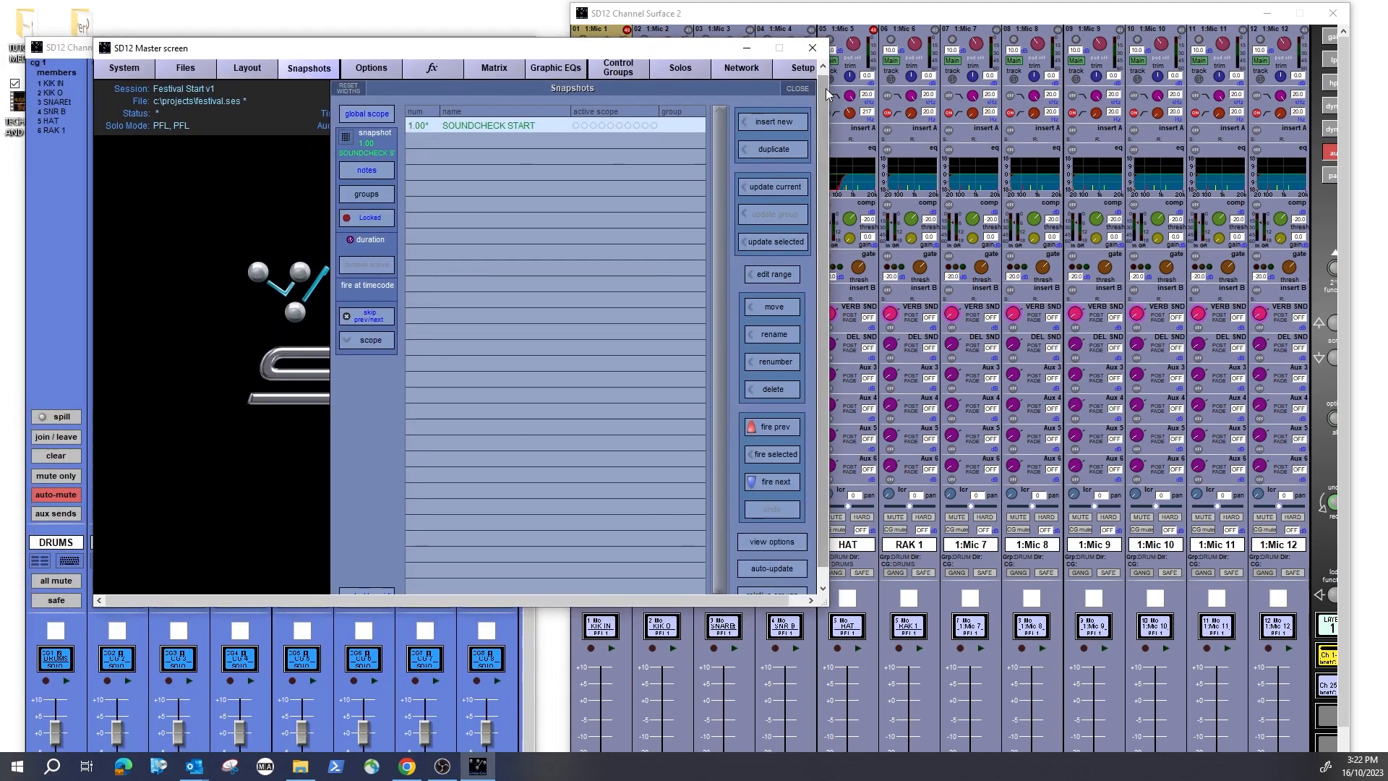
left_click(801, 72)
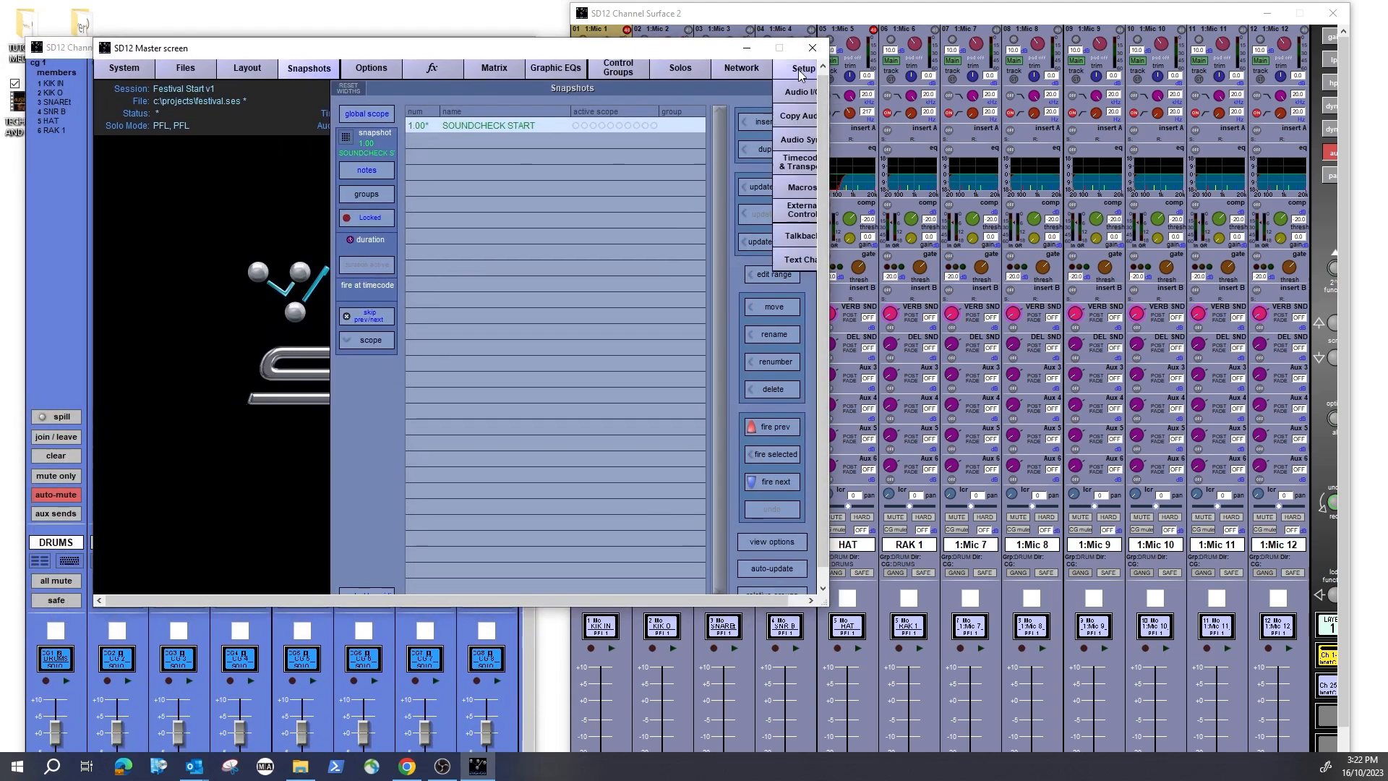
left_click(802, 188)
left_click(324, 115)
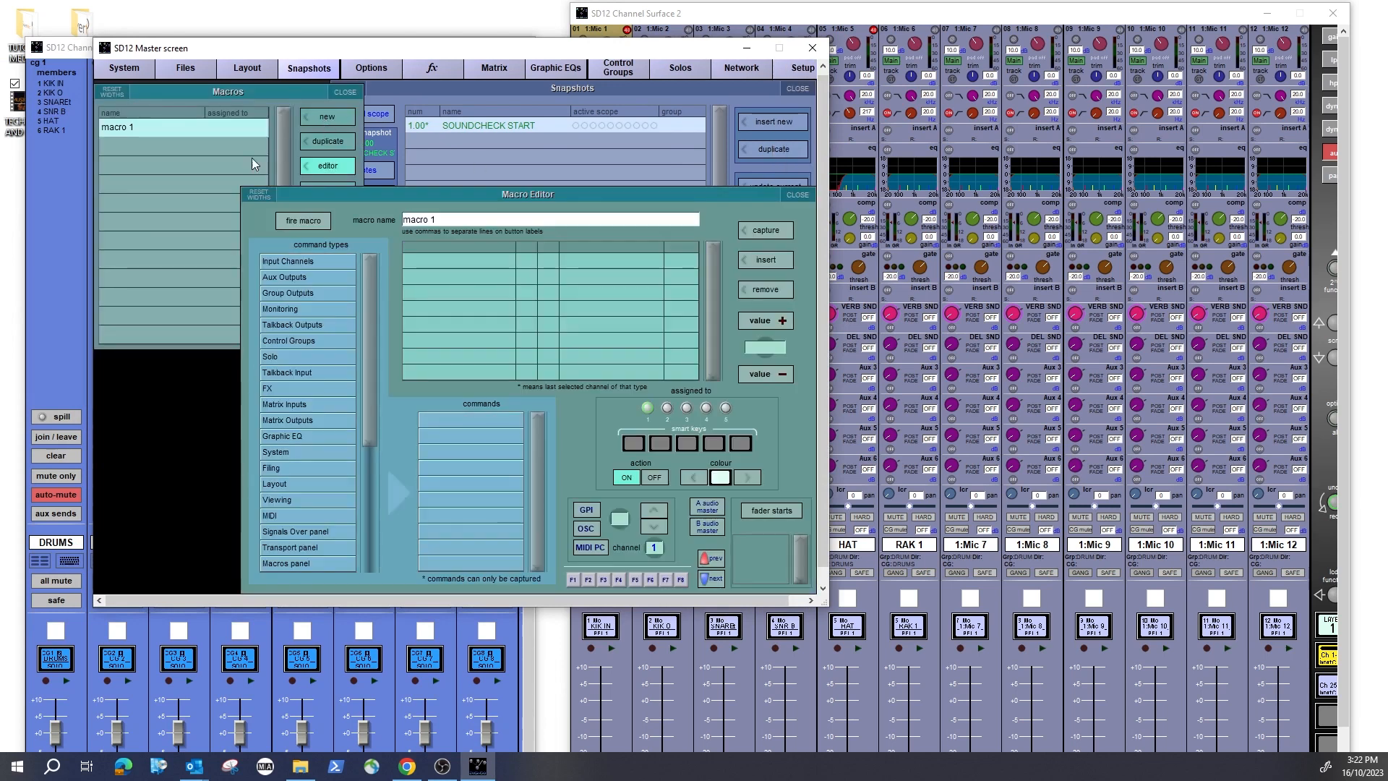
left_click(459, 220)
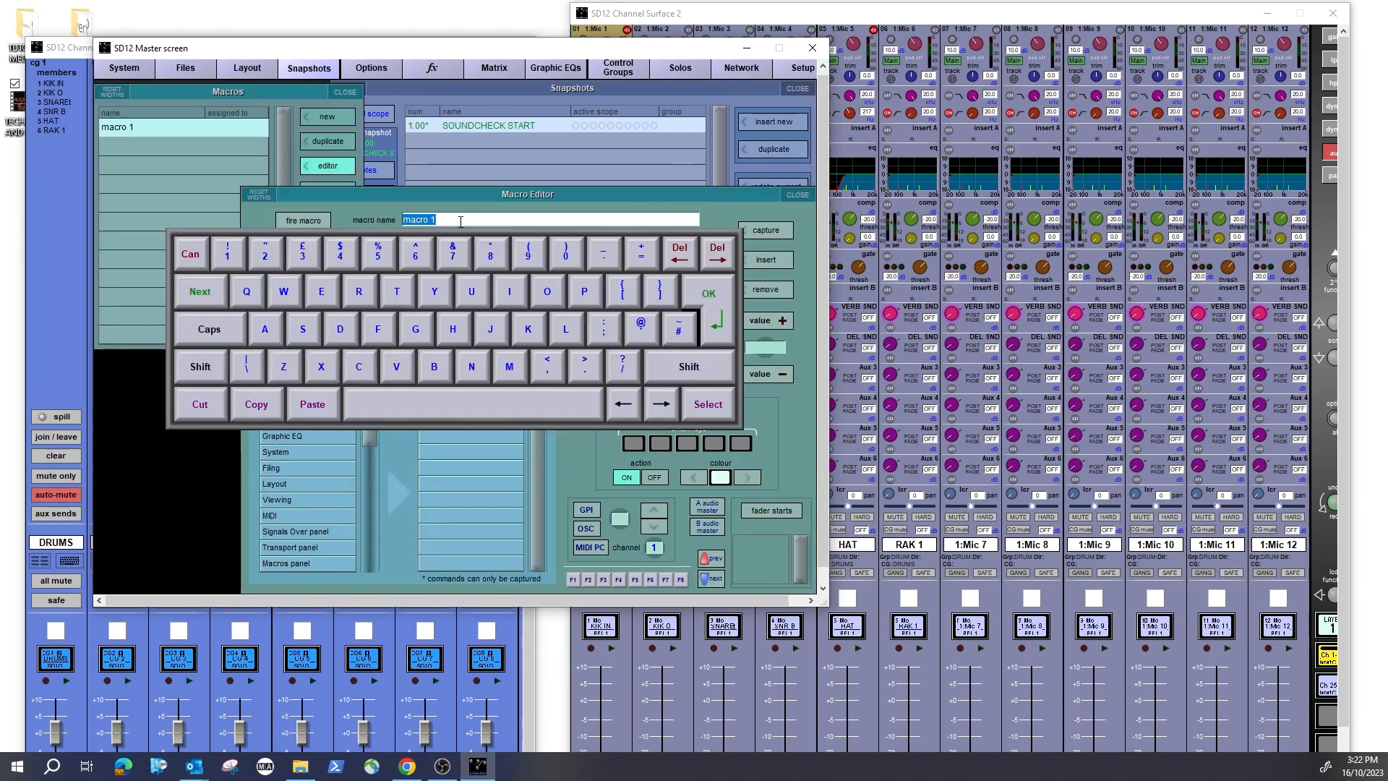
type("DRUM MUTE")
key("Return")
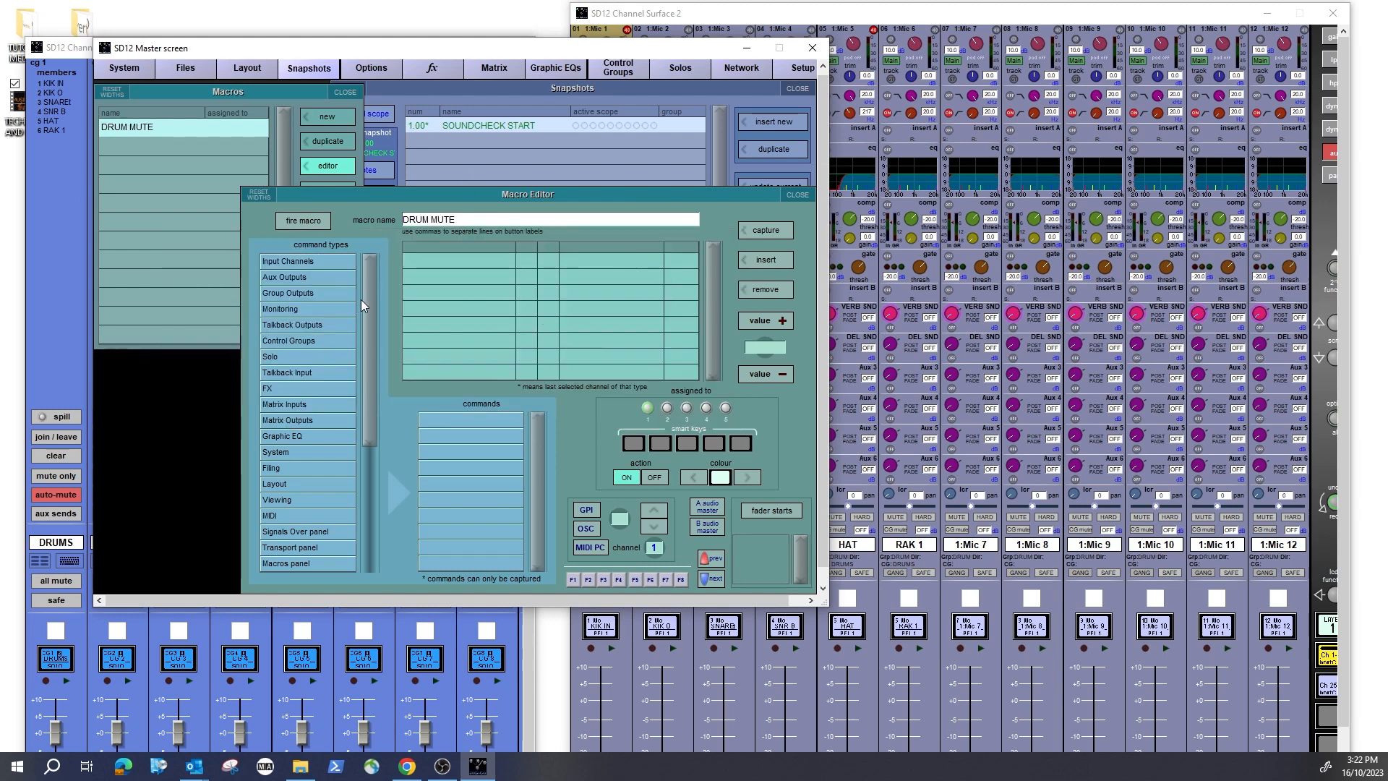
- Add a mute command for control group 1 to the DRUM MUTE macro, step its value up once, and assign it to the first smart key
left_click(308, 340)
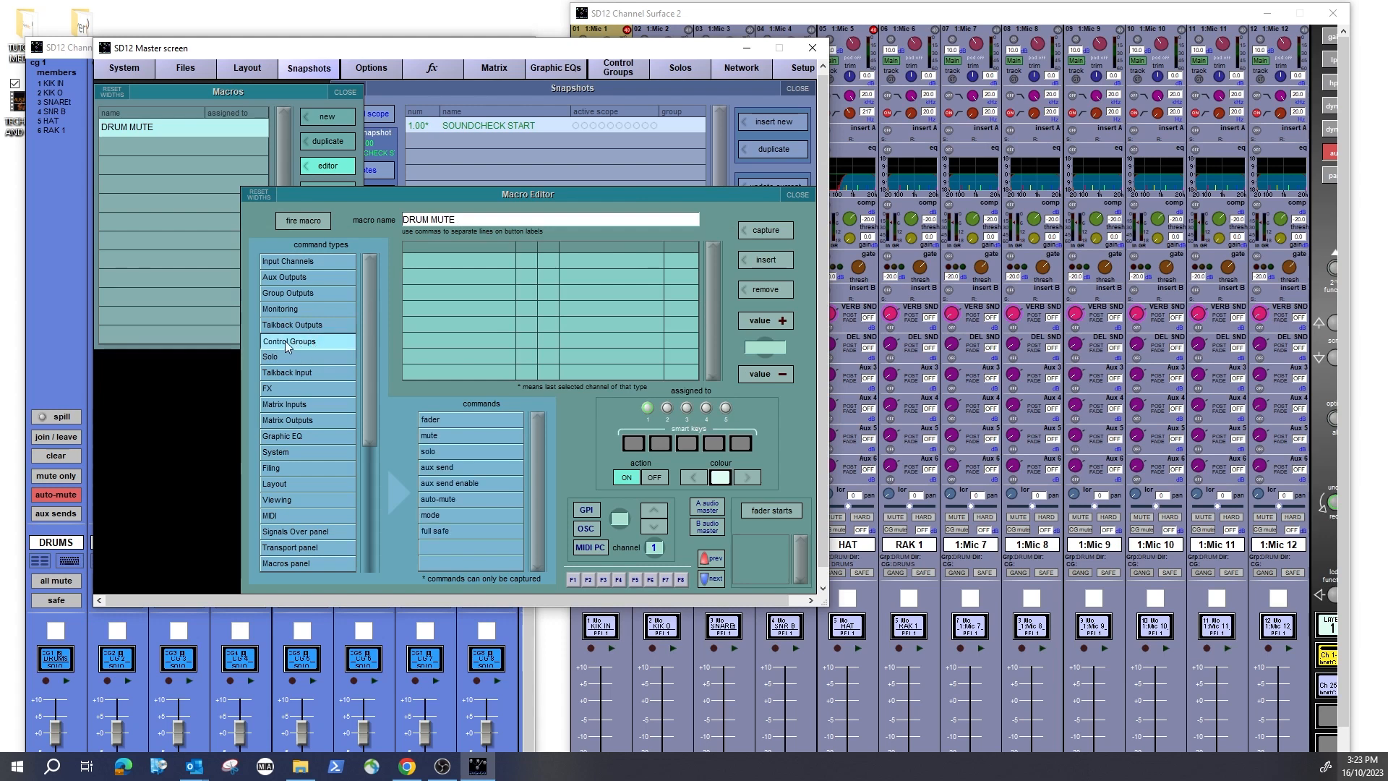
left_click(433, 437)
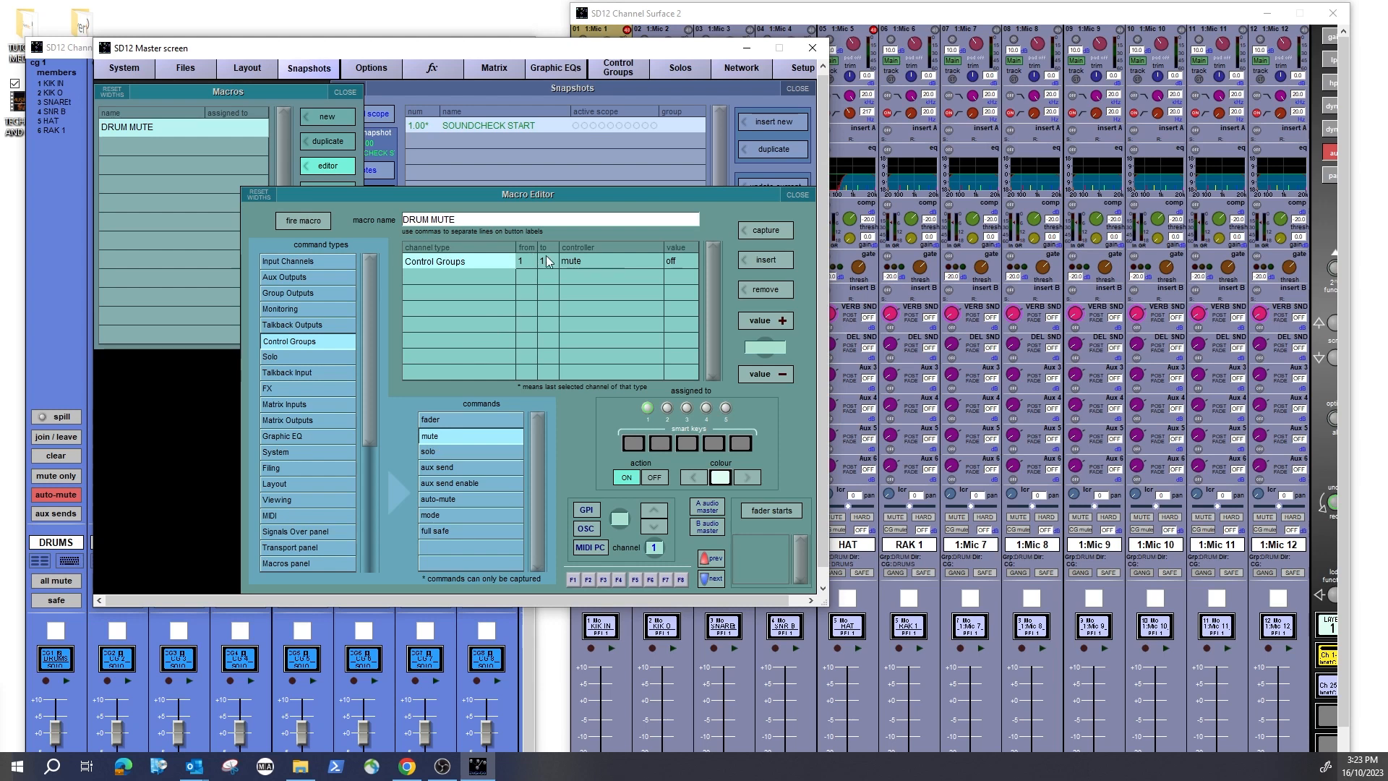
left_click(678, 263)
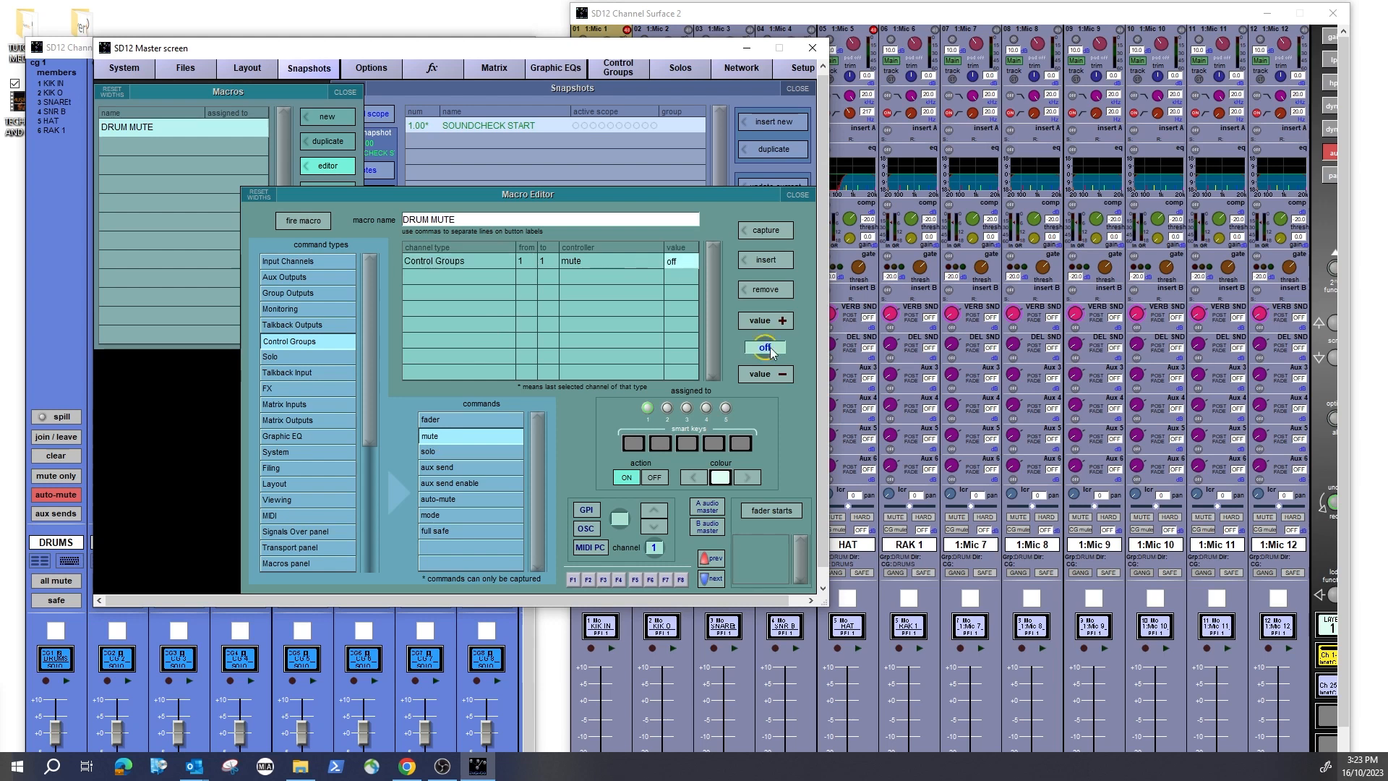
left_click(788, 318)
left_click(643, 438)
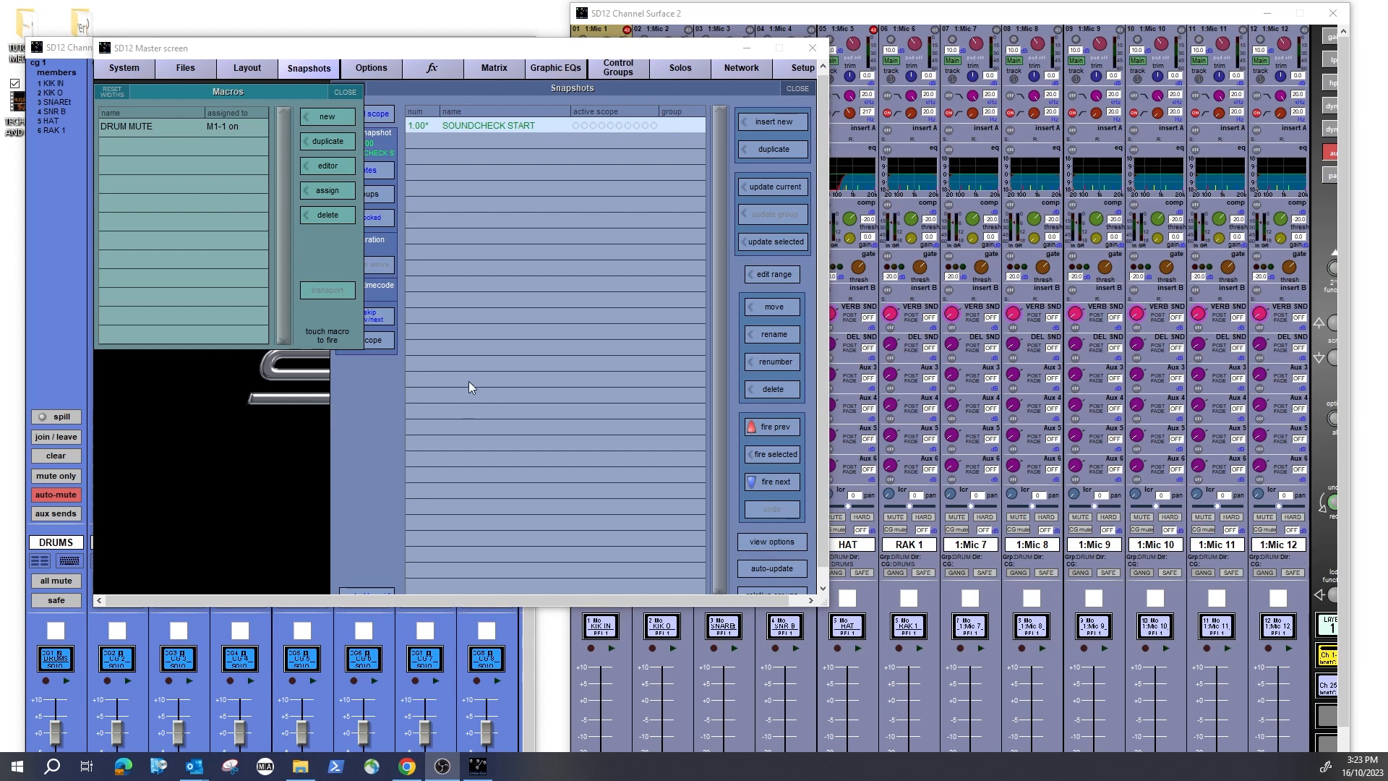
- Show the graphic equalisers on the Master screen and the matrix outputs on Channel Surface 2
left_click(542, 70)
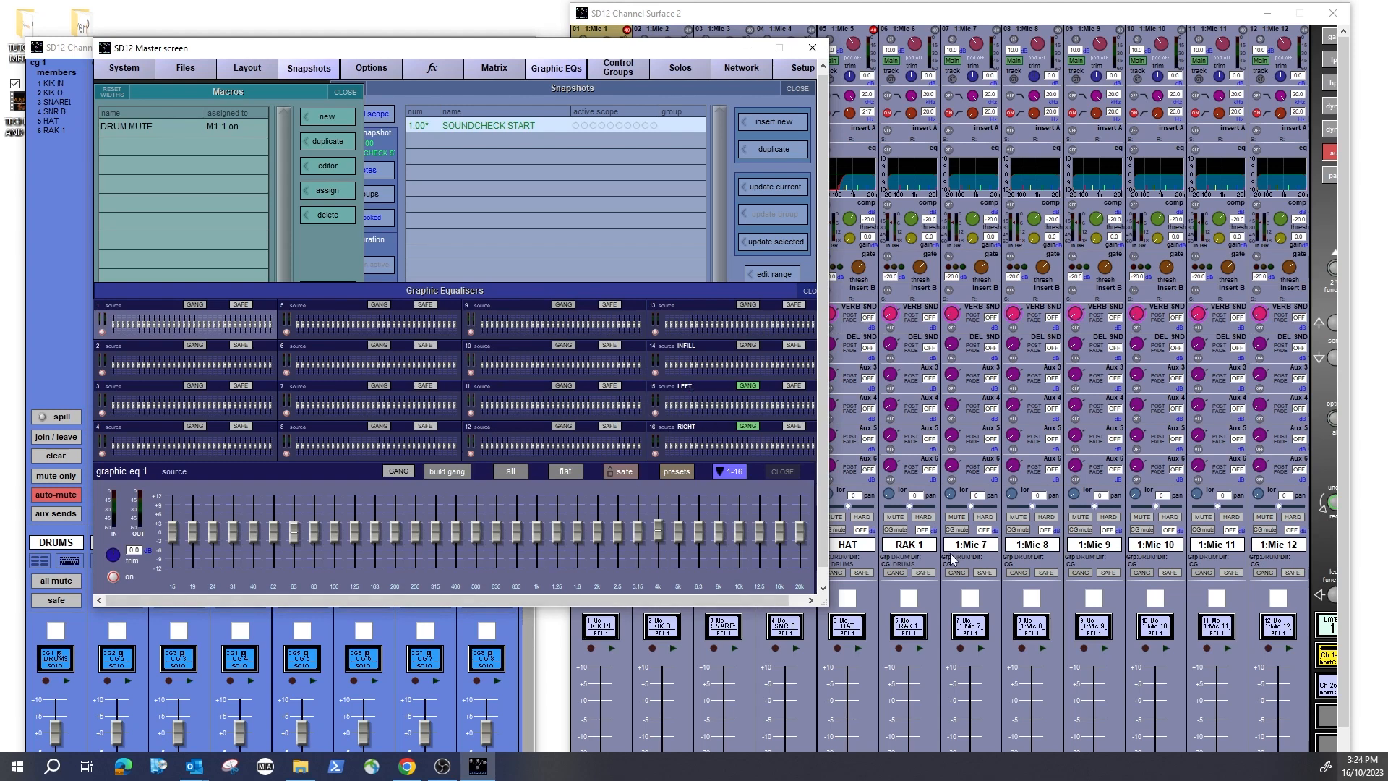
left_click(1328, 627)
left_click(1321, 694)
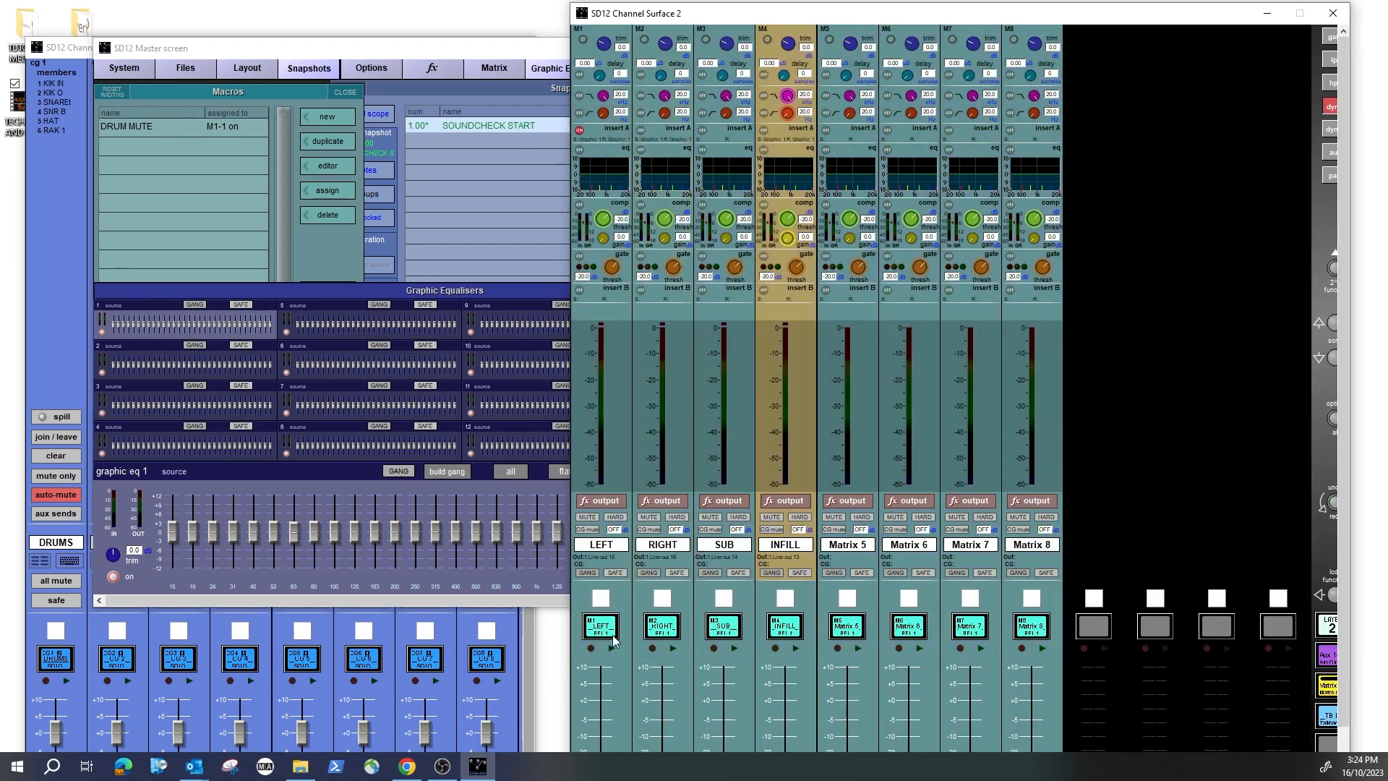
- Have insert A switched on for the LEFT and RIGHT matrix outputs
left_click(603, 289)
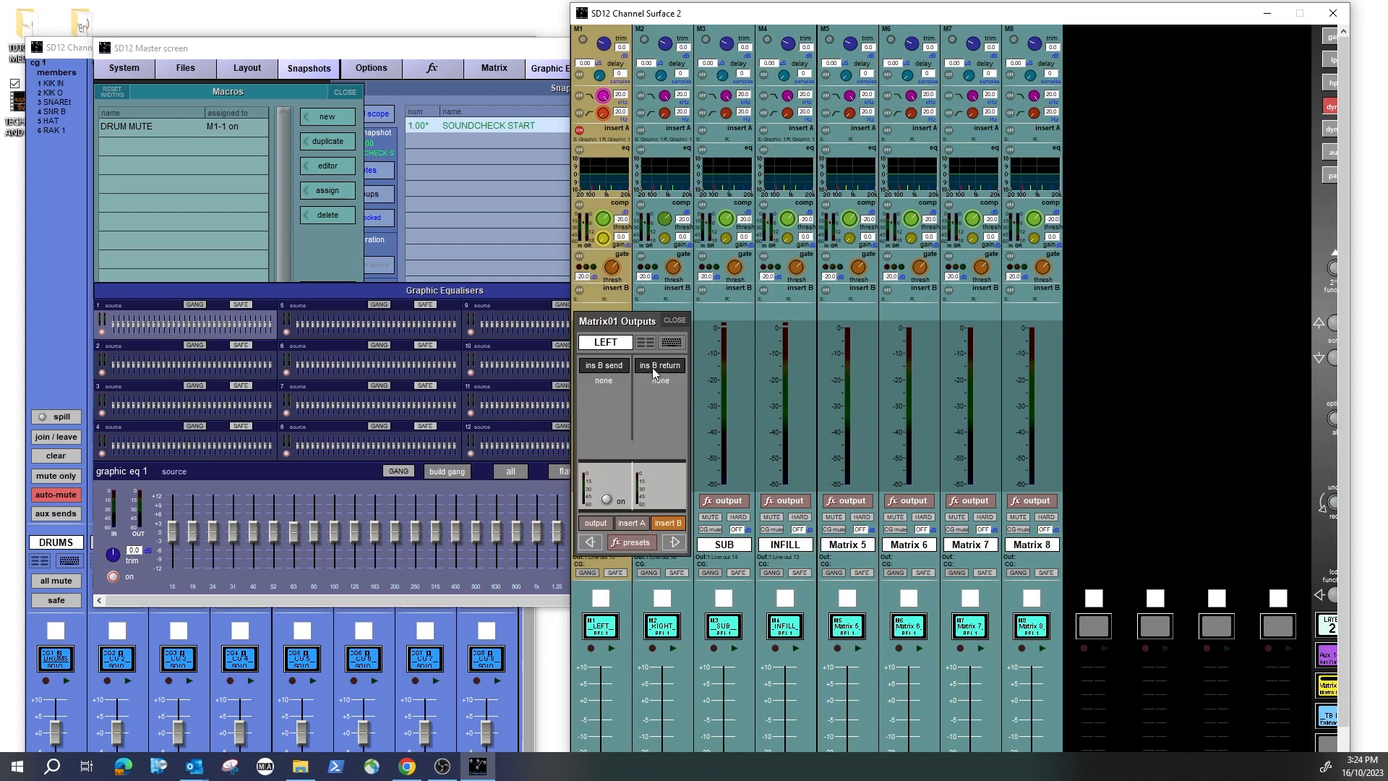
left_click(631, 523)
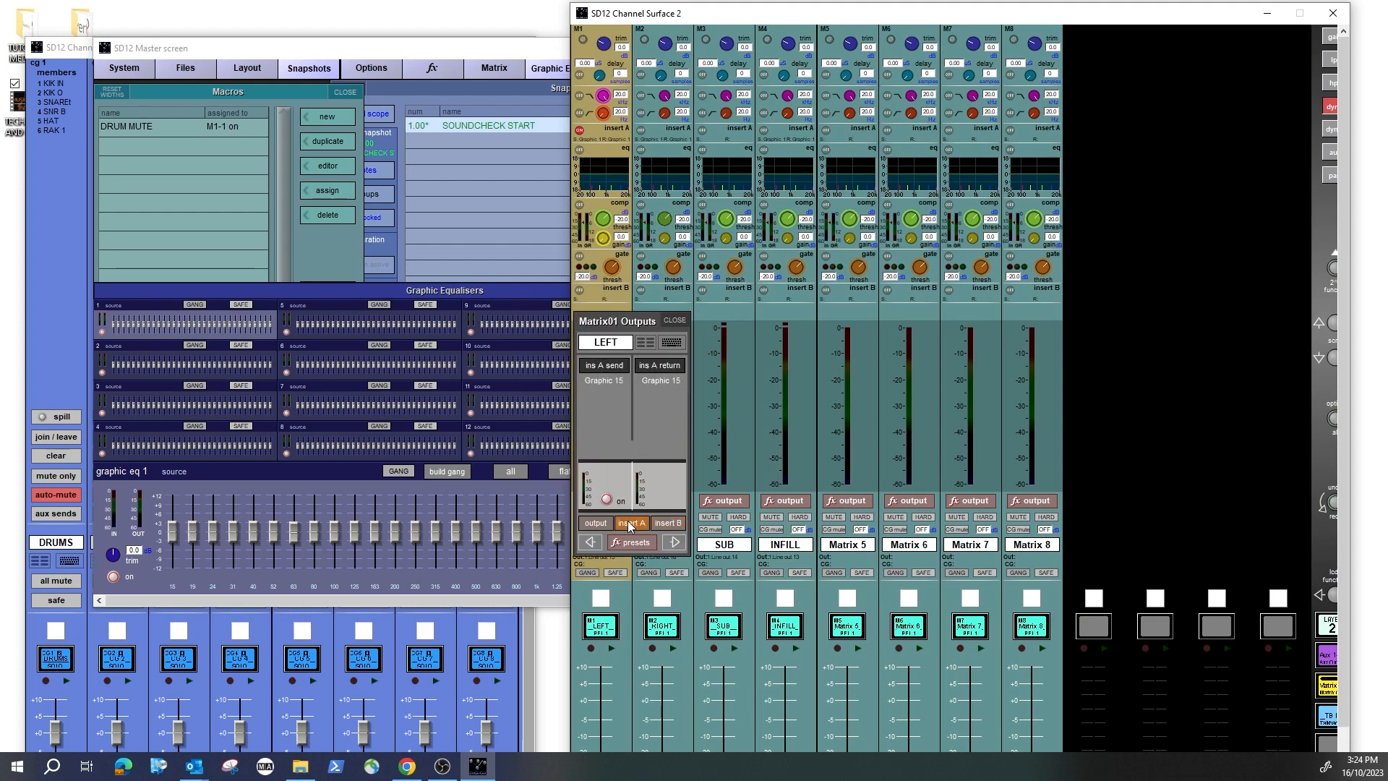
left_click(607, 500)
left_click(674, 542)
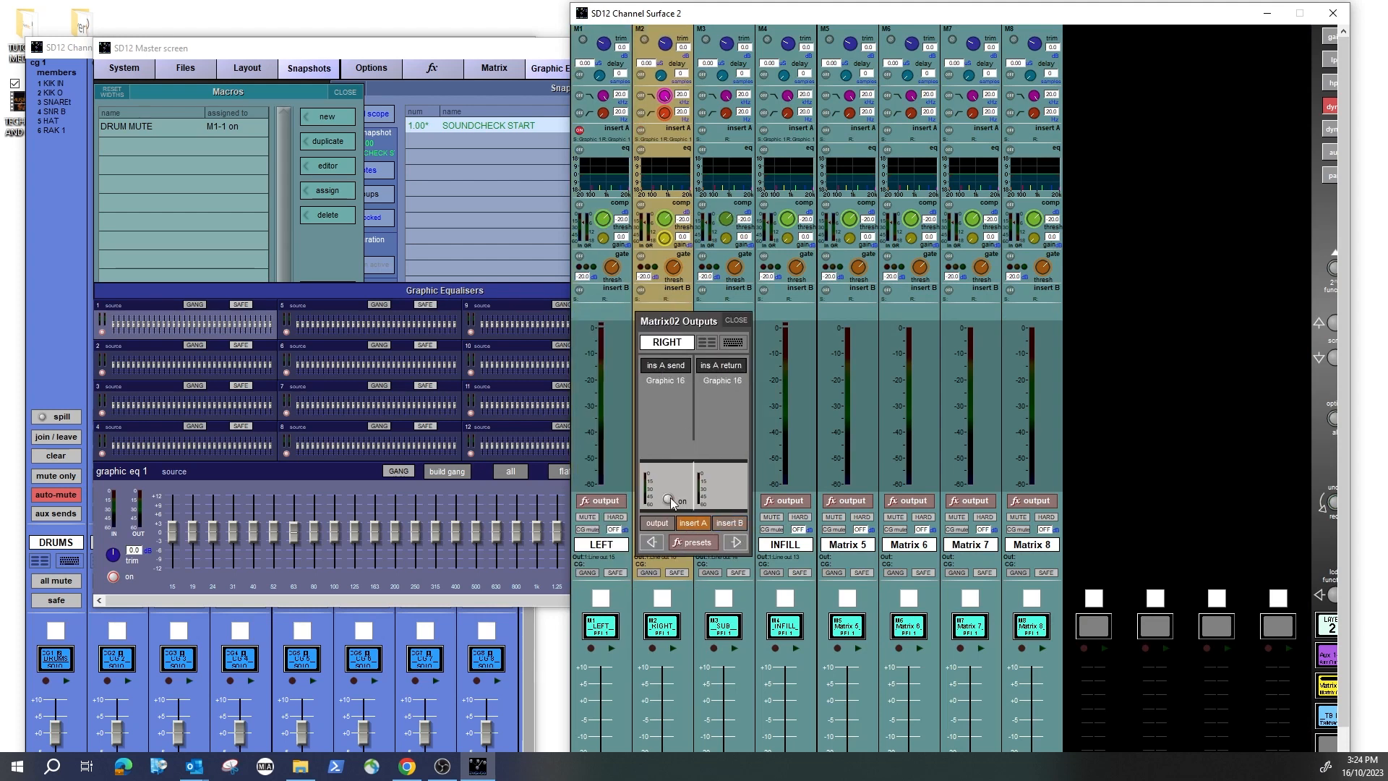
left_click(669, 500)
- Try insert A on the SUB matrix output, leave it off, and switch on insert A for INFILL
left_click(734, 543)
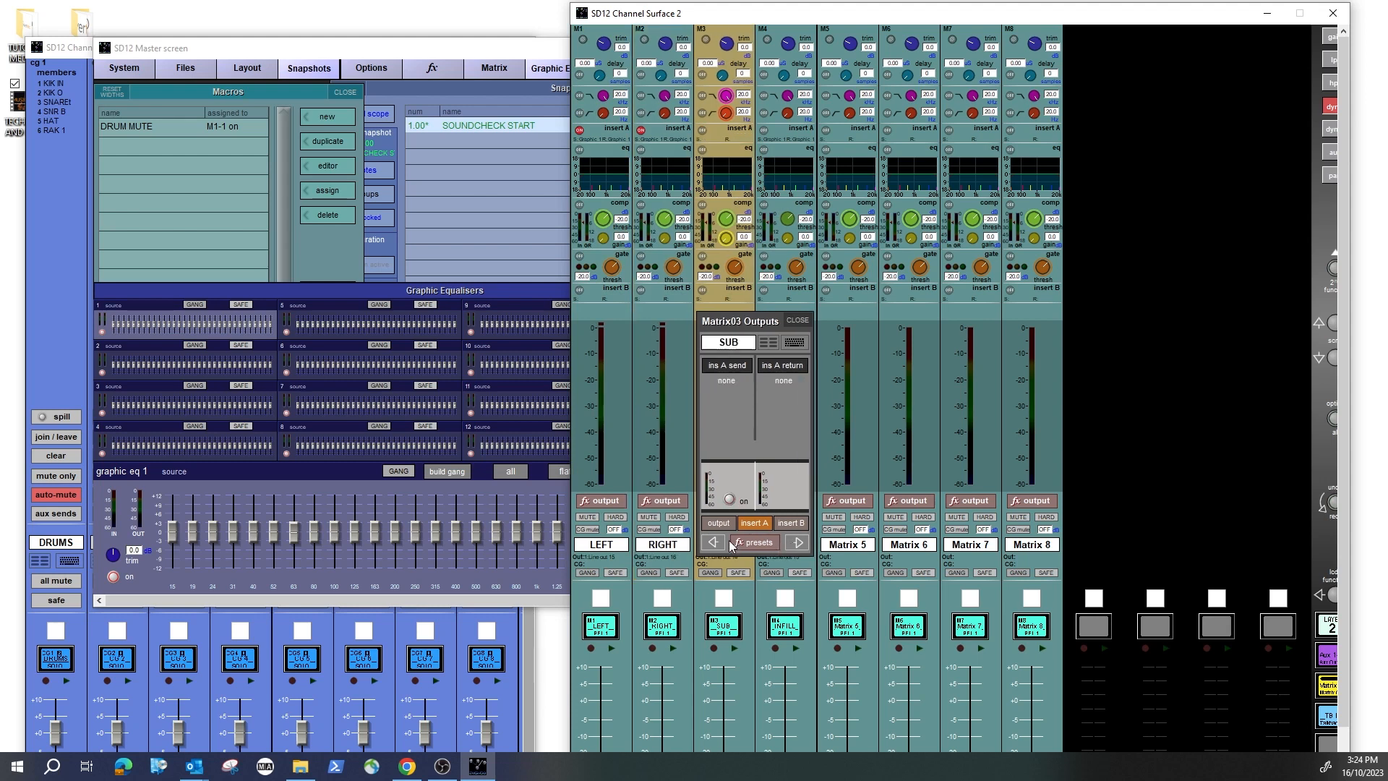
left_click(730, 499)
left_click(729, 499)
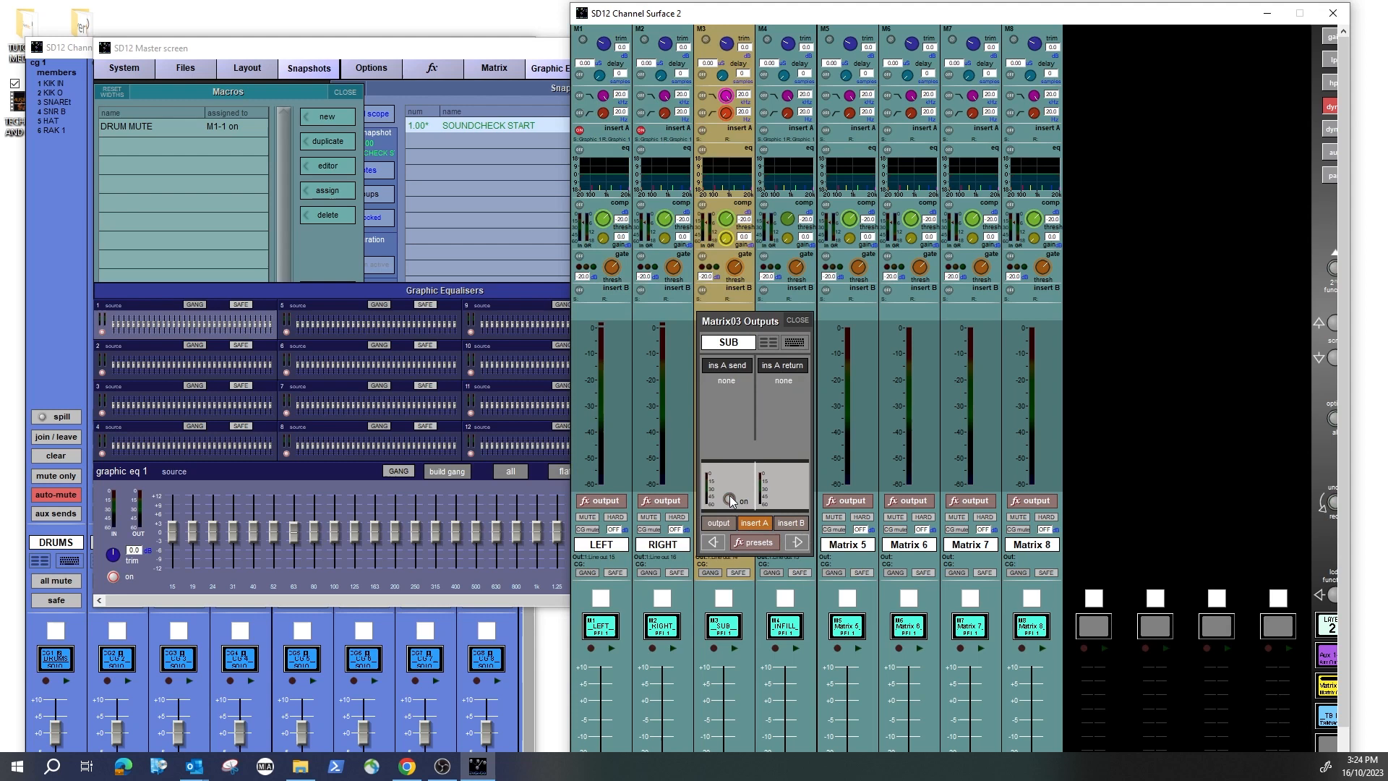
left_click(797, 542)
left_click(791, 499)
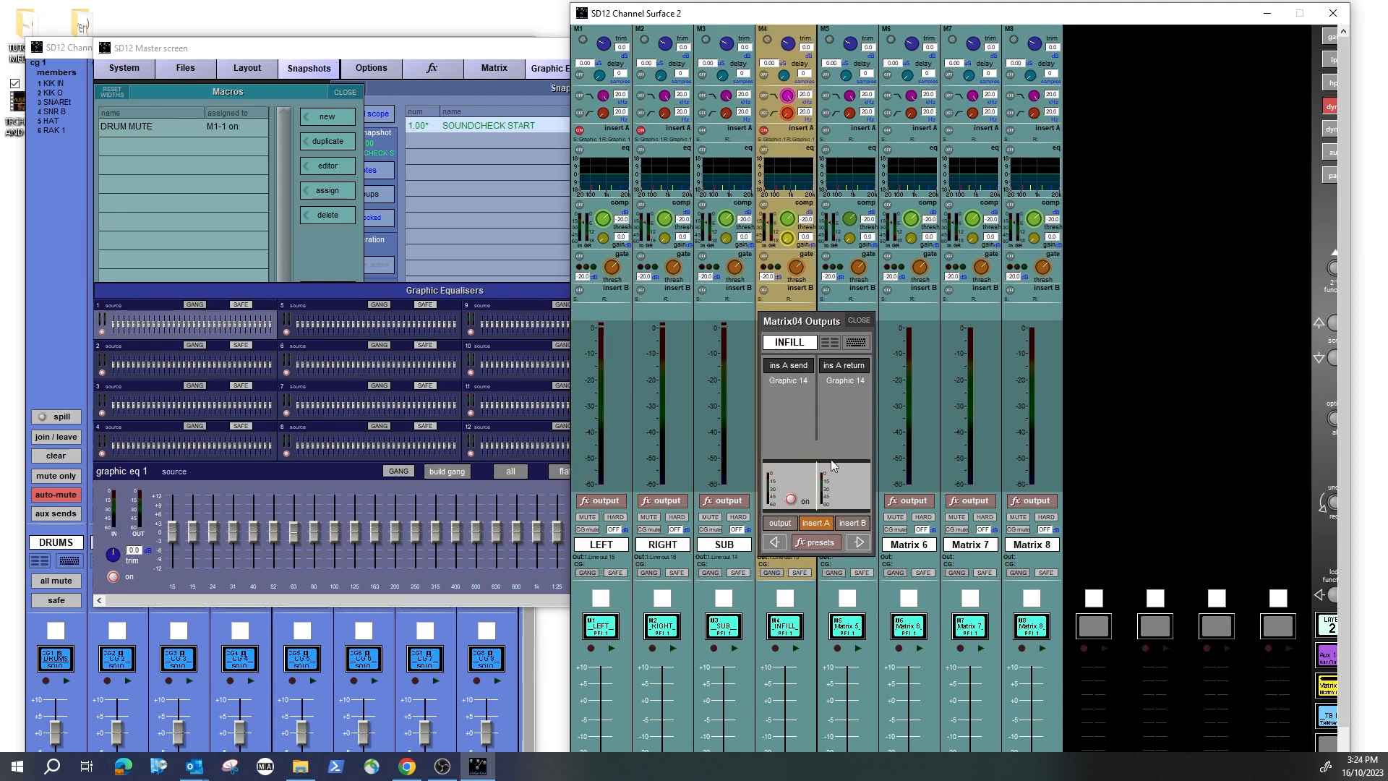
left_click(860, 320)
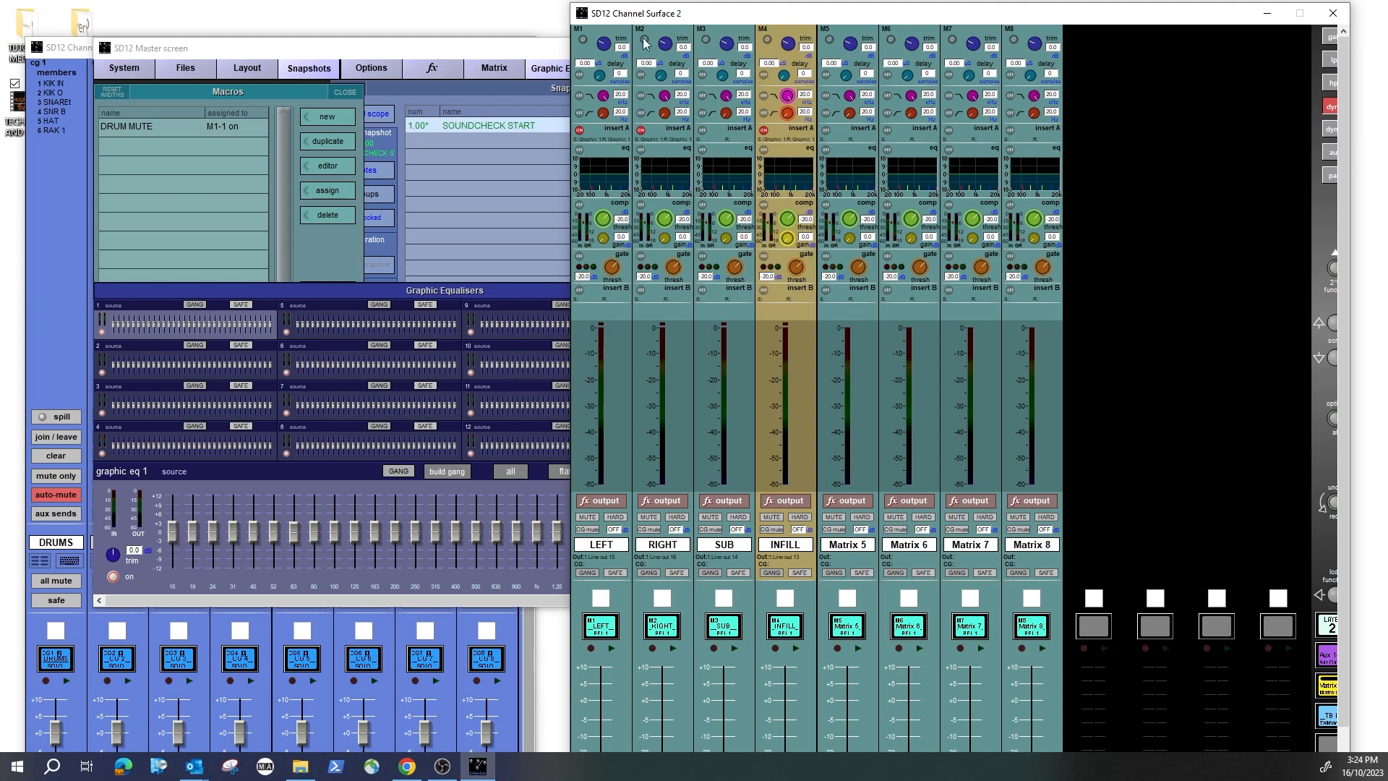
- Bring the graphic equalisers into full view and lower the 630 Hz band on the RIGHT output's graphic EQ
left_click_drag(654, 20, 922, 35)
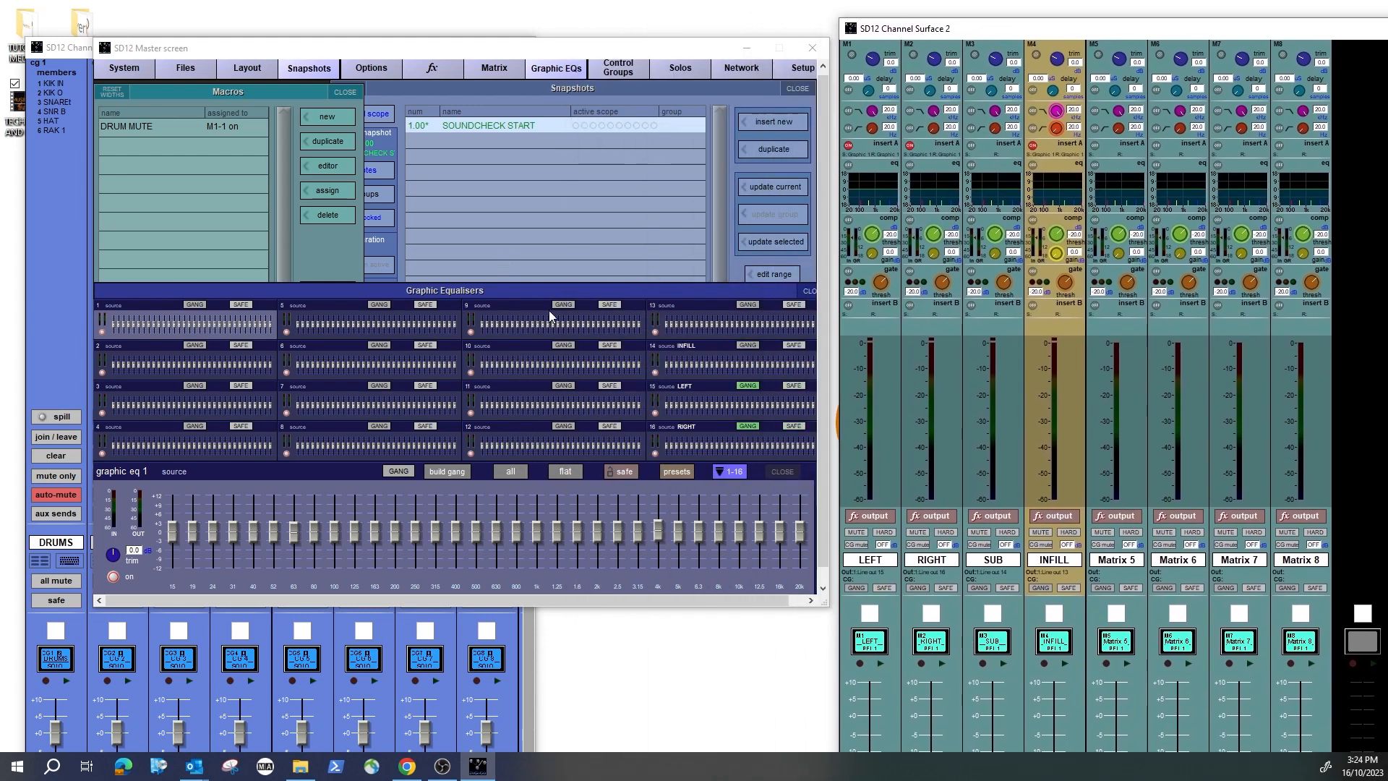
left_click(556, 289)
left_click_drag(555, 289, 559, 212)
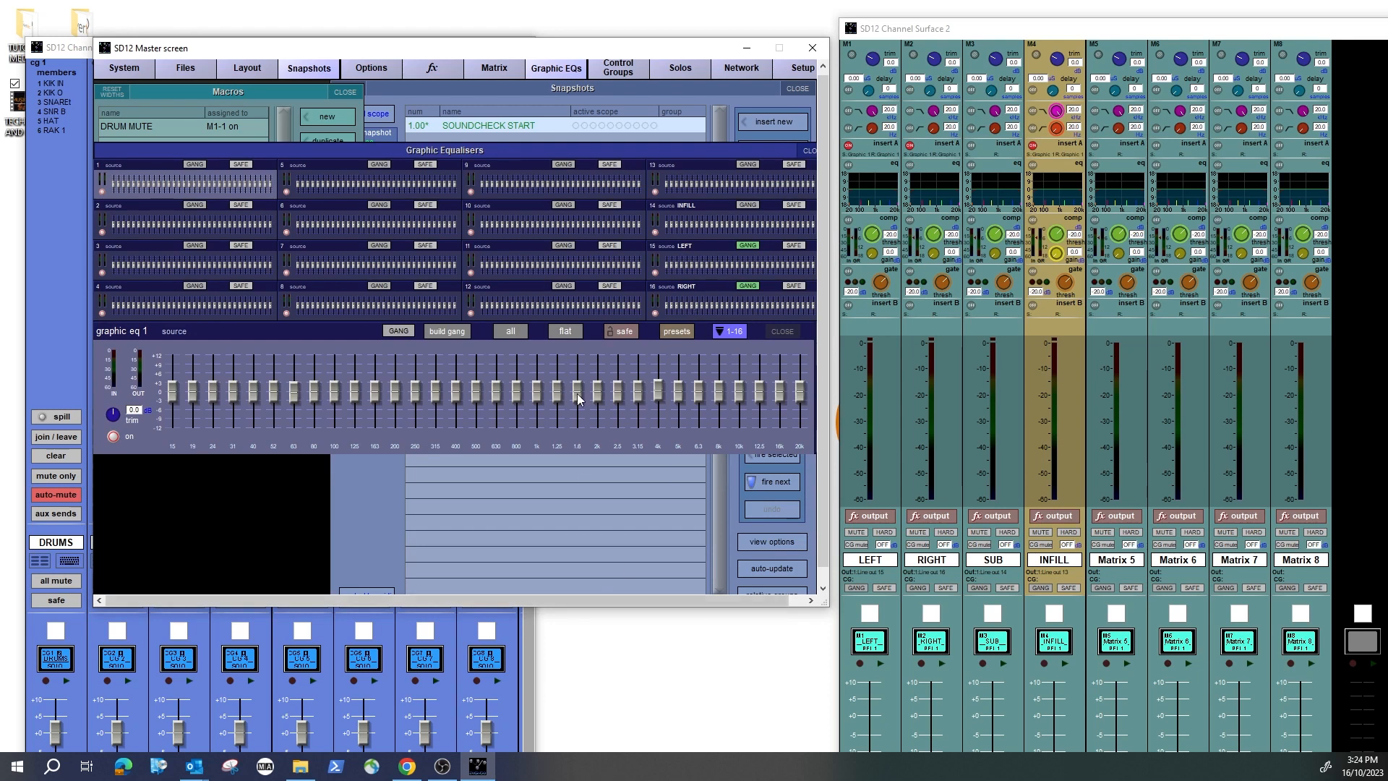
left_click(710, 306)
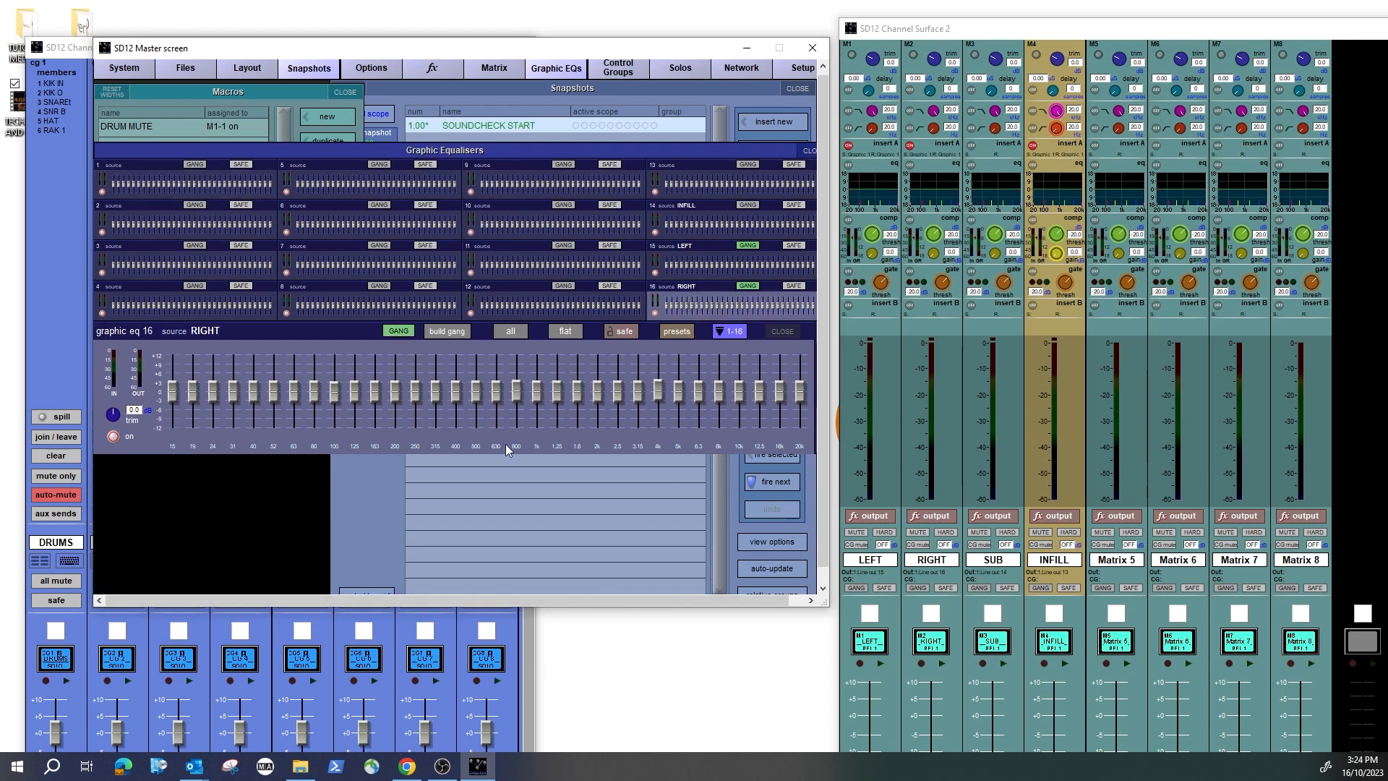
mouse_move(496, 391)
left_mouse_down()
mouse_move(507, 434)
mouse_move(491, 446)
mouse_move(486, 411)
left_mouse_up()
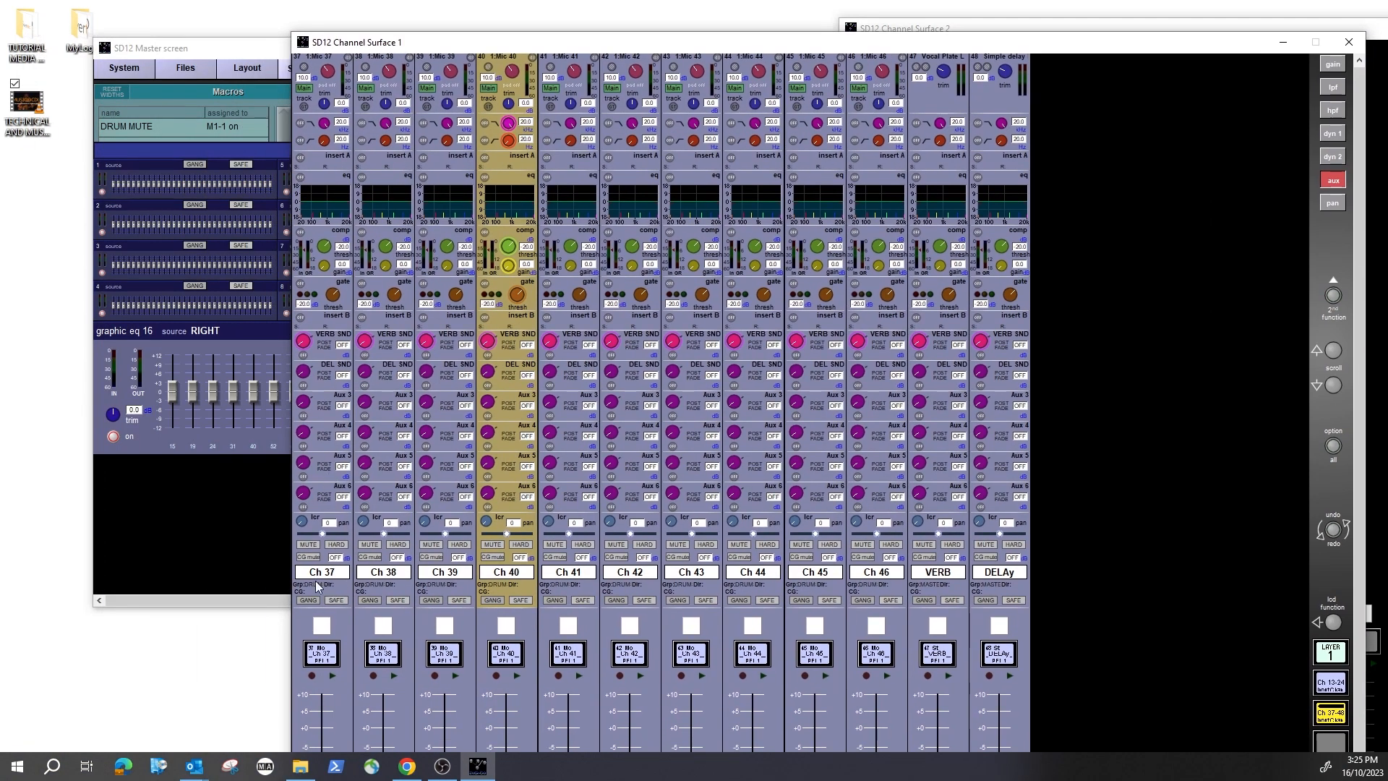
- Examine the Ch 37 setup and its main input routing, and close both
left_click(326, 72)
left_click(327, 72)
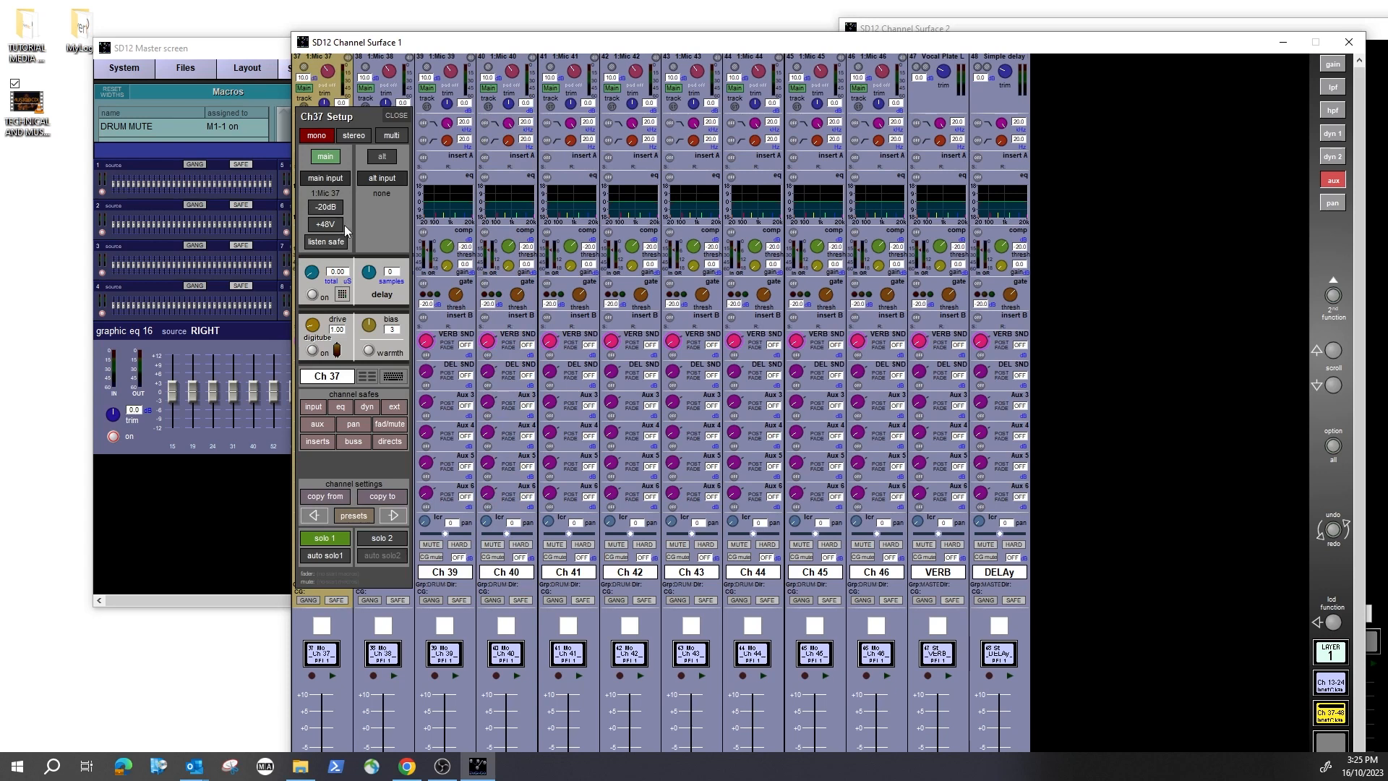
left_click(327, 180)
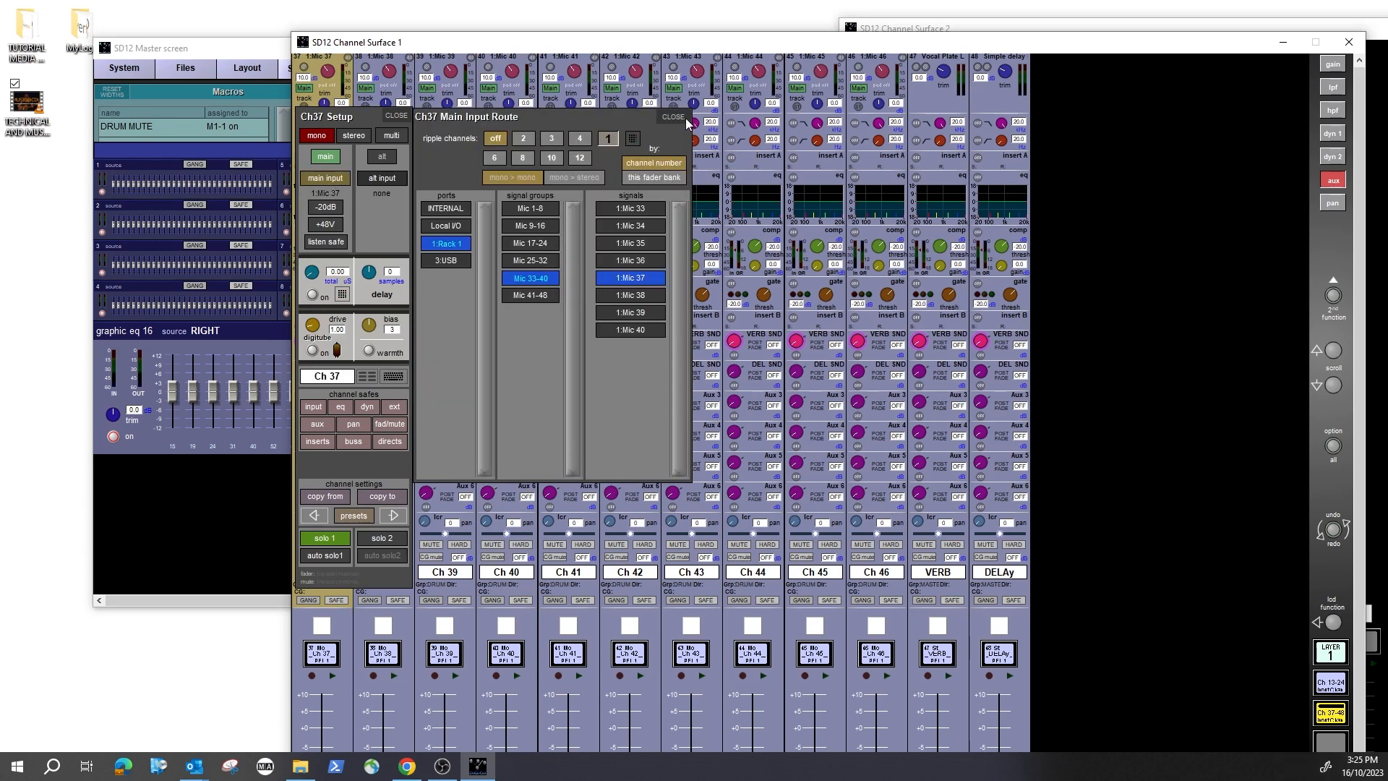
left_click(674, 117)
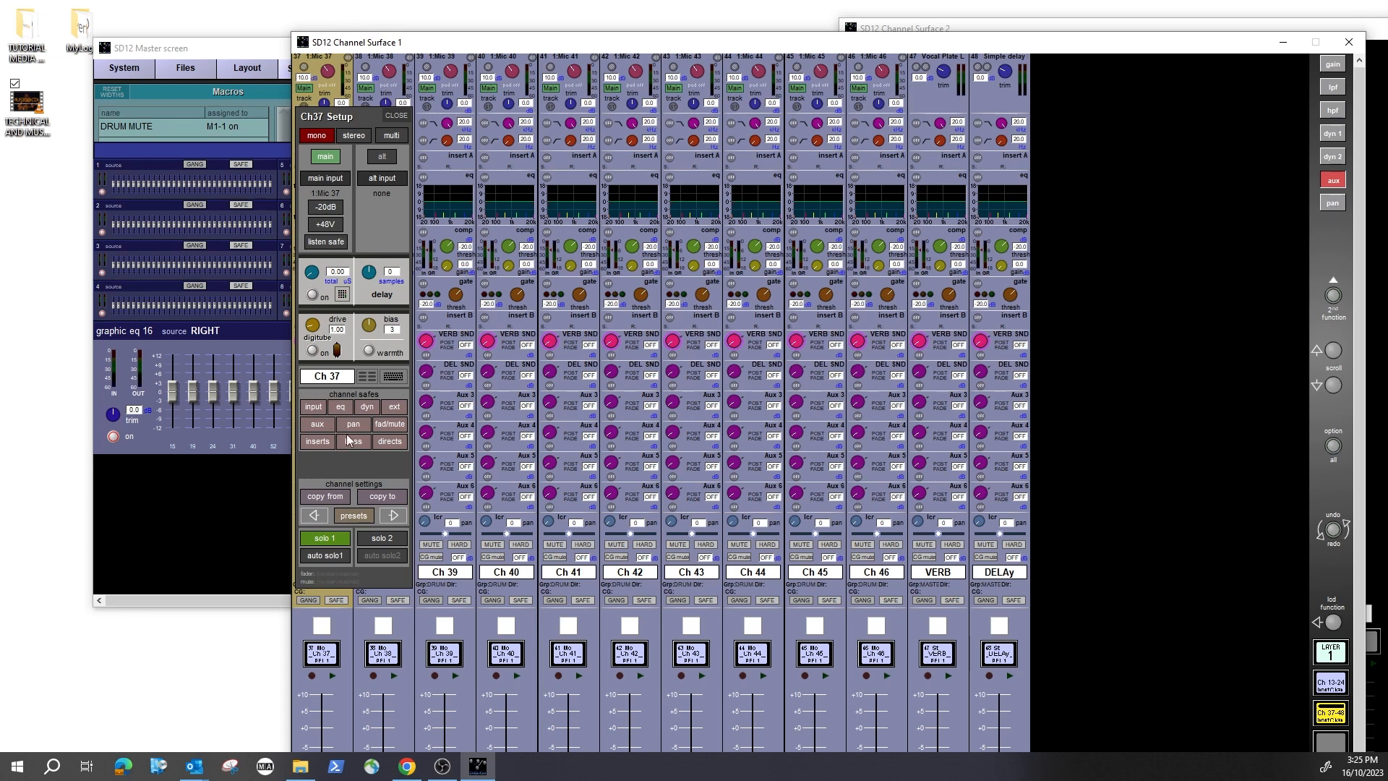
left_click(394, 116)
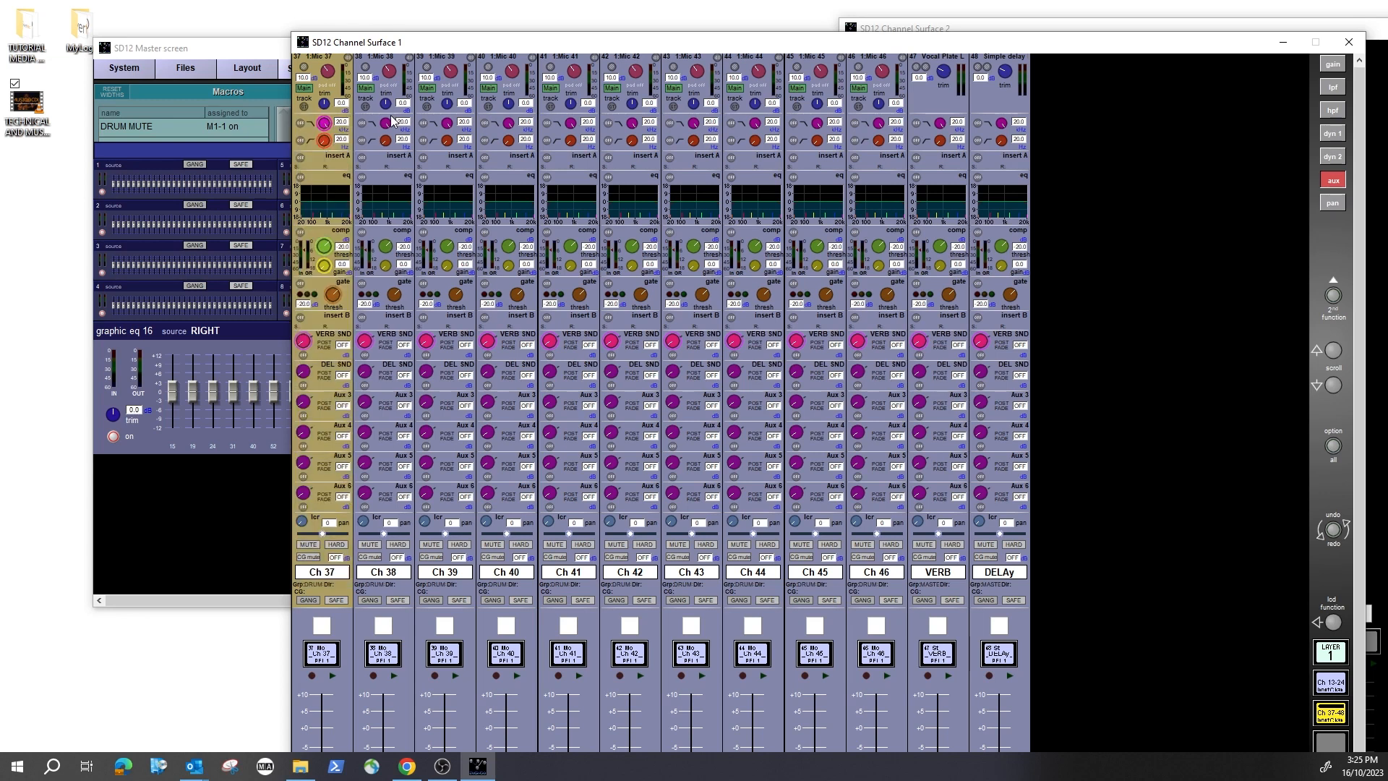
- Test the low-pass filter on Ch 37 by switching it on and off
left_click(302, 123)
left_click(302, 124)
left_click(302, 124)
left_click(302, 124)
- Switch on the Ch 37 EQ and boost its low-mid band at about 222 Hz
left_click(301, 178)
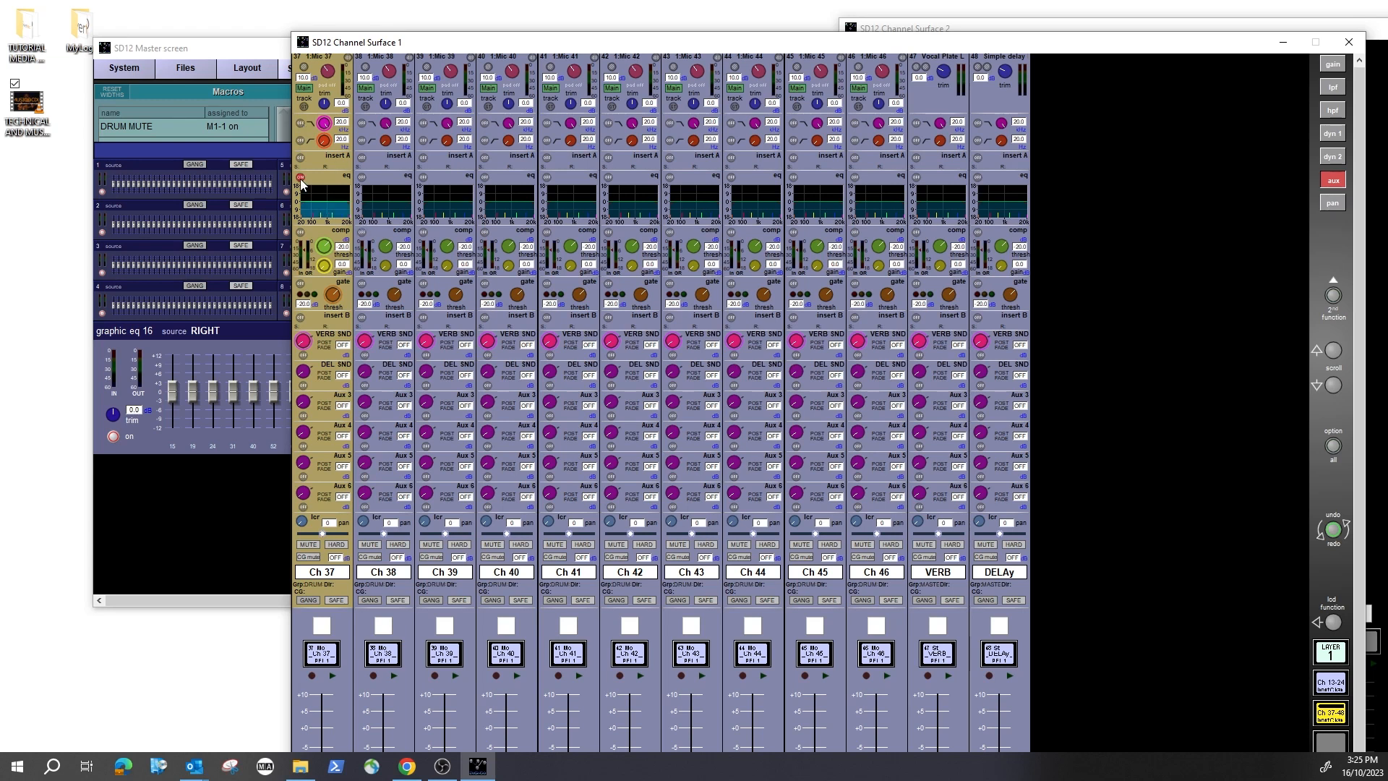
left_click(338, 207)
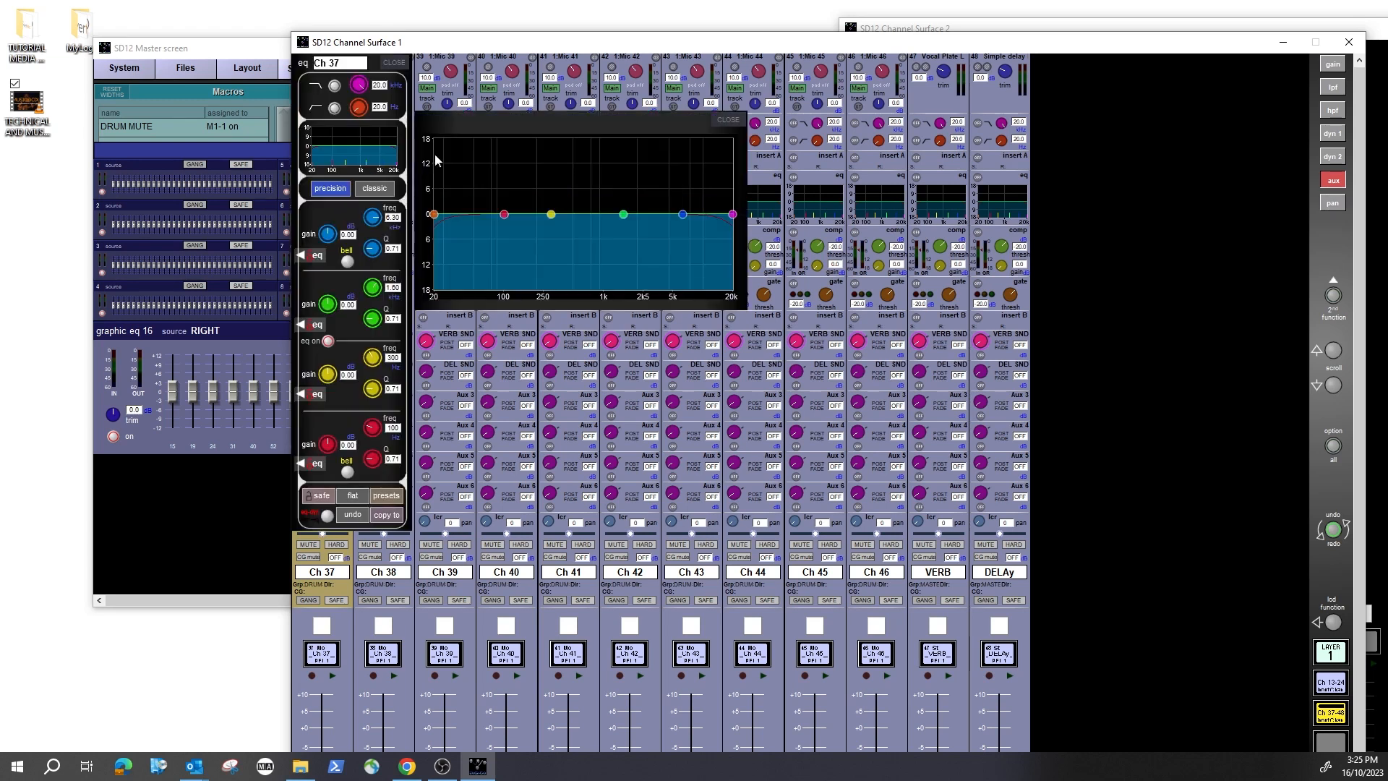
left_click_drag(557, 215, 539, 190)
left_click(723, 120)
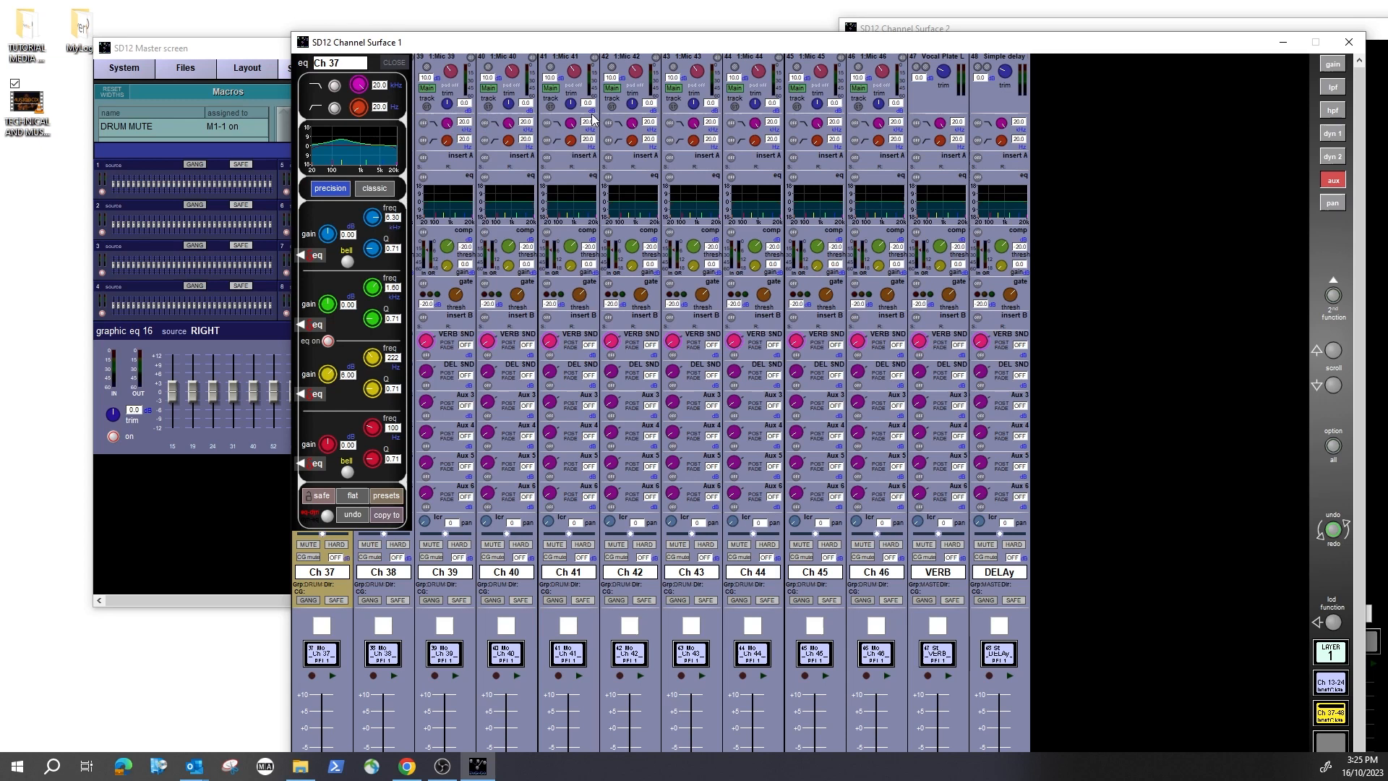
left_click(390, 64)
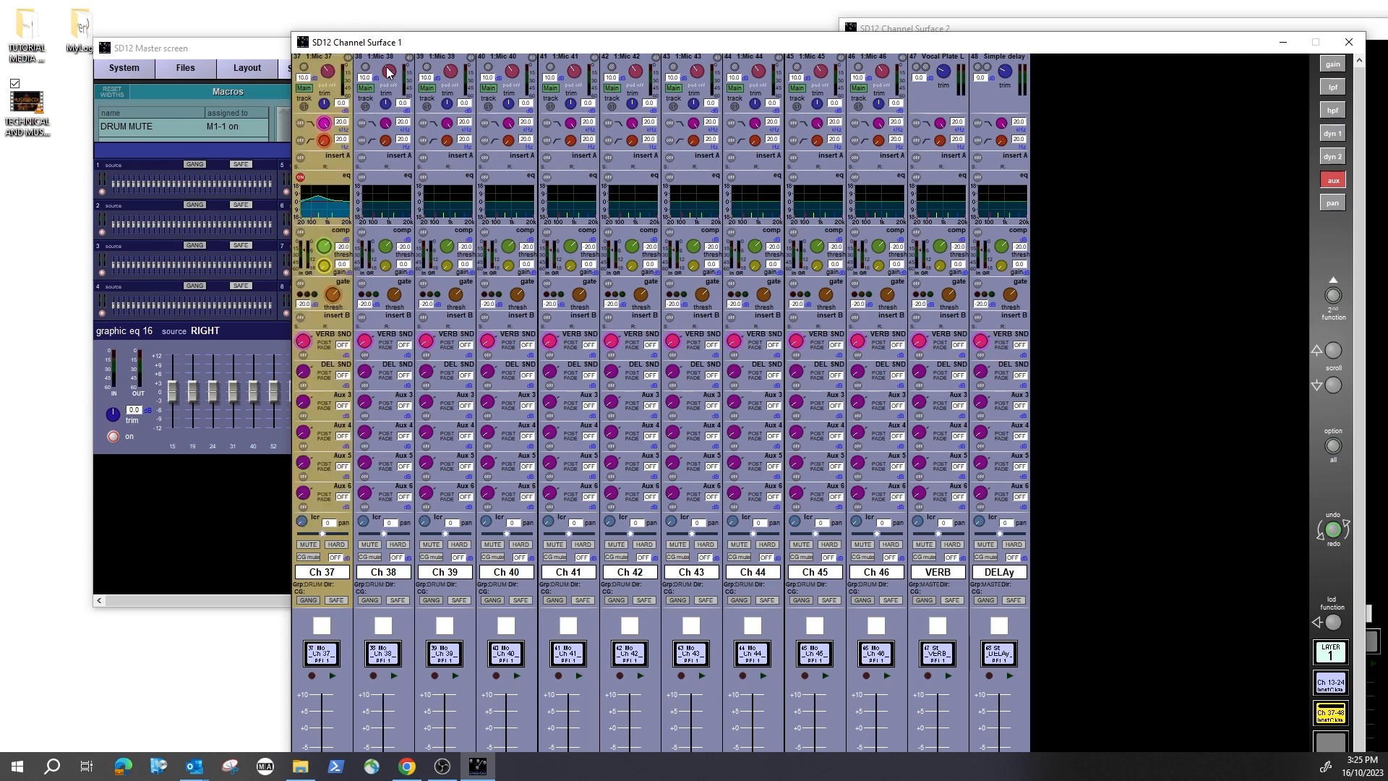
- Switch on the Ch 37 compressor and change it to multi-band, checking the dynamics graph
left_click(301, 233)
left_click(324, 249)
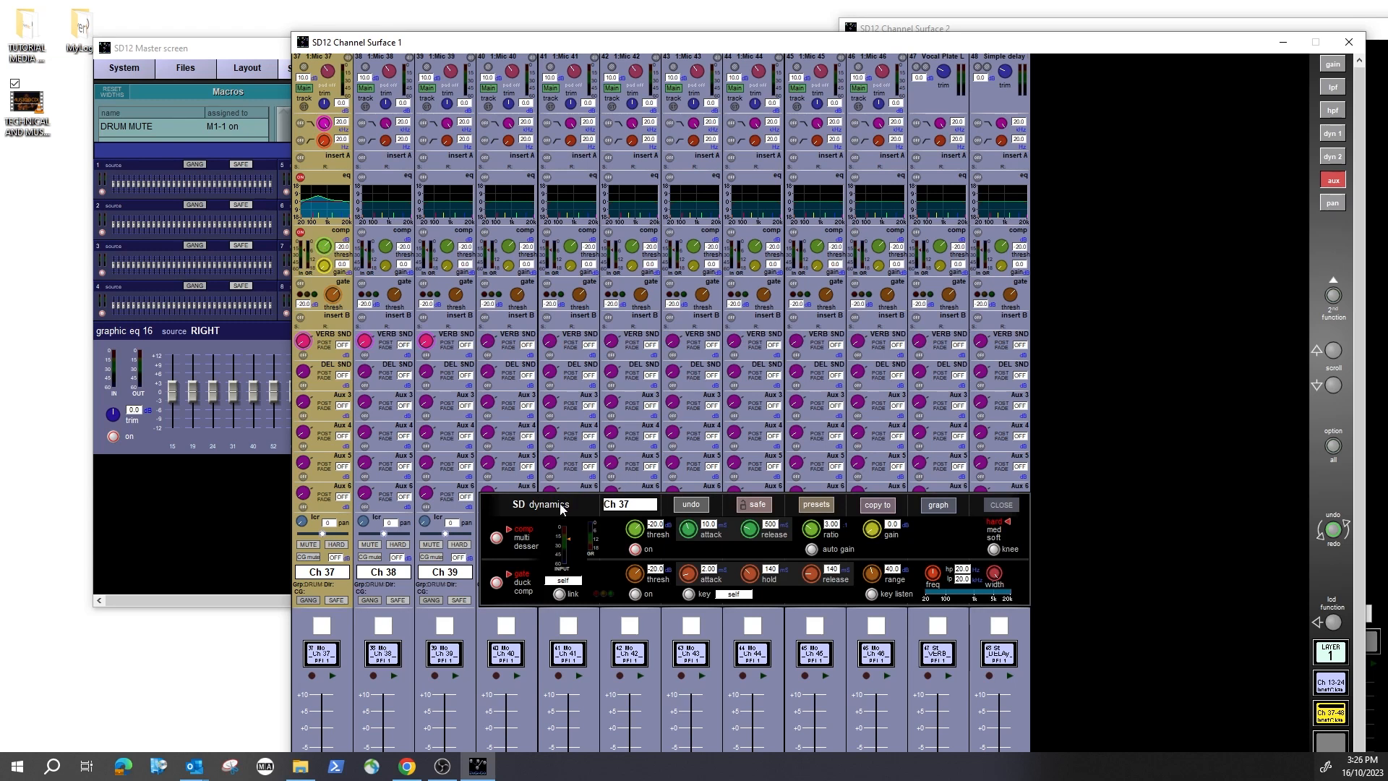
left_click(939, 506)
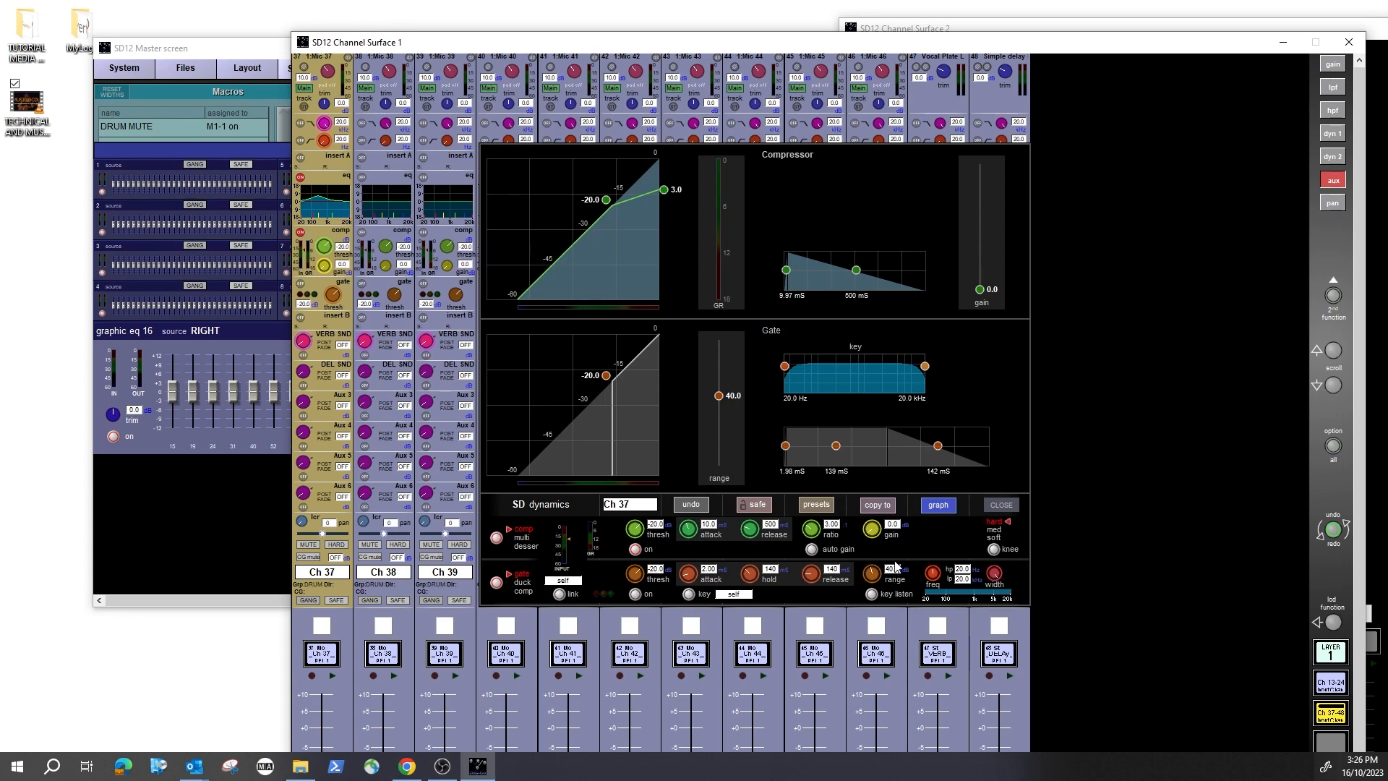
left_click(496, 538)
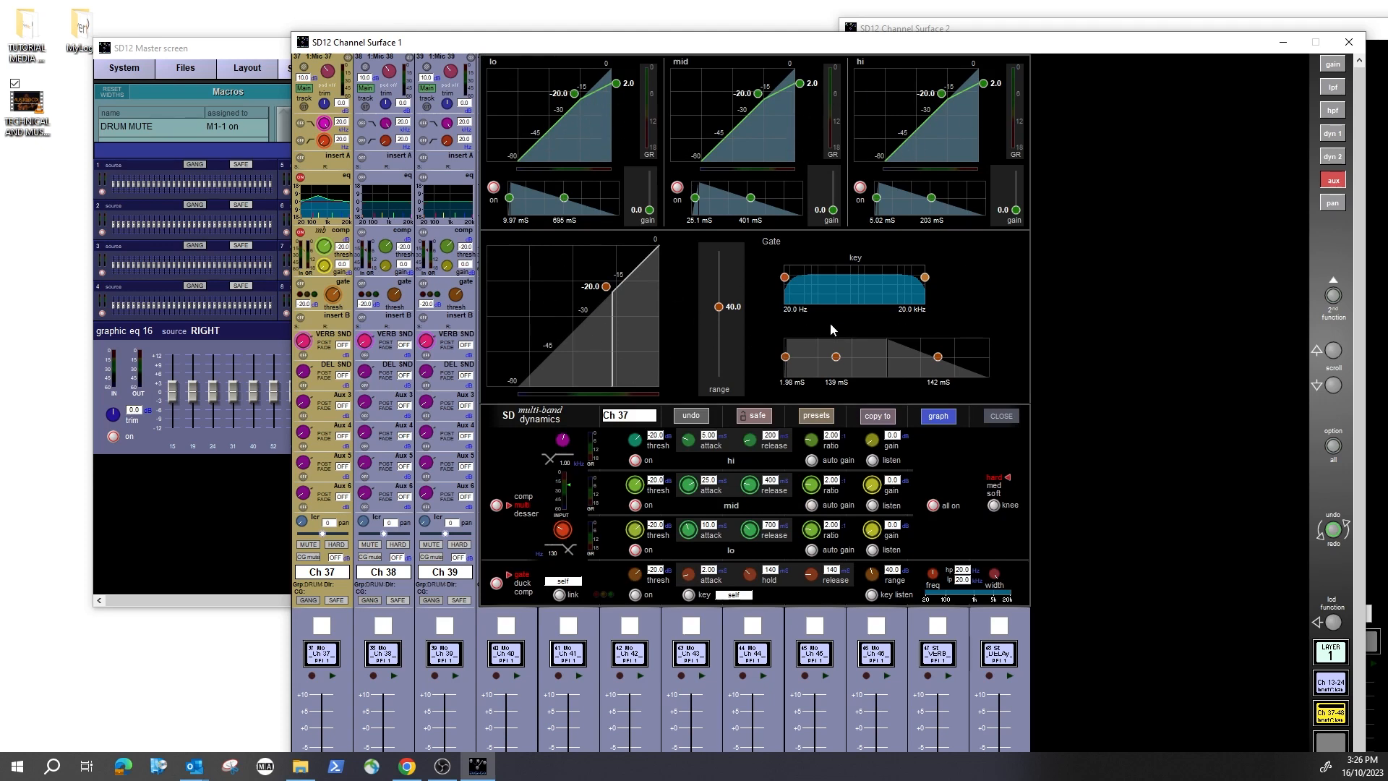
left_click(940, 417)
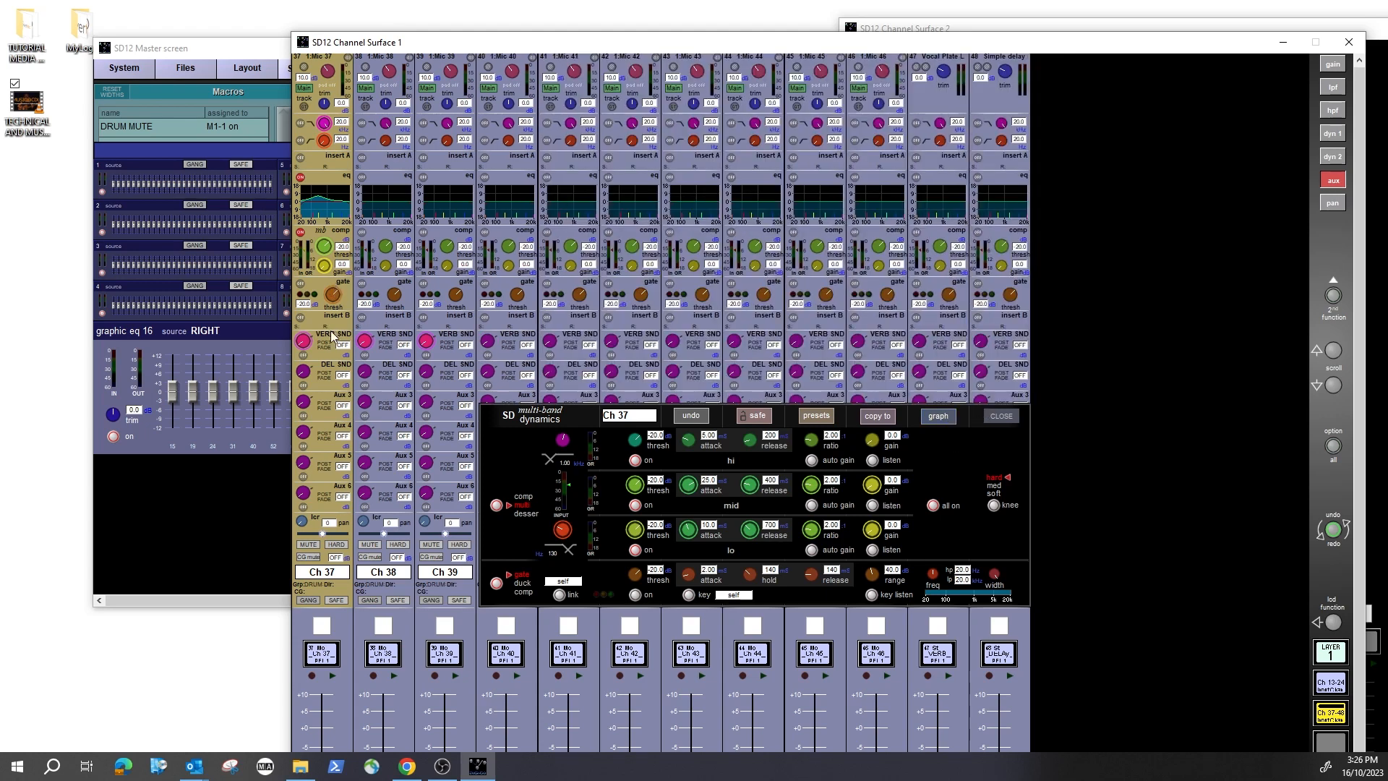
- Close the Ch 37 dynamics, examine the channel's insert B output routing, and close it
left_click(994, 419)
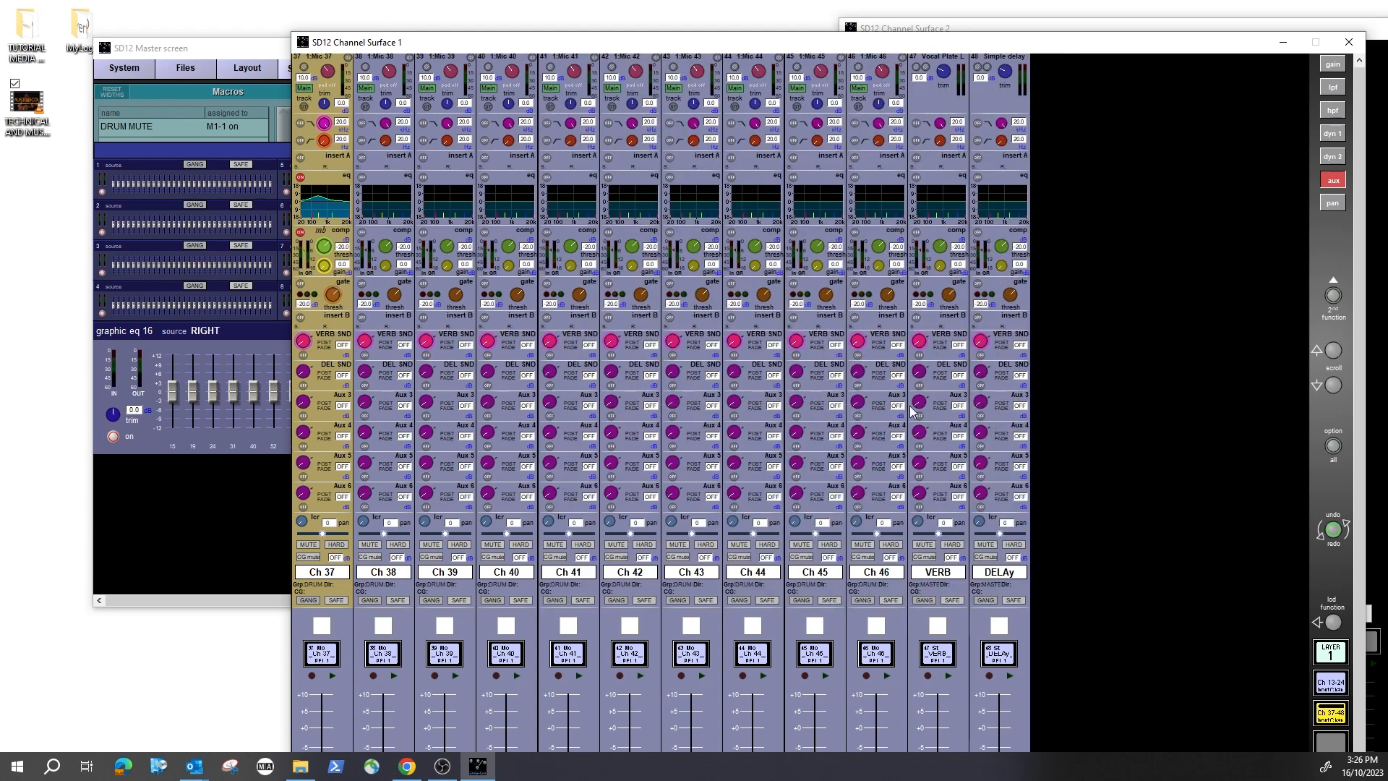
left_click(307, 319)
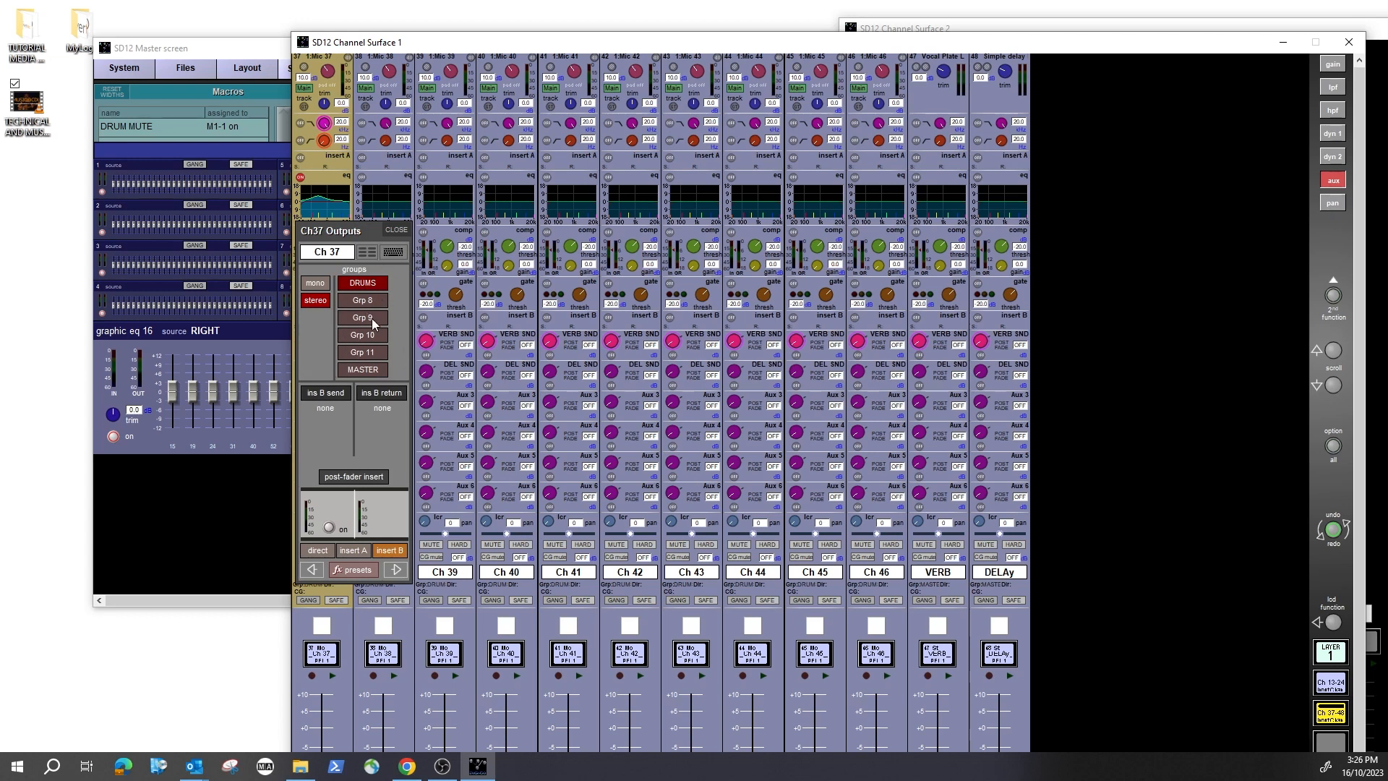
left_click(397, 231)
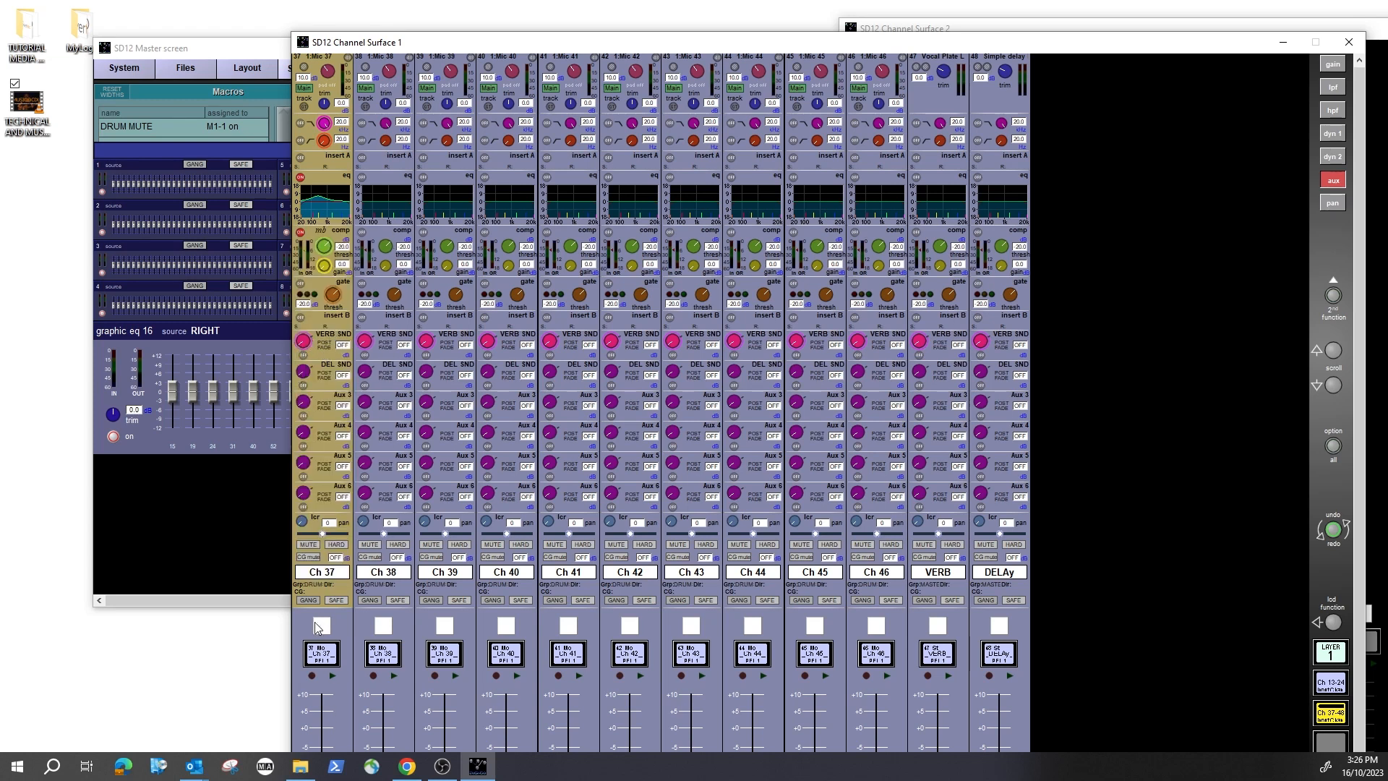
- Switch on the VERB SND aux send for Ch 37 and close the expanded aux sends
left_click(304, 353)
left_click_drag(345, 248, 324, 539)
left_click(307, 347)
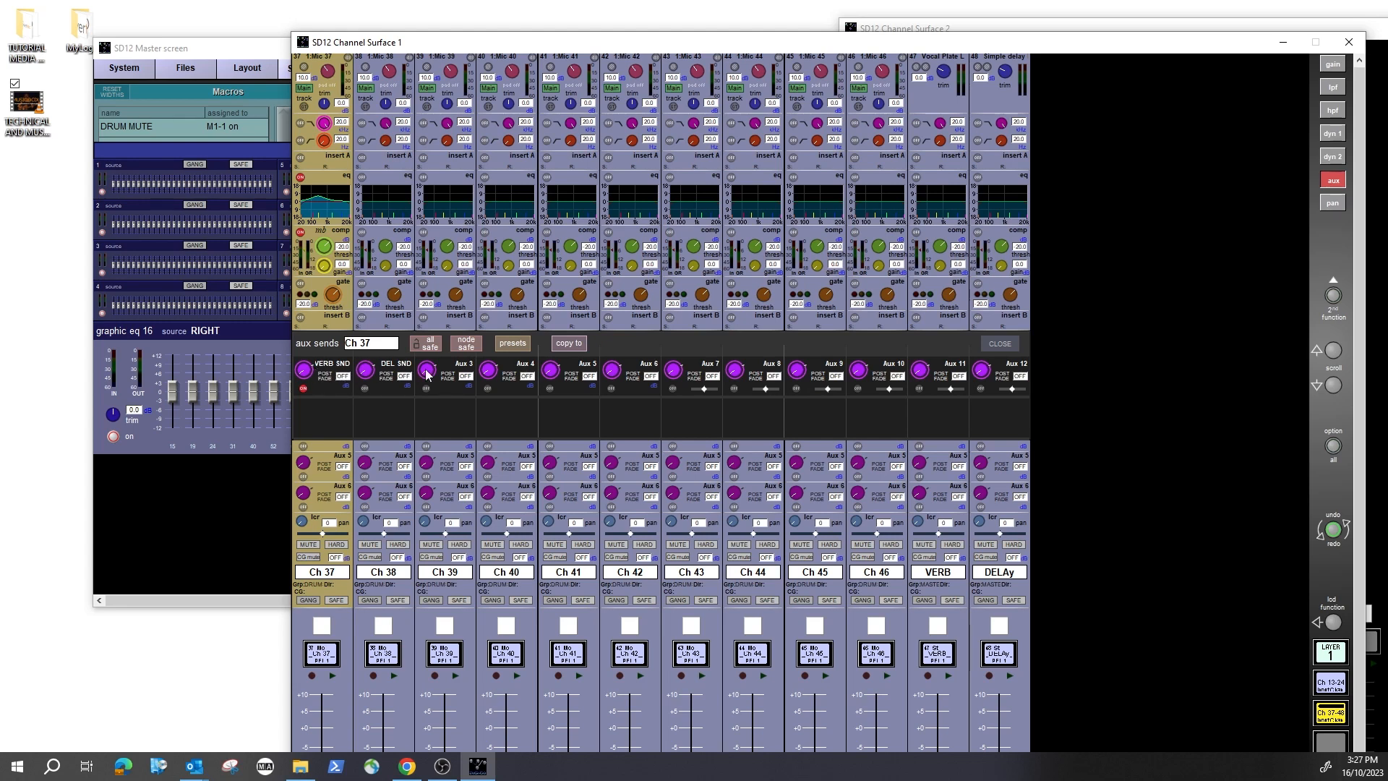
left_click(1000, 345)
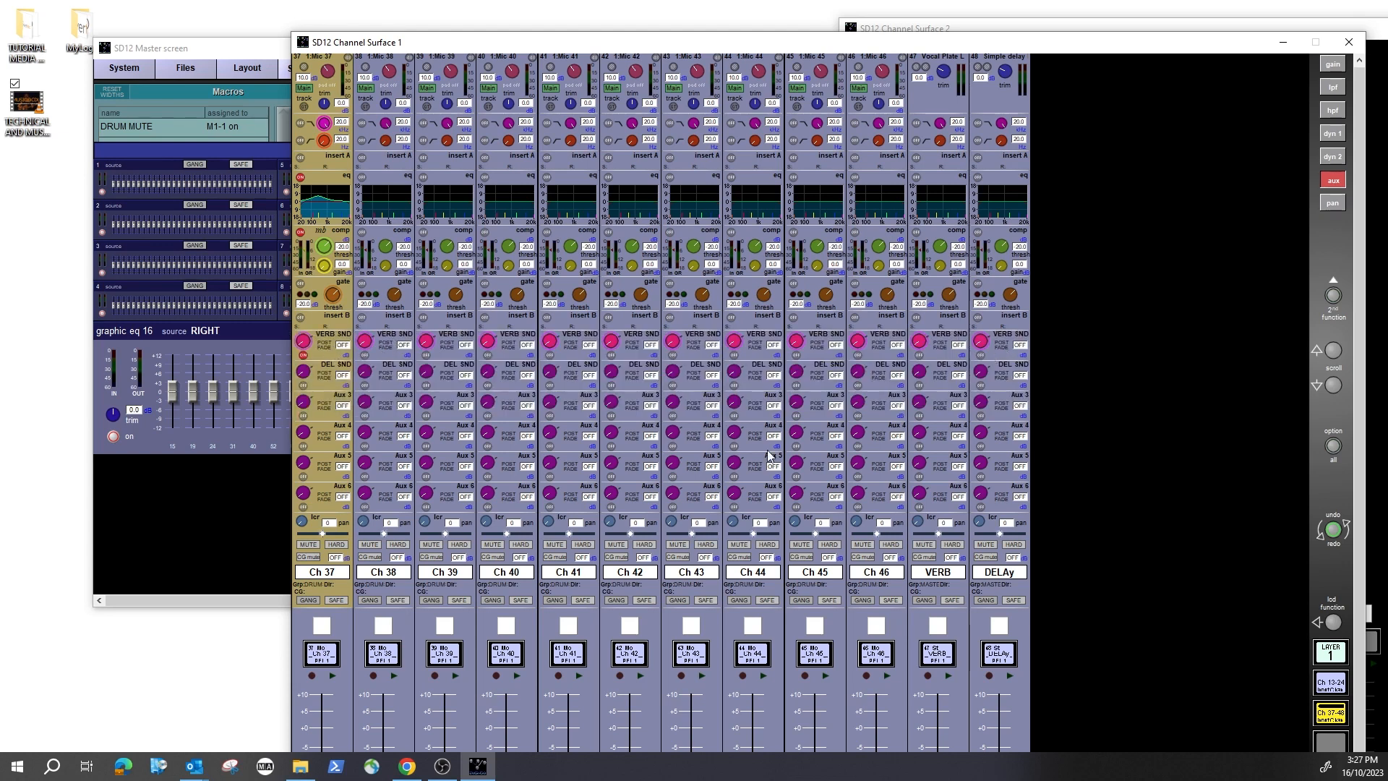
- Bring Channel Surface 2 forward, show its aux bank, and solo the VERB SND aux
left_click(1331, 660)
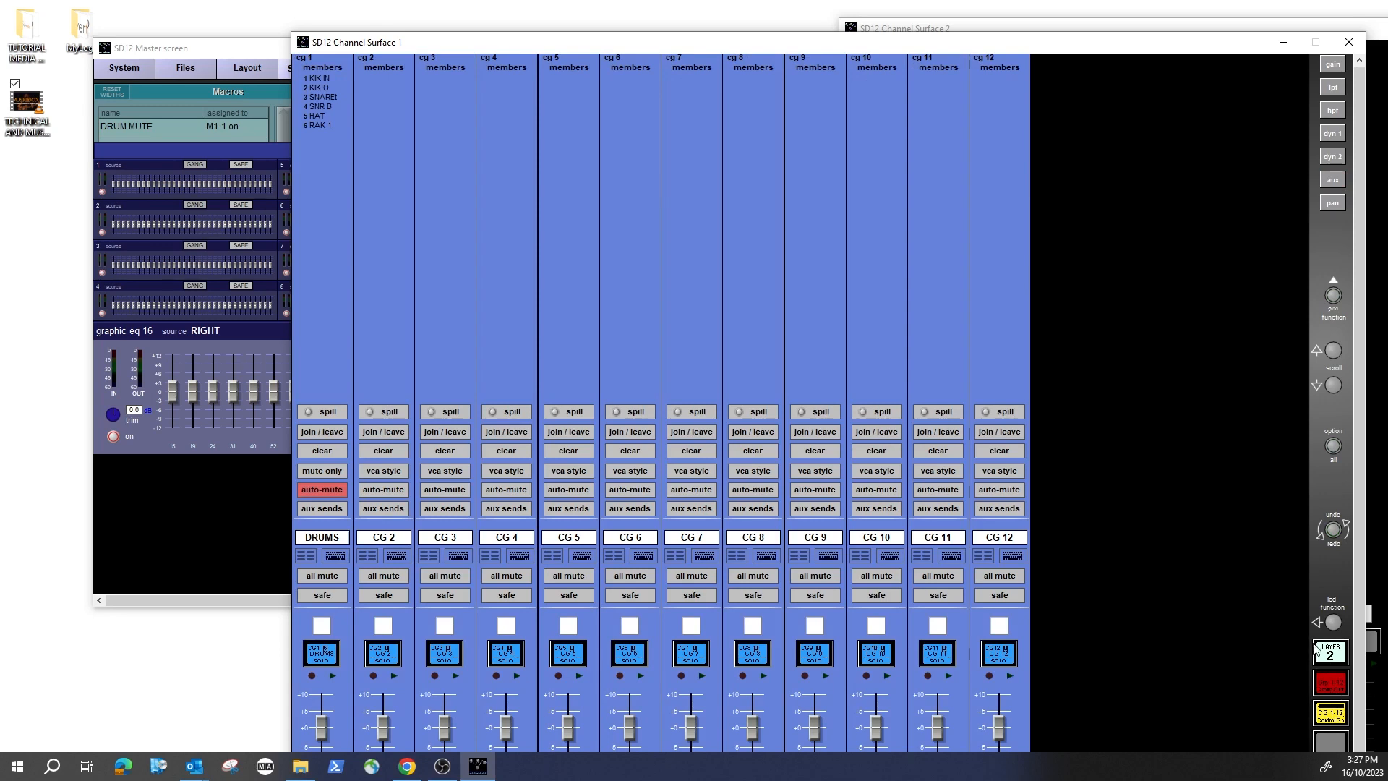
left_click(1318, 651)
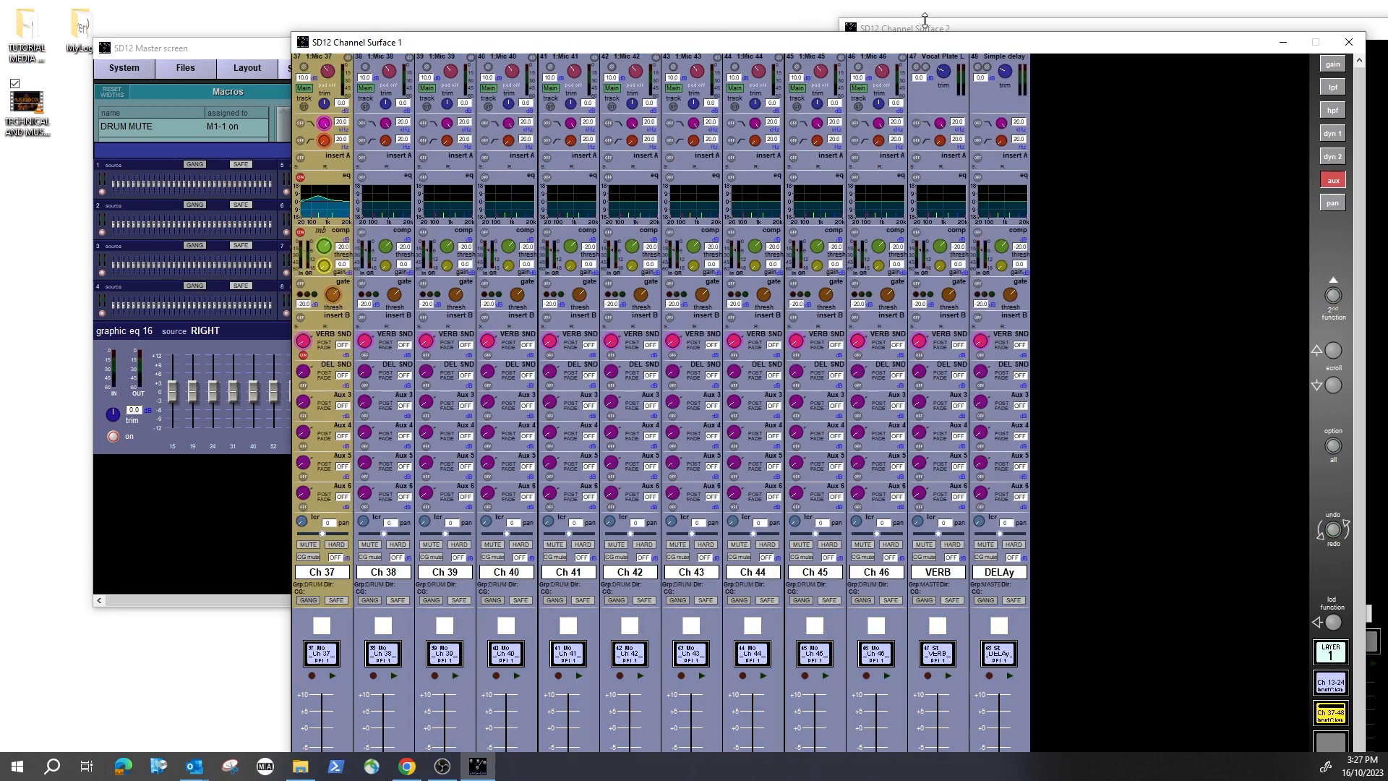
left_click_drag(945, 34, 304, 14)
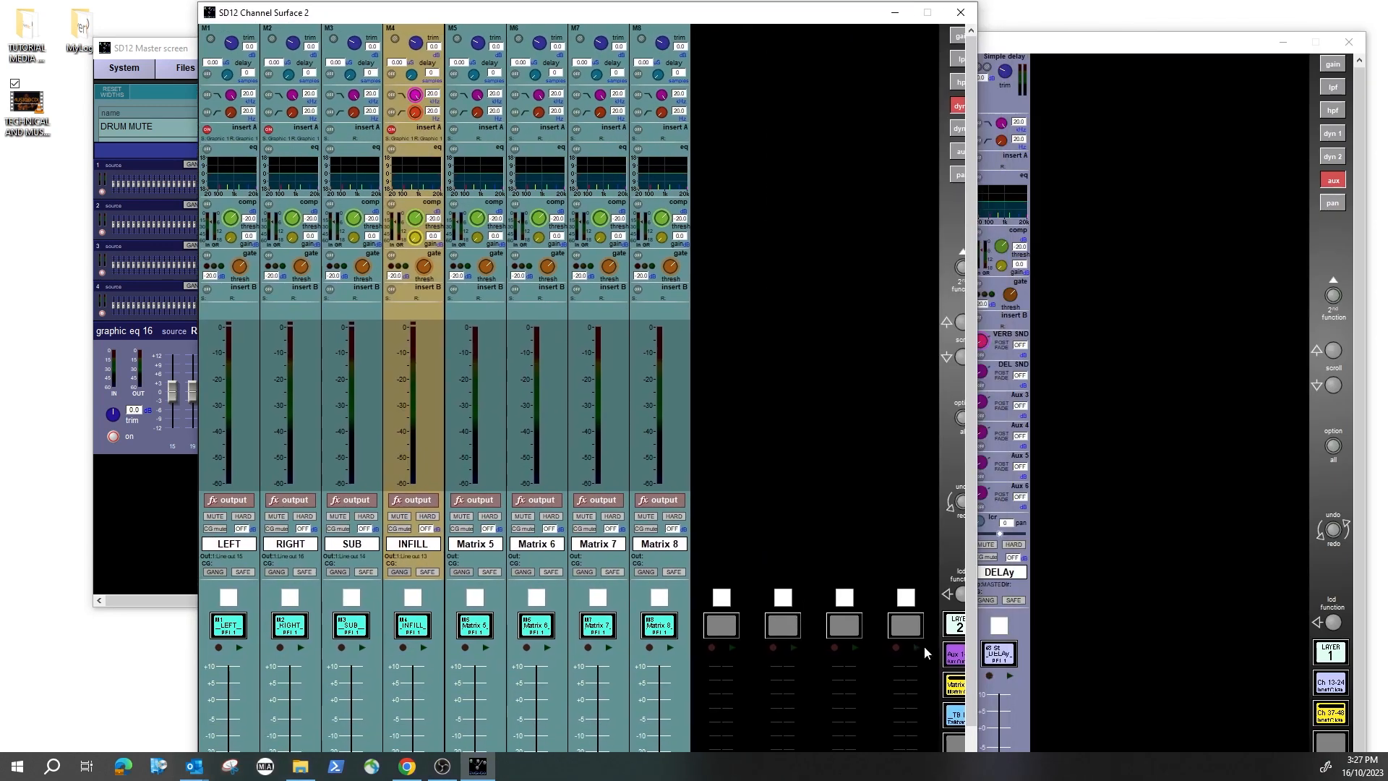
left_click(955, 655)
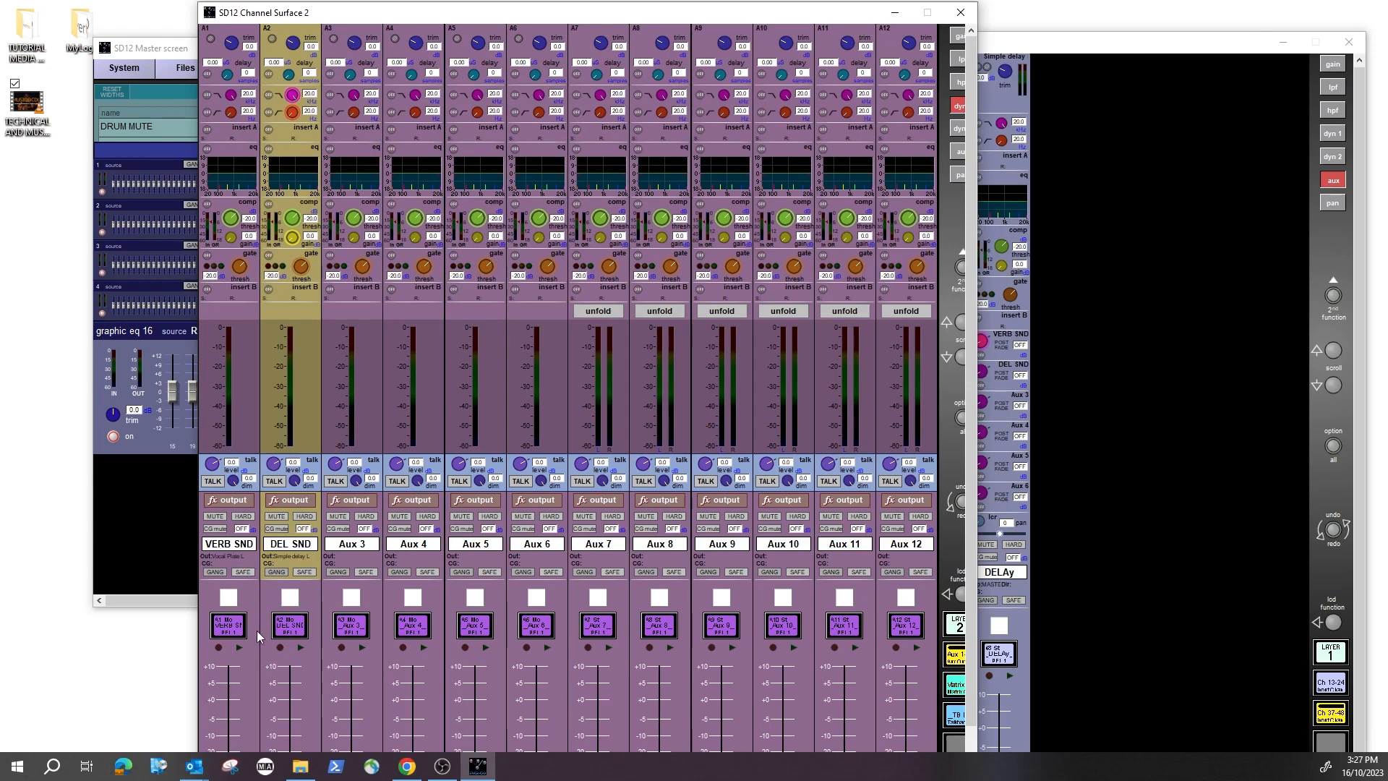
left_click(231, 626)
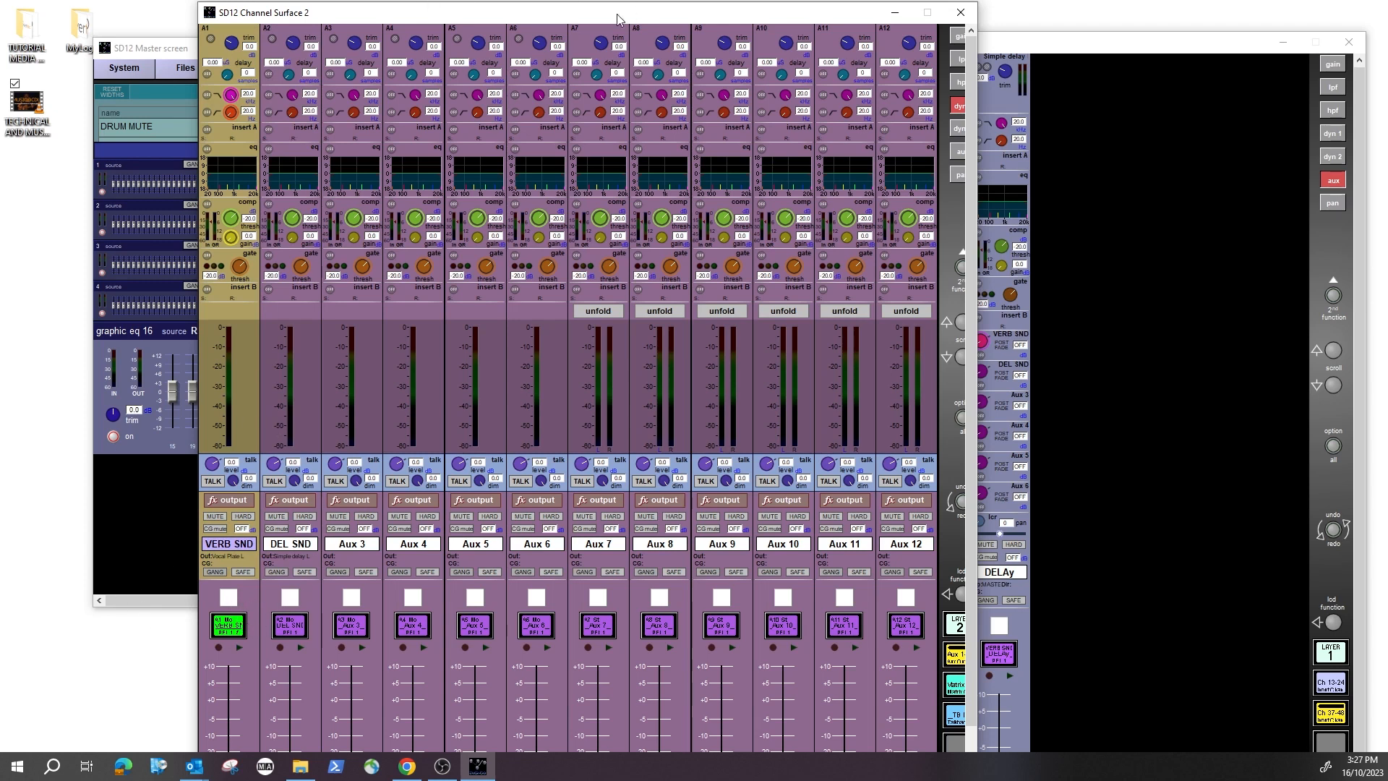
- Rearrange the console windows with Channel Surface 1 in front and show its Ch 13-24 bank
left_click_drag(549, 18, 888, 22)
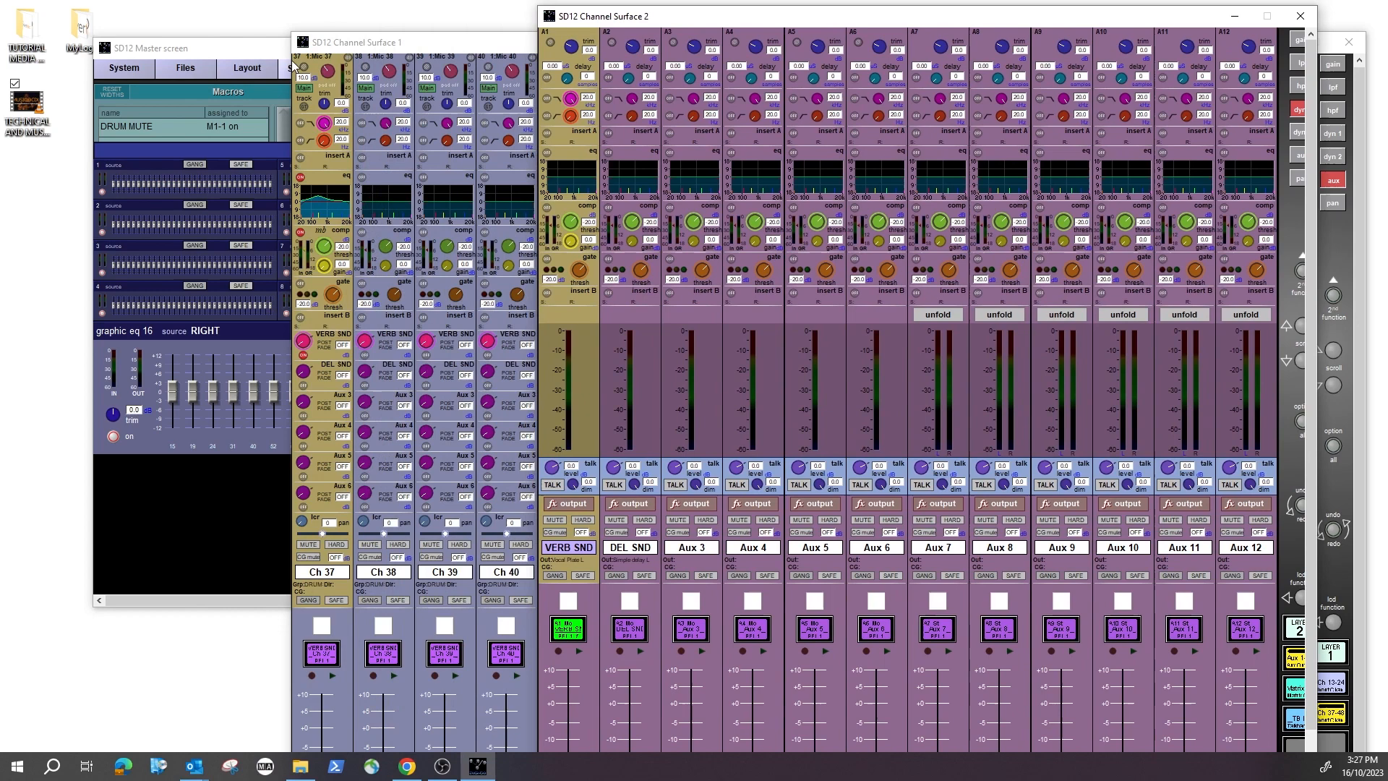
left_click(238, 50)
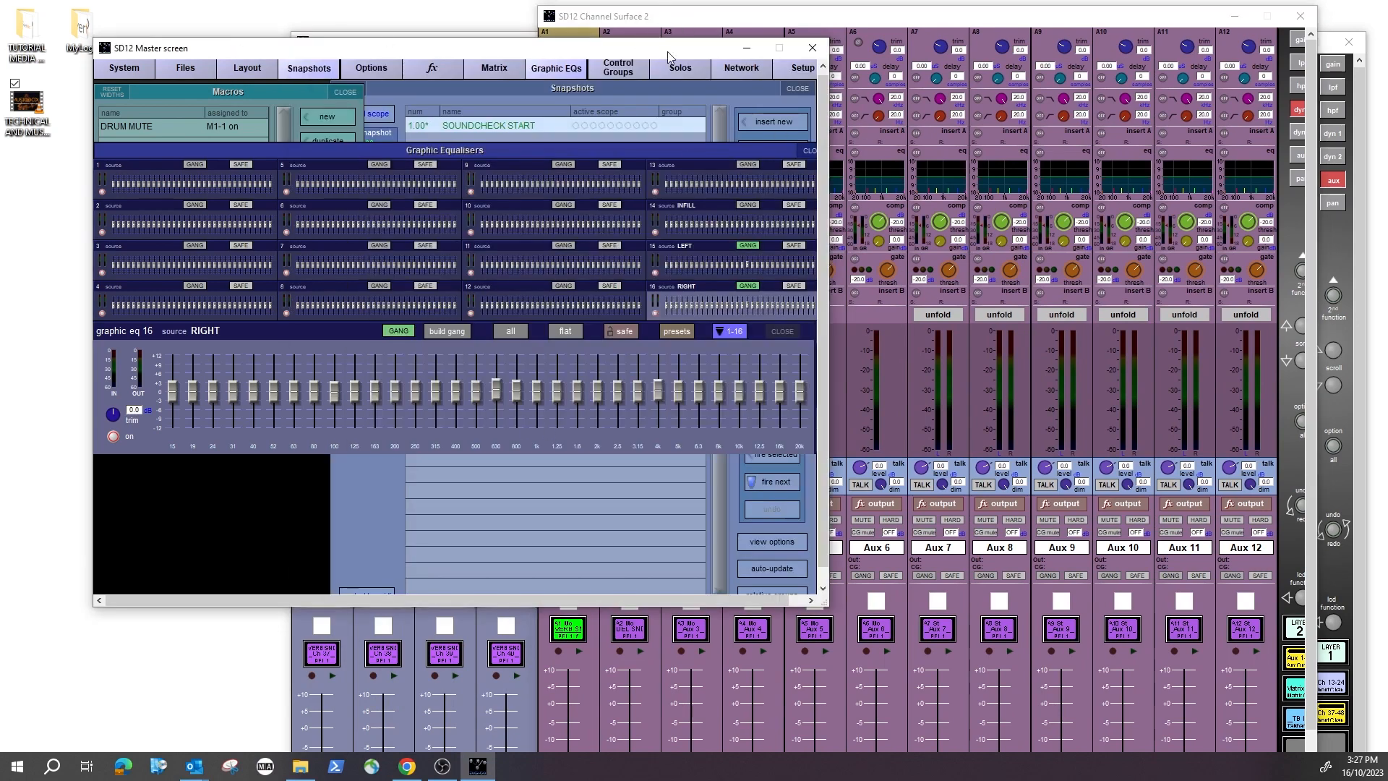
left_click(747, 48)
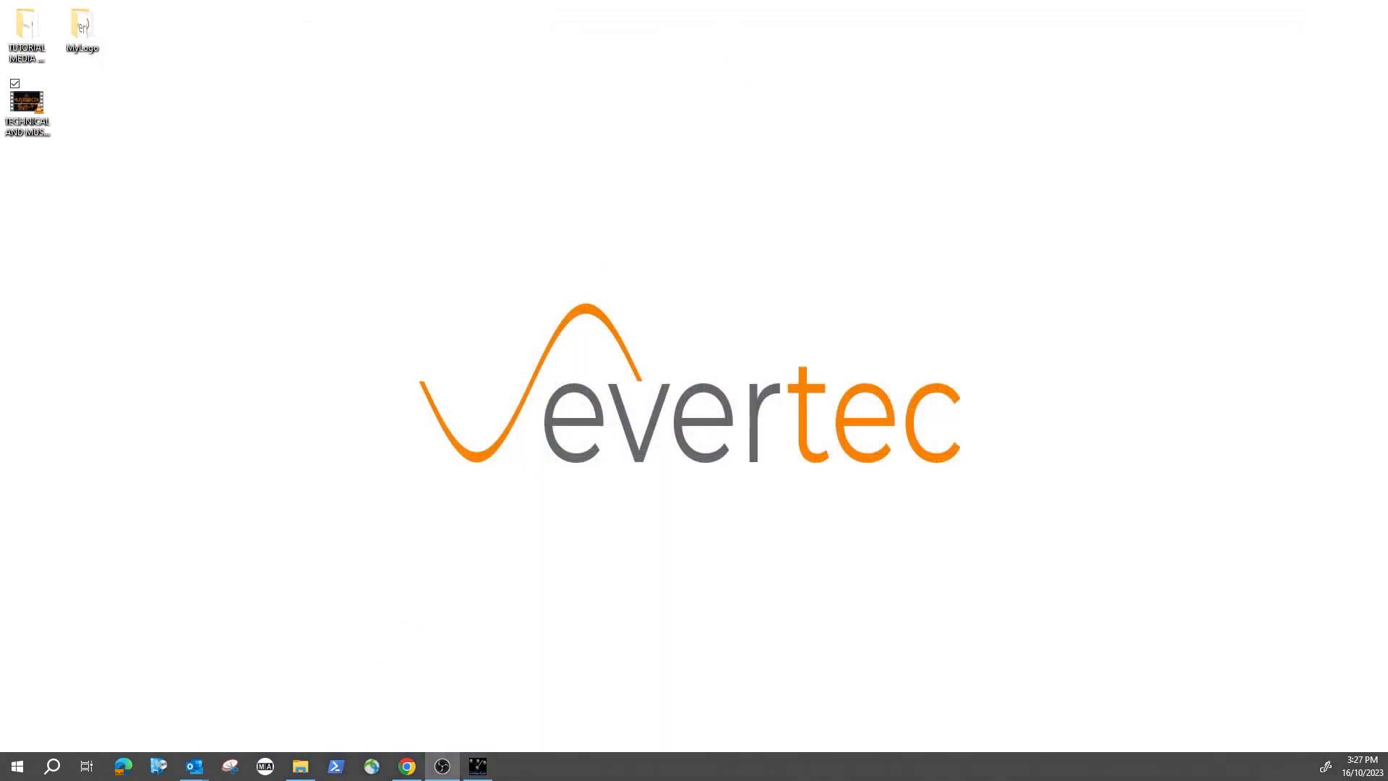
left_click(483, 771)
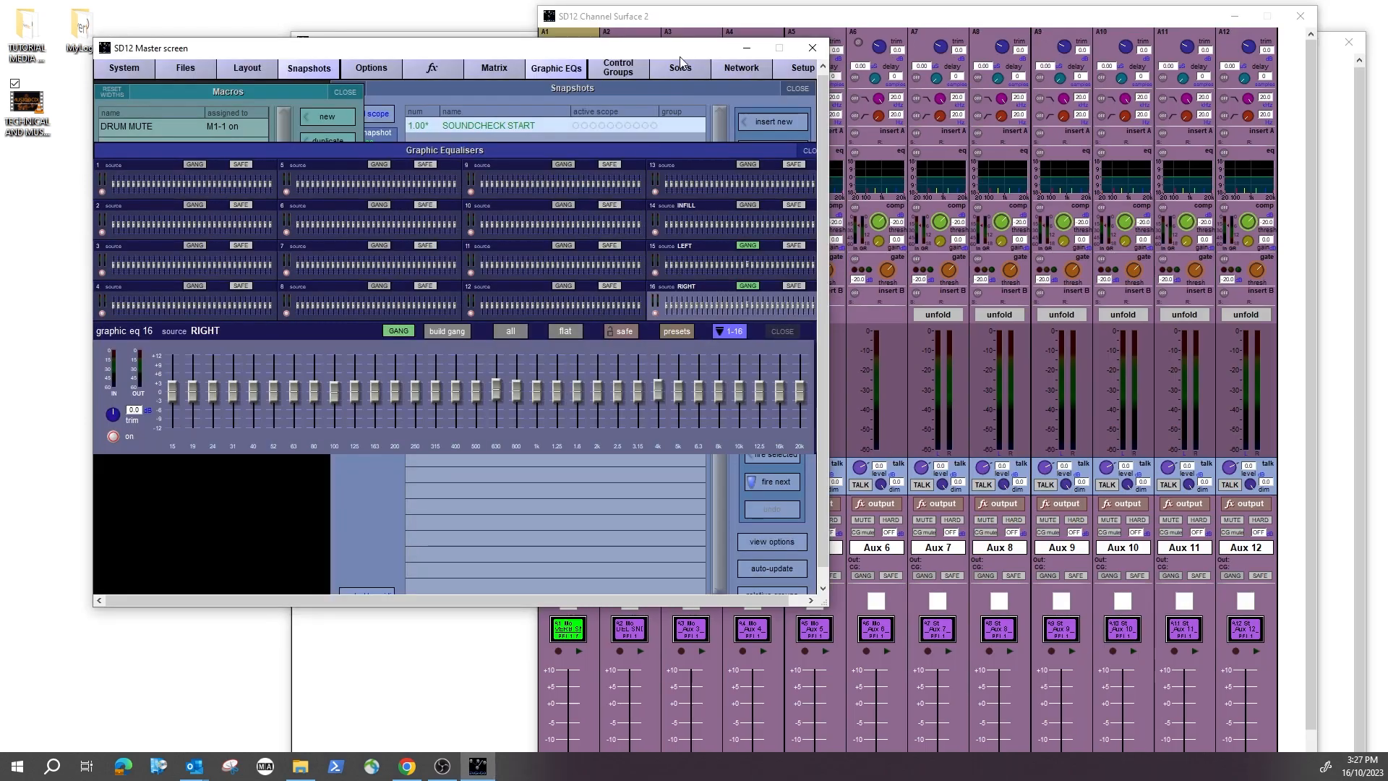
left_click_drag(901, 23, 825, 206)
left_click_drag(964, 52, 711, 31)
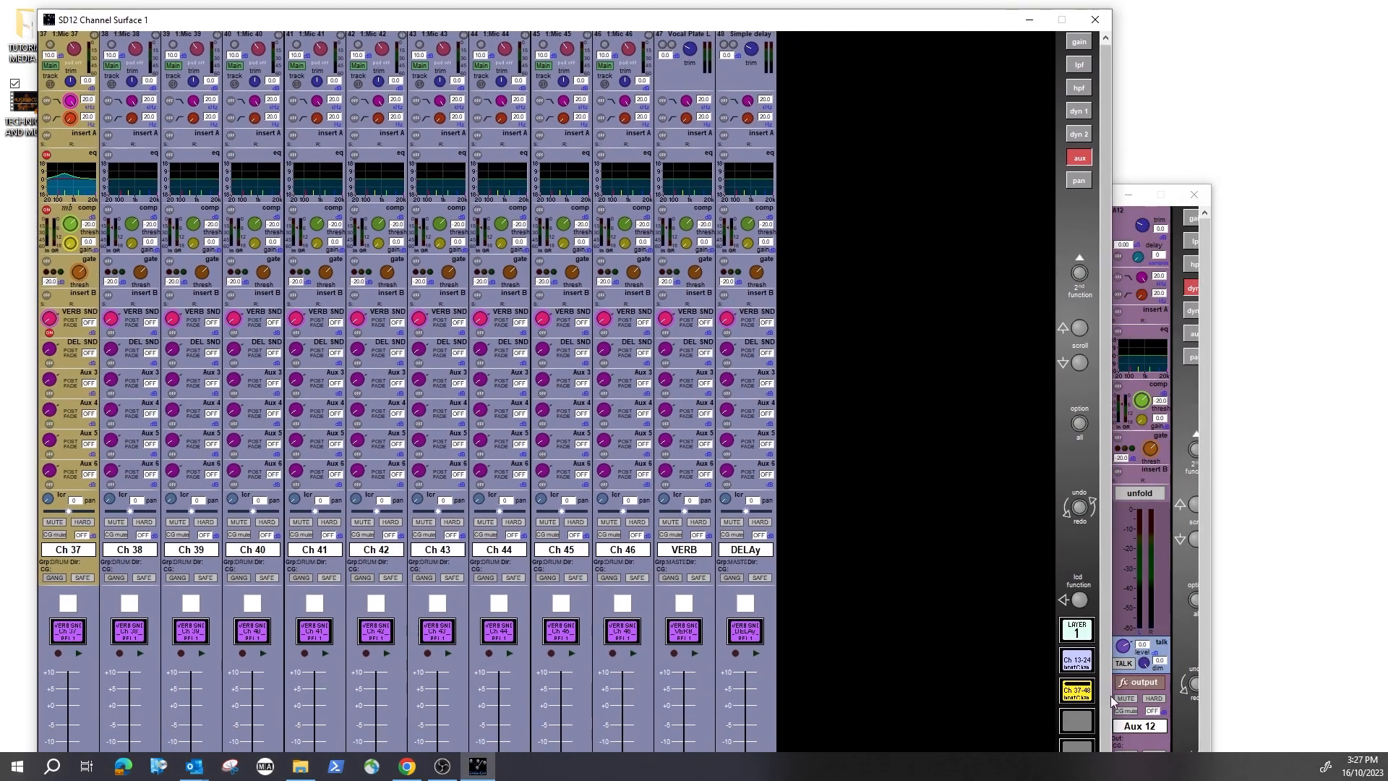
left_click(1084, 665)
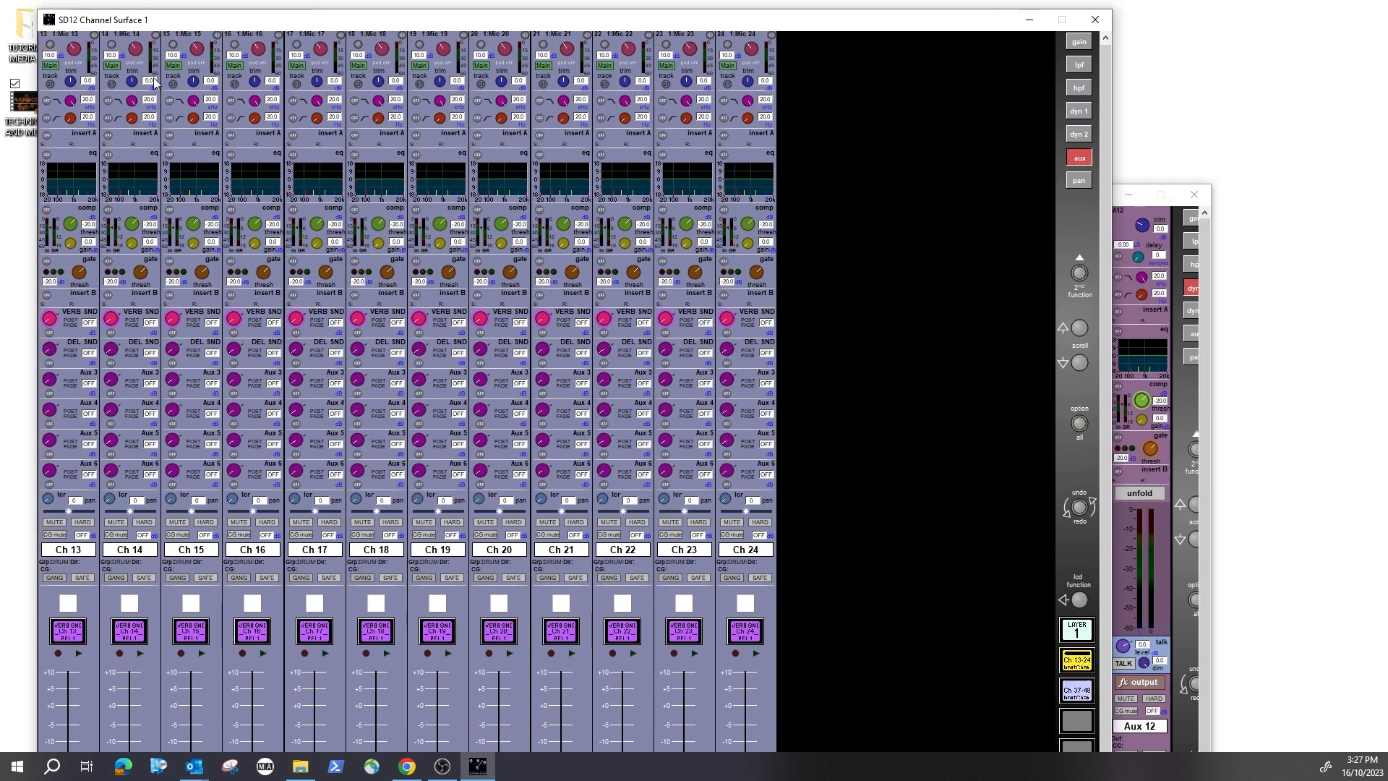
left_click_drag(233, 20, 320, 12)
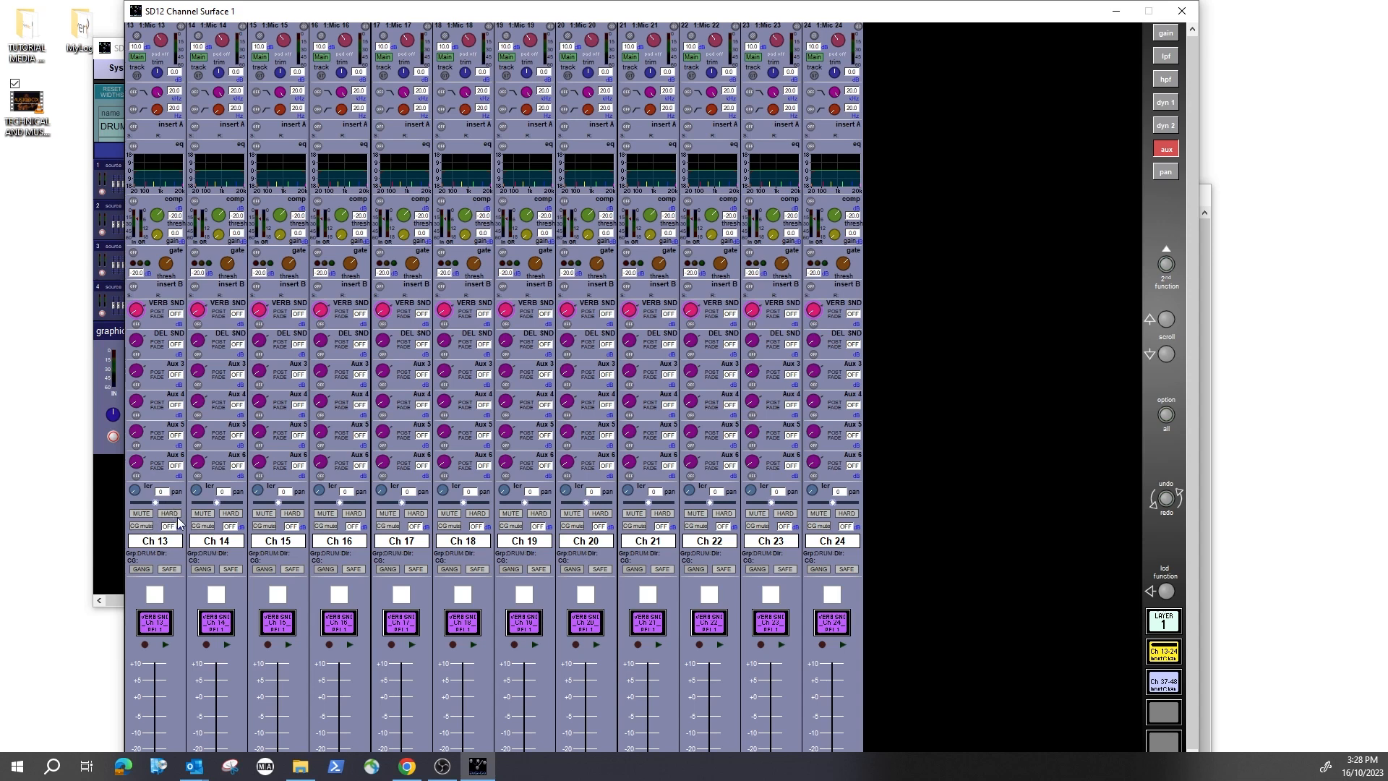
- Test the mutes on Ch 13 and set its VERB SND send to pre-mute
left_click(171, 515)
left_click(141, 514)
left_click(142, 514)
left_click(142, 514)
left_click(141, 514)
left_click(157, 319)
left_click(156, 312)
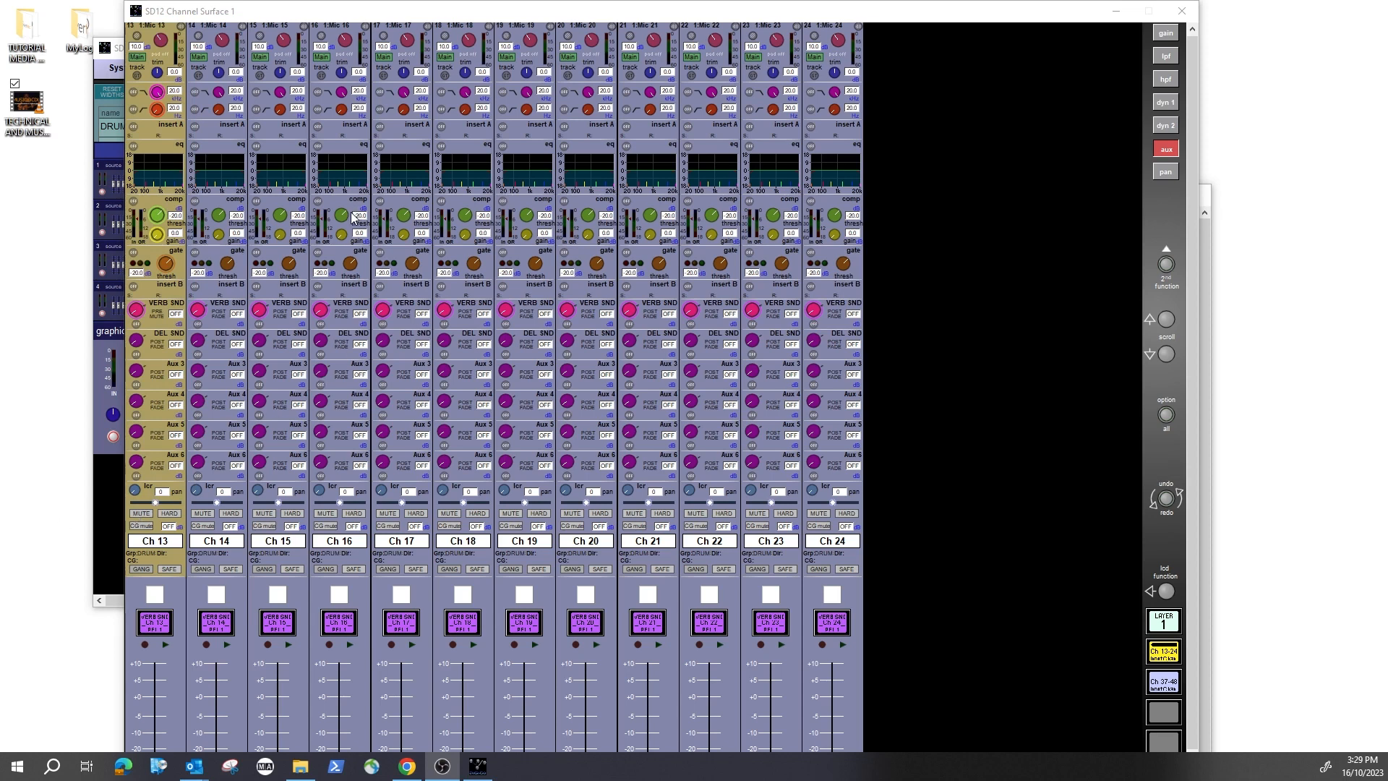
- Route the alternate input of Ch 13 from the internal channel signal KIK IN and close the channel setup
left_click(165, 56)
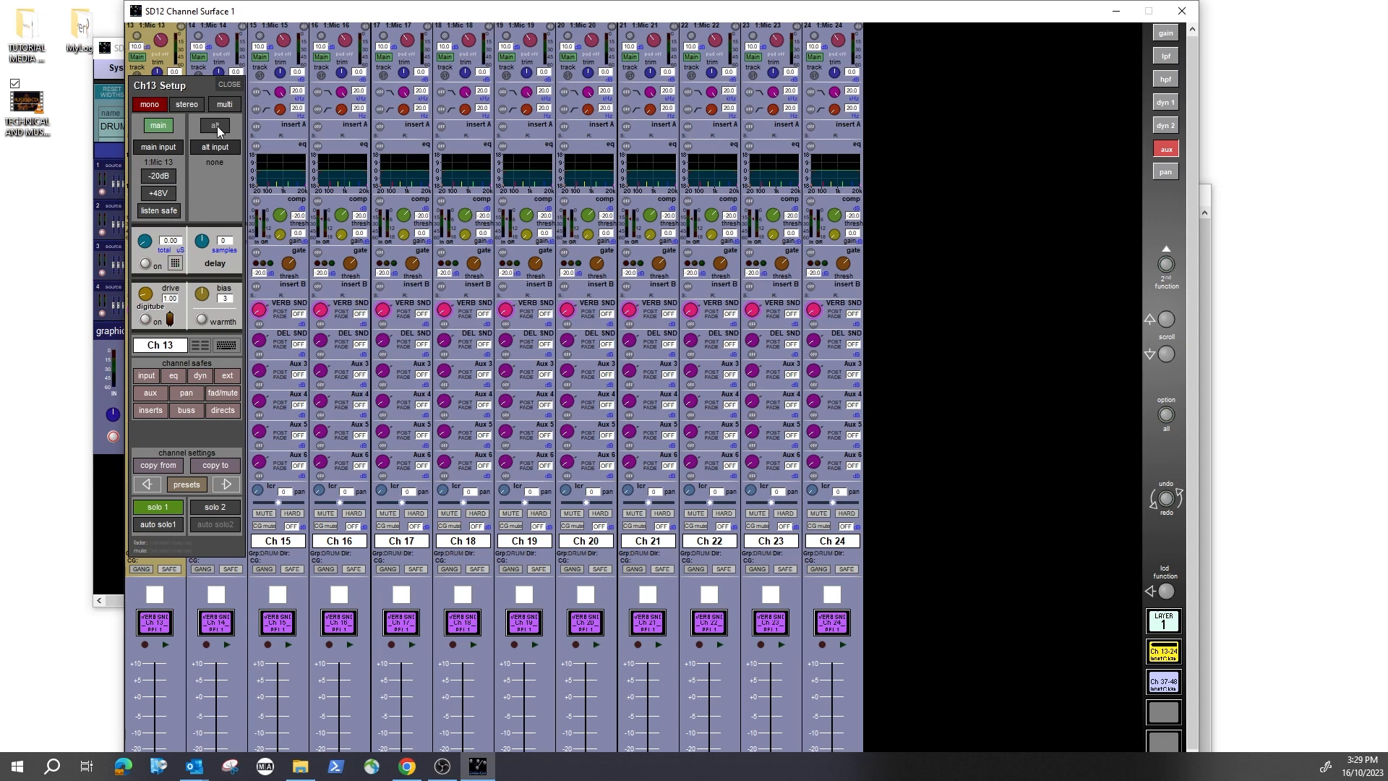
left_click(225, 149)
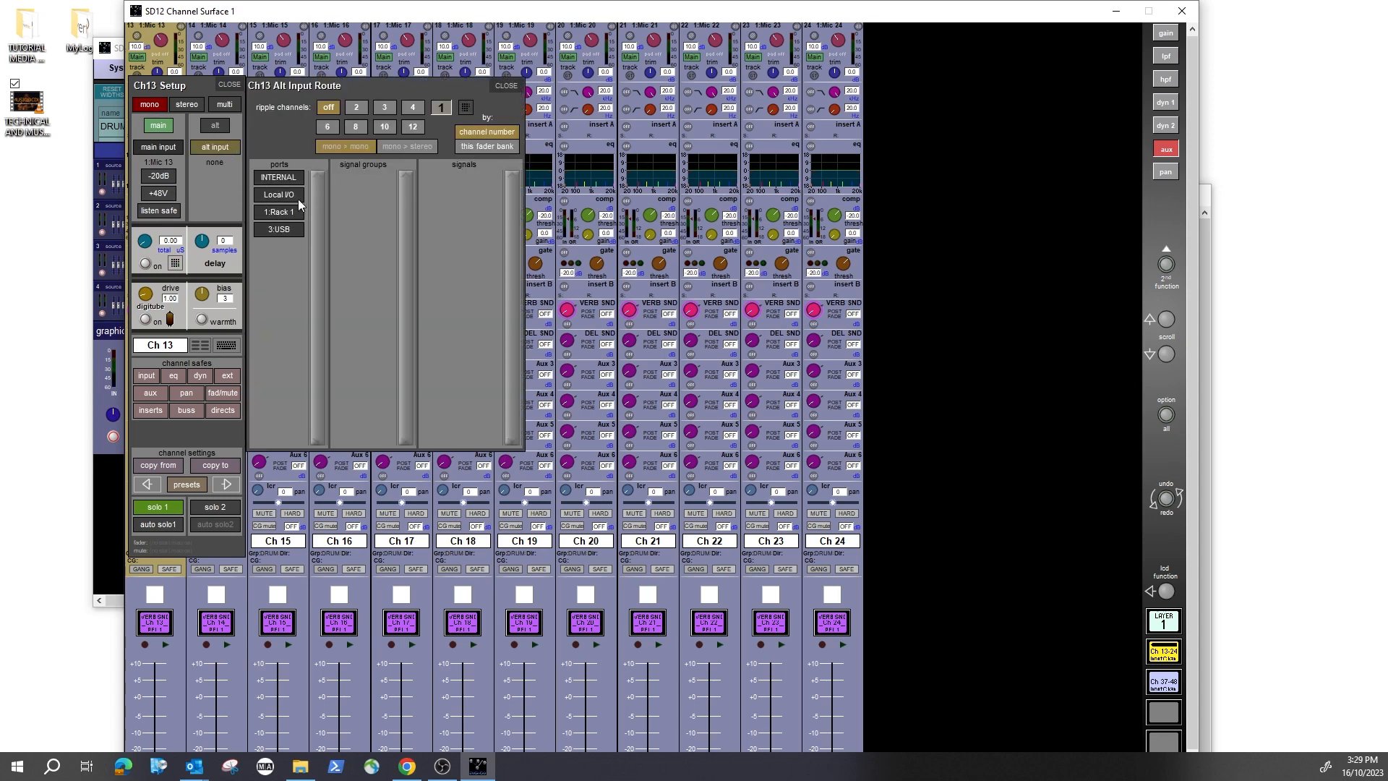
left_click(282, 178)
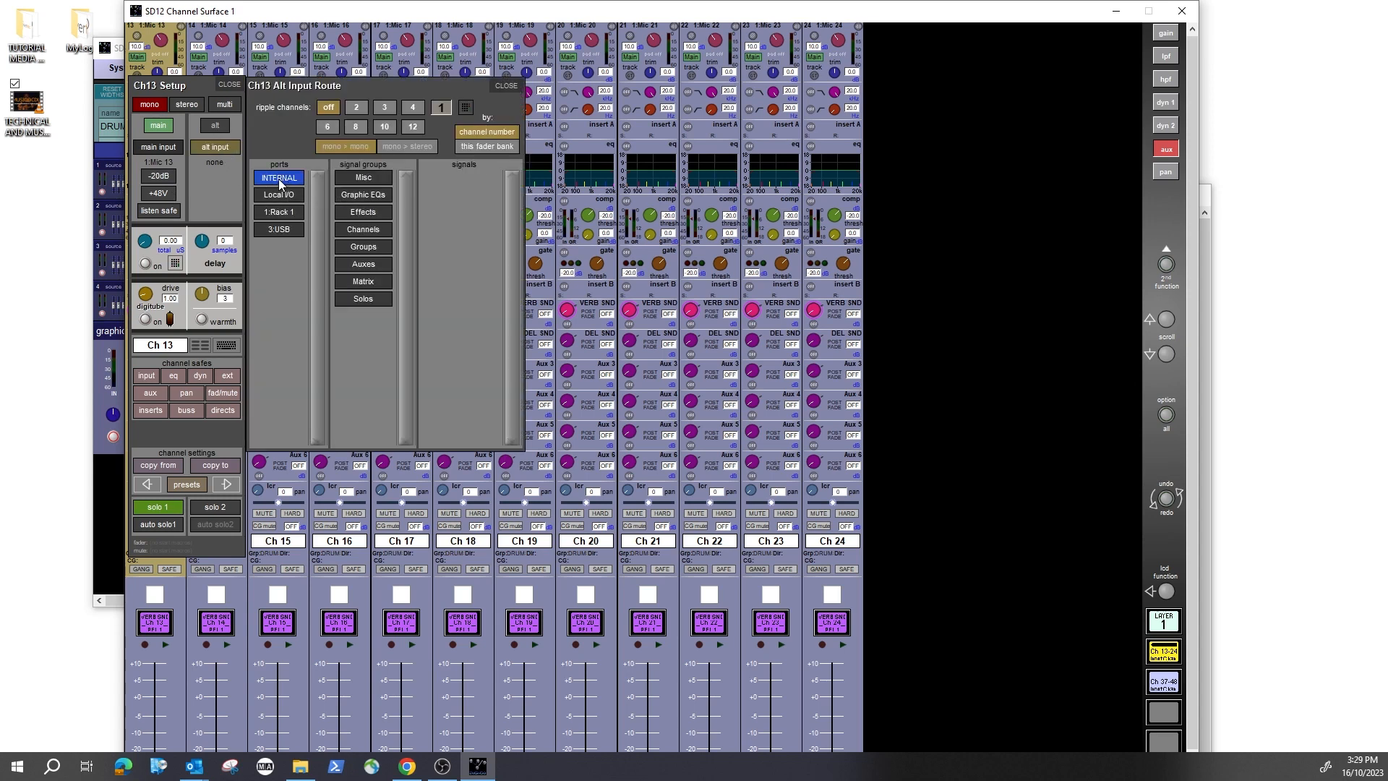
left_click(380, 229)
left_click(472, 181)
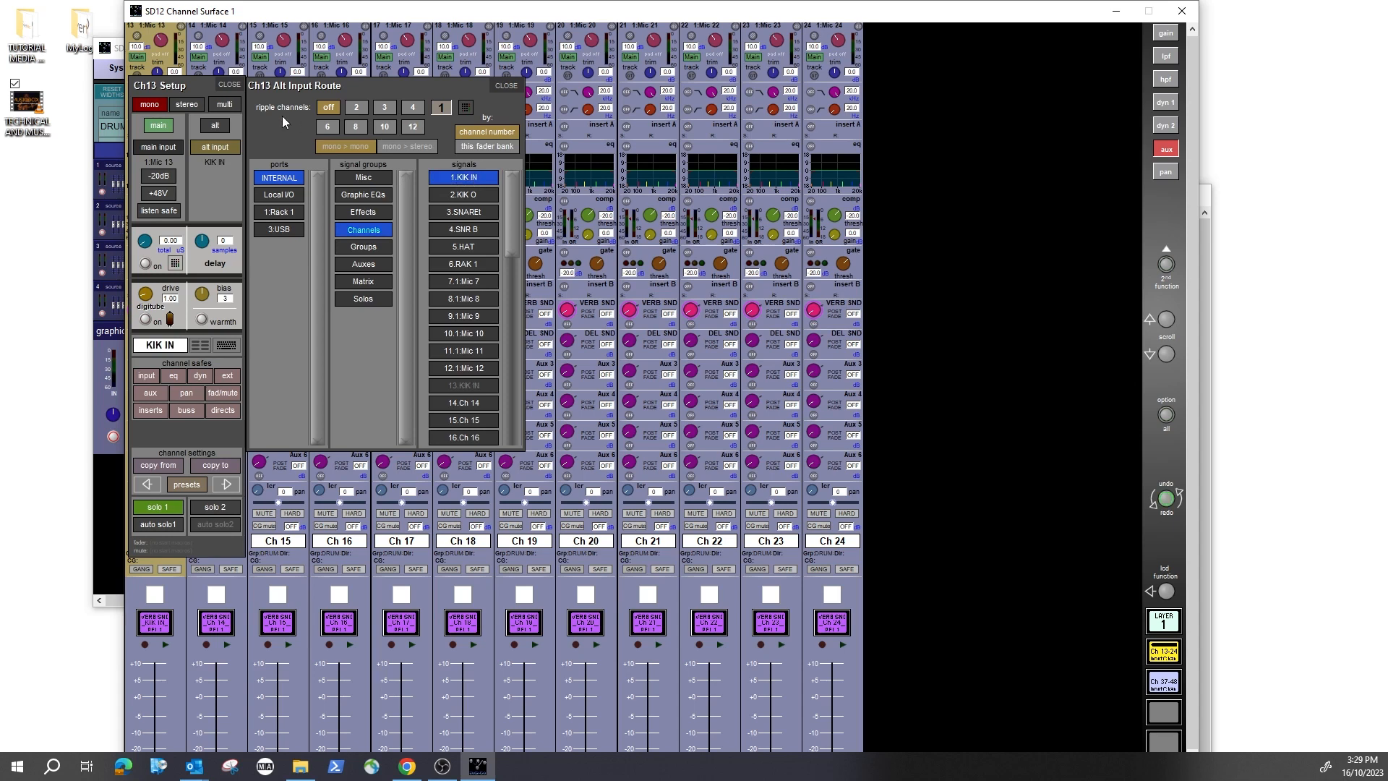
left_click(506, 86)
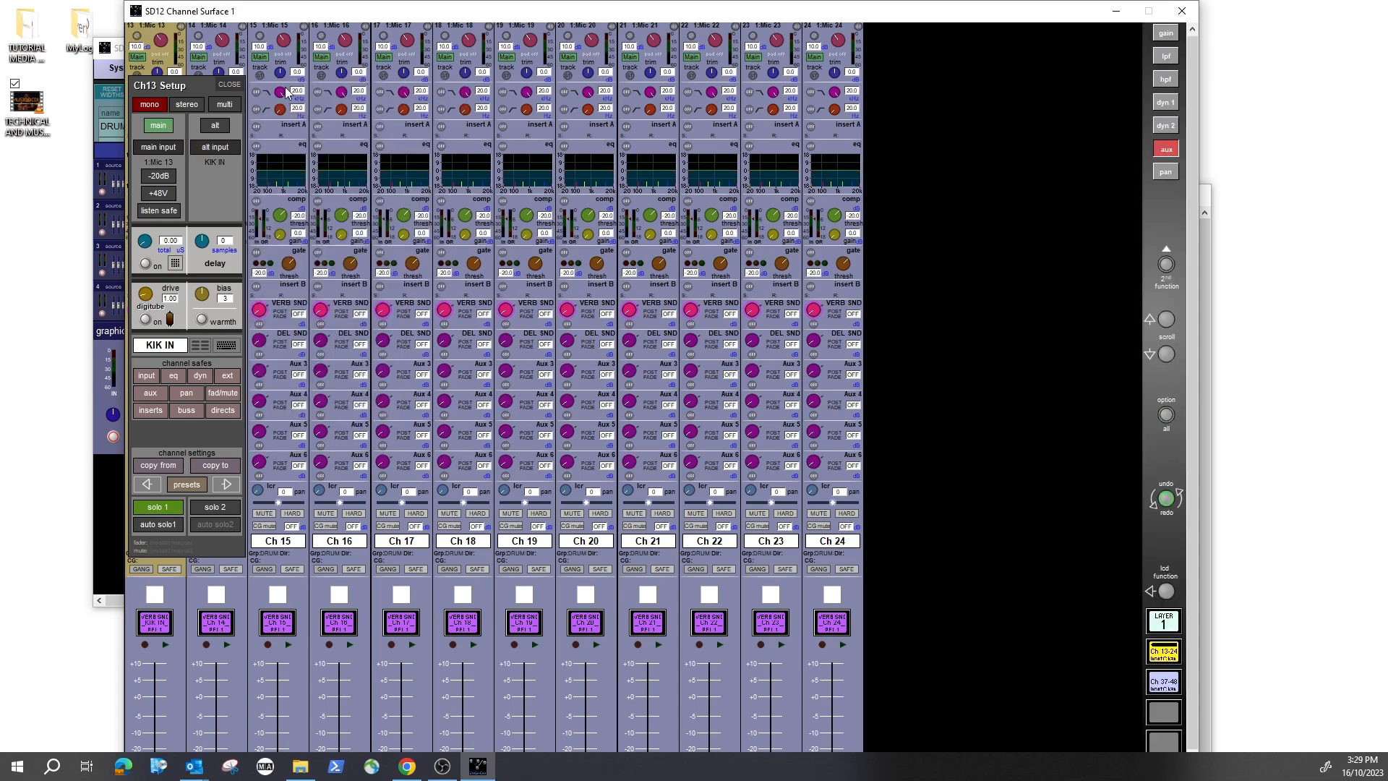
left_click(233, 86)
- Try the alternate input switch in the Ch 13 setup and close the setup
left_click(164, 95)
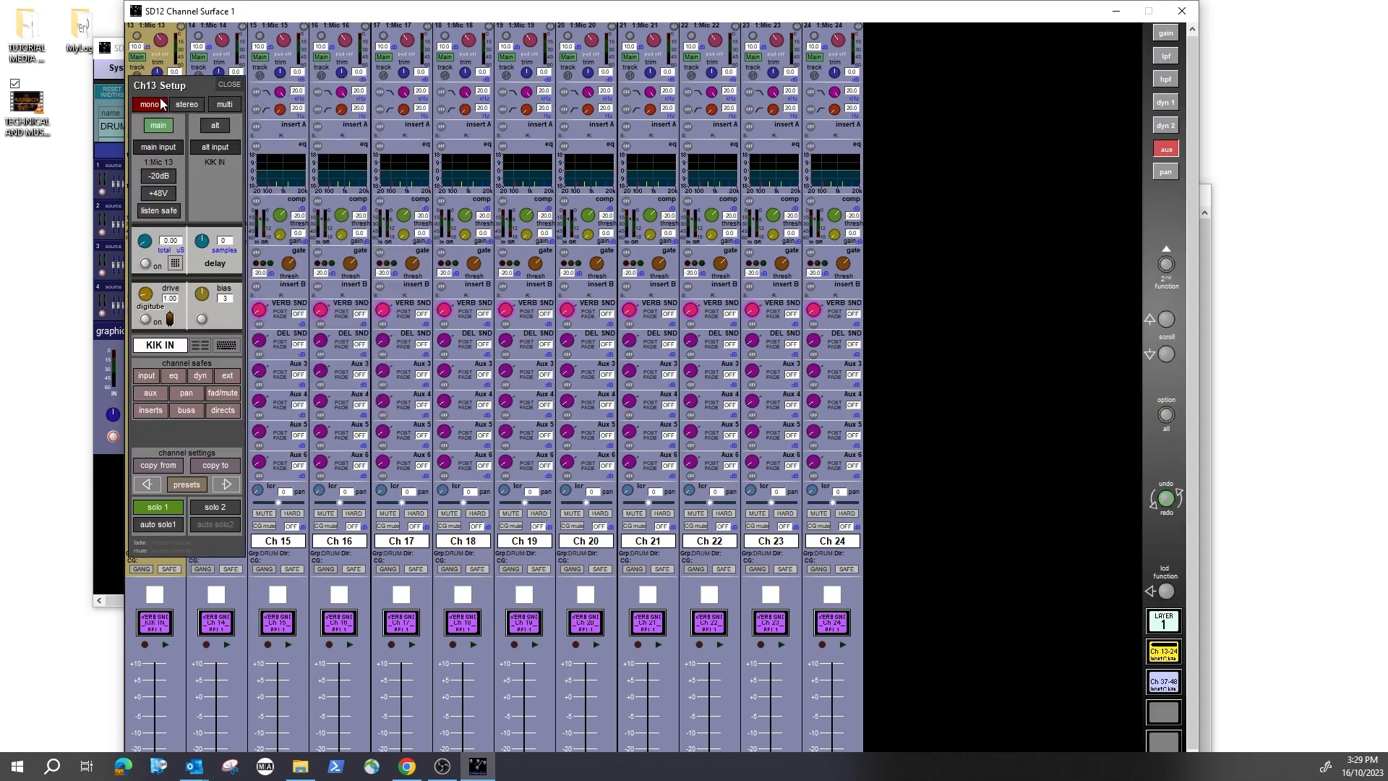
left_click(216, 127)
left_click(230, 85)
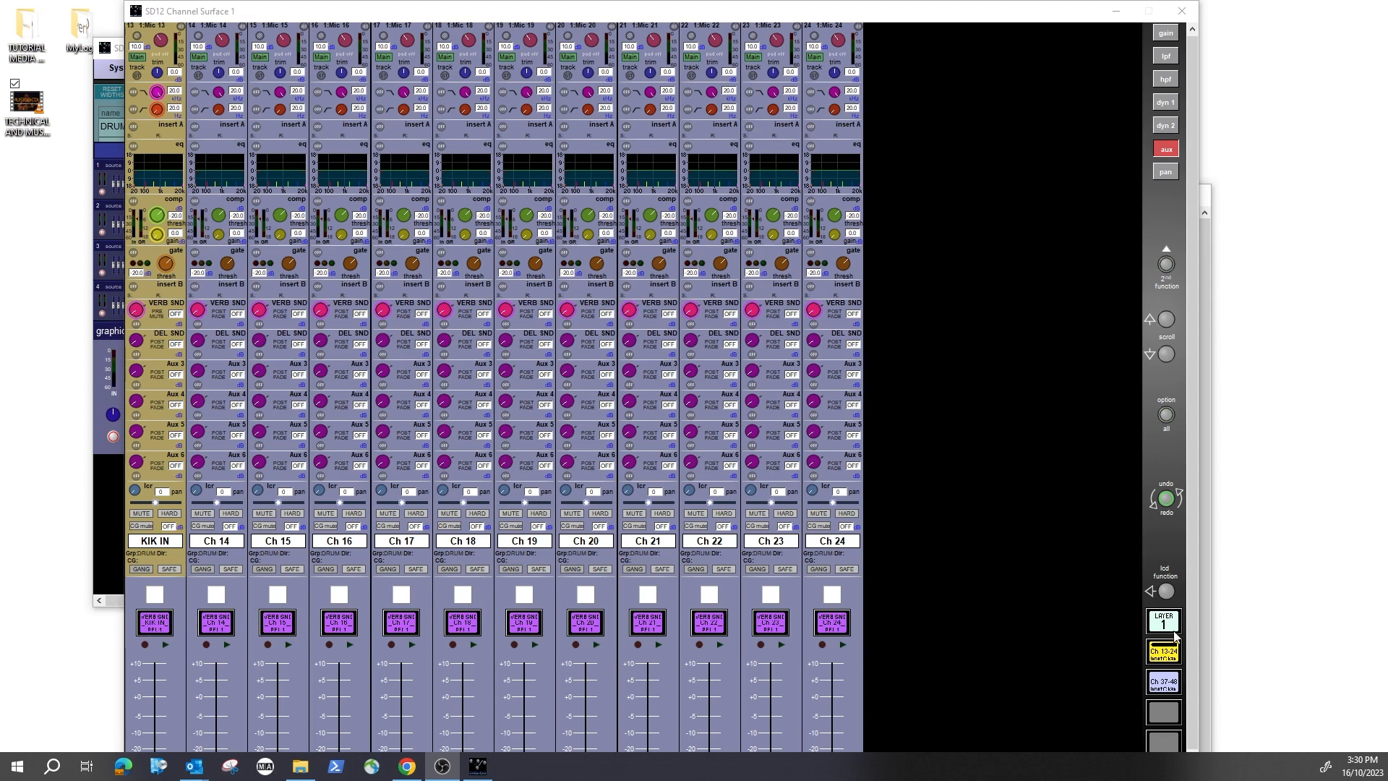
- Bring Channel Surface 2 into view and clear the solo on the VERB SND aux
left_click_drag(954, 8, 813, 87)
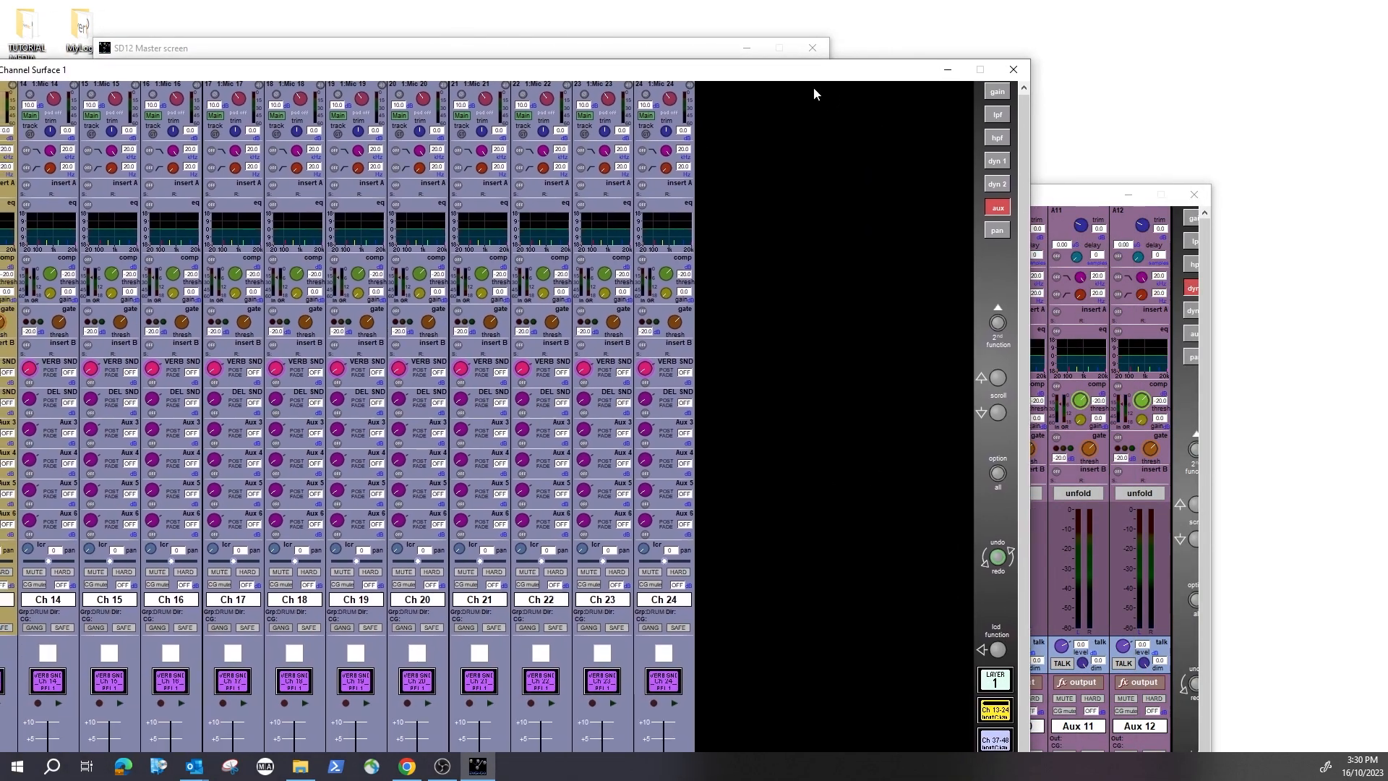
left_click(1078, 195)
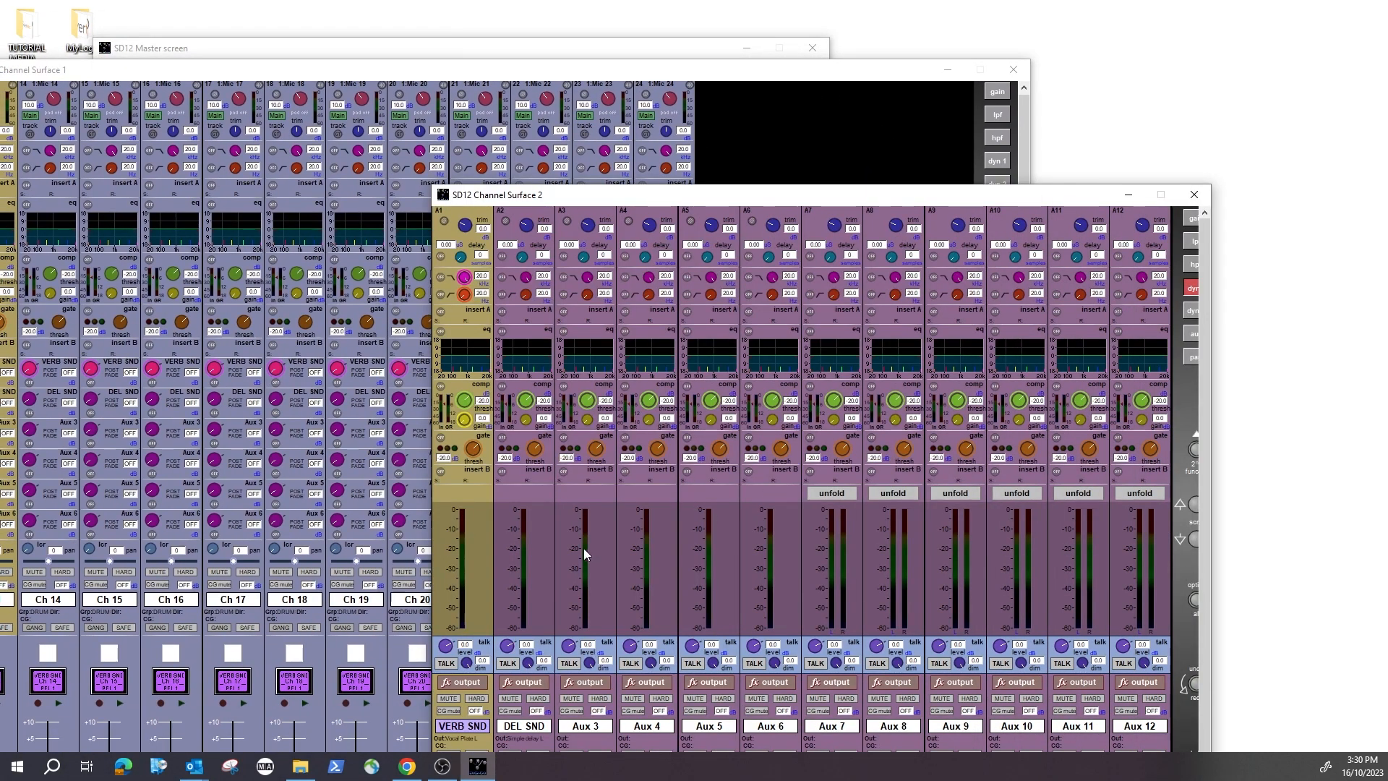
left_click_drag(1092, 196, 1099, 43)
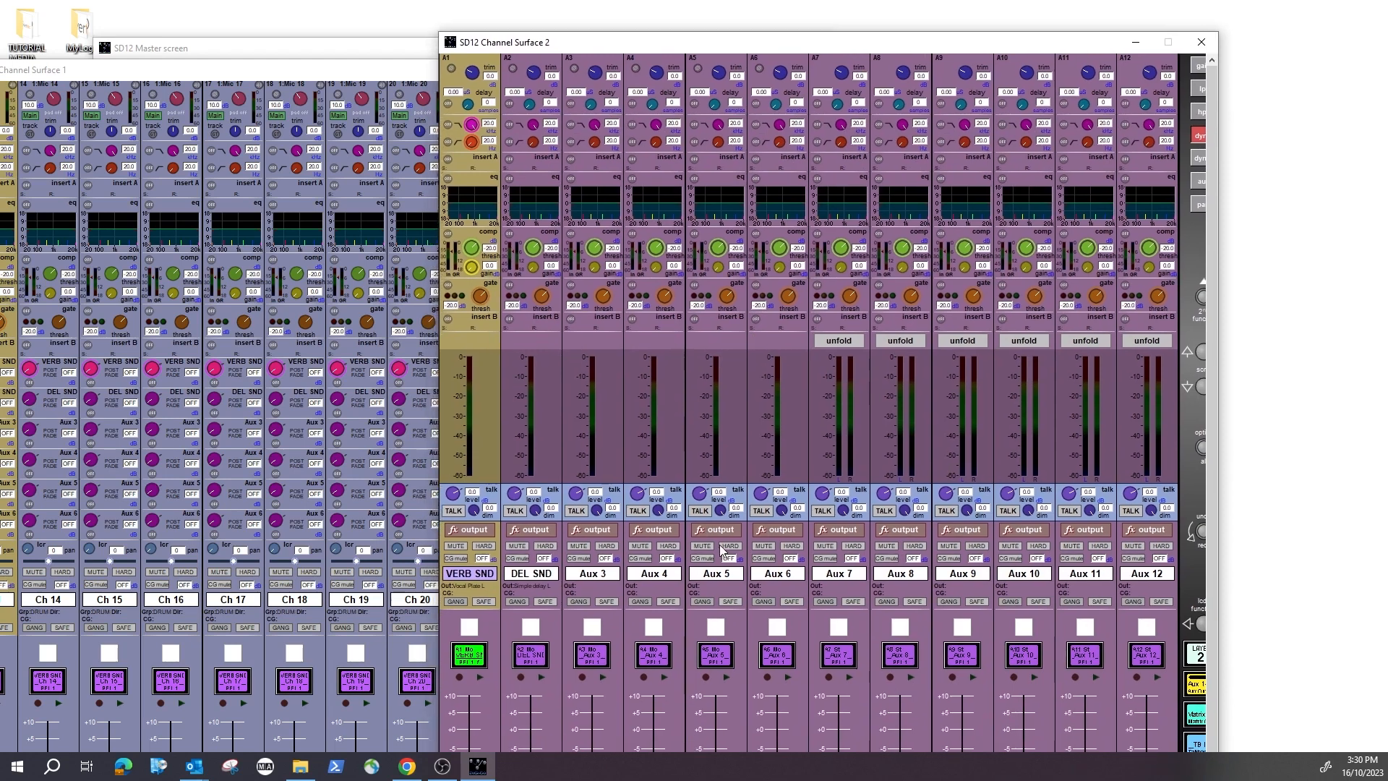
left_click(468, 655)
- Return to Channel Surface 1, reposition its window, and solo Ch 15 and KIK IN
left_click(109, 692)
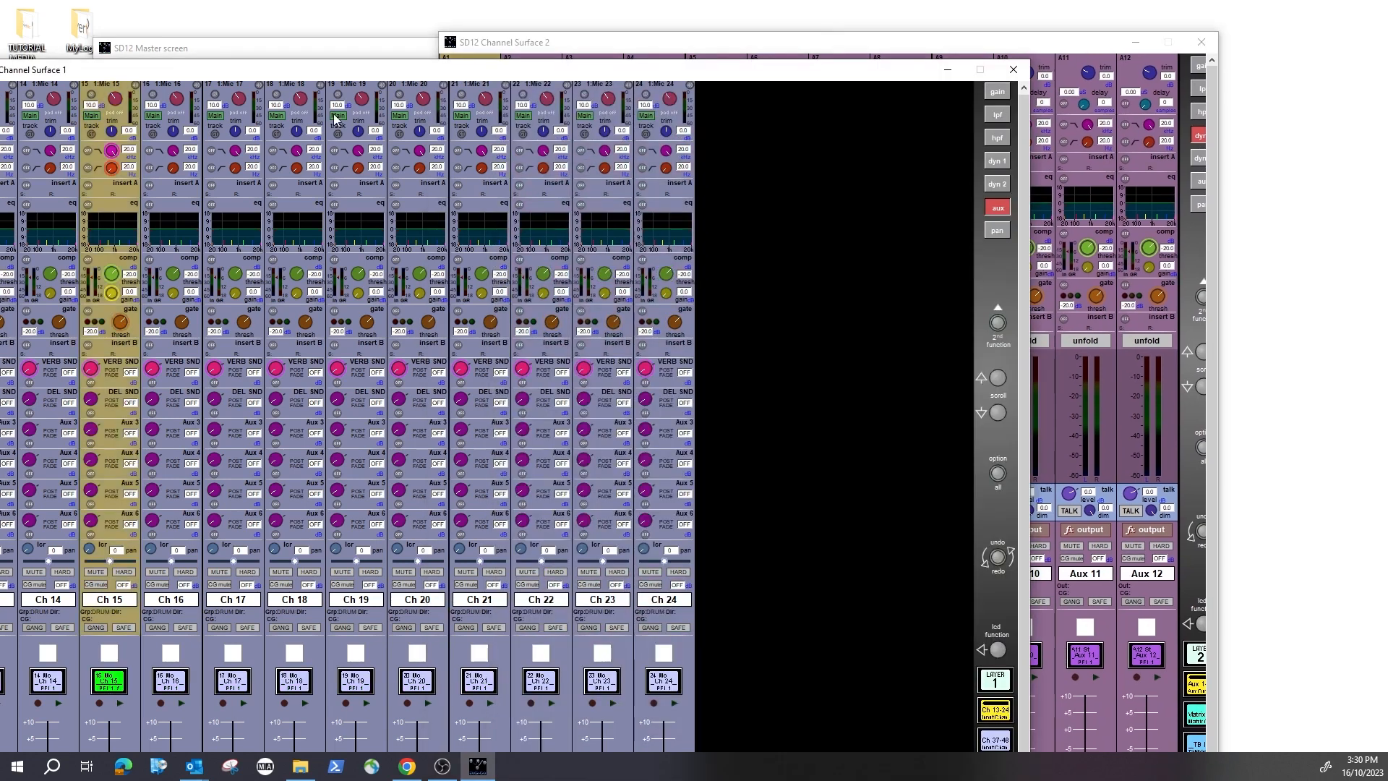
left_click_drag(318, 73, 455, 15)
left_click(136, 624)
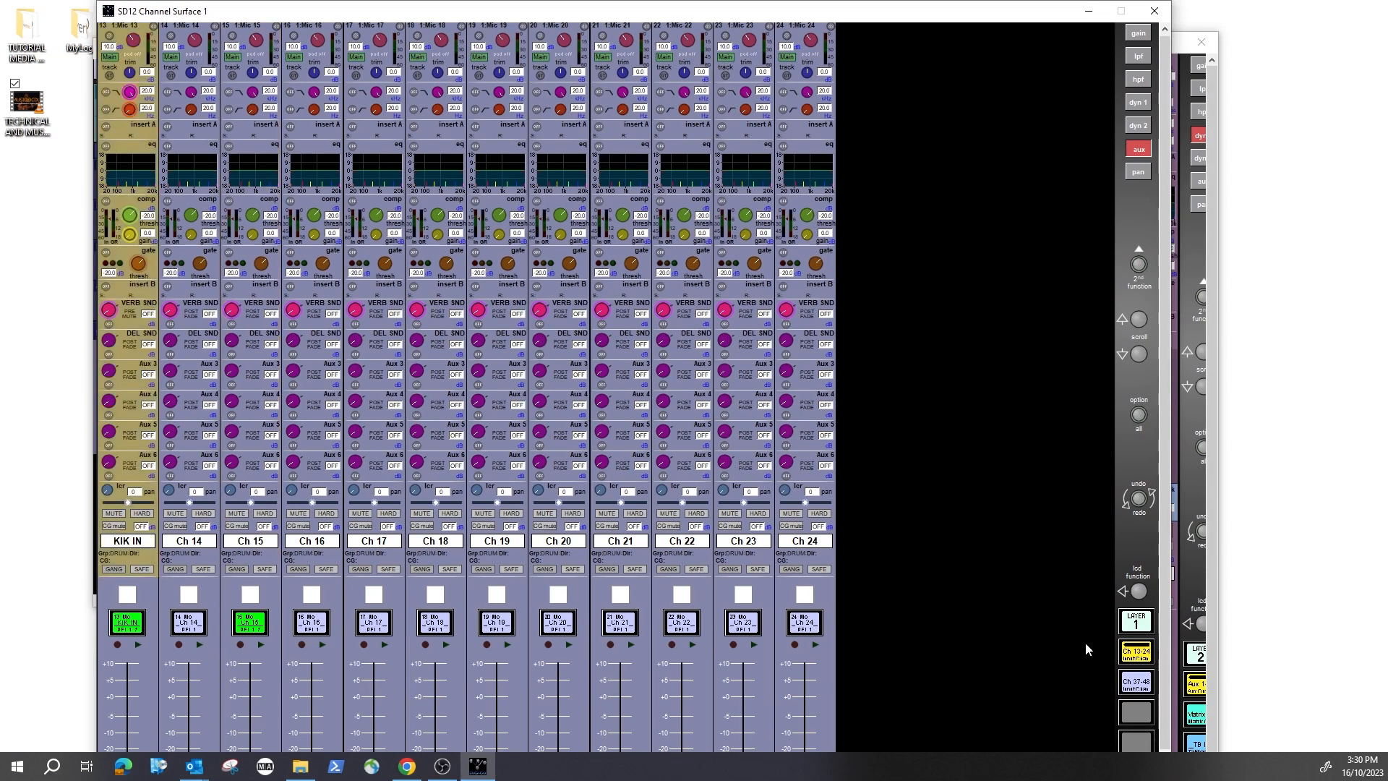
- Use Move Faders to shift KIK IN and its following channels to start at the third fader, and return the LCD function to Solo
left_click(1140, 592)
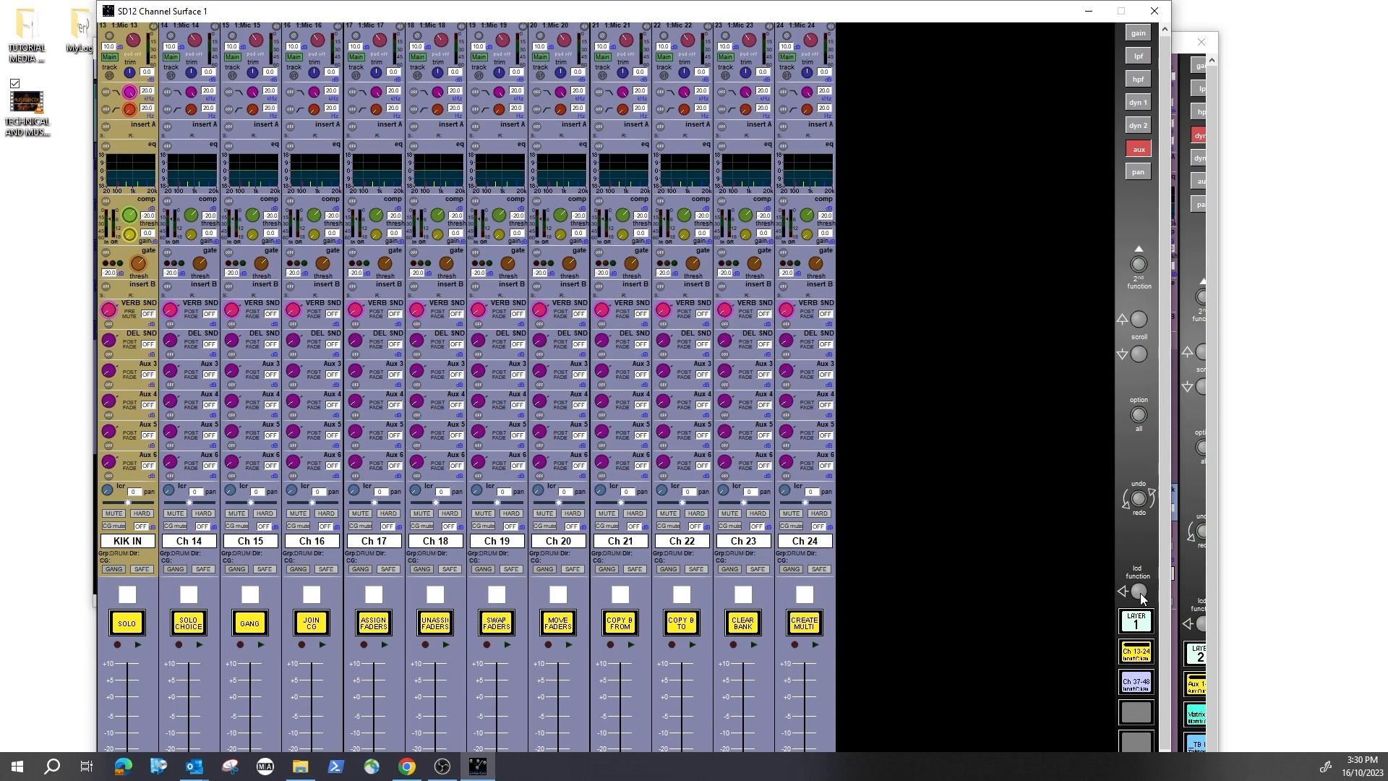
left_click(561, 626)
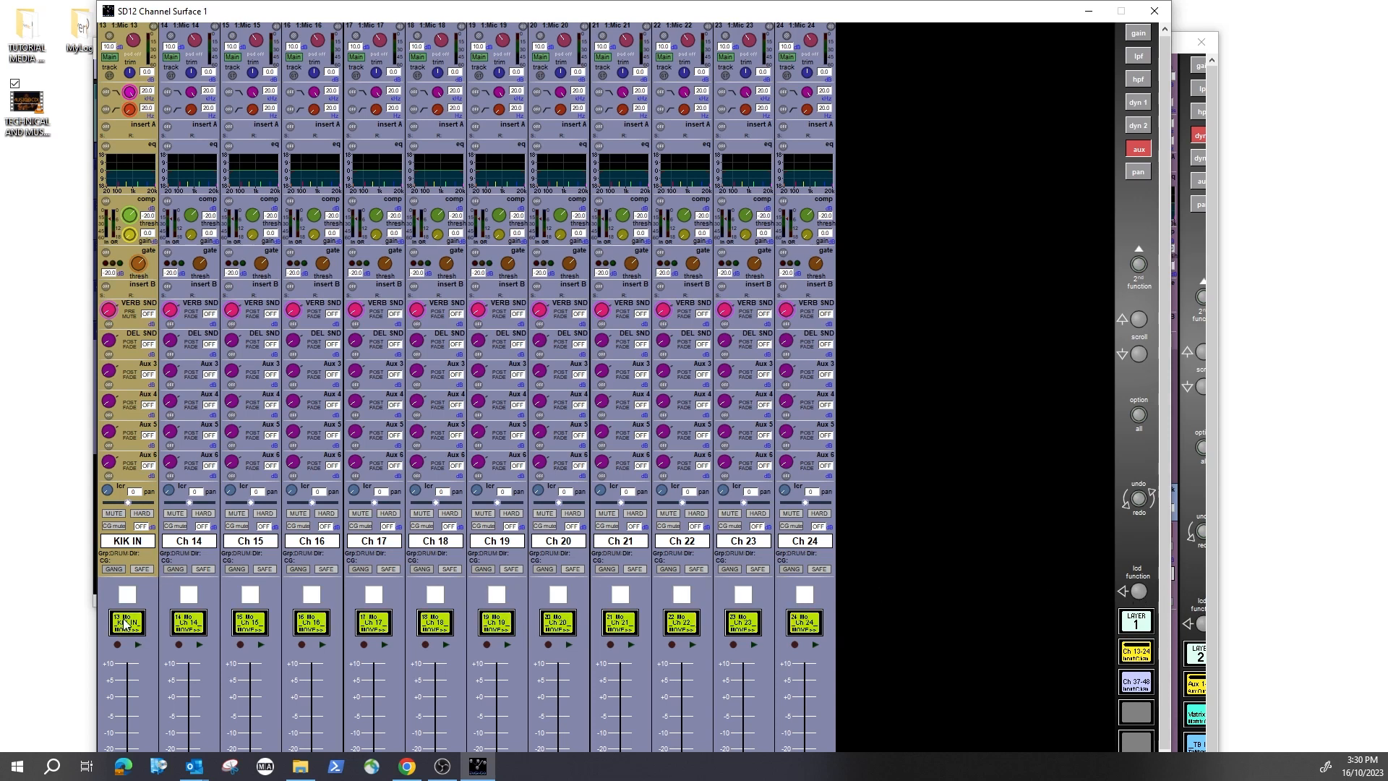
left_click(126, 623)
left_click(185, 623)
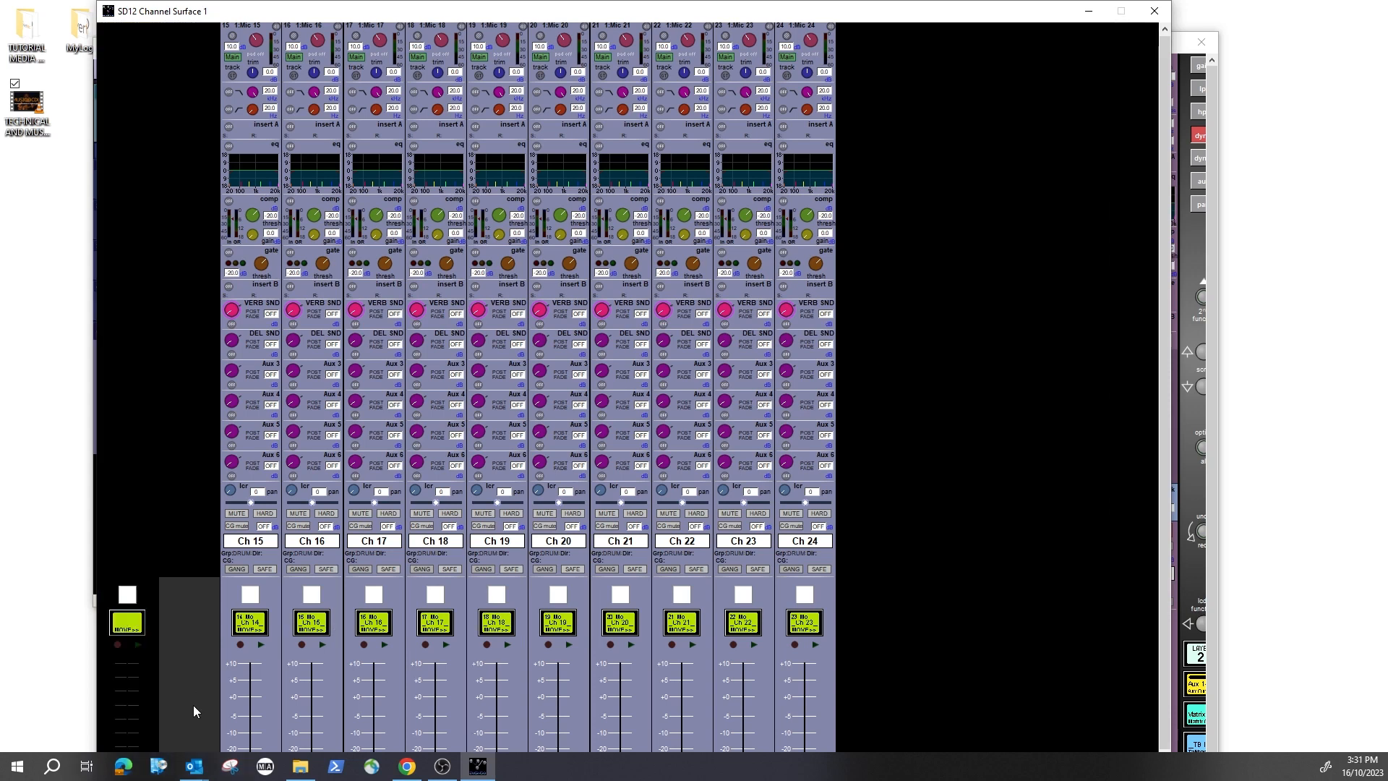
left_click(1138, 593)
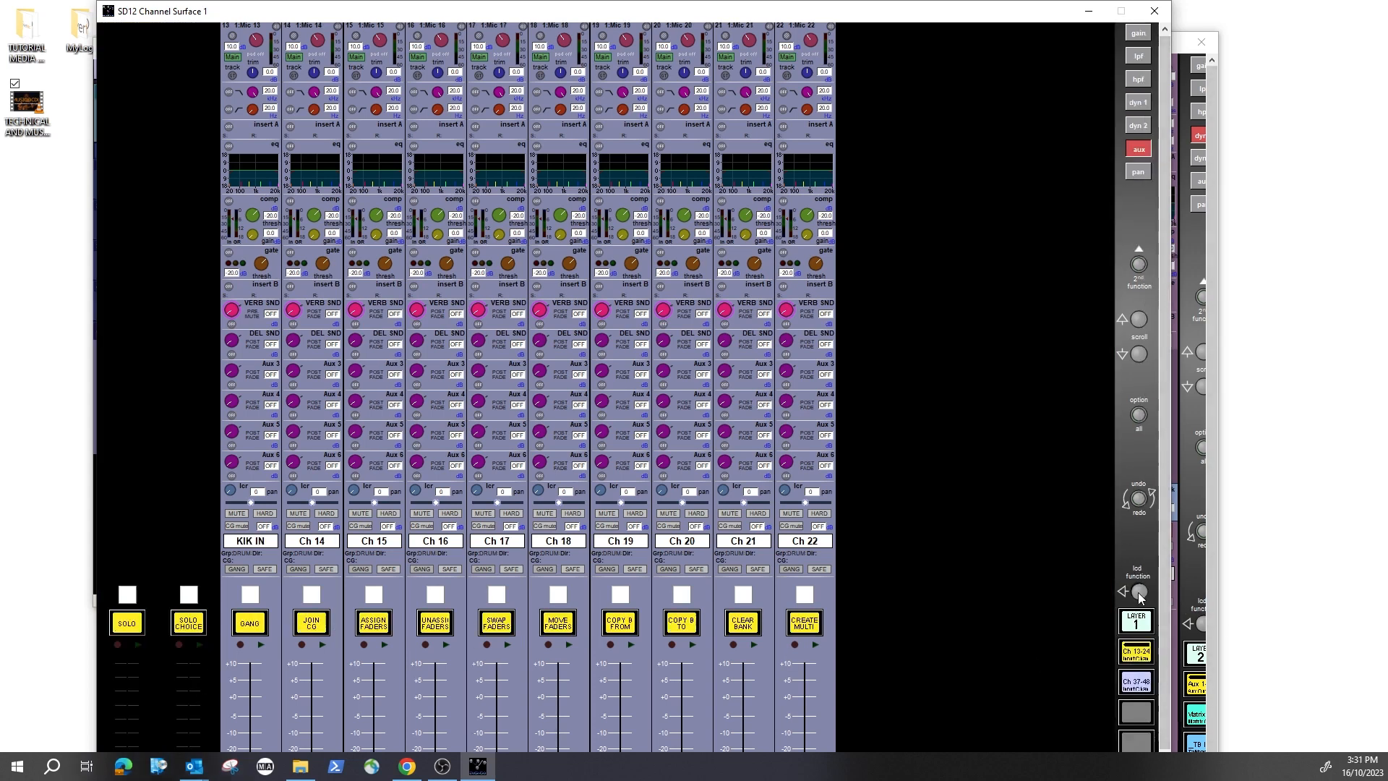
left_click(133, 623)
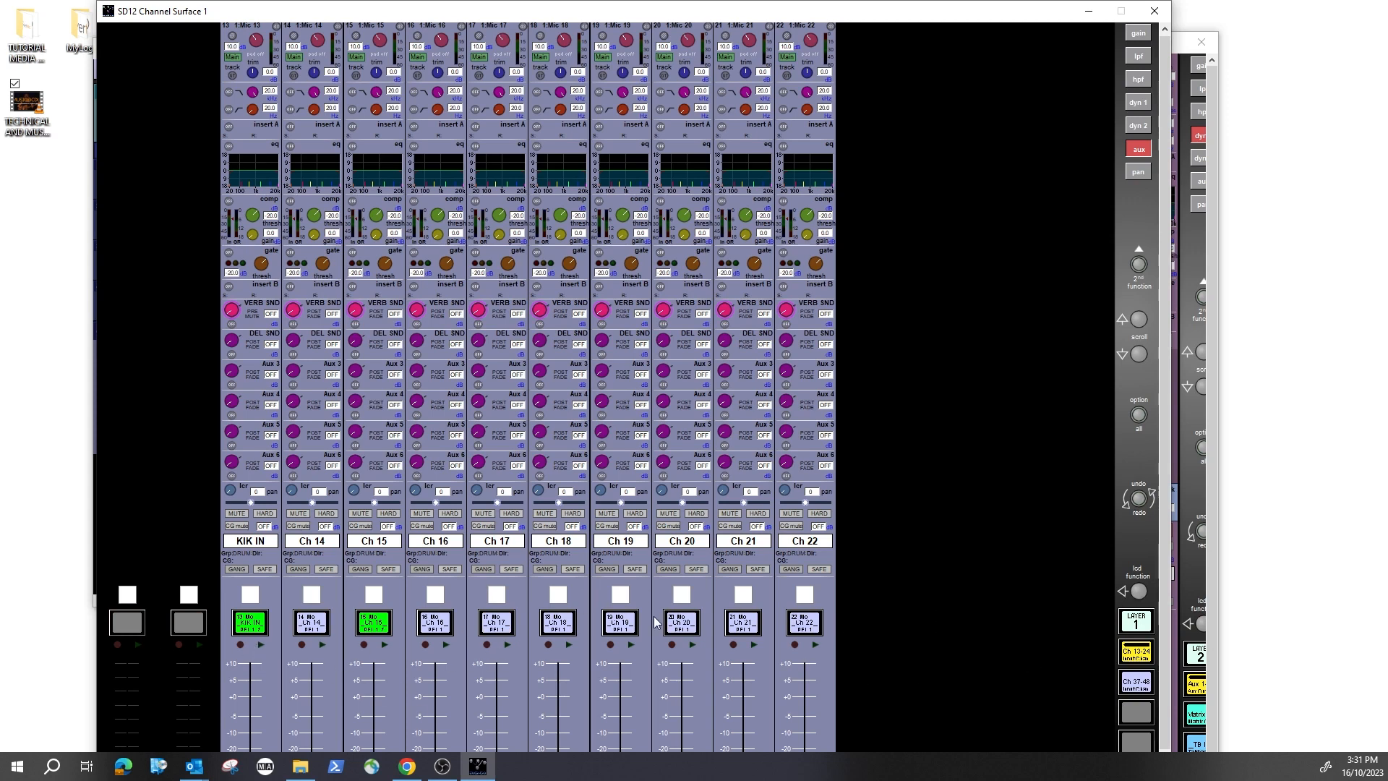
- Use Unassign Faders to remove Ch 16 and Ch 17 from the bank, and return the LCD function to Solo
left_click(1140, 591)
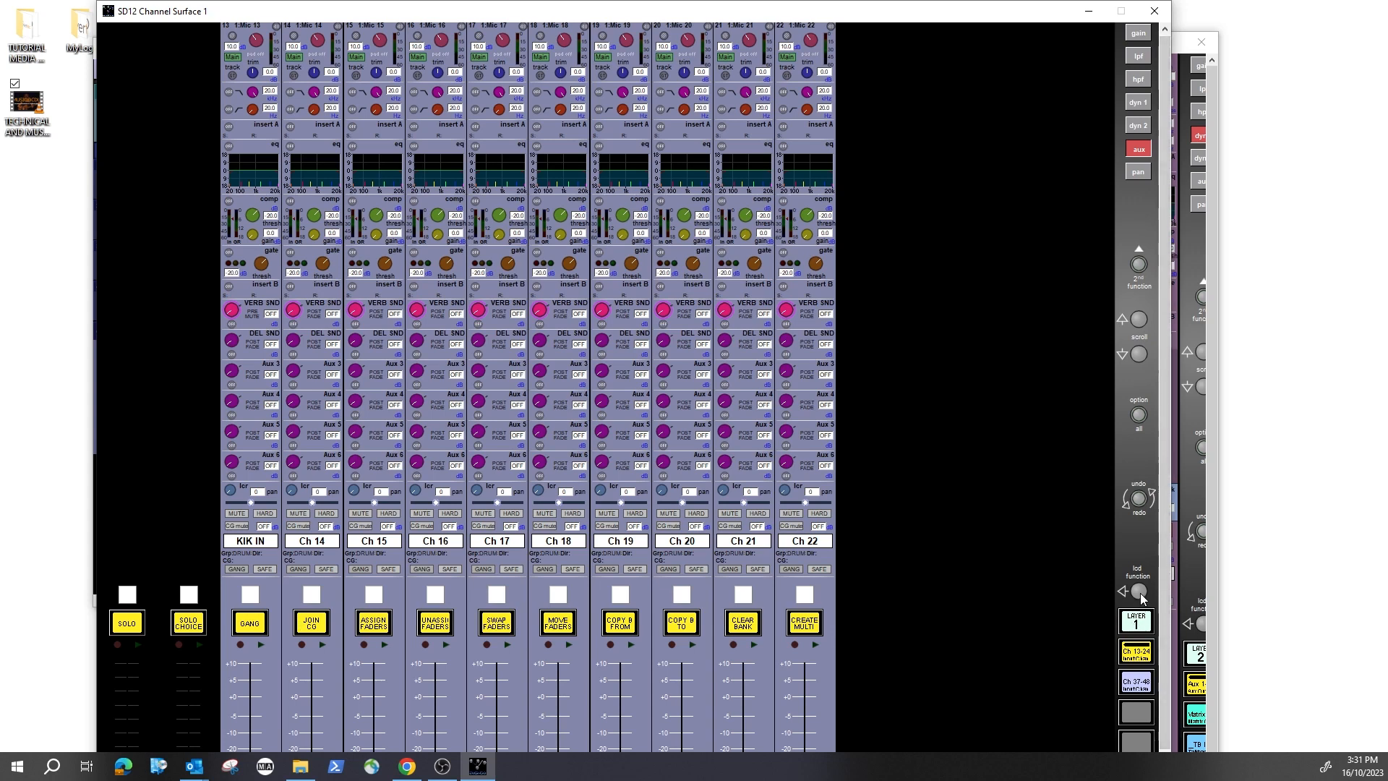
left_click(441, 626)
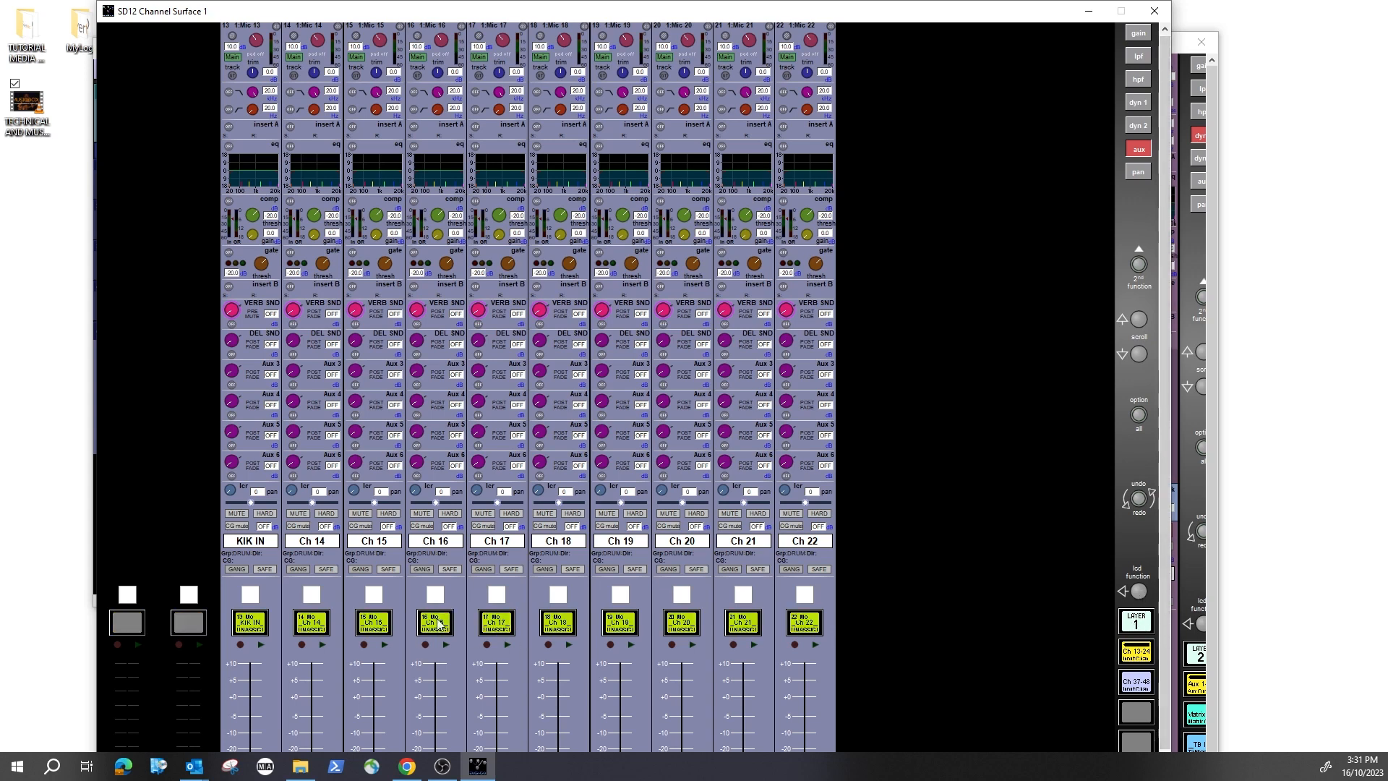
left_click(435, 628)
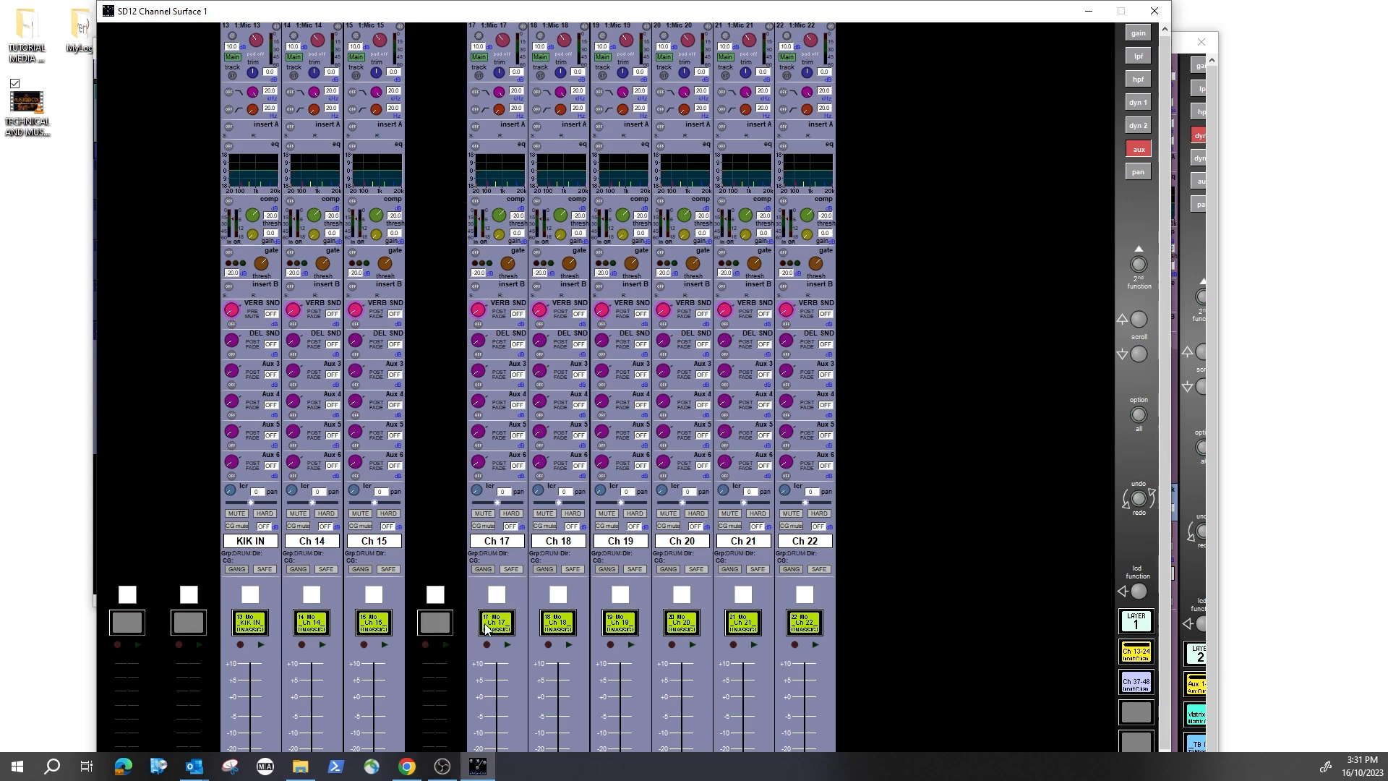
left_click(493, 627)
left_click(1138, 592)
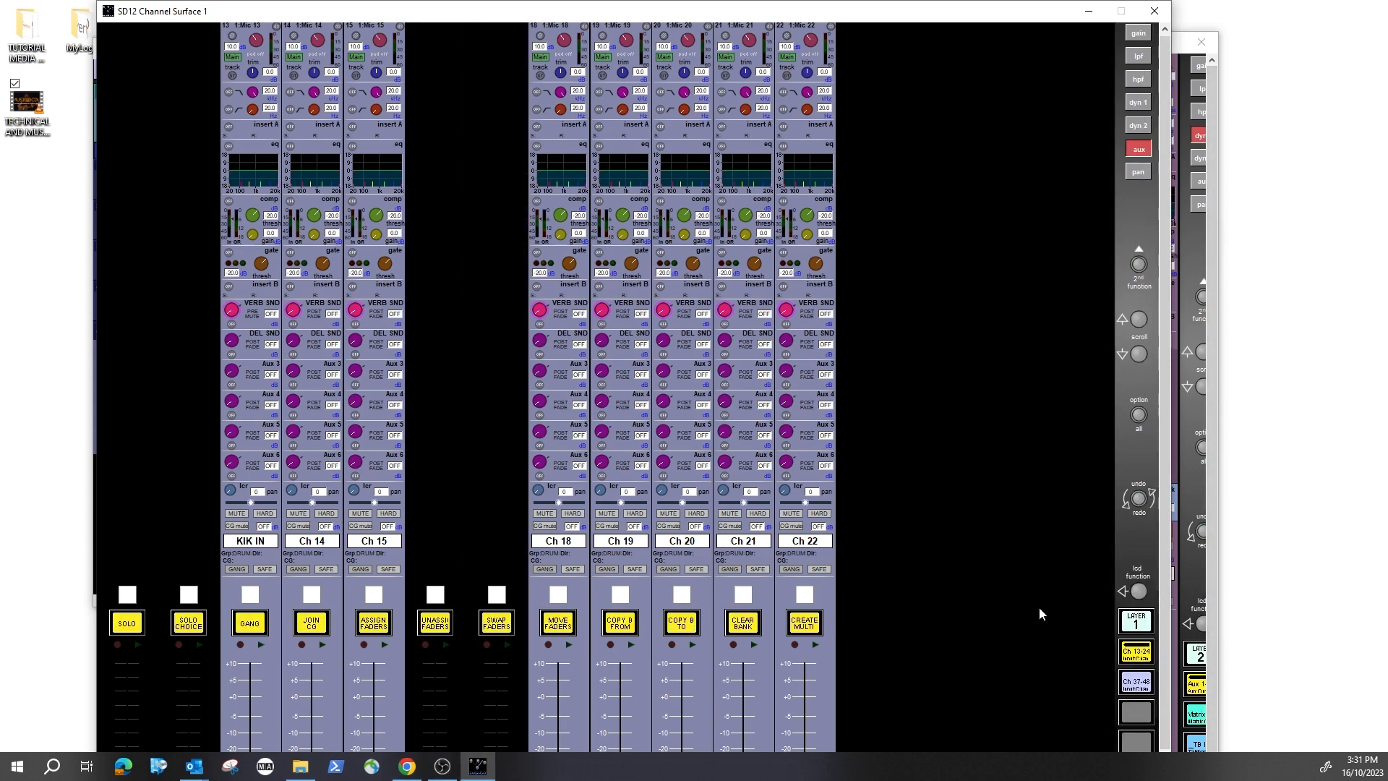
left_click(125, 625)
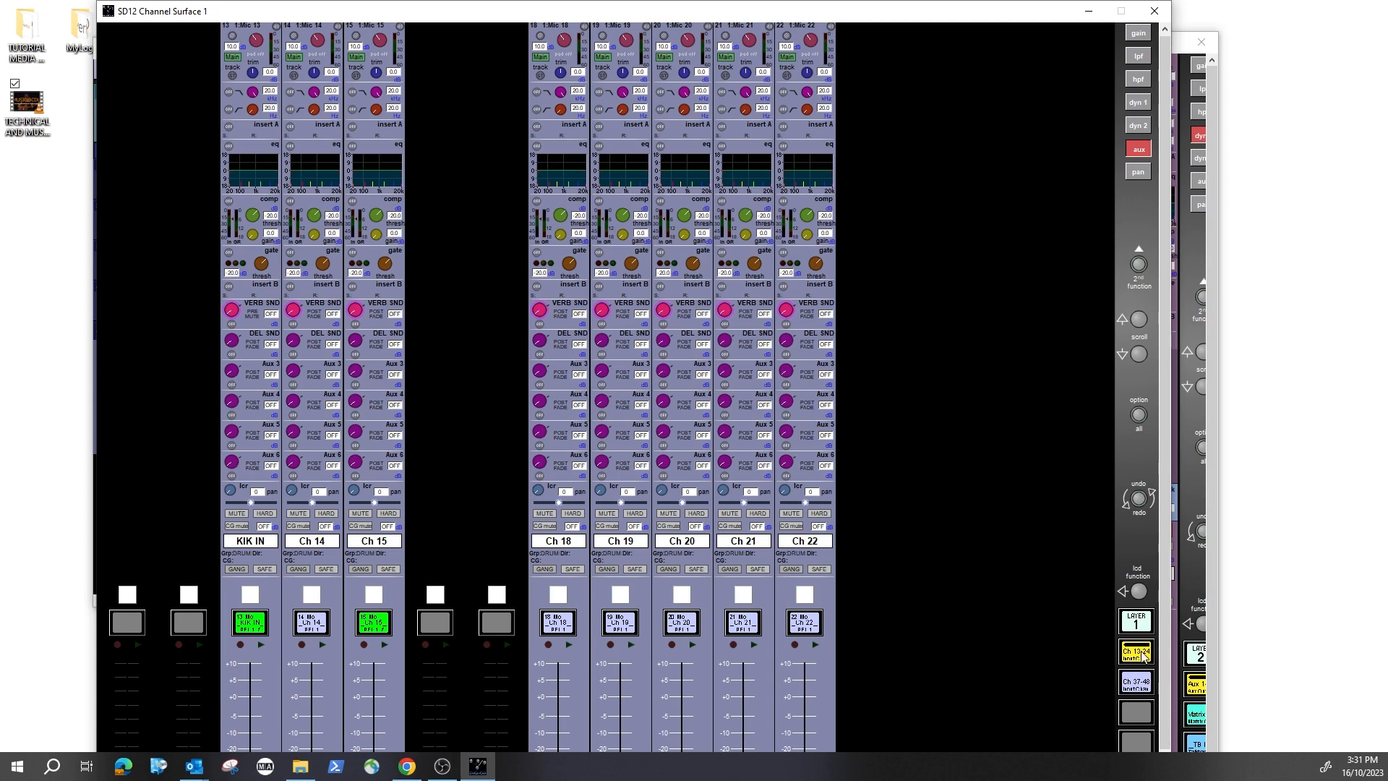
- Display the Ch 37-48 bank on Channel Surface 1, look at layer 2, and return to layer 1
left_click(1140, 684)
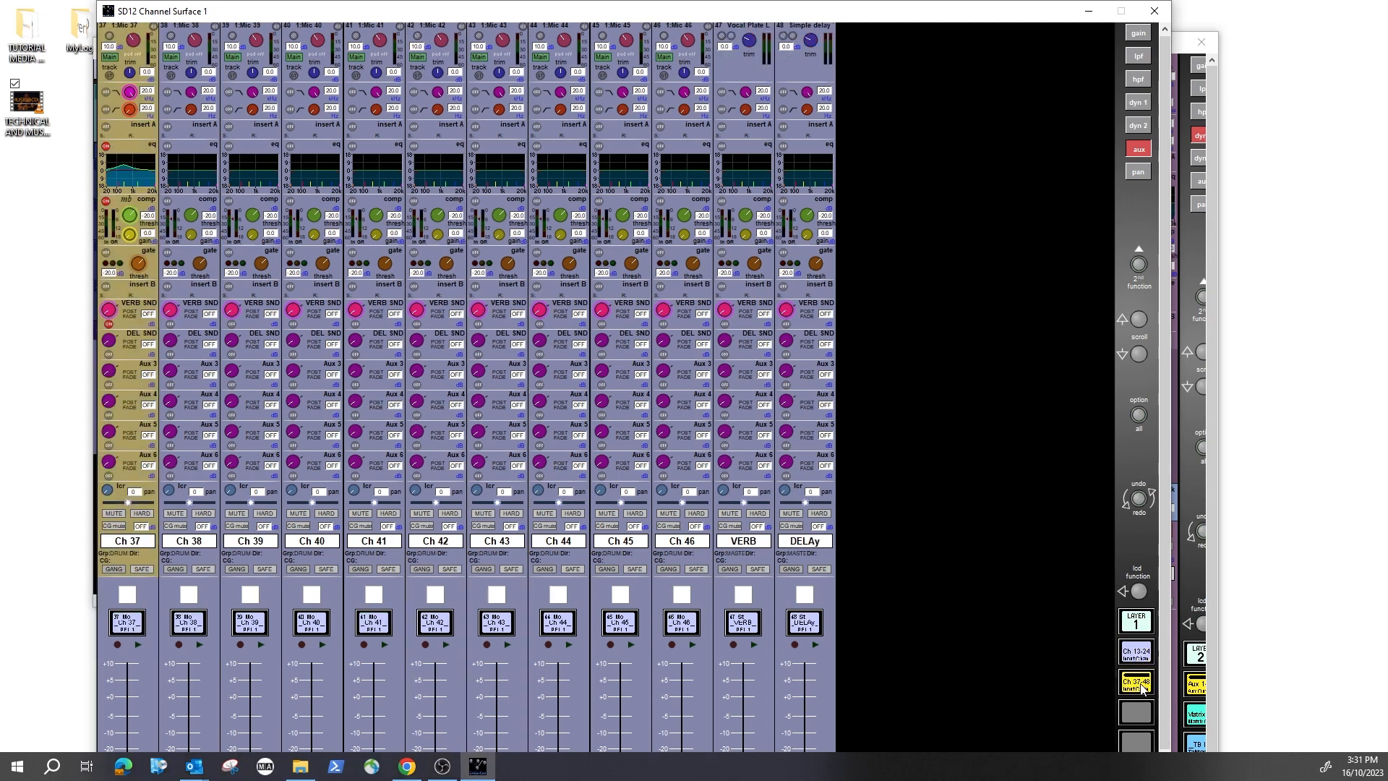
left_click(1134, 621)
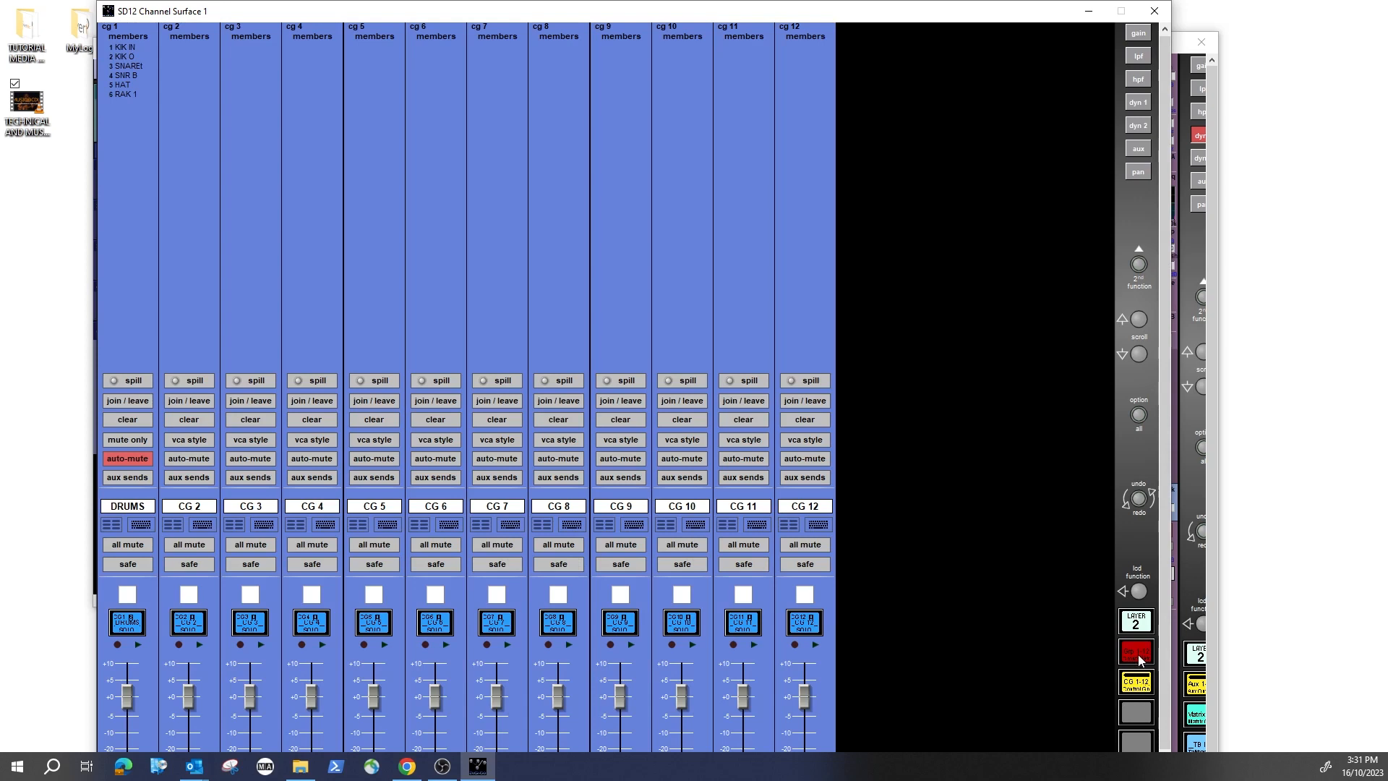
left_click(1140, 626)
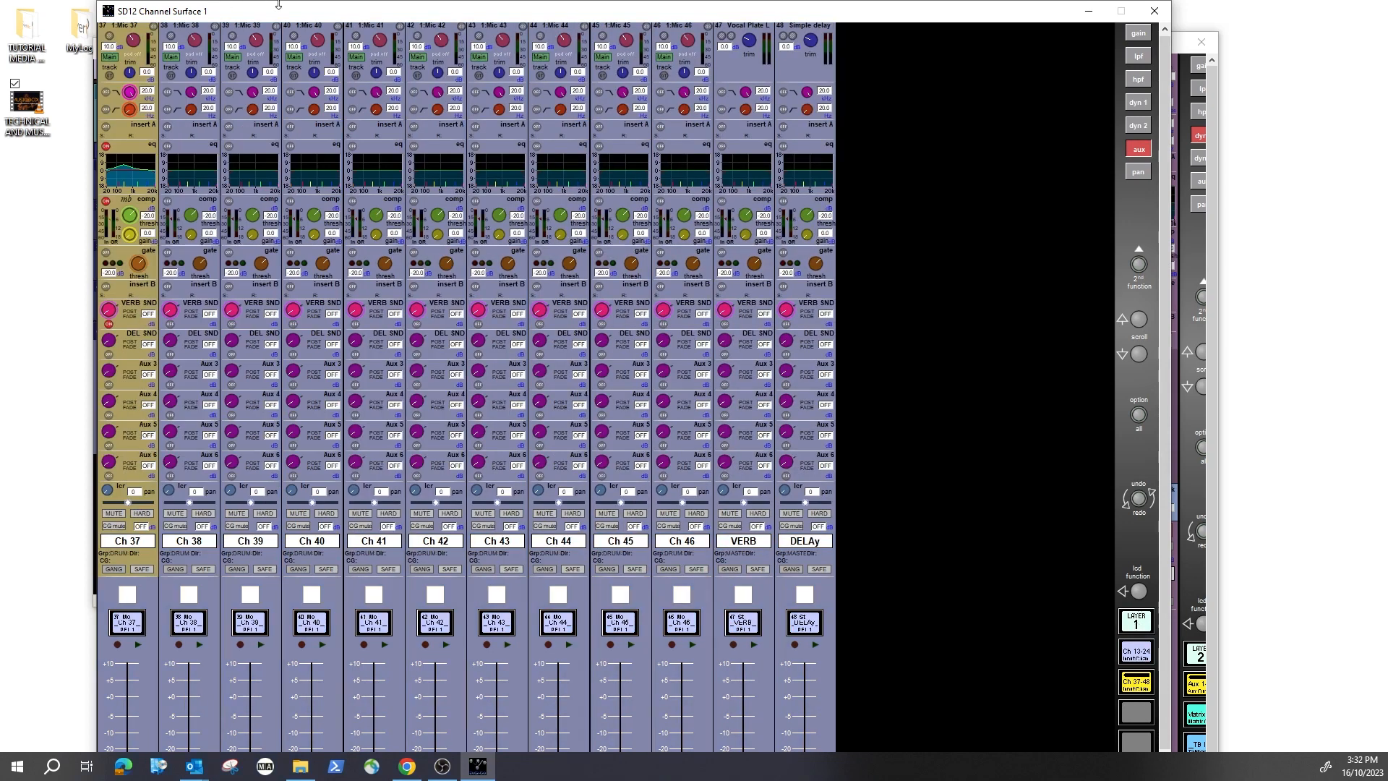
- Bring the Master screen forward, open Fader Banks, and copy the Aux 1-12 bank to the third slot of right layer 2
left_click_drag(322, 16, 356, 121)
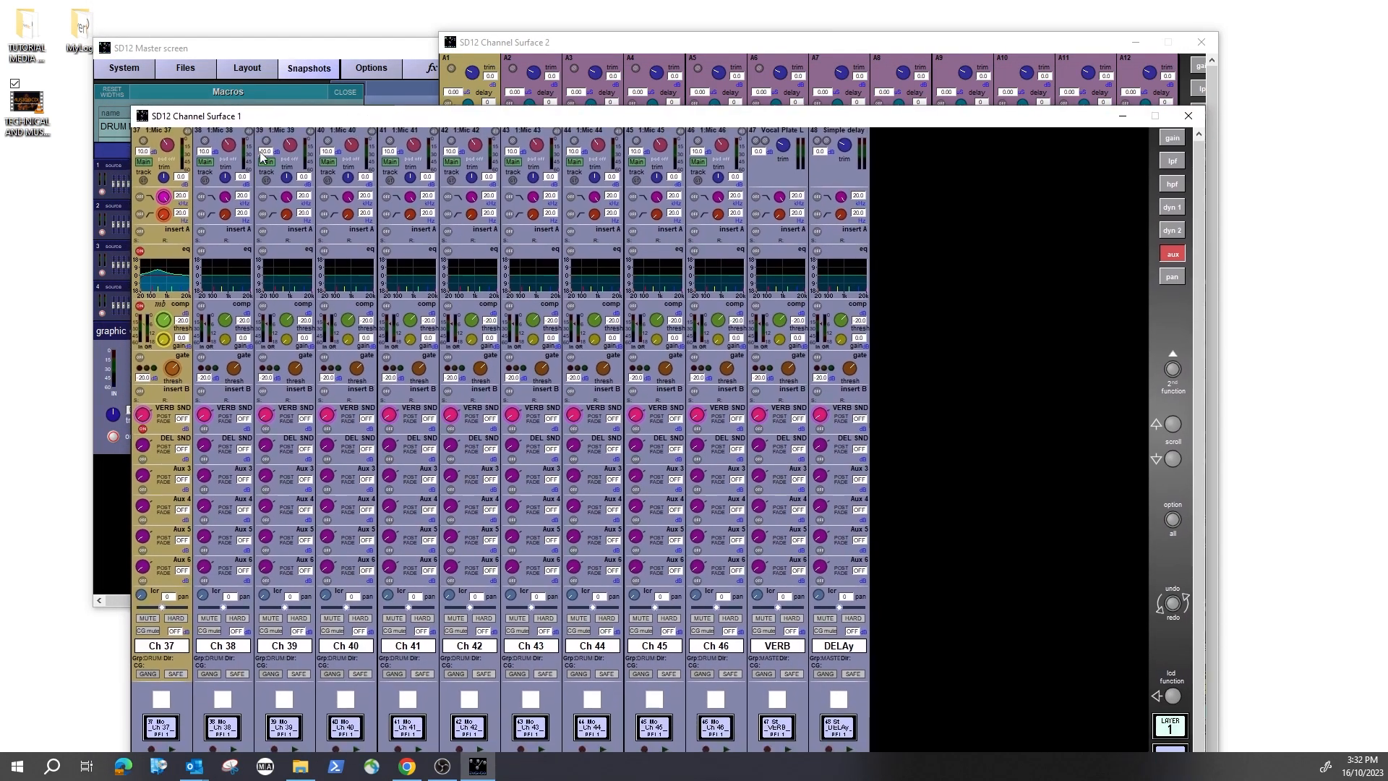
left_click_drag(297, 55, 512, 69)
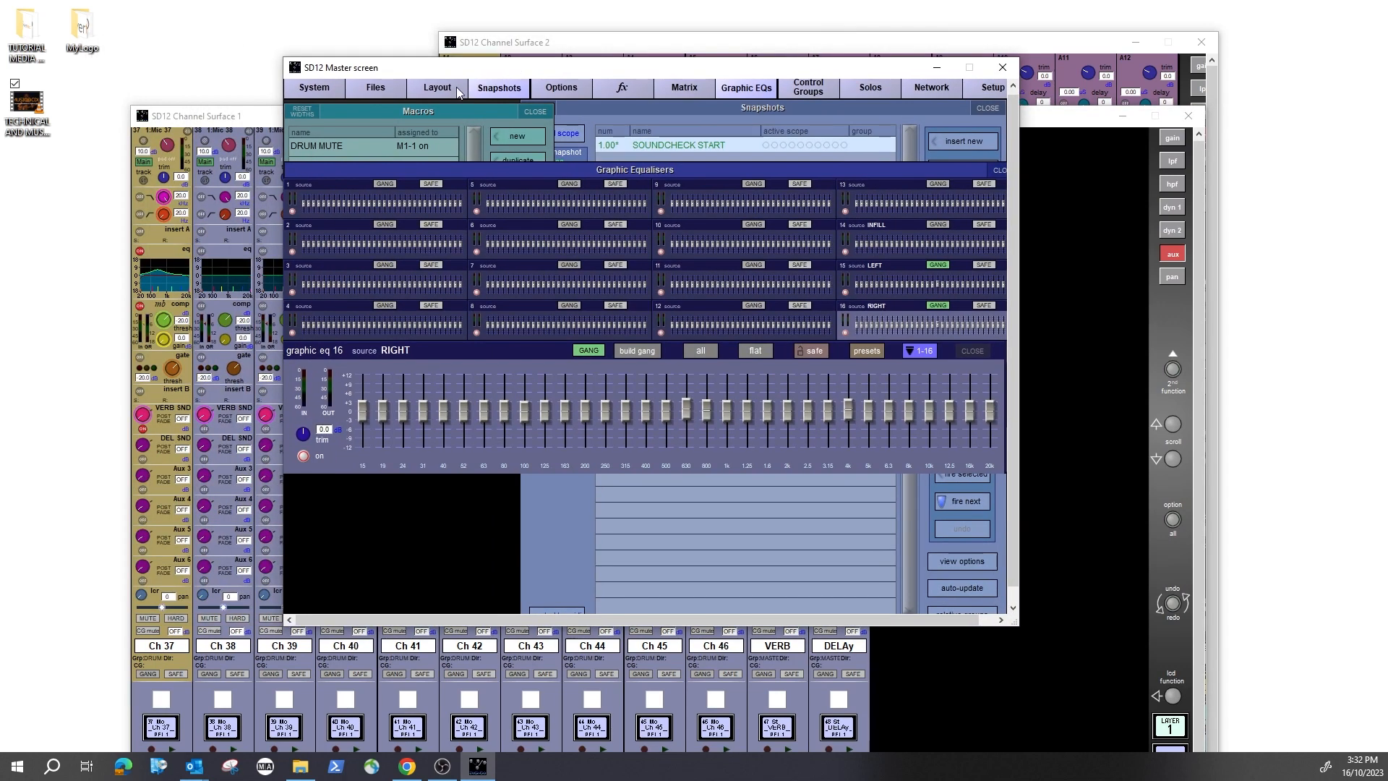
left_click(448, 89)
left_click(443, 114)
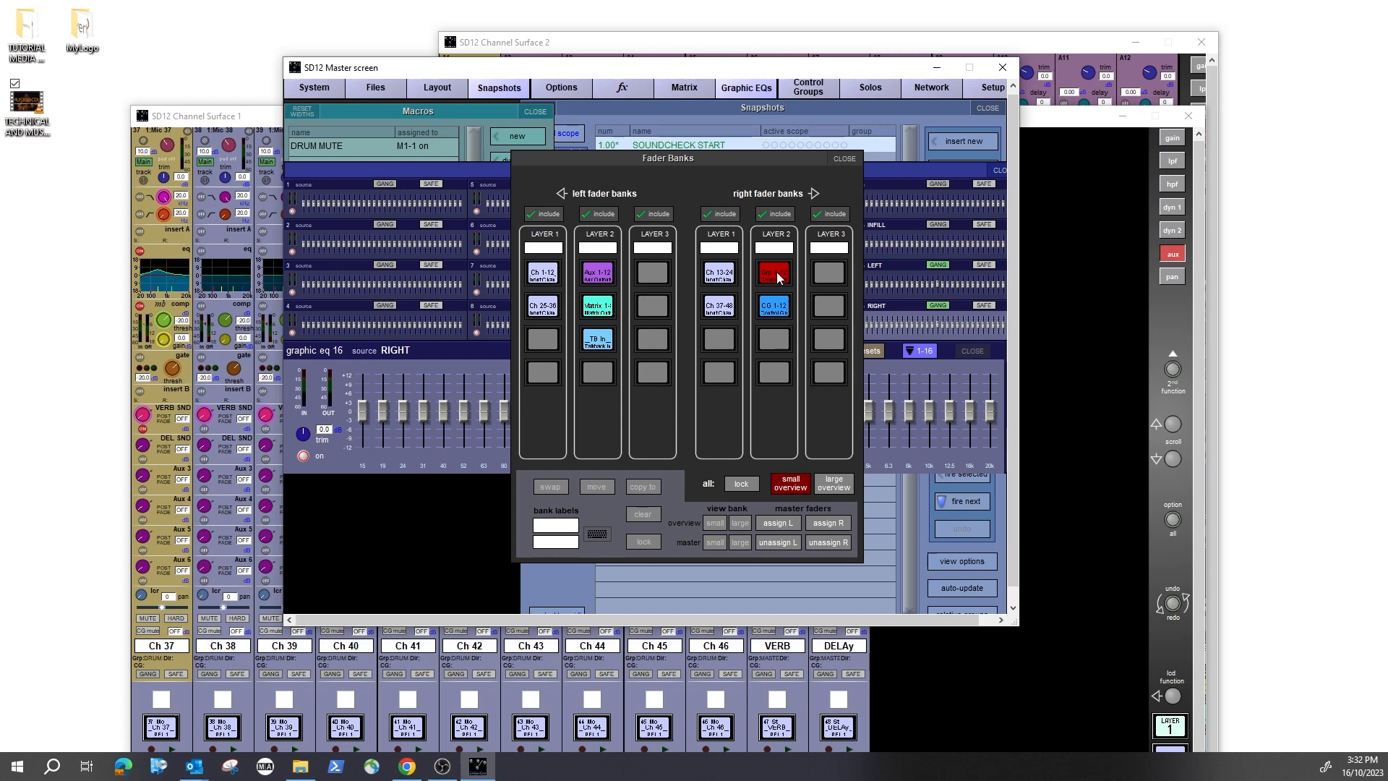
left_click(597, 279)
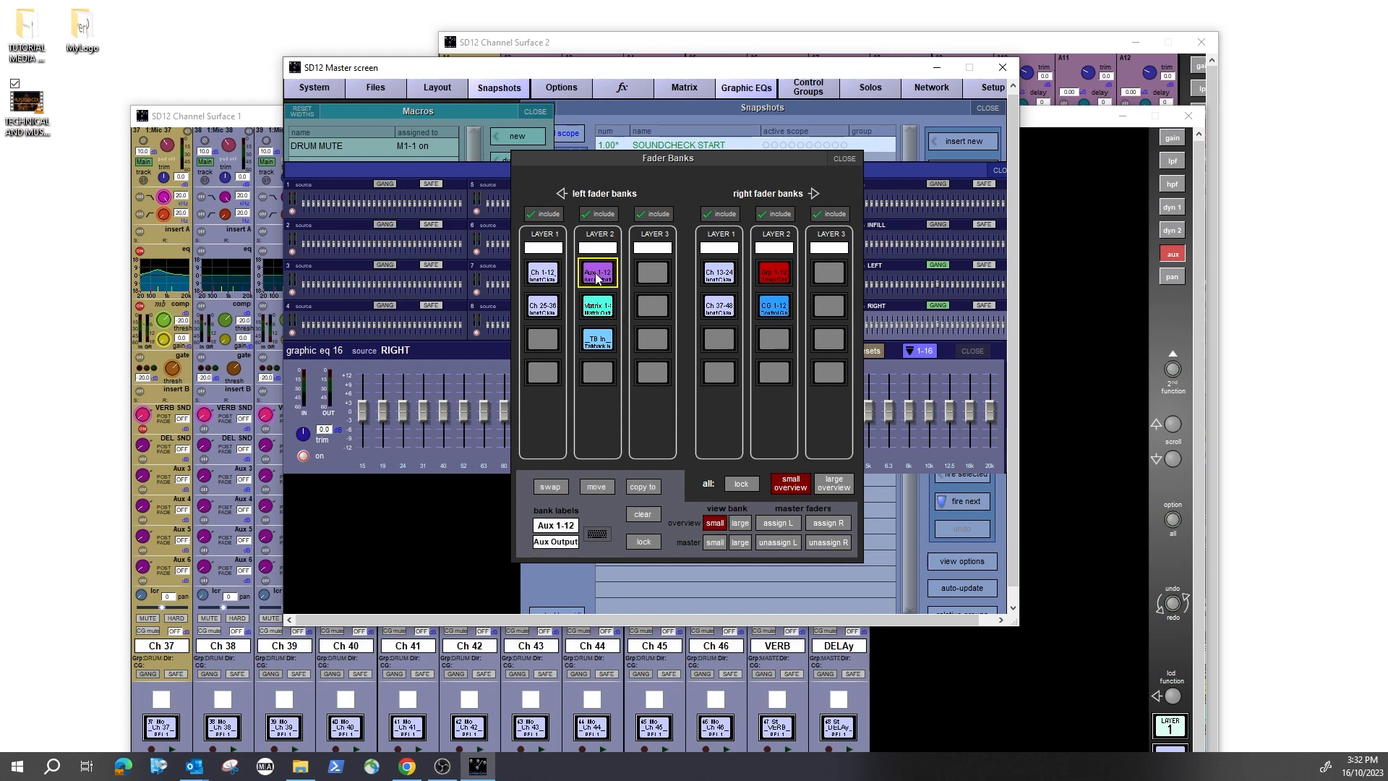
left_click(642, 486)
left_click(772, 342)
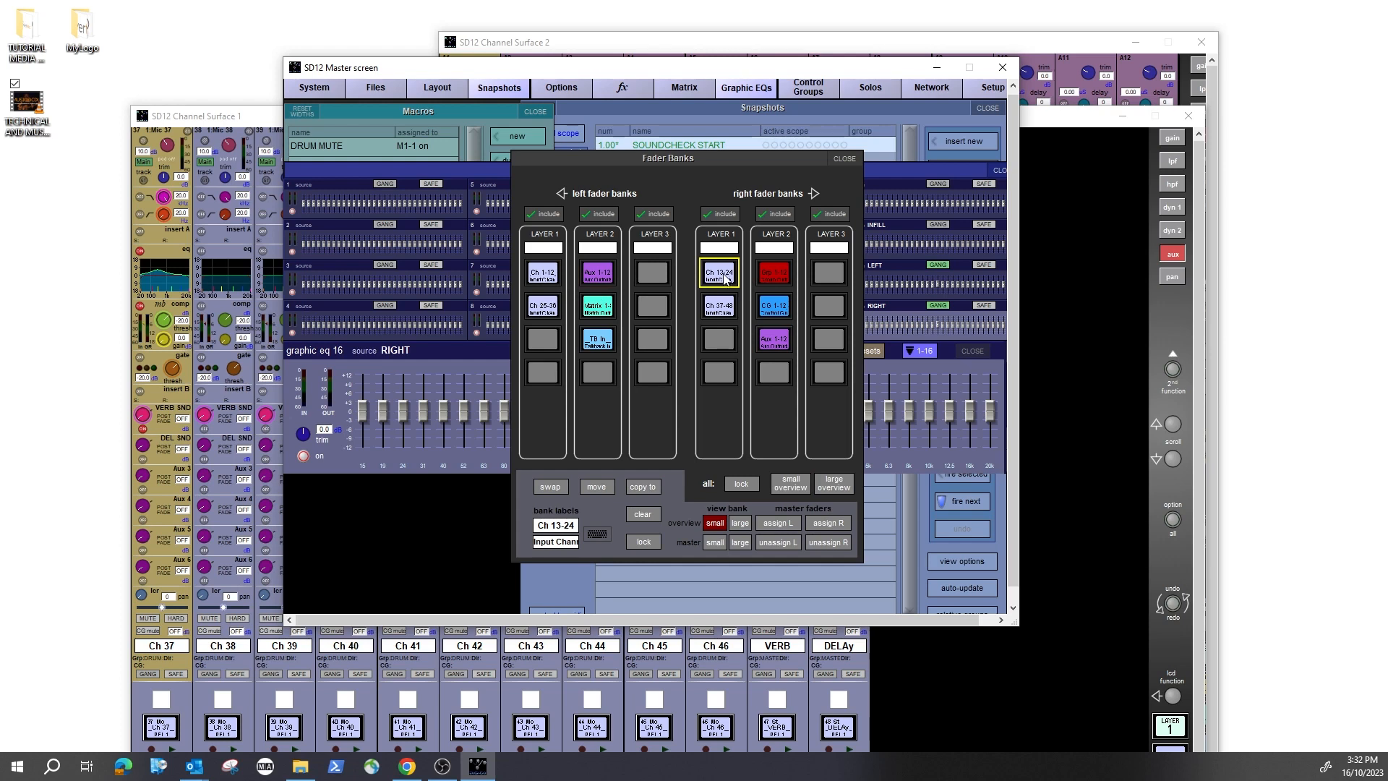
- Copy the Ch 13-24 bank to the first slot of left layer 3 and close Fader Banks
left_click(656, 279)
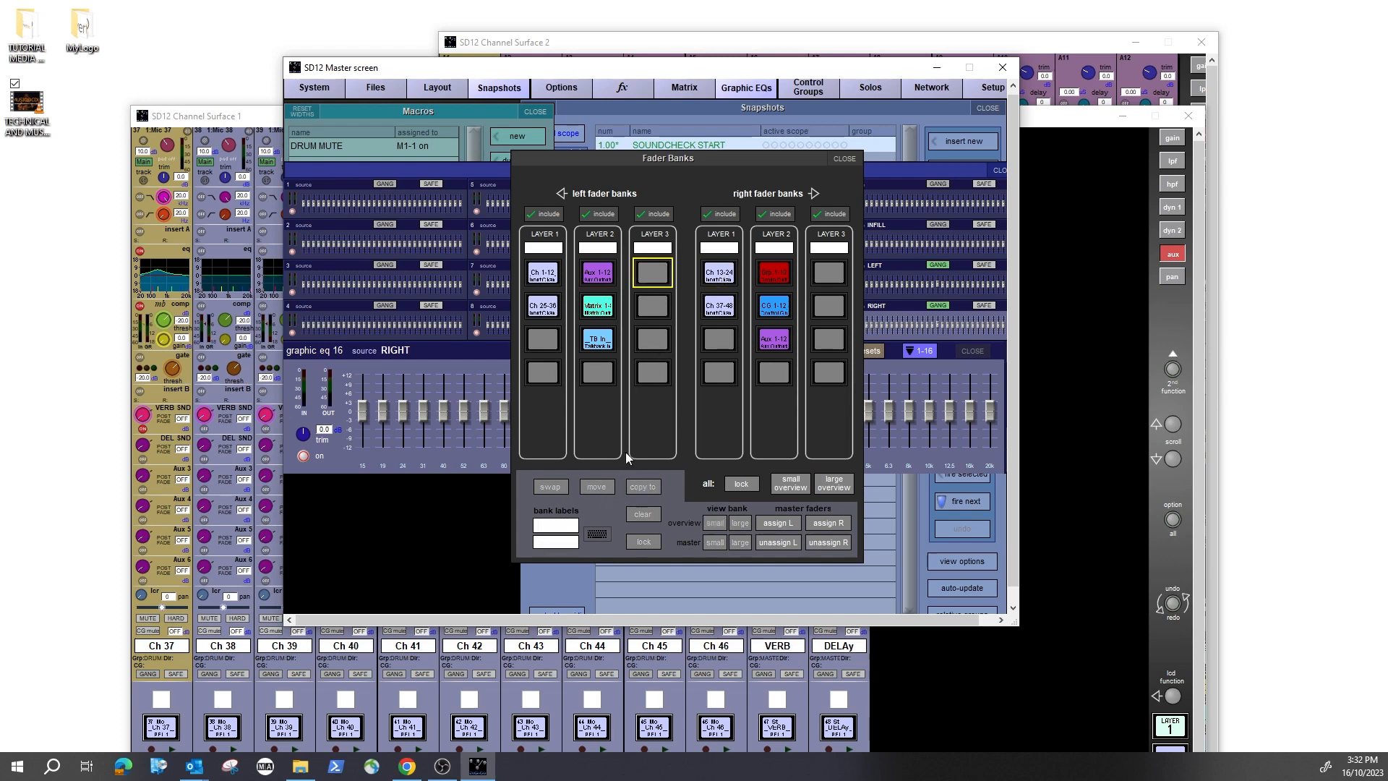
left_click(719, 275)
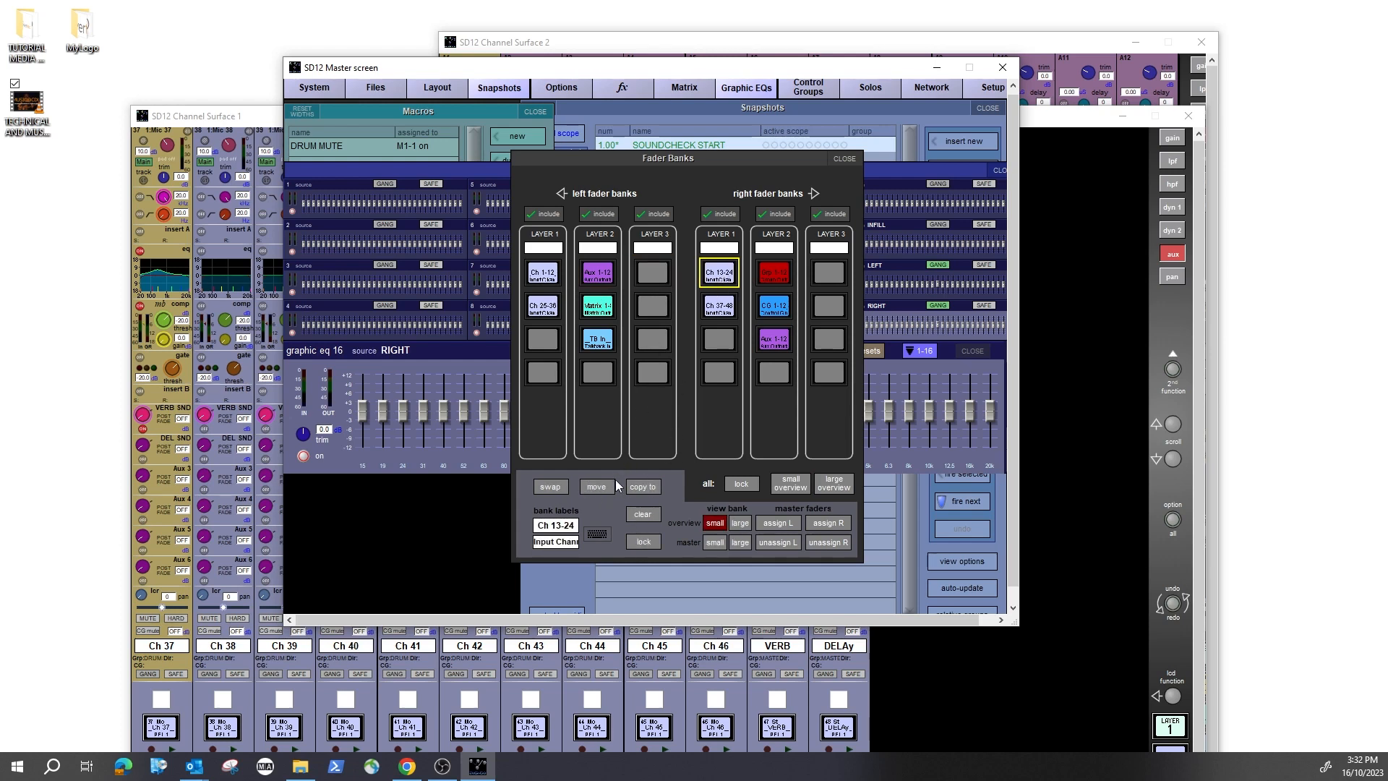
left_click(642, 486)
left_click(652, 275)
left_click(844, 159)
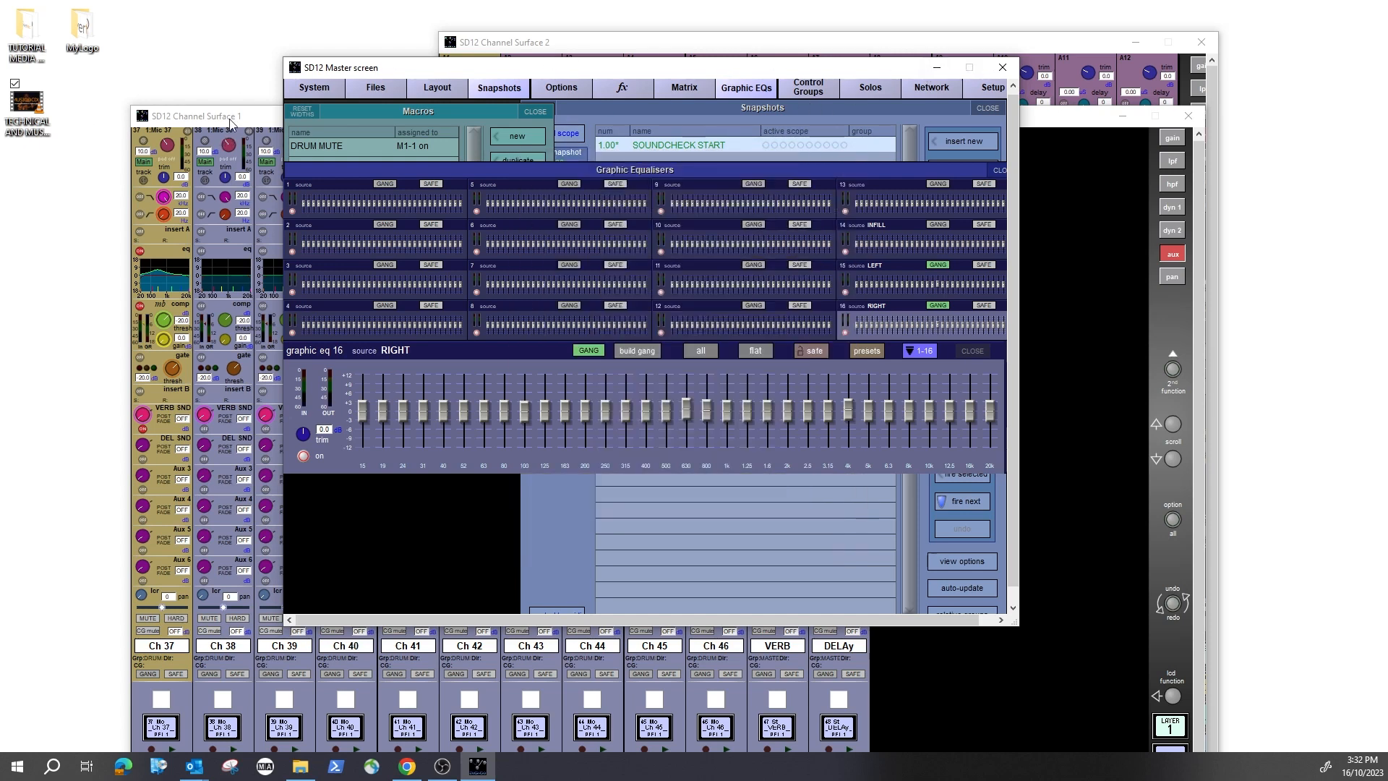
- Show layer 1 with the Ch 25-36 bank on Channel Surface 2 and the Ch 13-24 bank on Channel Surface 1
left_click_drag(229, 122, 176, 84)
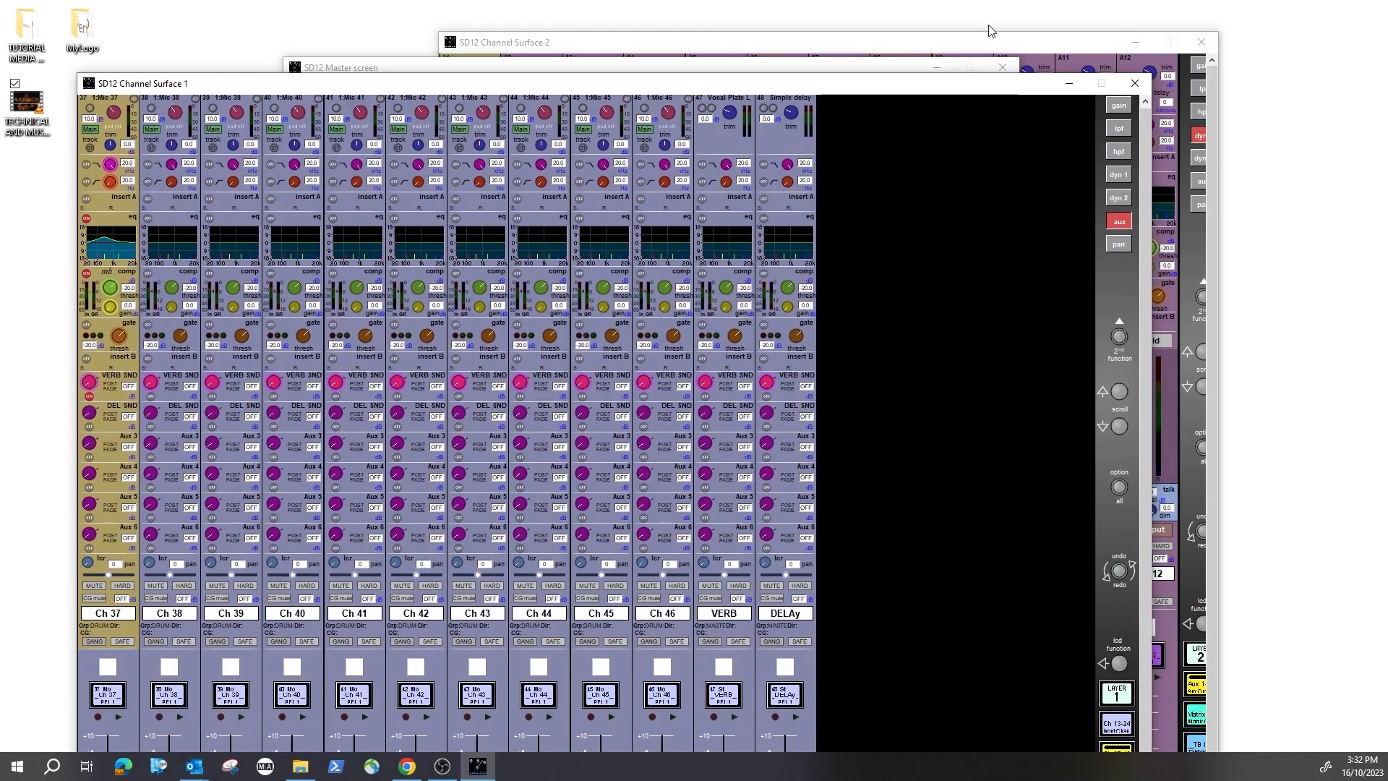
left_click(1031, 42)
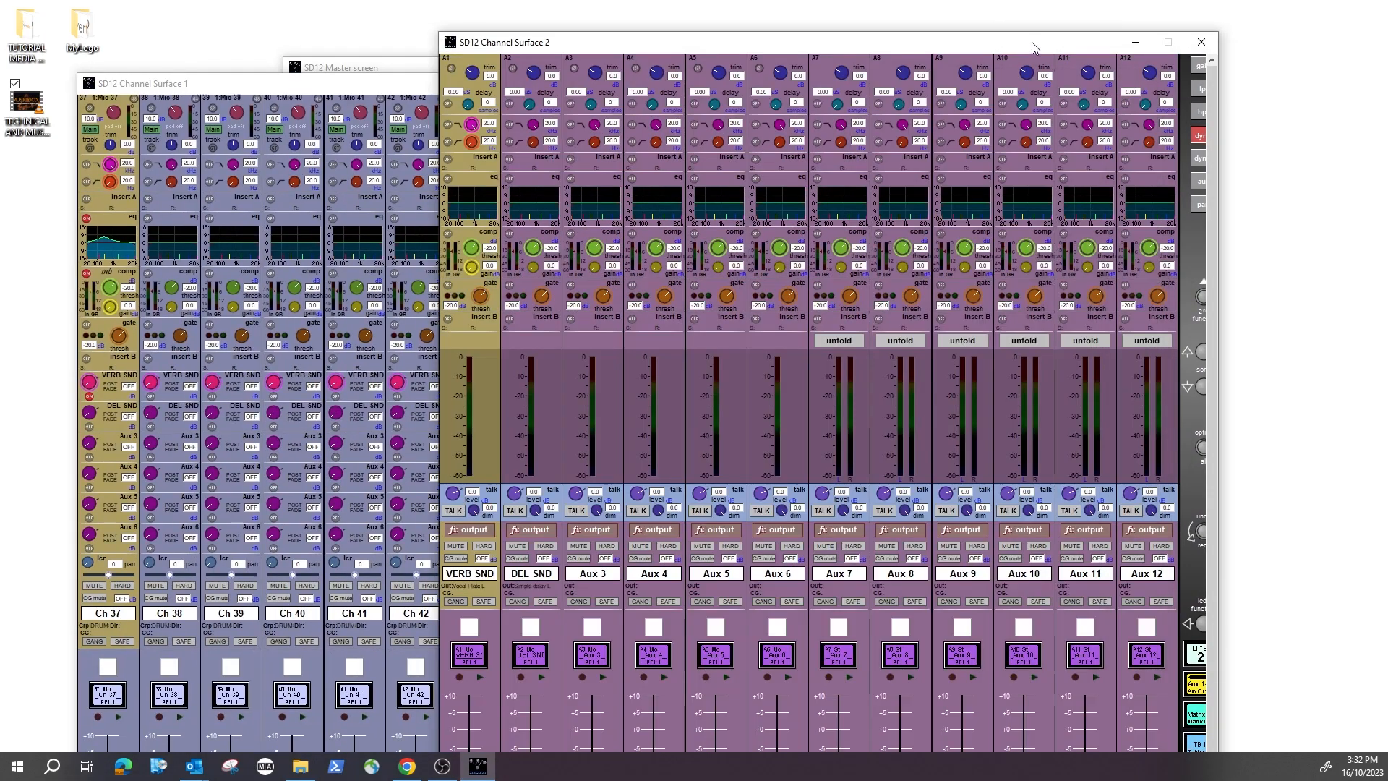
left_click(1199, 655)
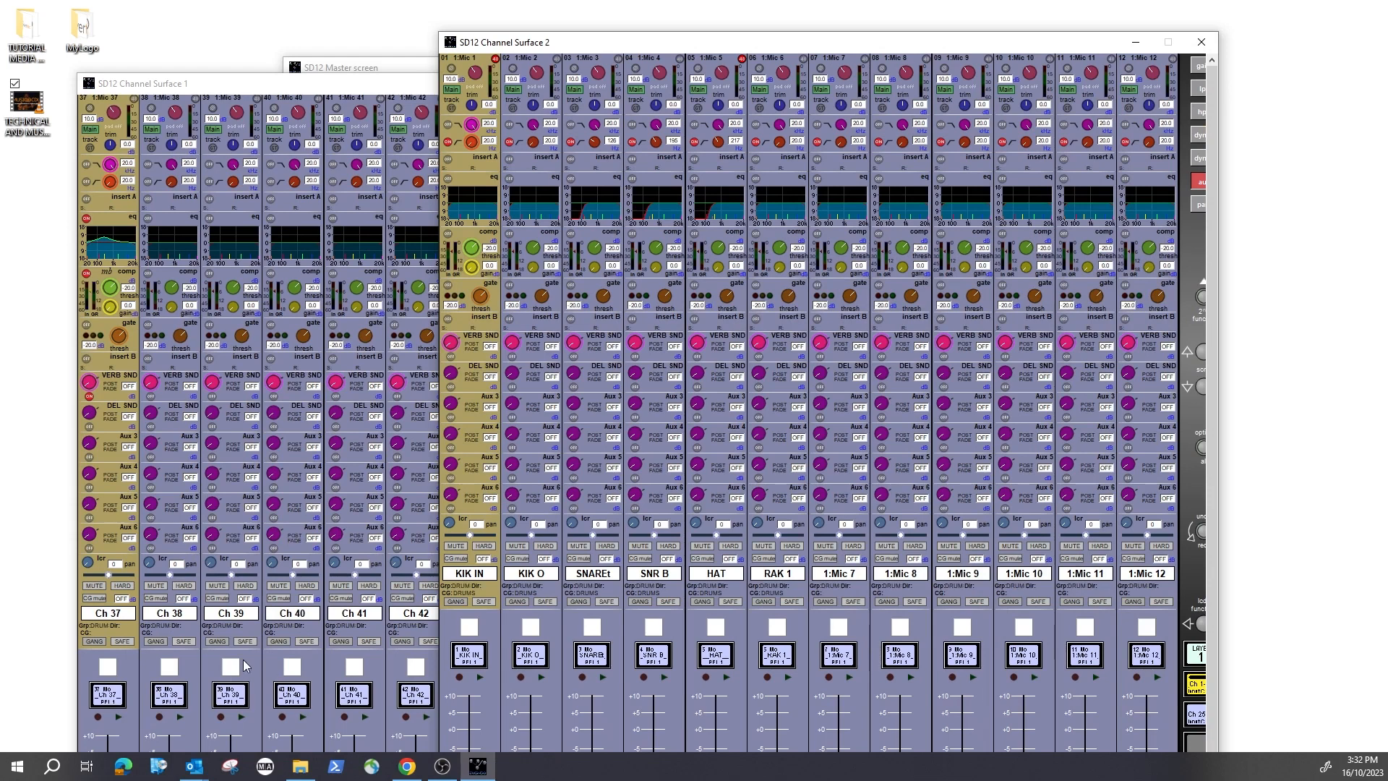
left_click(1194, 717)
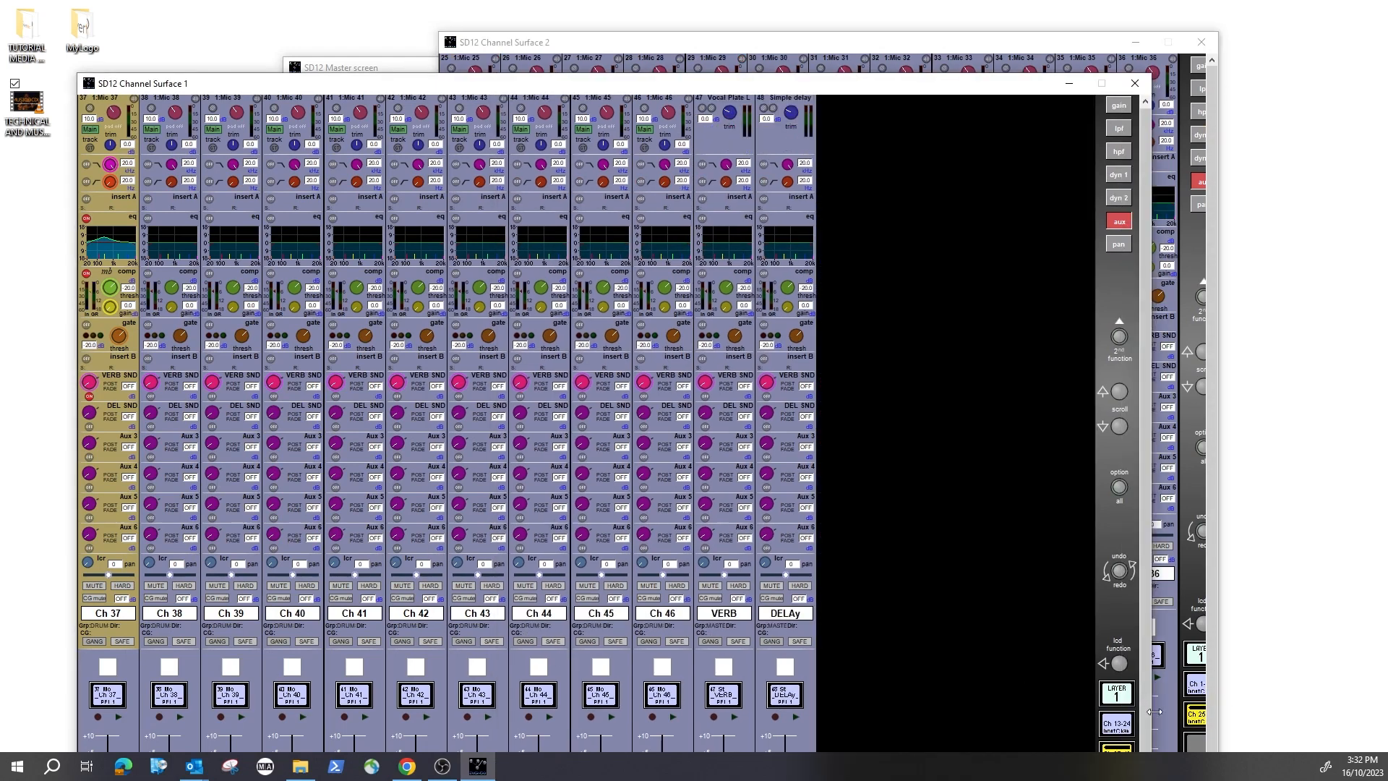
left_click(1117, 723)
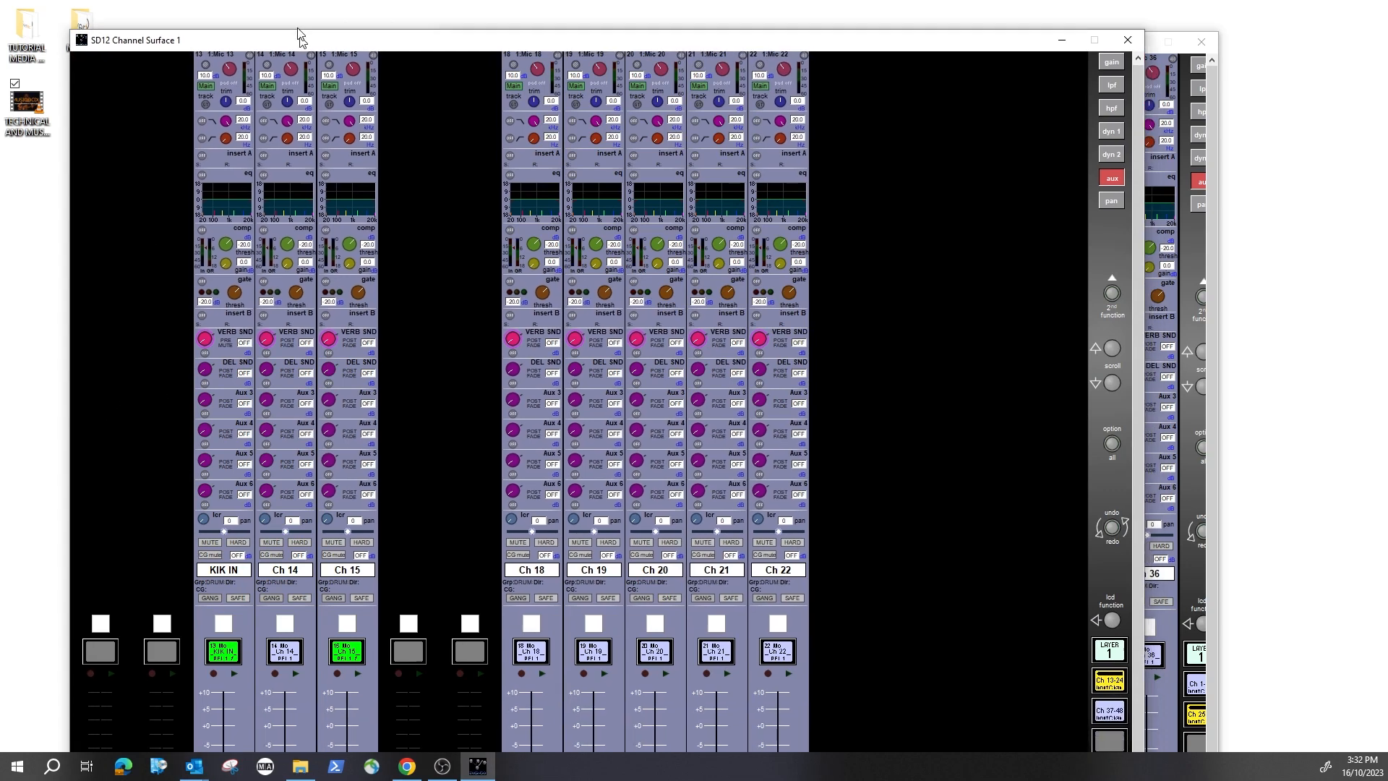
- Narrow the Channel Surface 1 window and arrange it side by side with the Master screen
left_click_drag(315, 85, 309, 14)
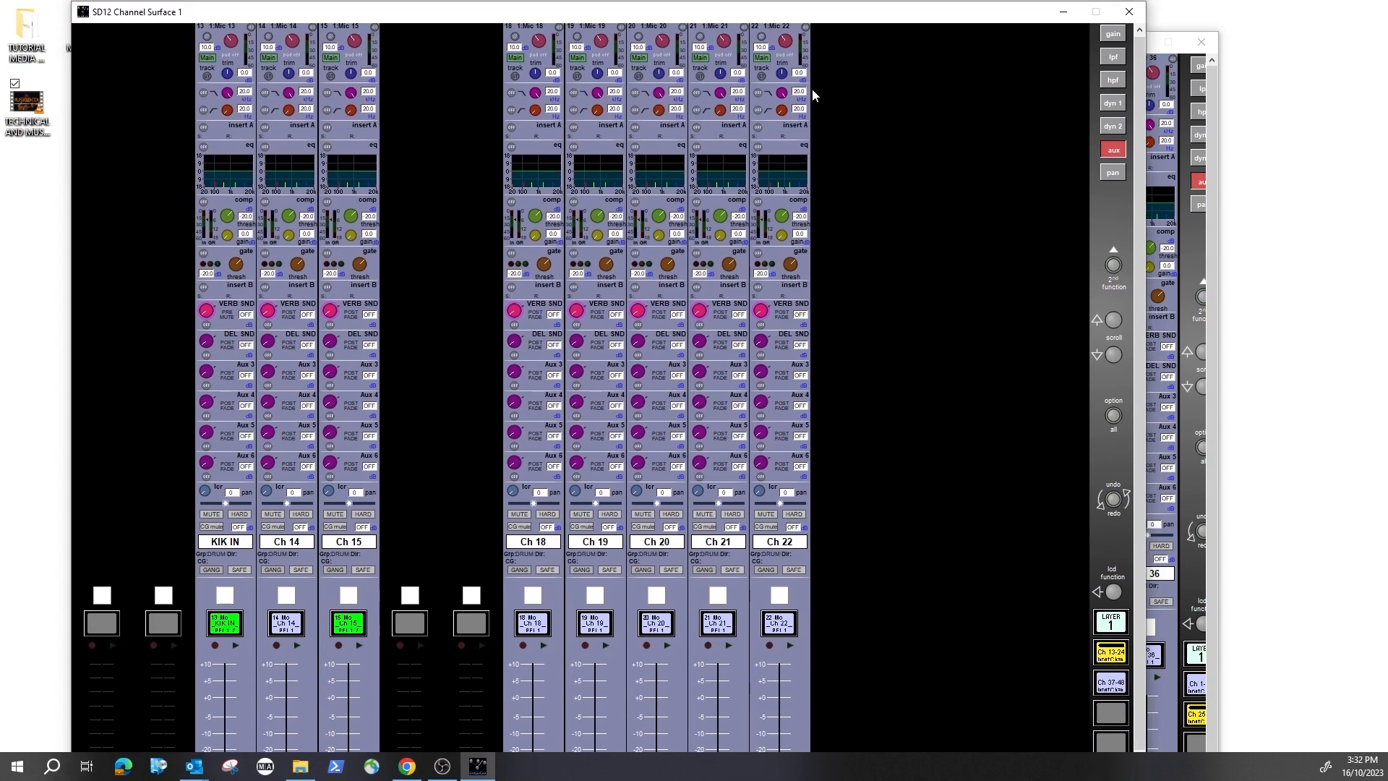
left_click_drag(900, 20, 829, 210)
left_click_drag(390, 70, 870, 77)
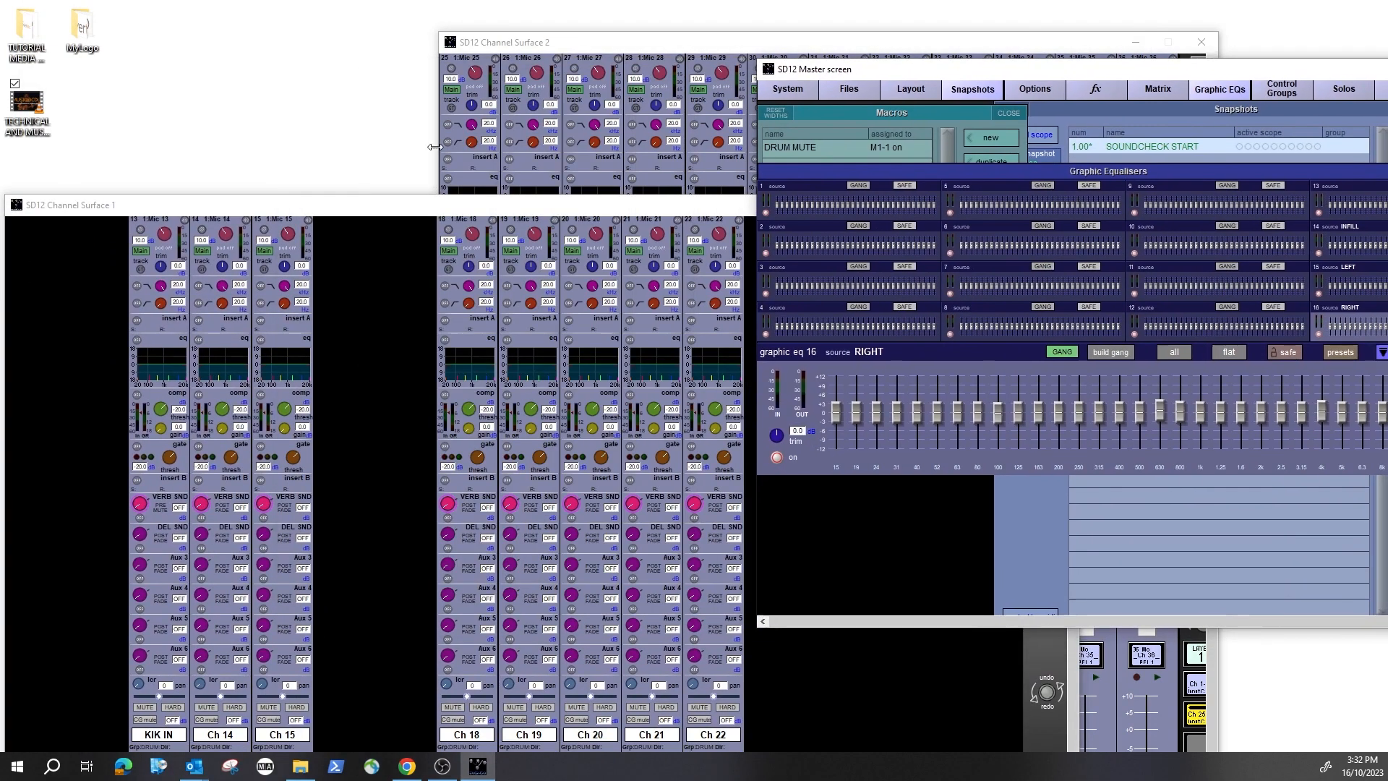
left_click_drag(363, 206, 369, 0)
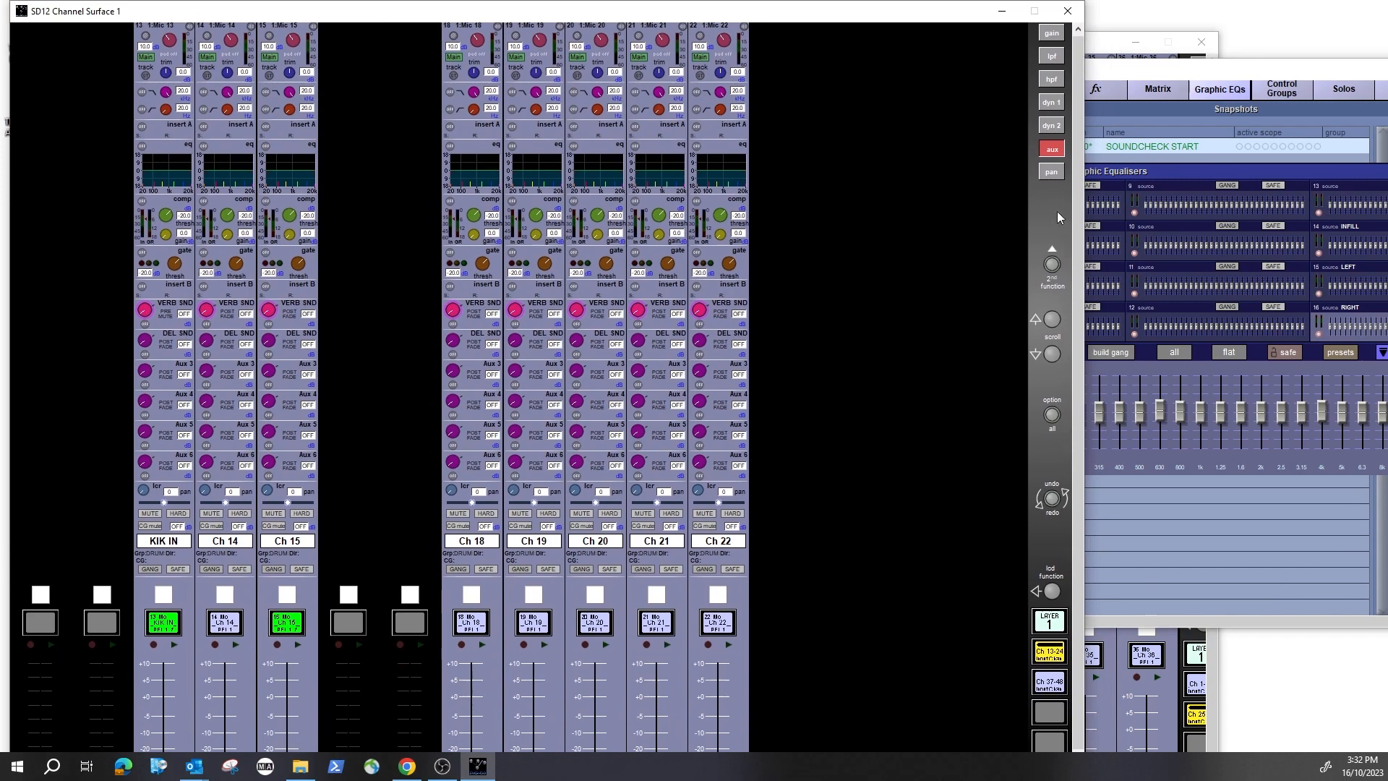
left_click_drag(1085, 208, 847, 205)
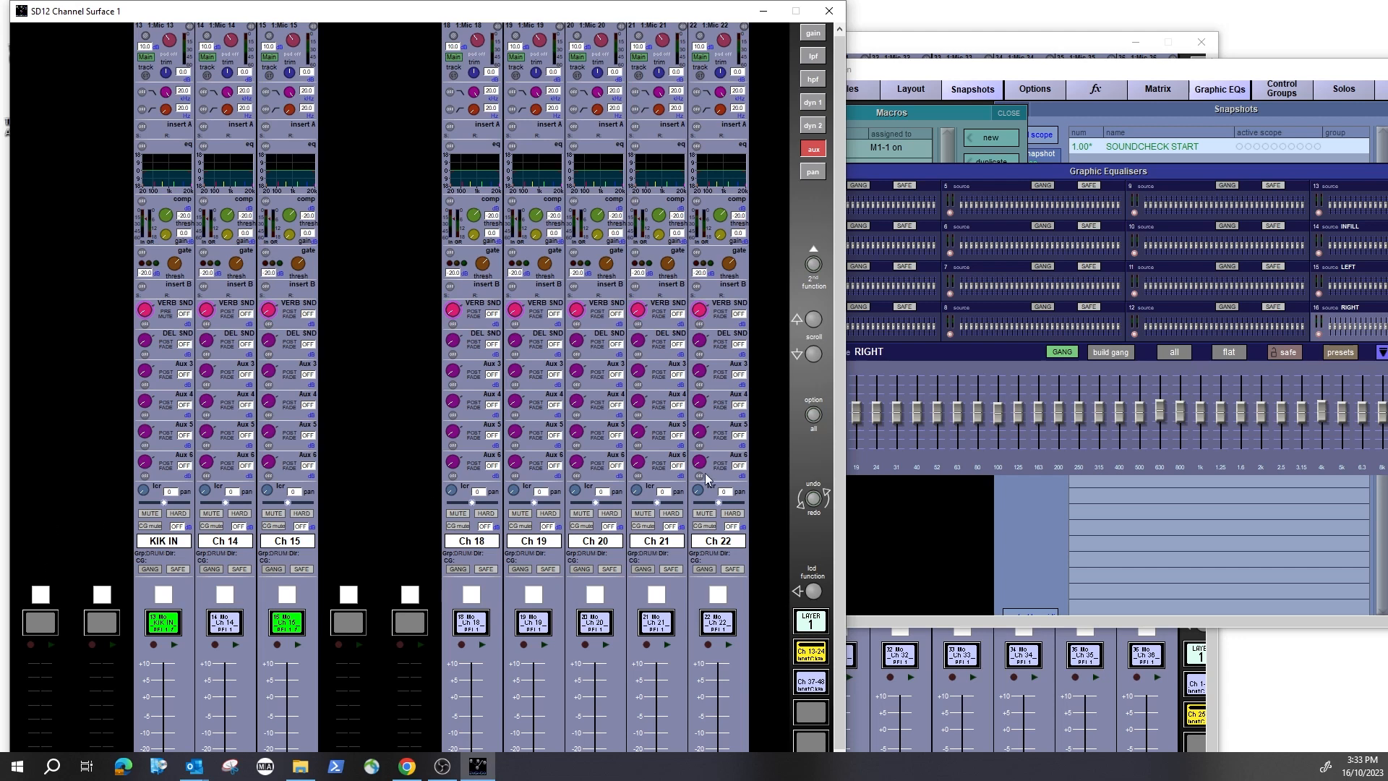
left_click_drag(1047, 75, 1103, 71)
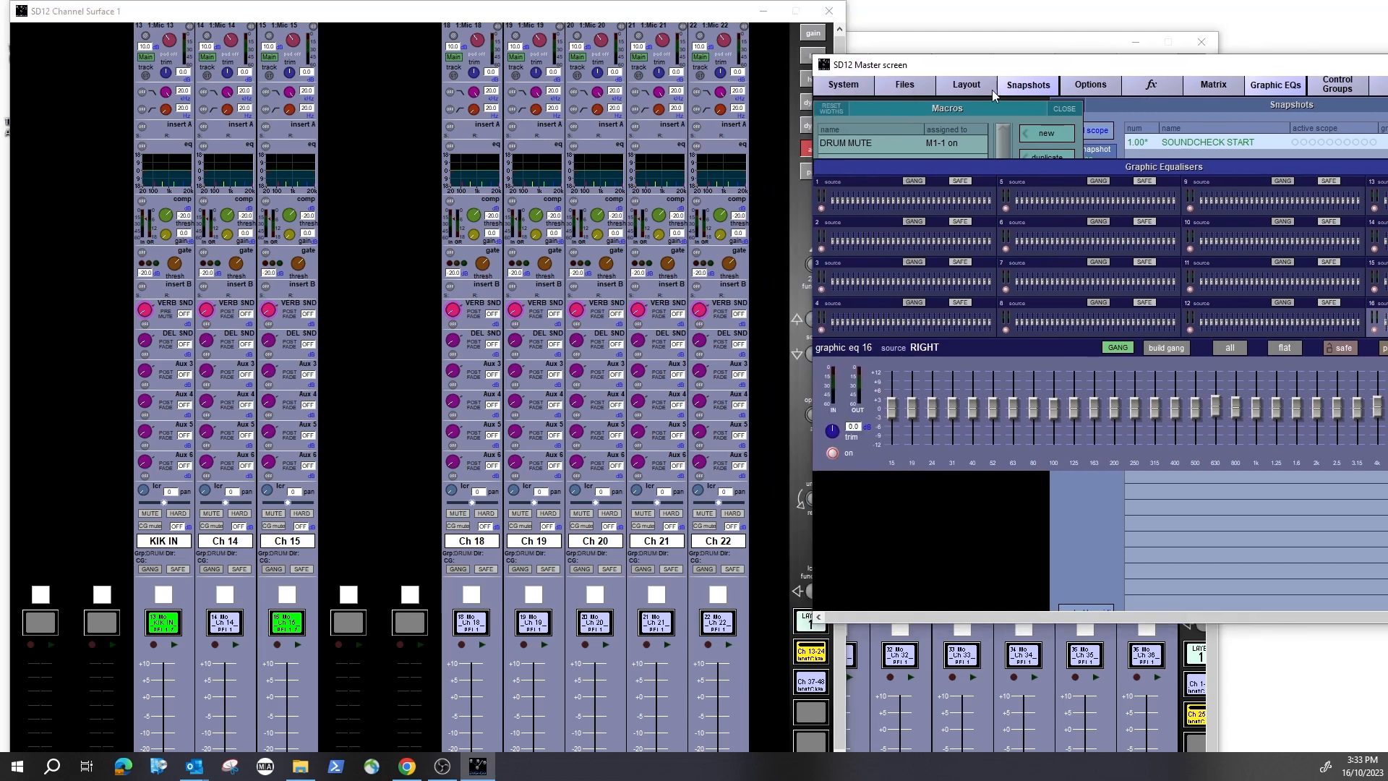
- Open the Channel List on the Master screen, expand Input Channels, and move the window clear of Channel Surface 1's function controls
left_click(962, 87)
left_click(974, 132)
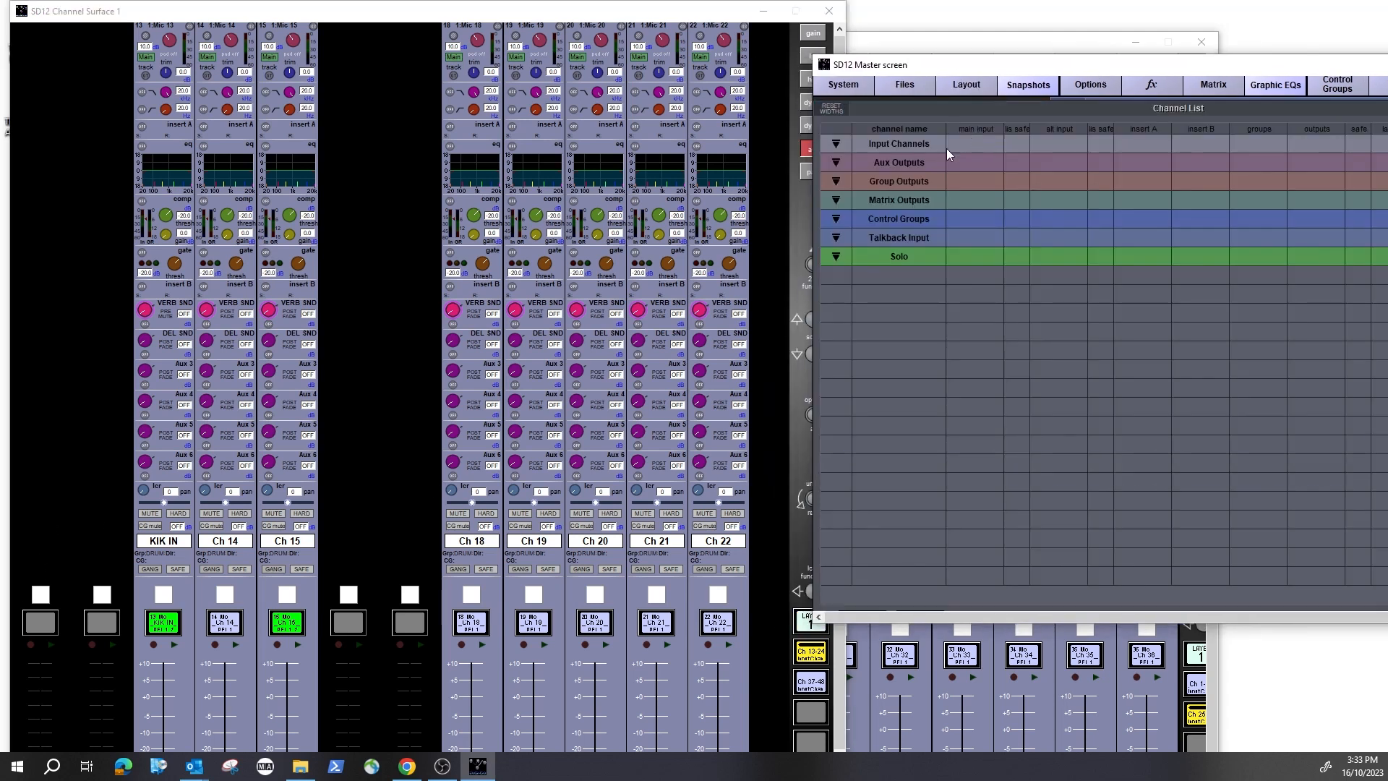
left_click(836, 144)
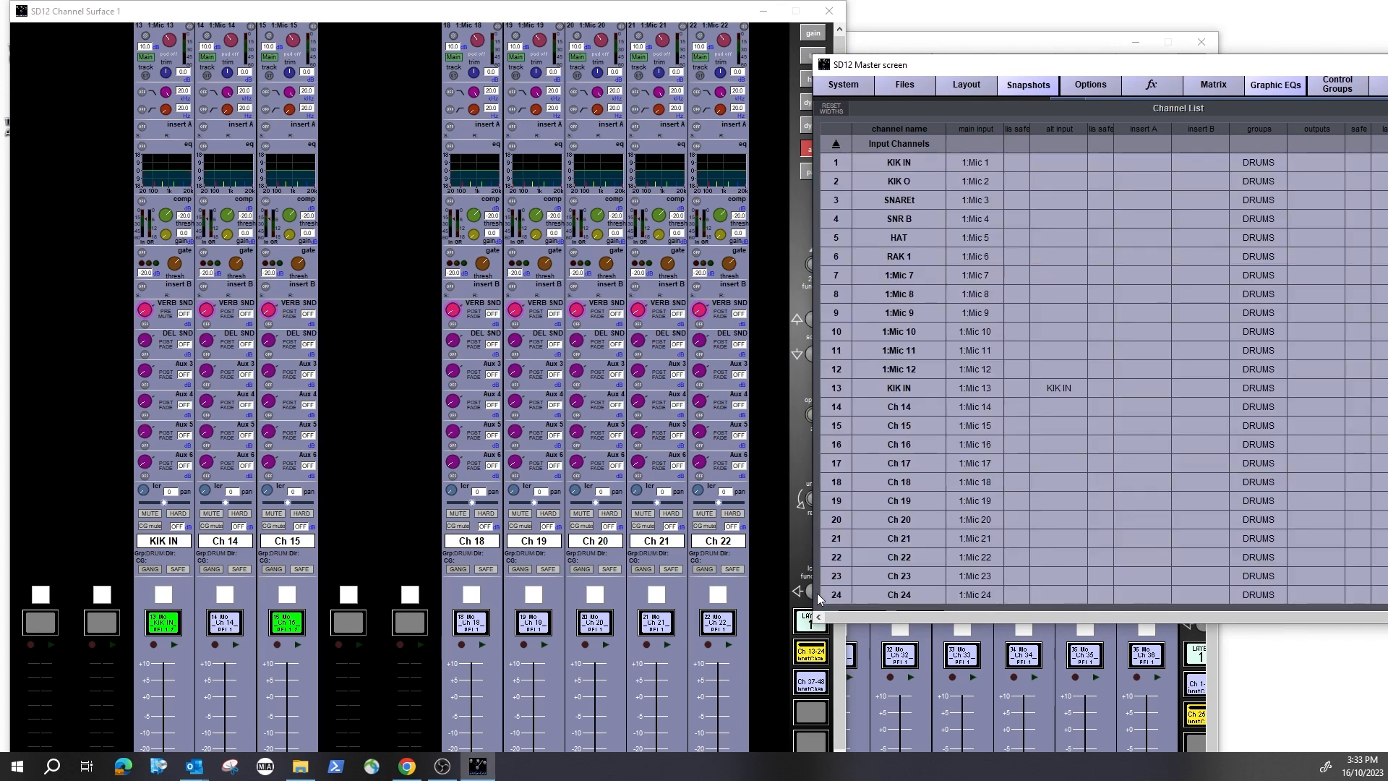
left_click_drag(905, 71, 926, 57)
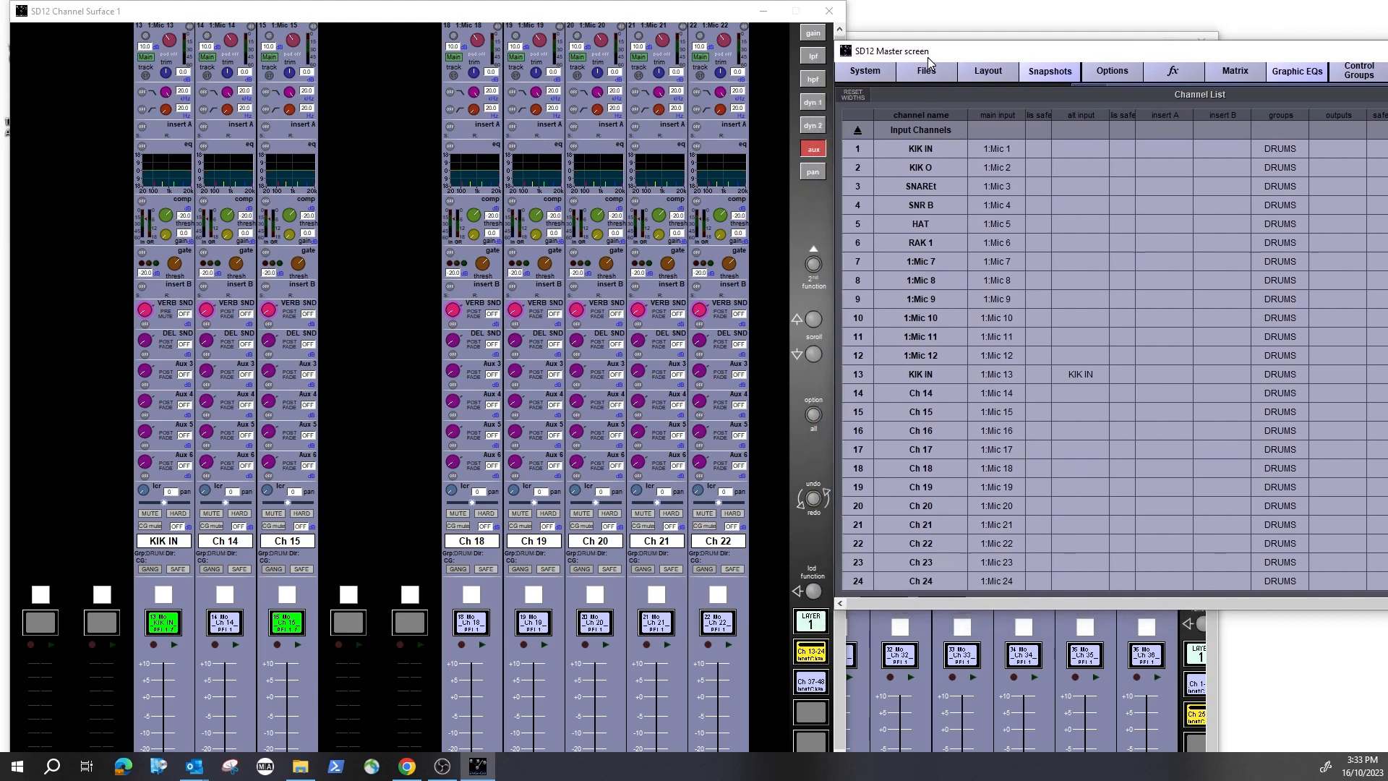
- Start Assign Faders on Channel Surface 1 and assign input channel 13 (KIK IN) to the empty first fader
left_click(815, 591)
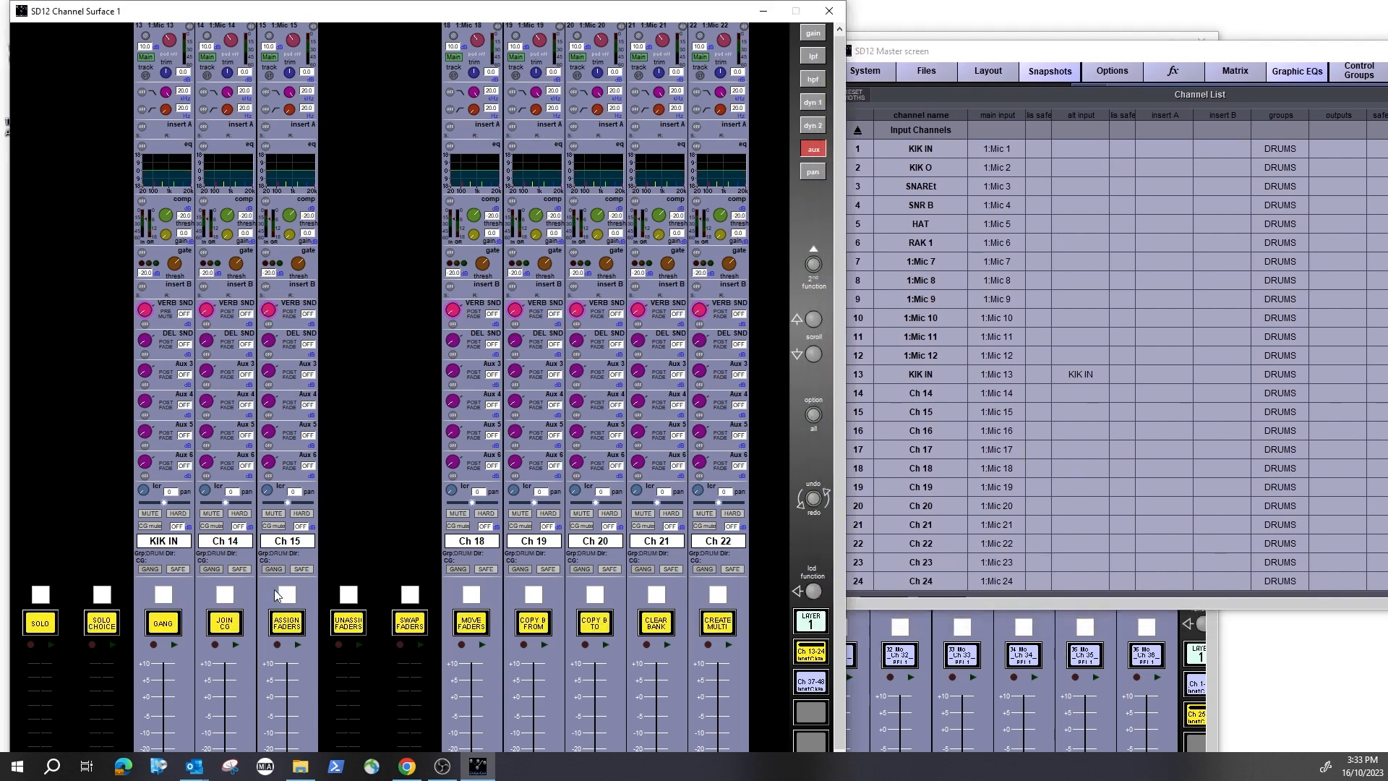
left_click(281, 630)
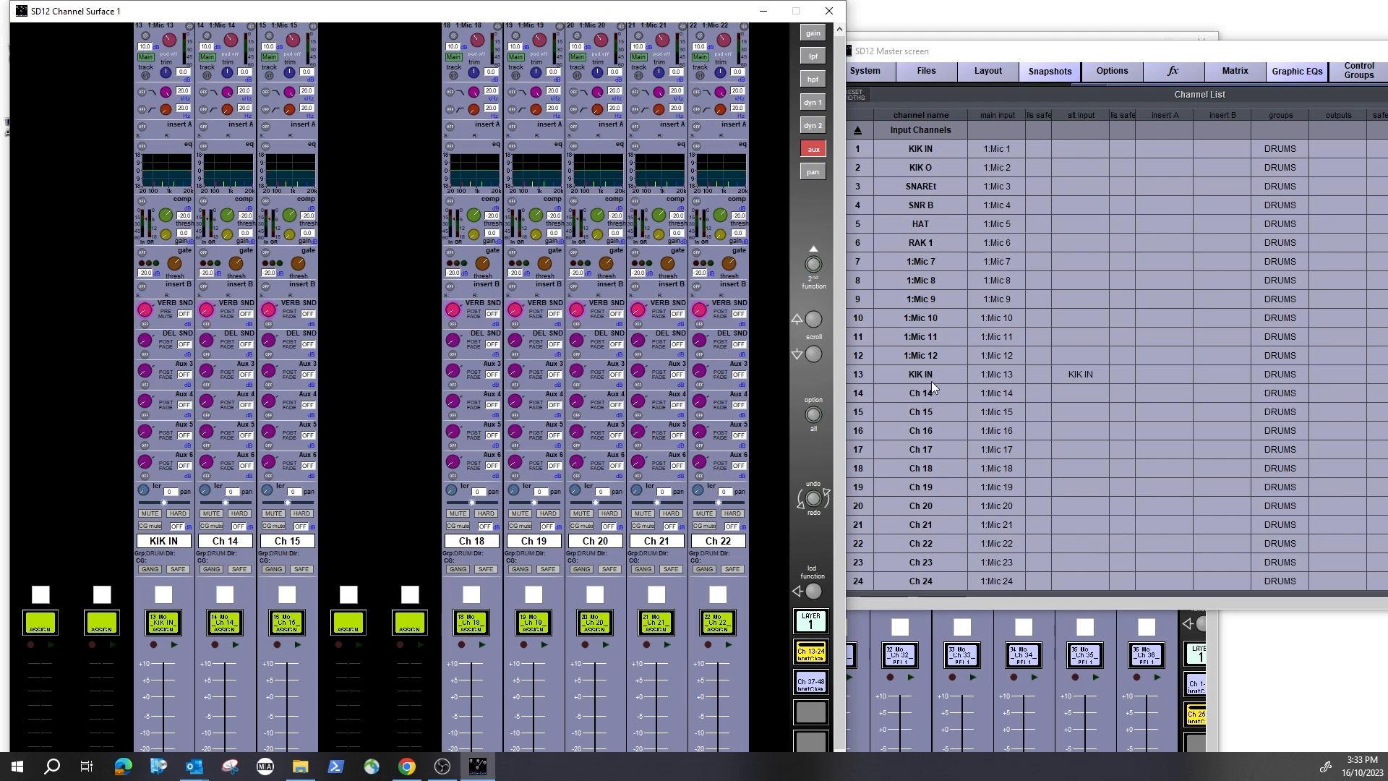
left_click(891, 371)
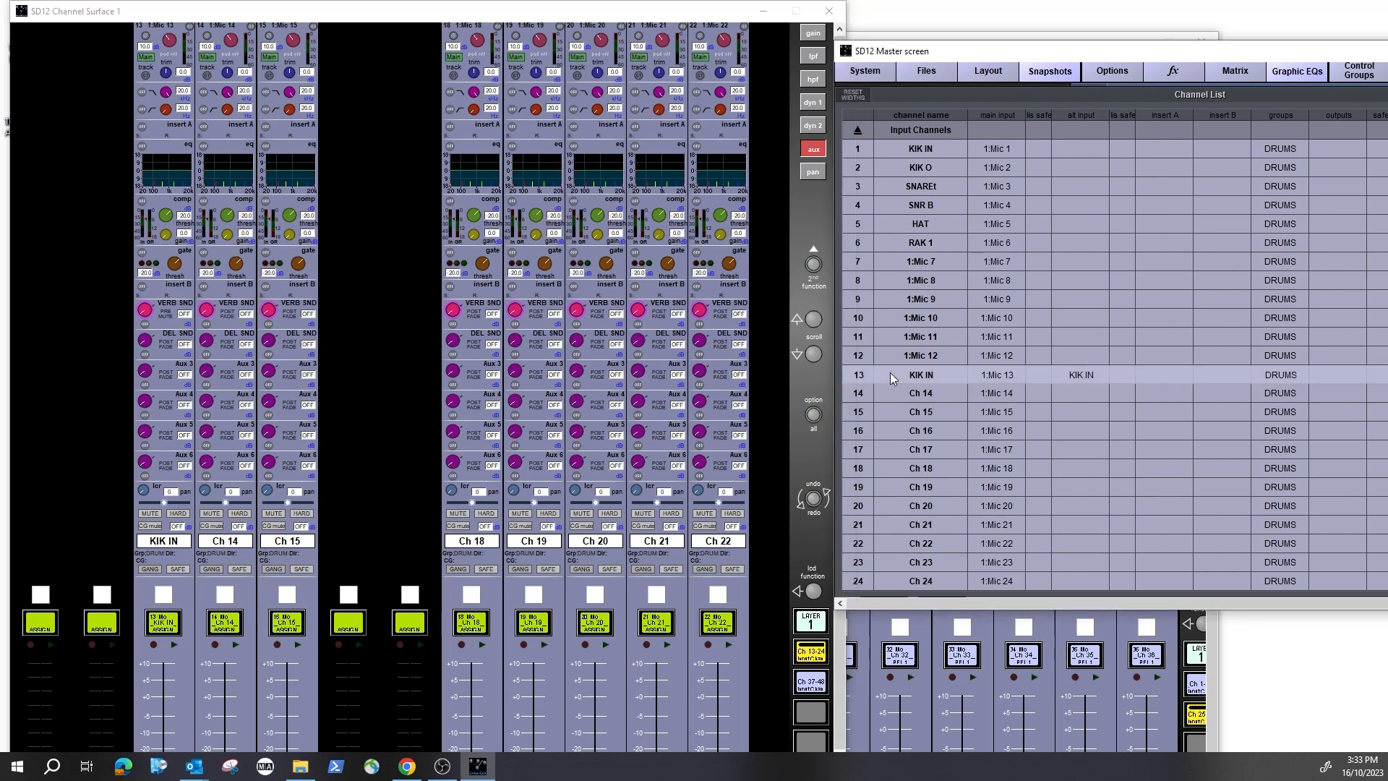
left_click(42, 626)
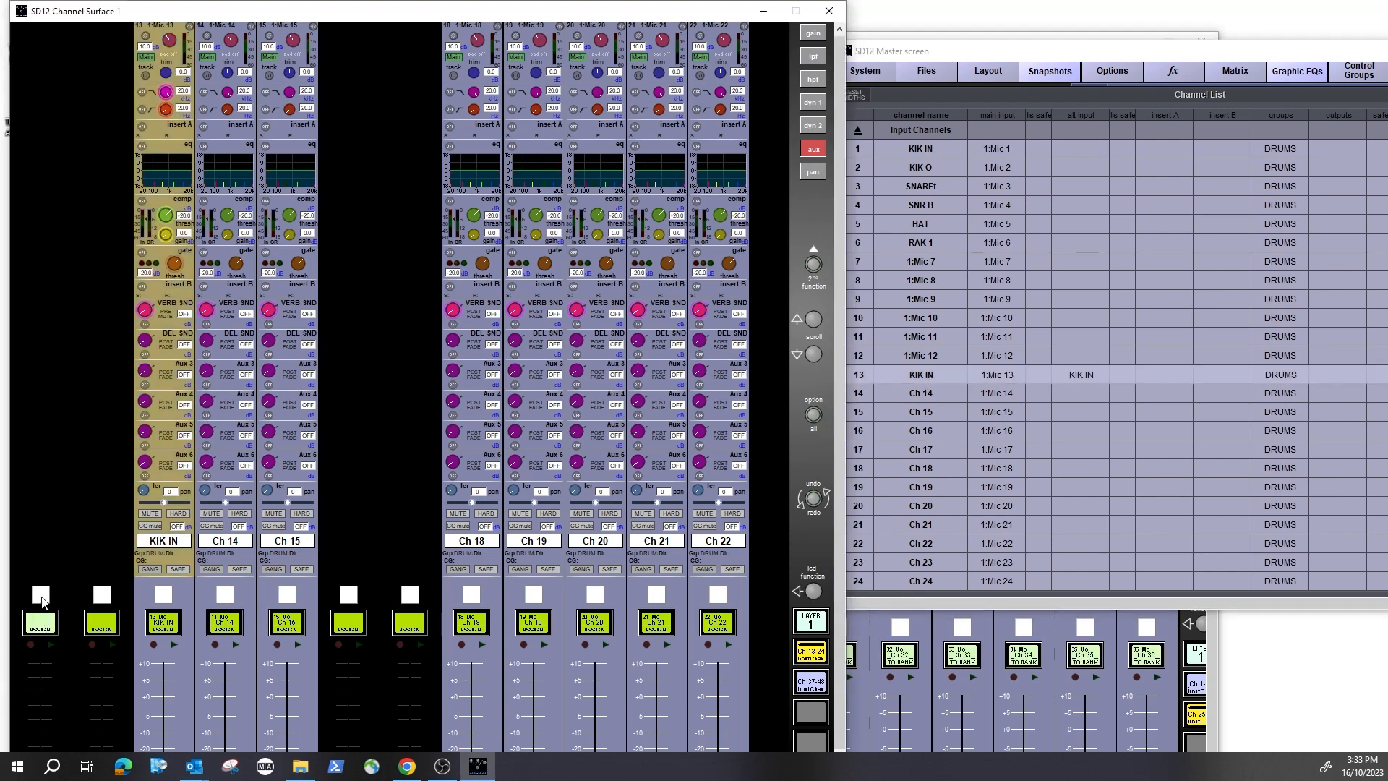
left_click(945, 374)
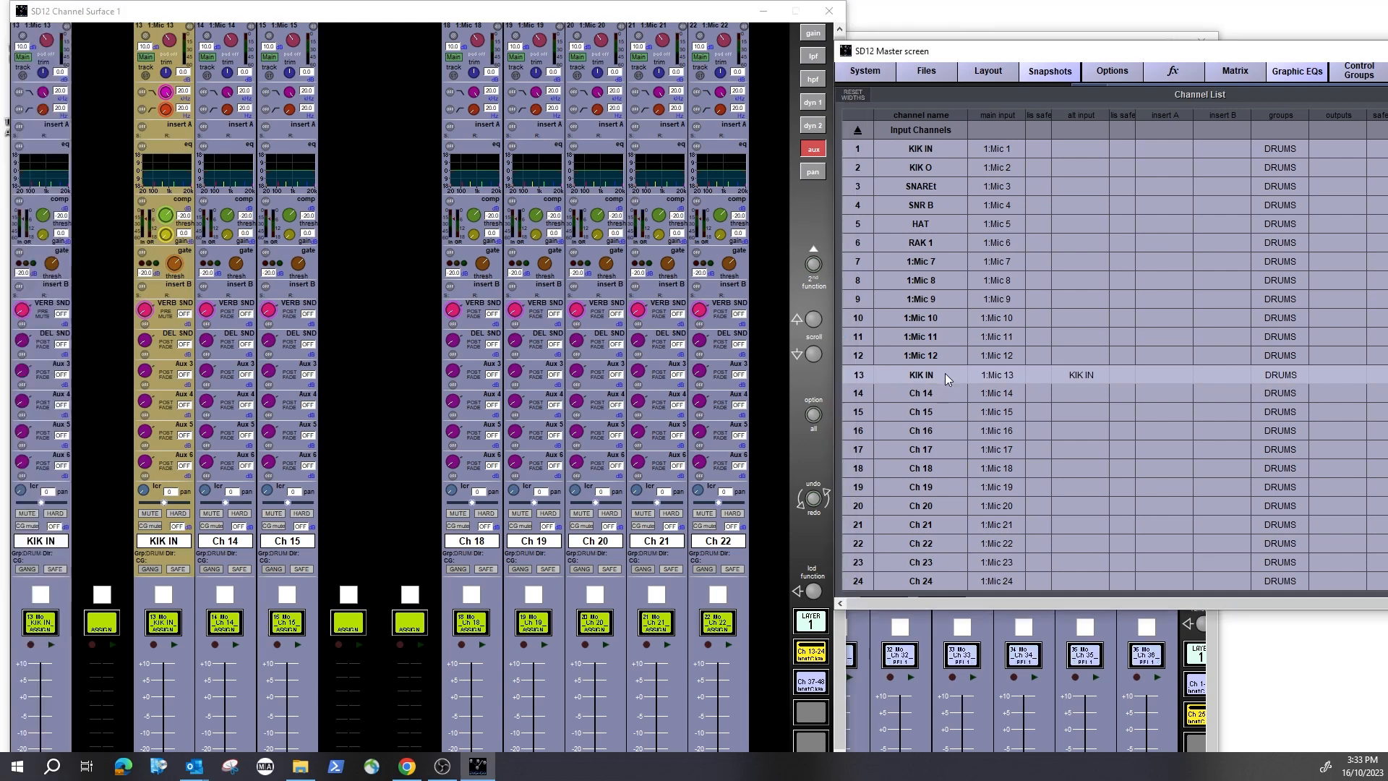
- Assign input channel Ch 14 to the empty second fader of Channel Surface 1
left_click(935, 392)
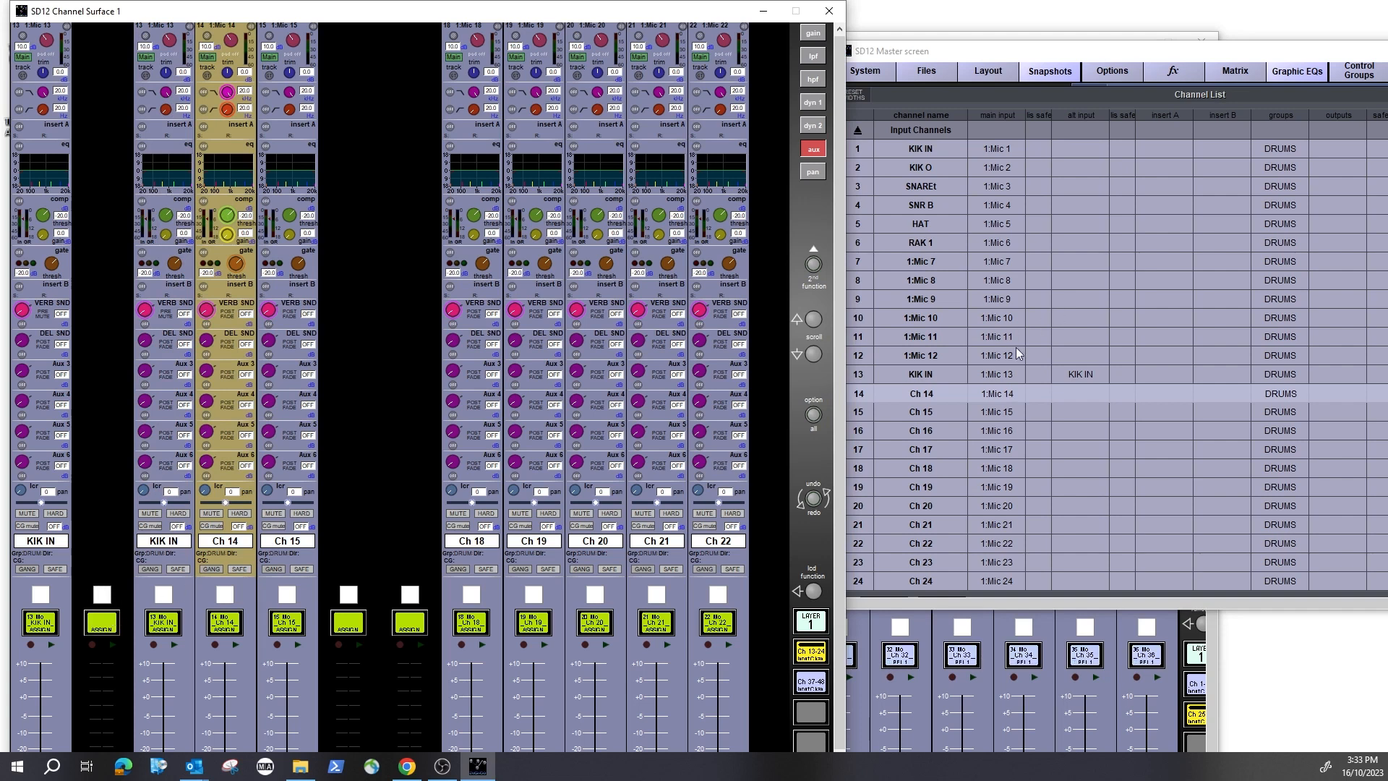
left_click(934, 395)
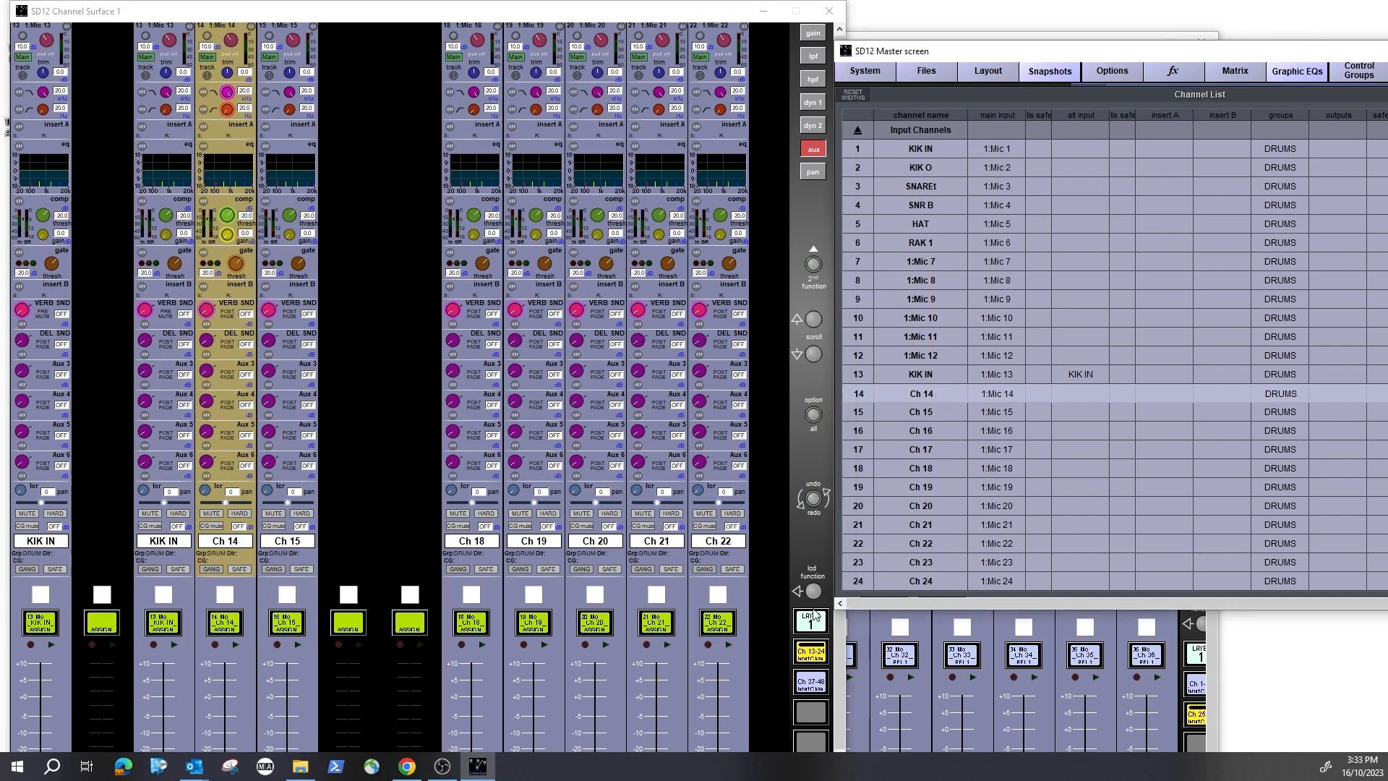
left_click(104, 624)
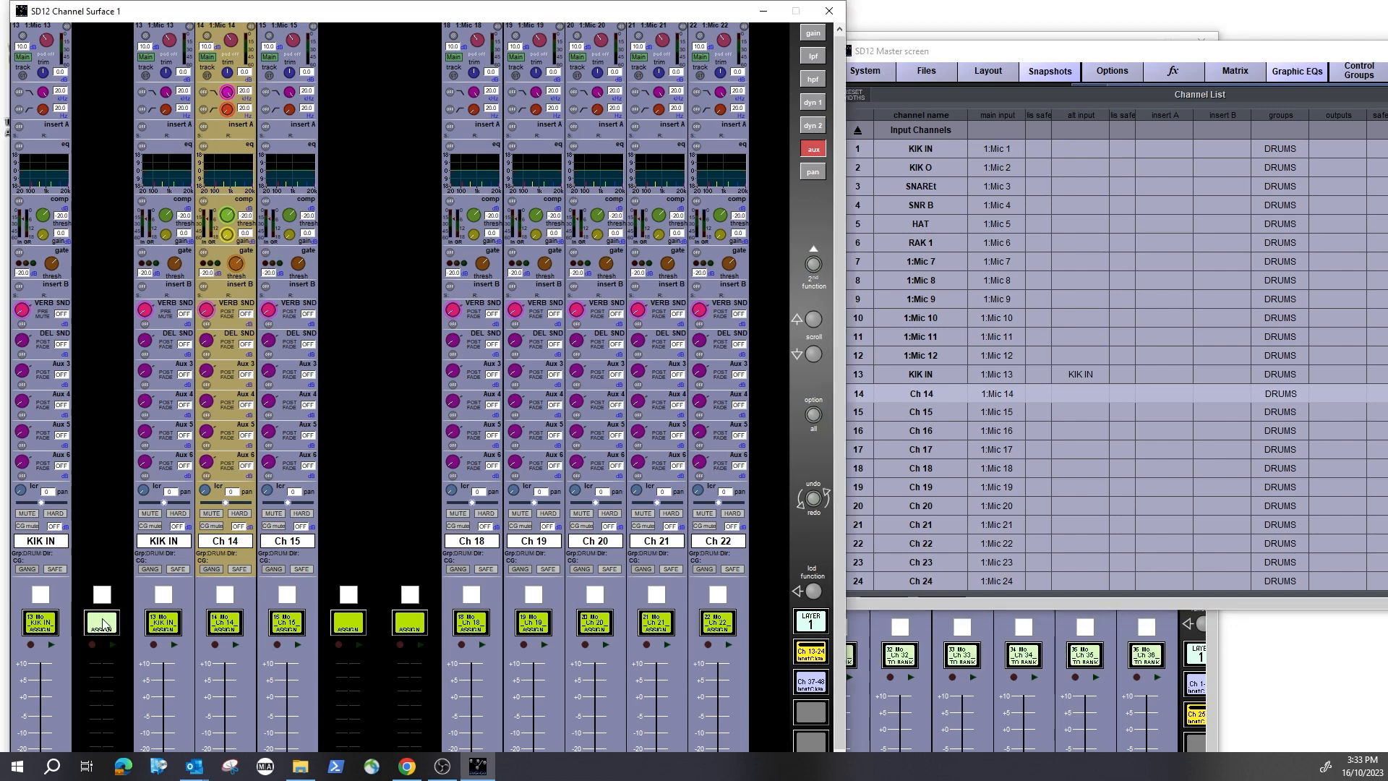
left_click(947, 393)
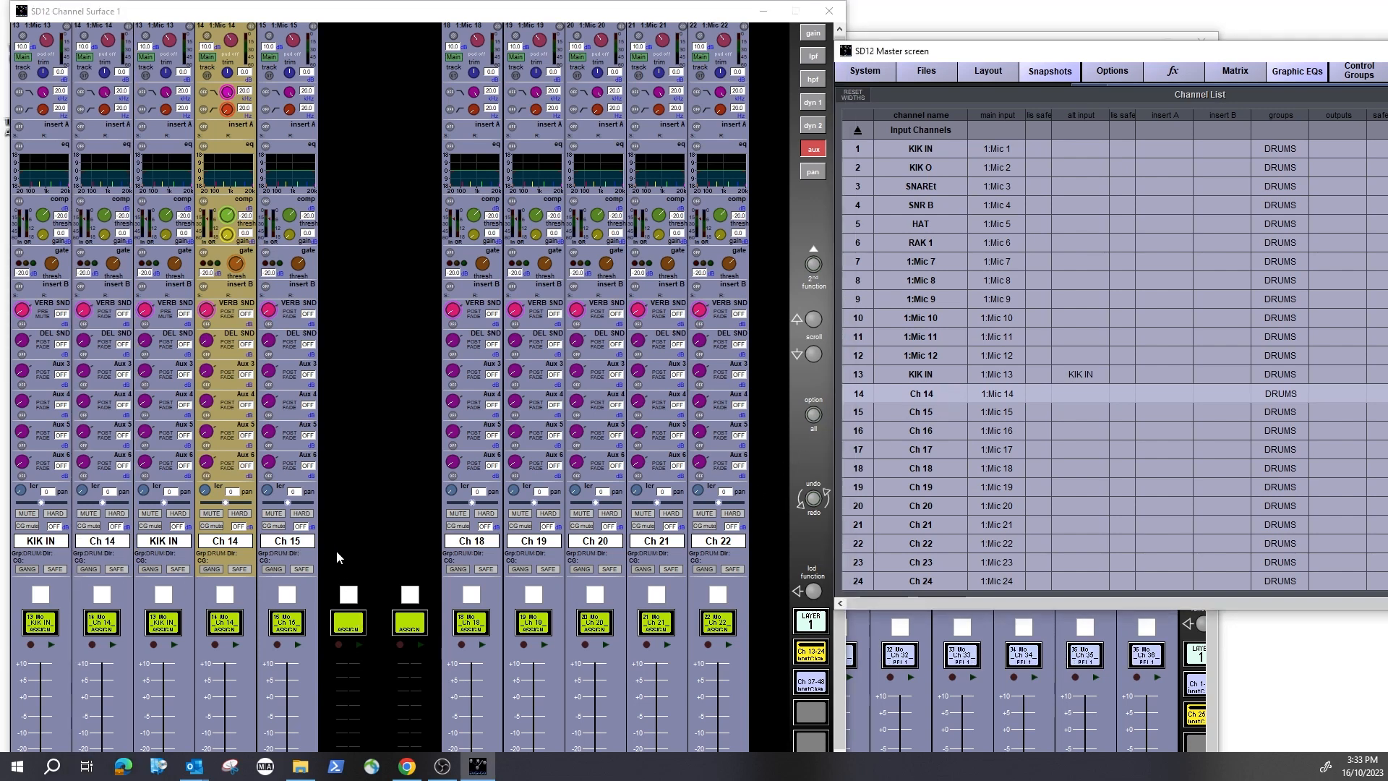
- Assign Ch 16 to the empty sixth fader and Ch 17 to the empty seventh fader of Channel Surface 1
left_click(352, 619)
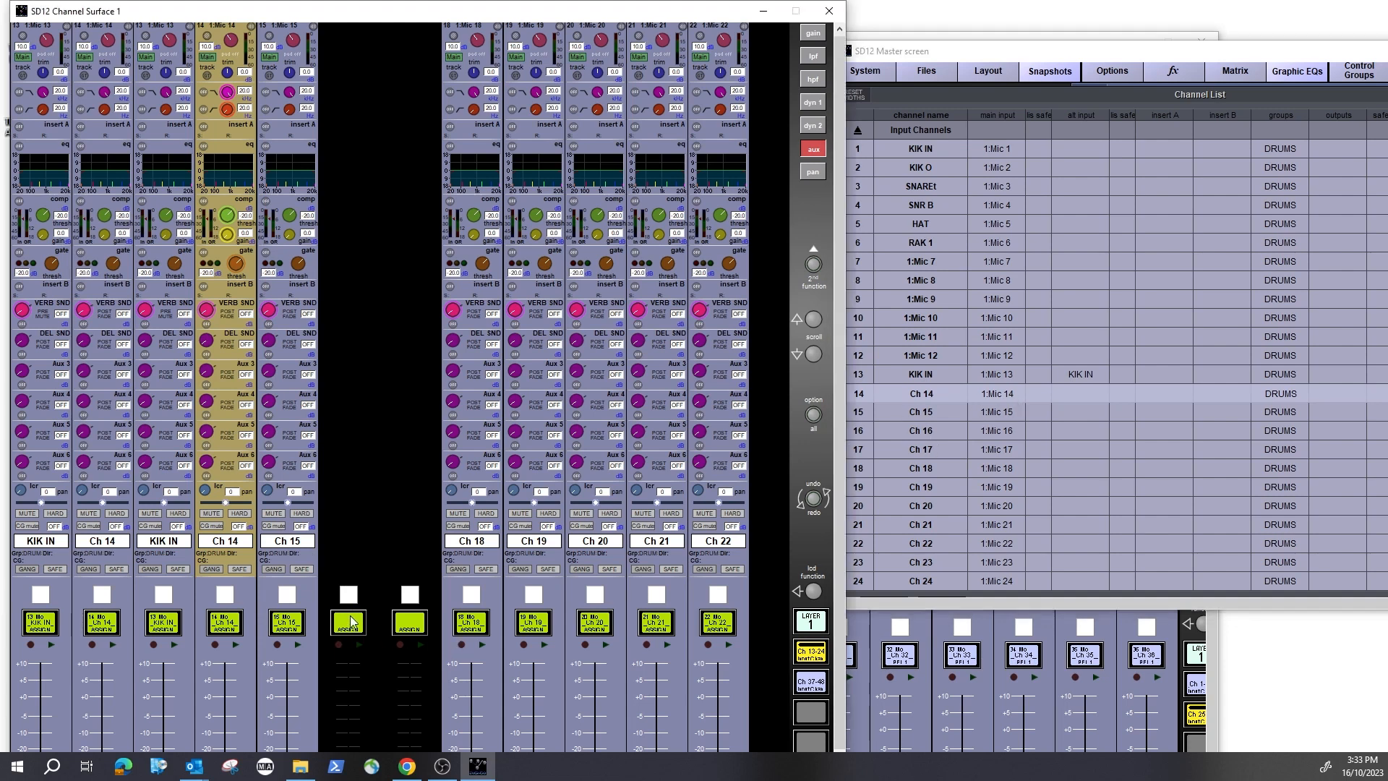
left_click(992, 431)
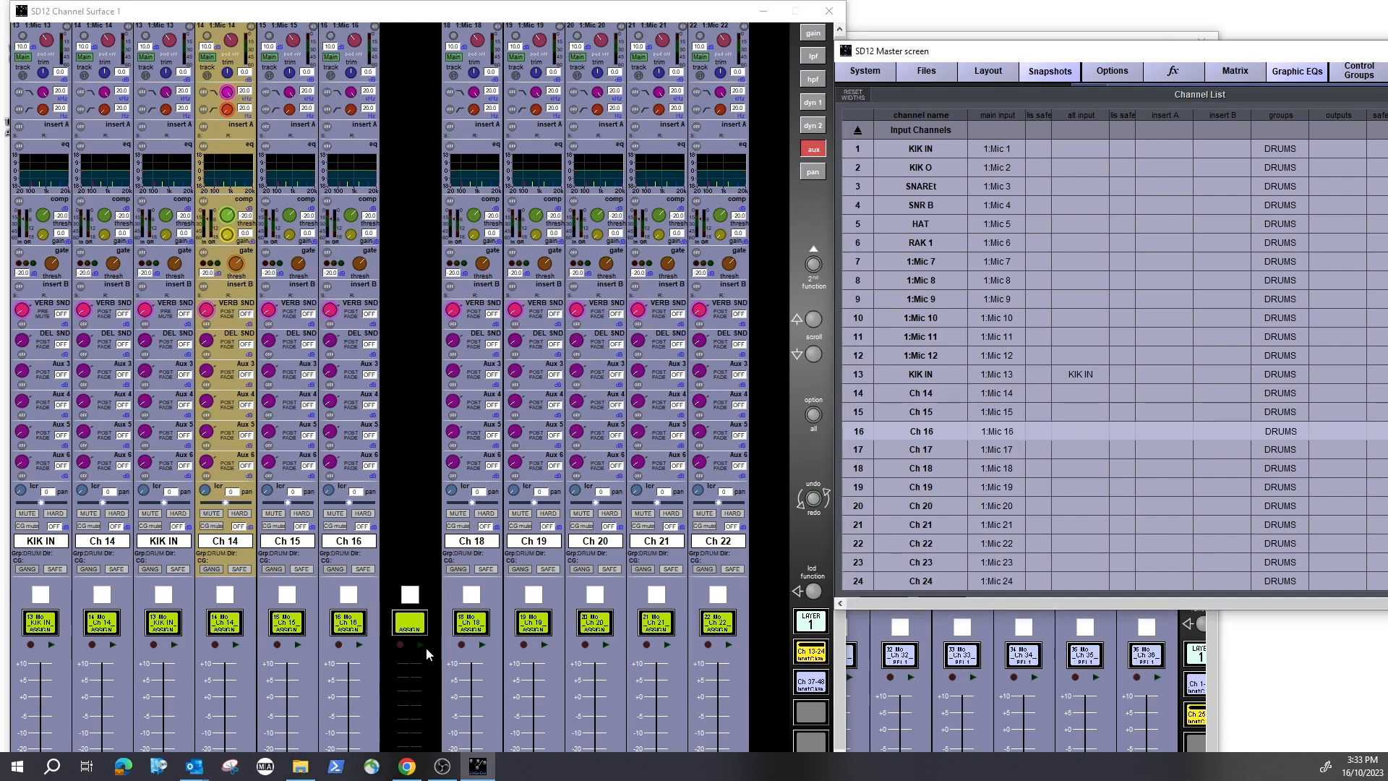
left_click(410, 622)
left_click(925, 449)
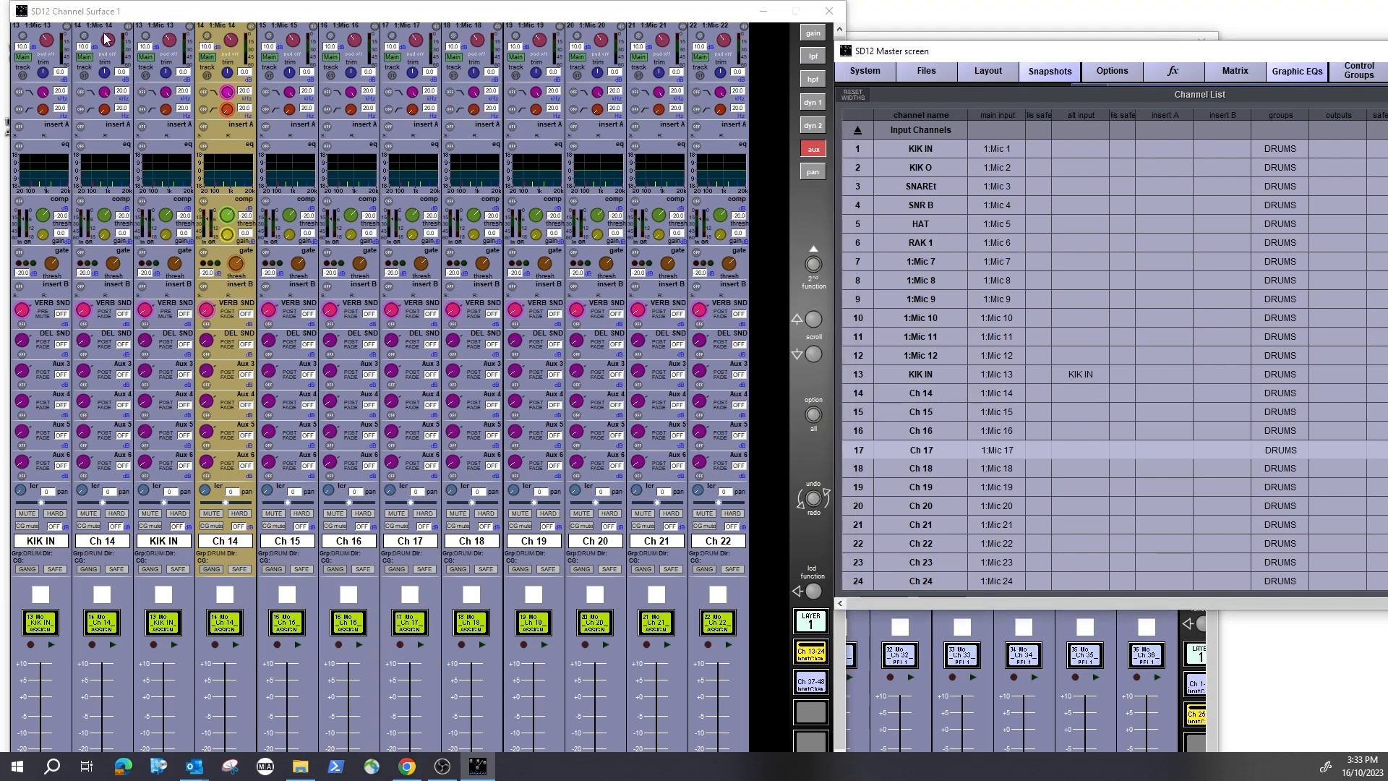
- Reassign the third, fourth and fifth faders of Channel Surface 1 to Ch 15, Ch 16 and Ch 17
left_click(162, 30)
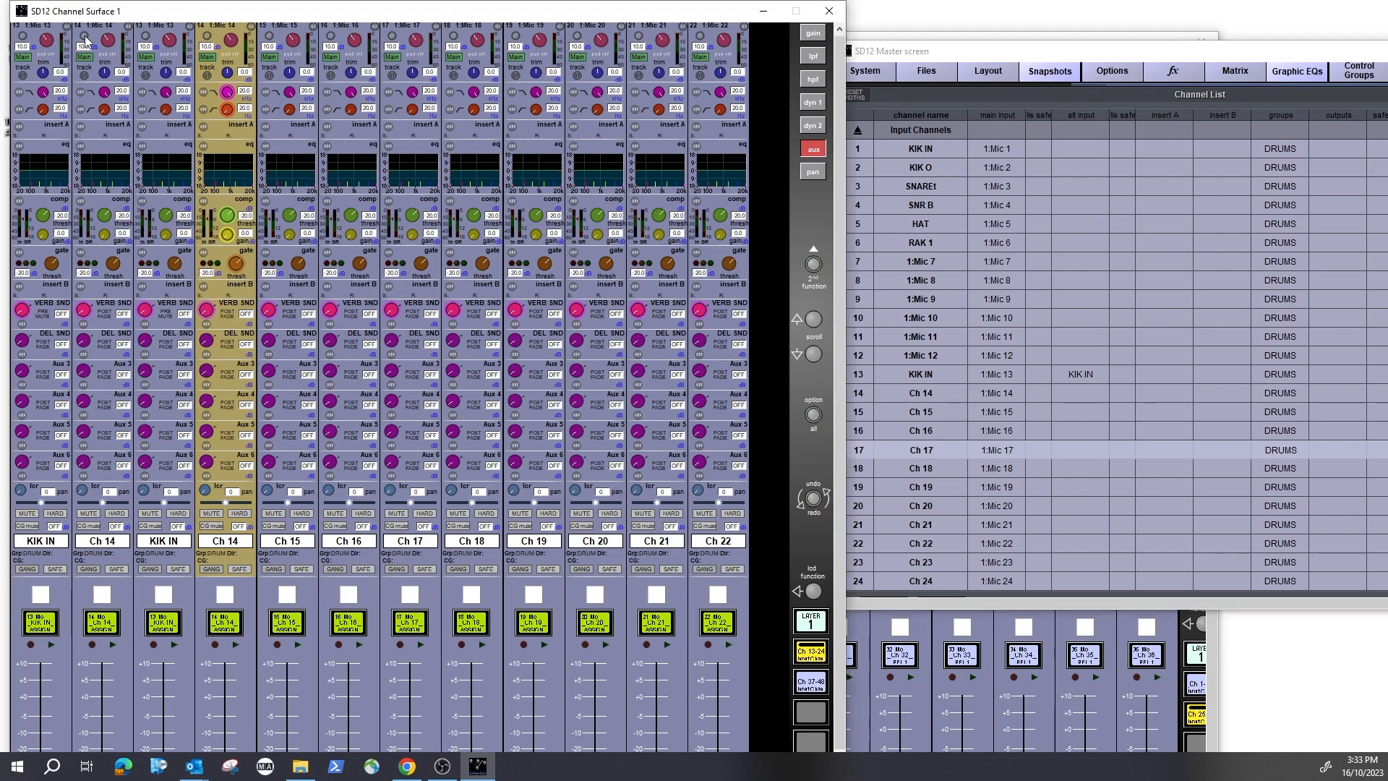
left_click(170, 618)
left_click(913, 411)
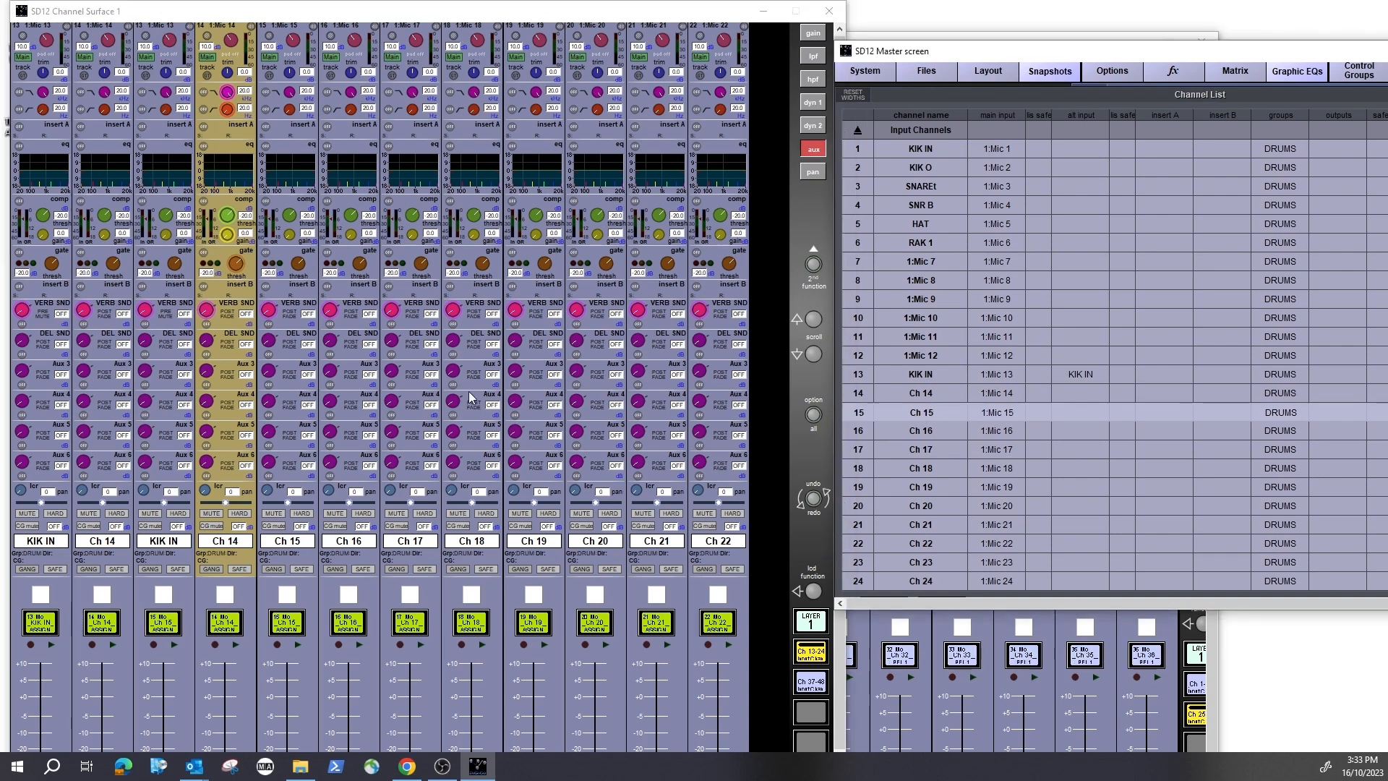
left_click(232, 616)
left_click(924, 432)
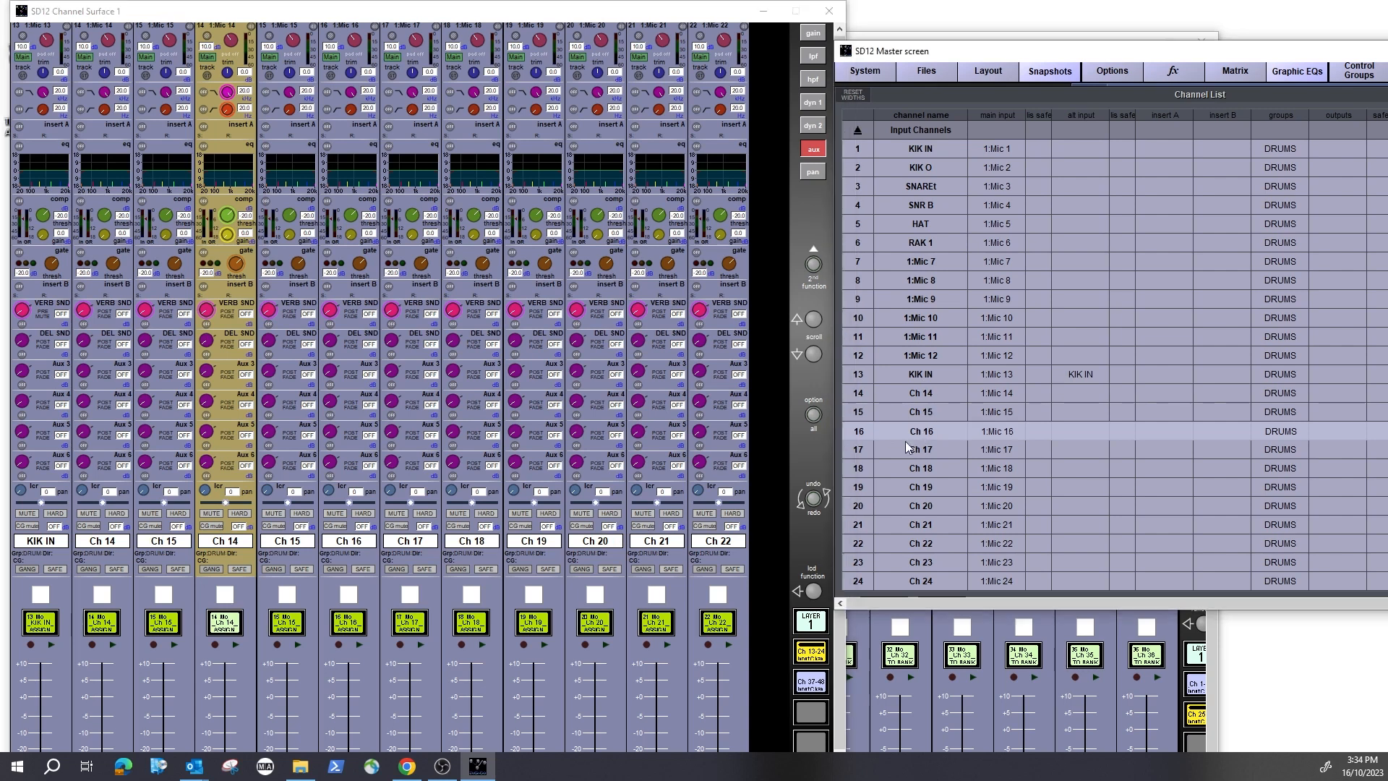
left_click(927, 449)
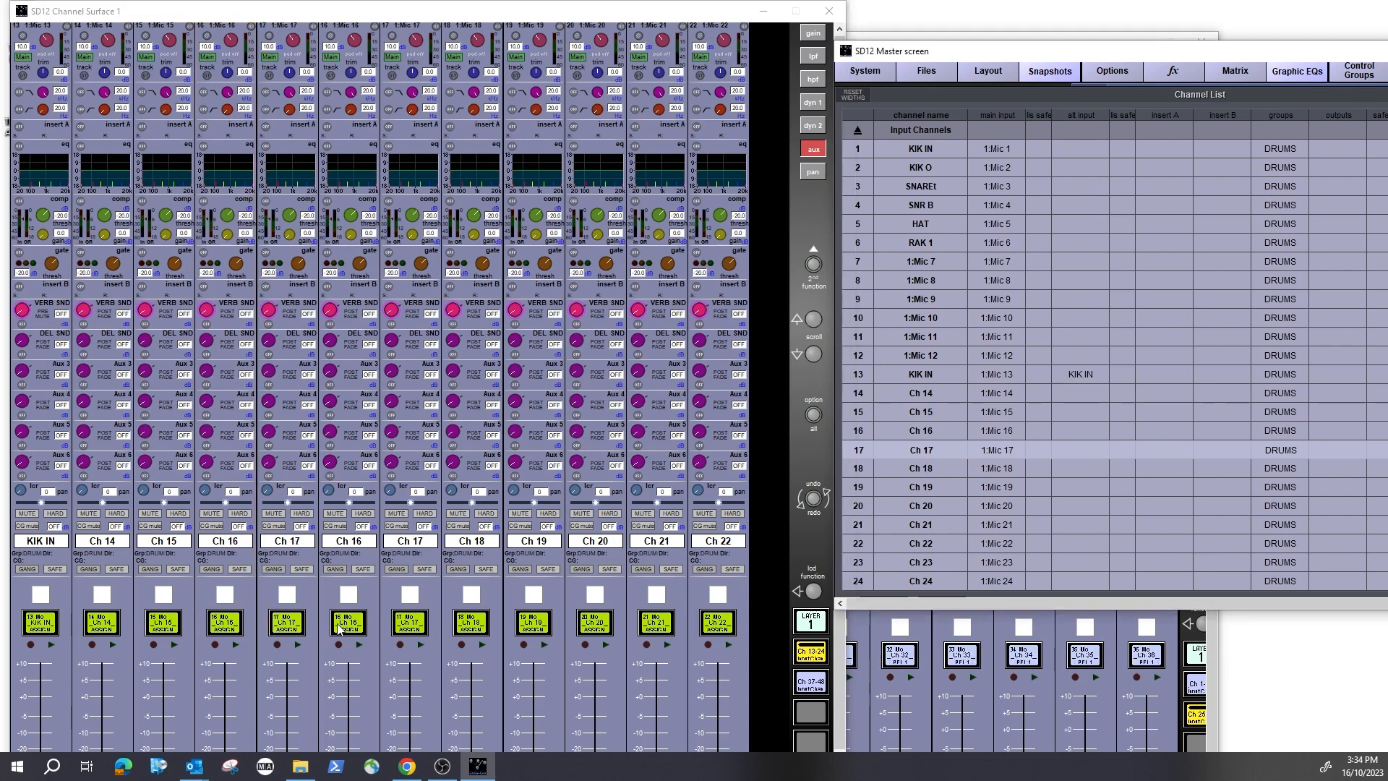
- Reassign the sixth, seventh and eighth faders of Channel Surface 1 to Ch 18, Ch 19 and Ch 20
left_click(348, 622)
left_click(922, 468)
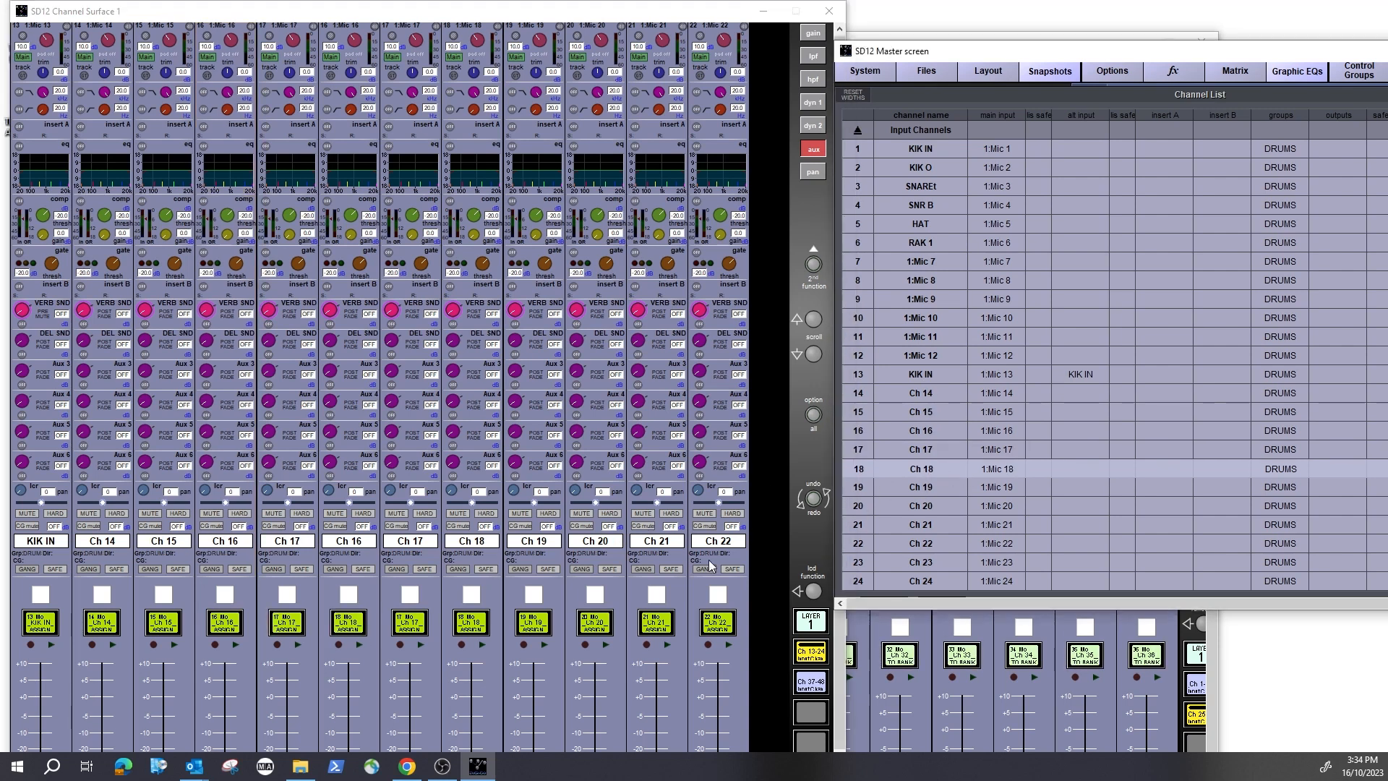
left_click(413, 625)
left_click(921, 488)
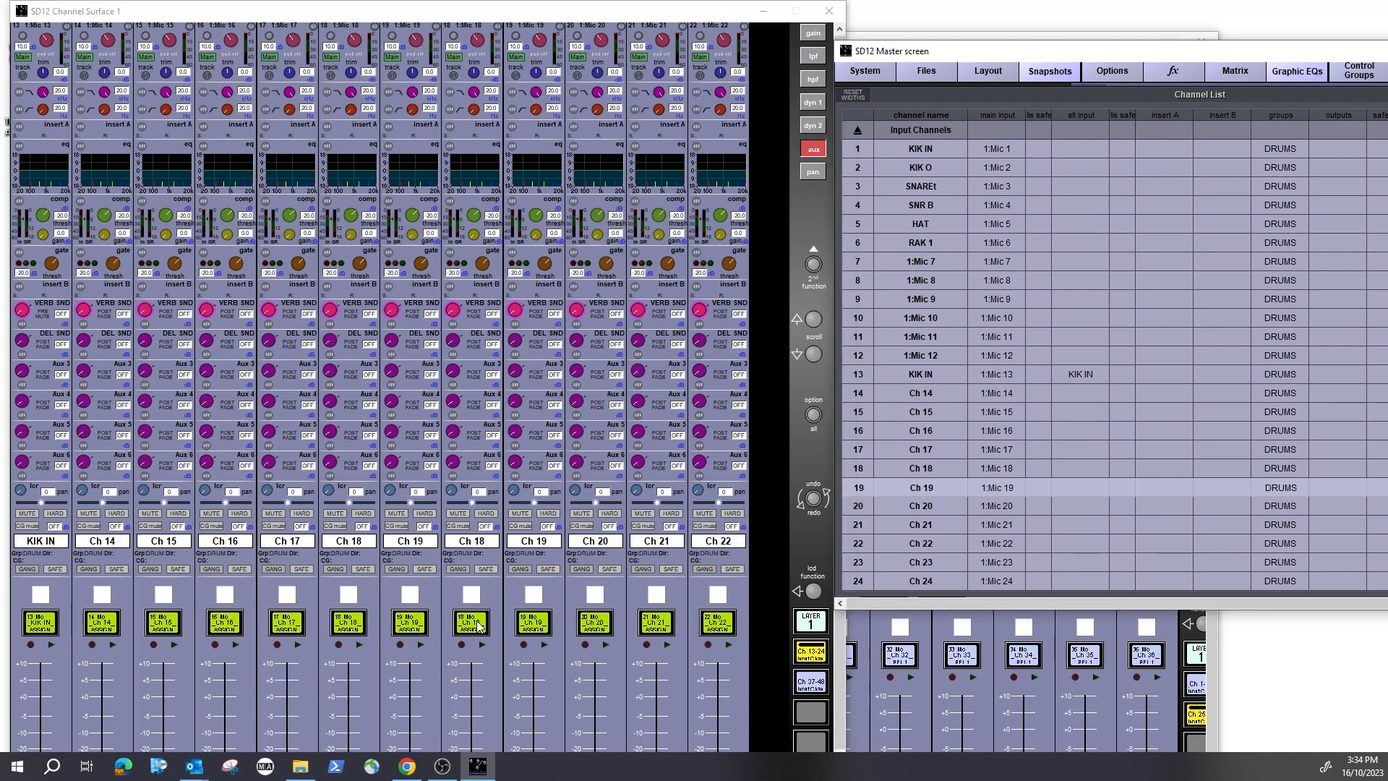
left_click(969, 506)
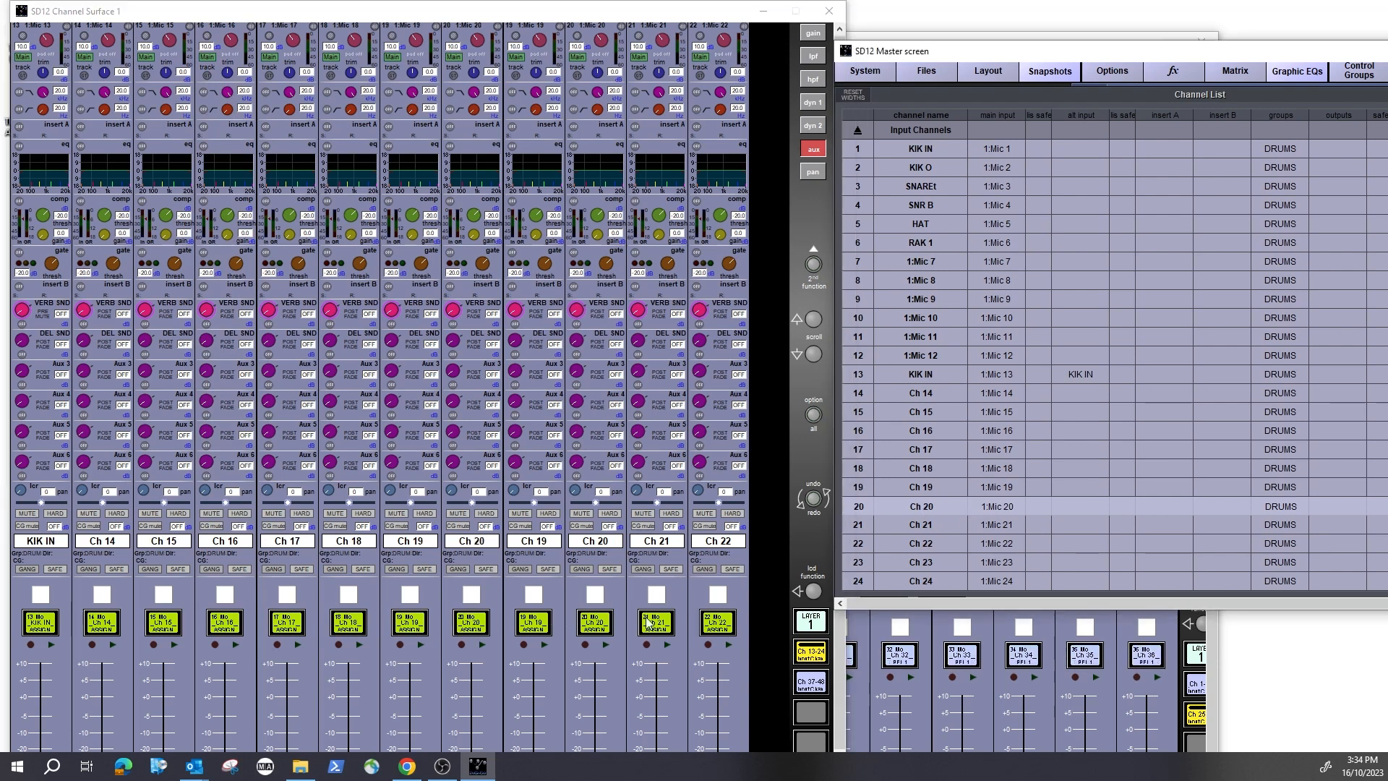
- Reassign the ninth to twelfth faders of Channel Surface 1 to Ch 21, Ch 22, Ch 23 and Ch 24
left_click(532, 621)
left_click(940, 526)
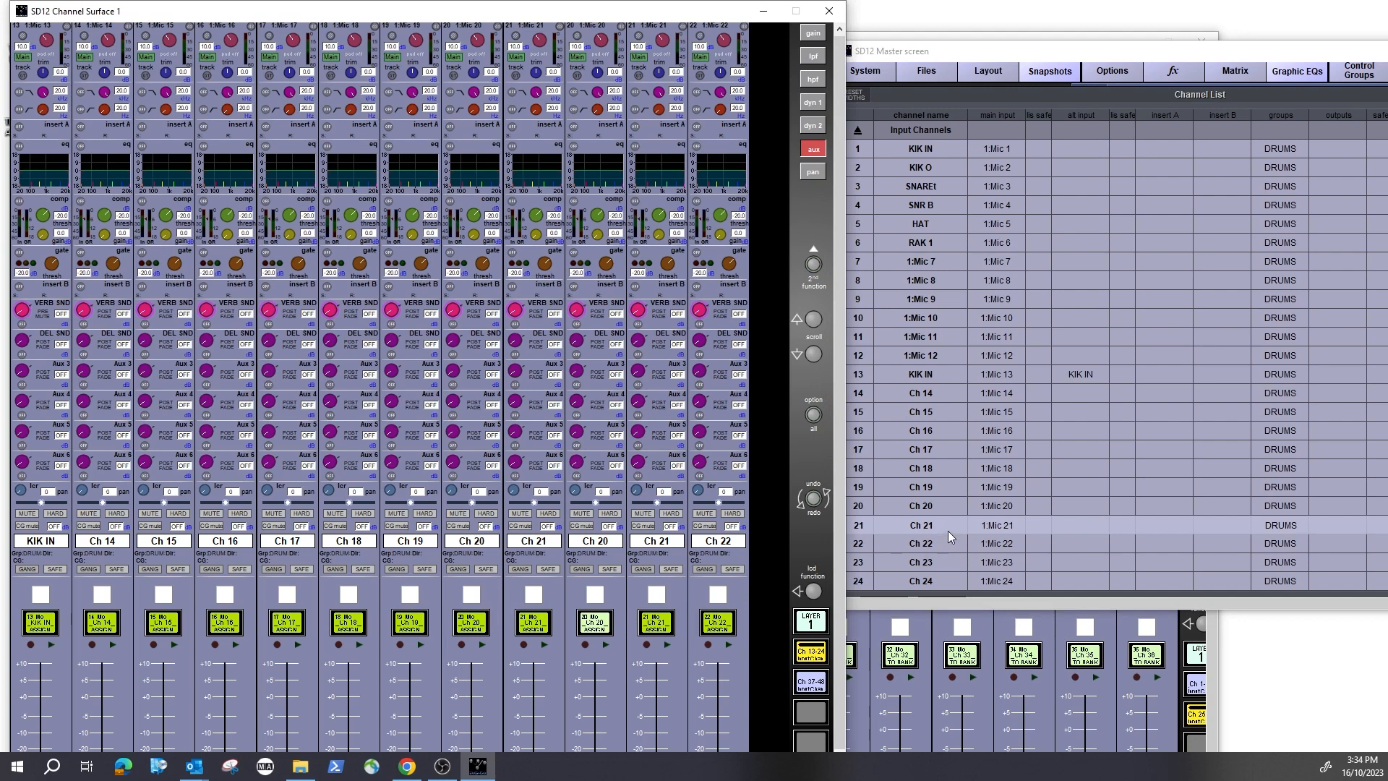
left_click(718, 628)
left_click(926, 582)
left_click(645, 629)
left_click(925, 562)
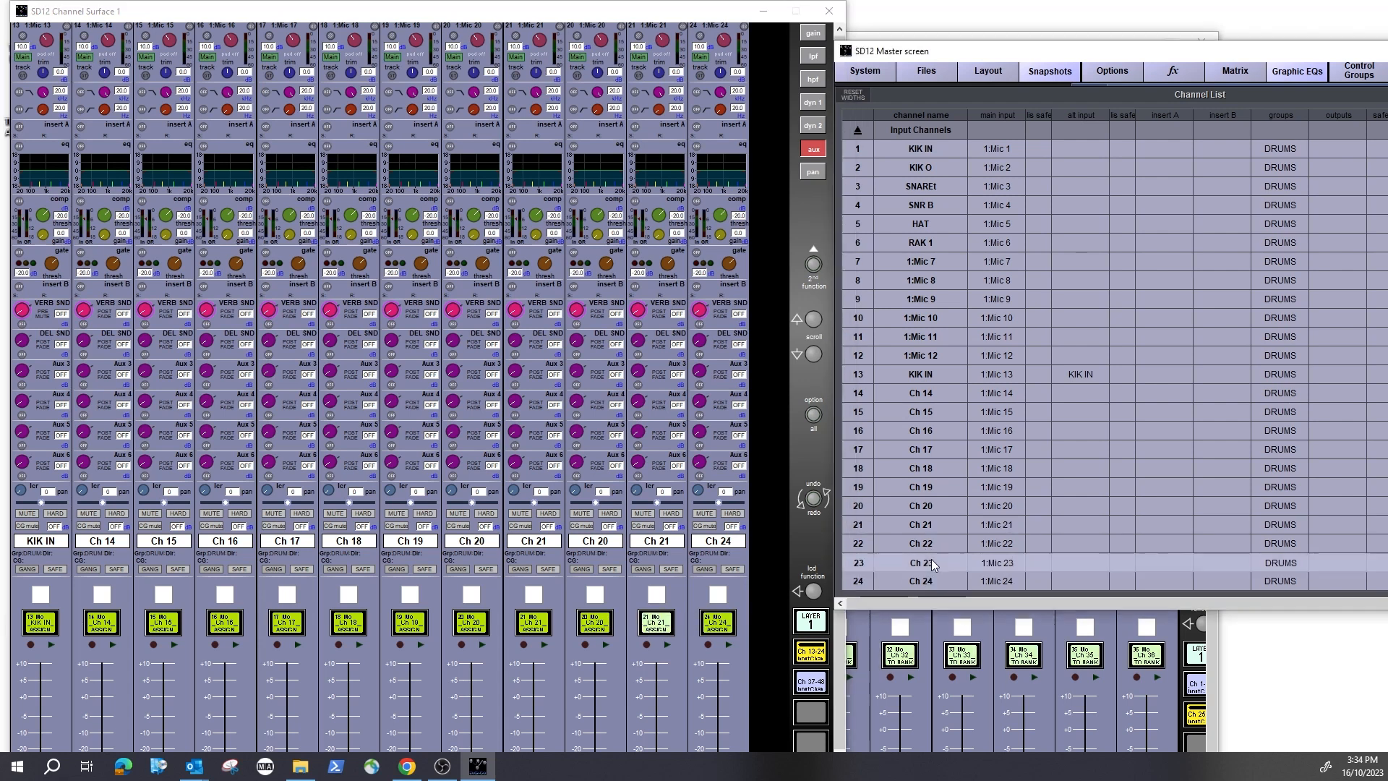
left_click(776, 592)
left_click(949, 544)
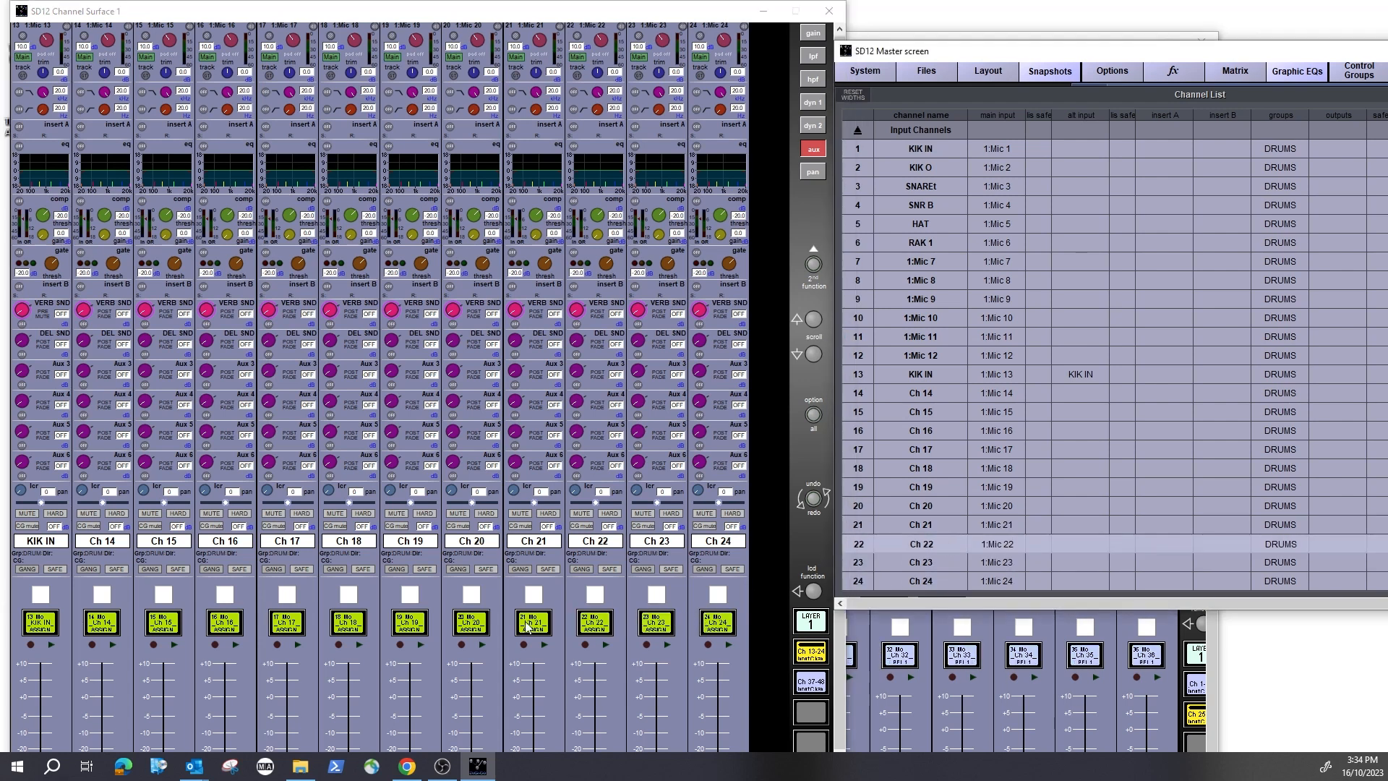
- Pick the Ch 21 fader as the assignment target and browse the remaining input channels in the Channel List
left_click(531, 628)
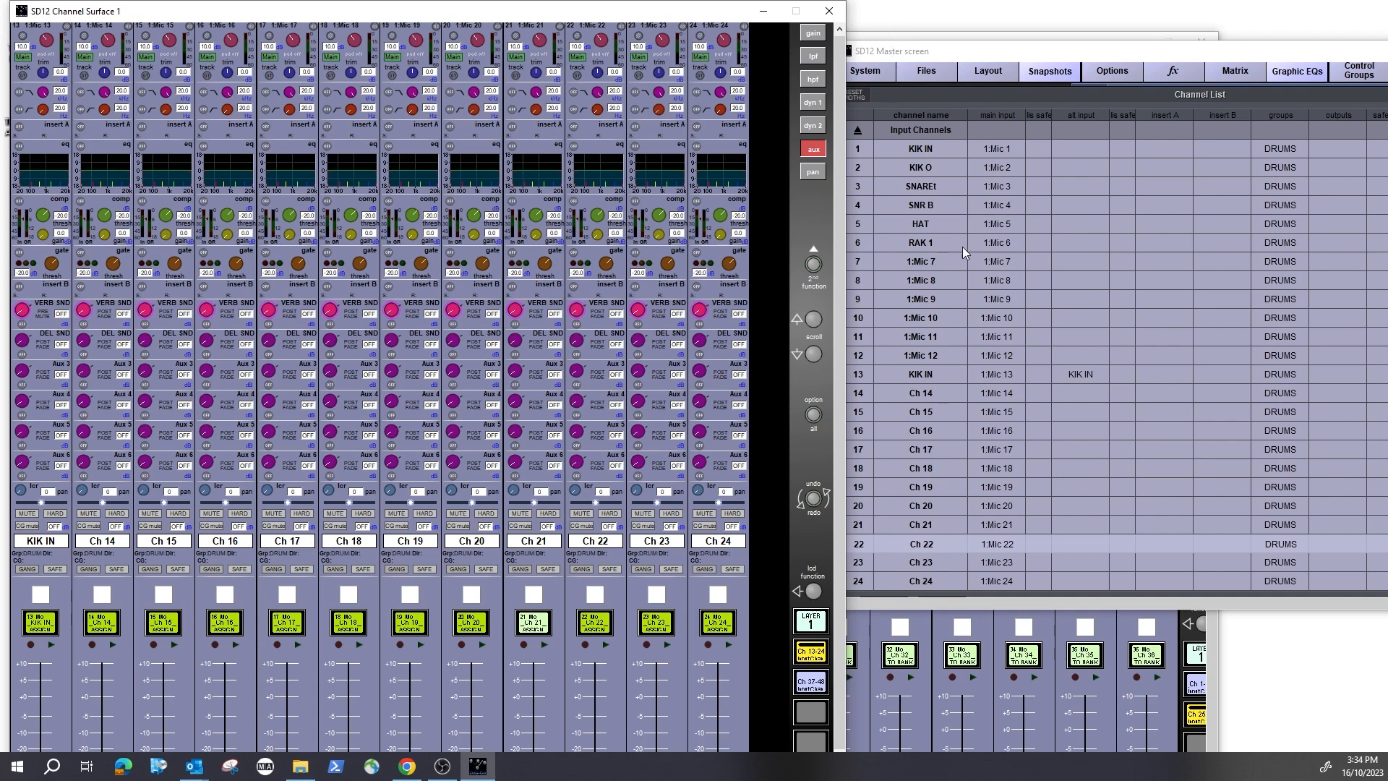
scroll(1038, 280, "down", 8)
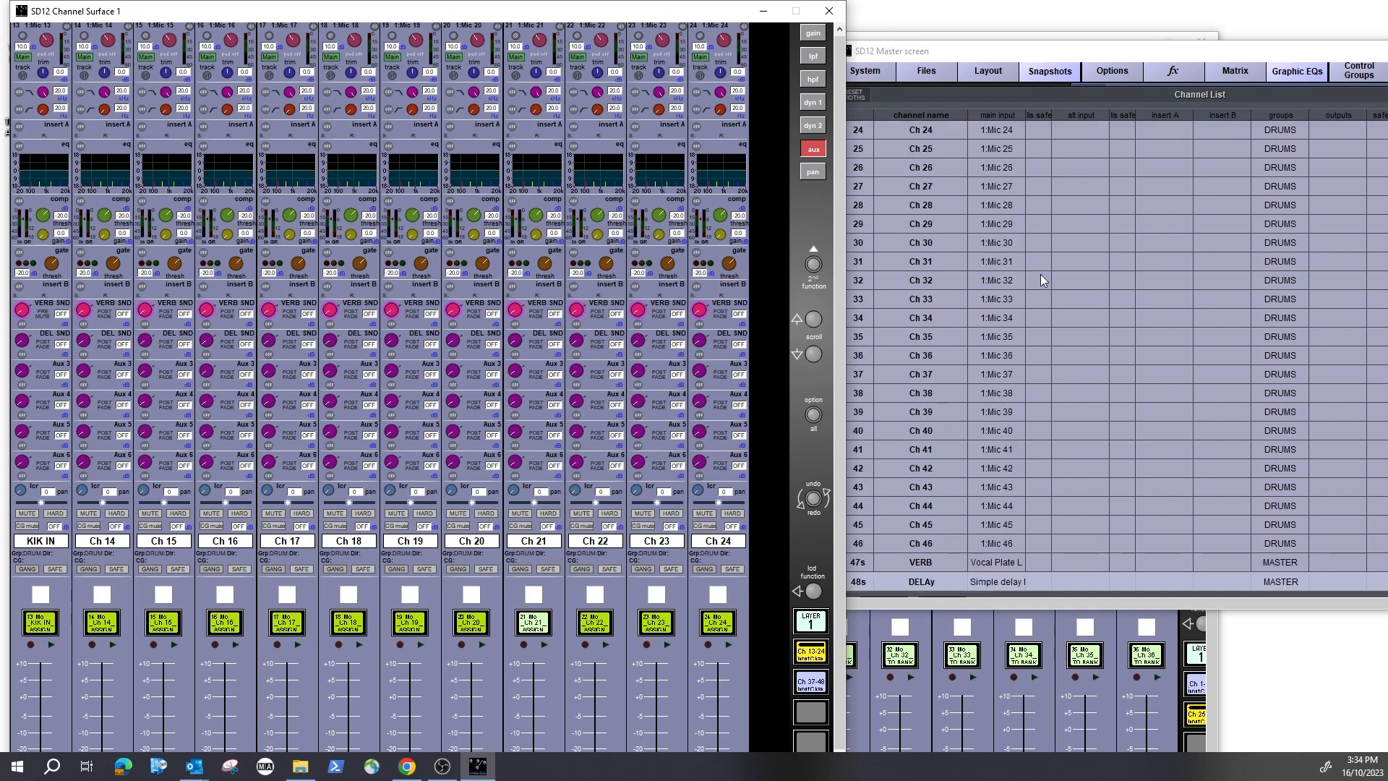
scroll(1041, 273, "up", 4)
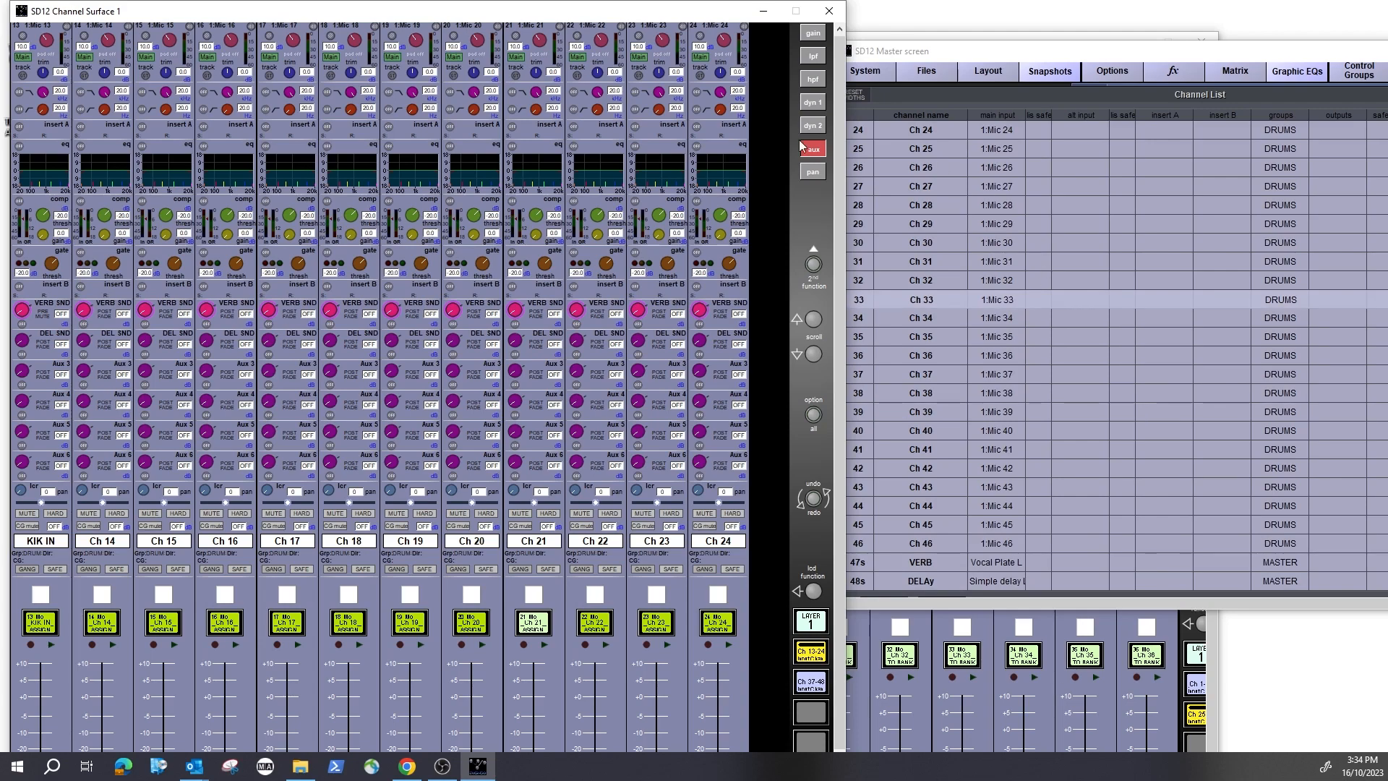